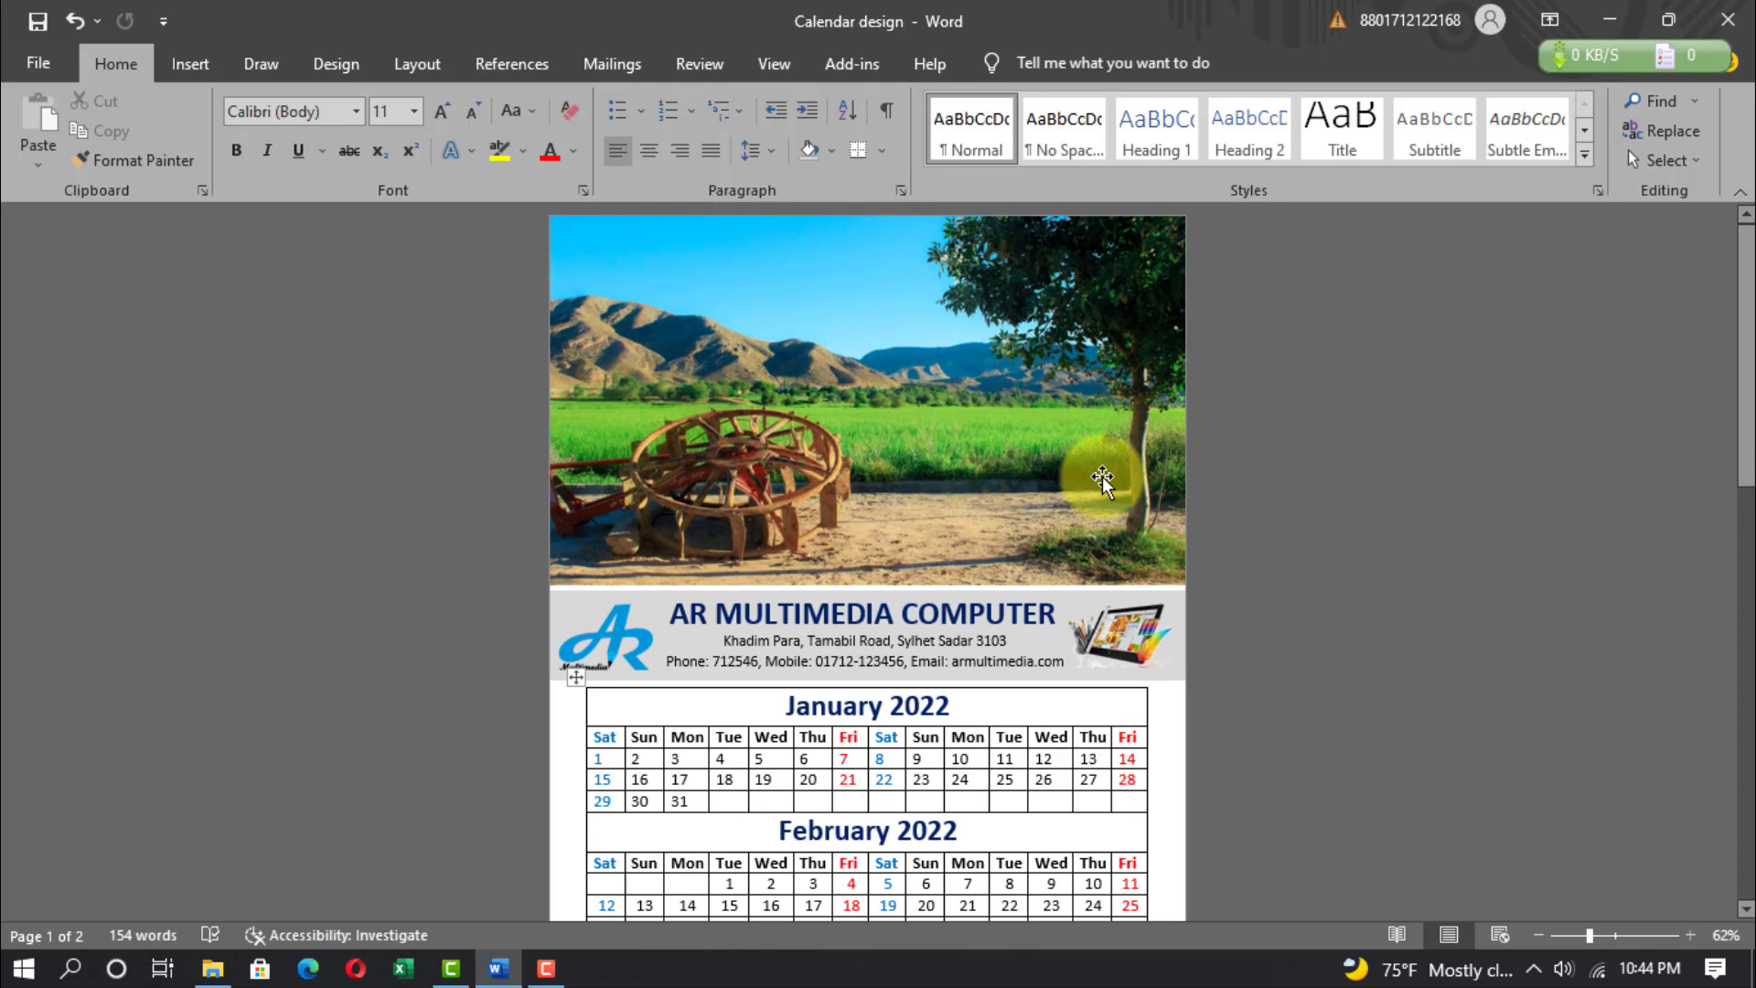
Scroll up and down through the finished 2022 calendar page to review its design.
scroll(1010, 693, down, 4)
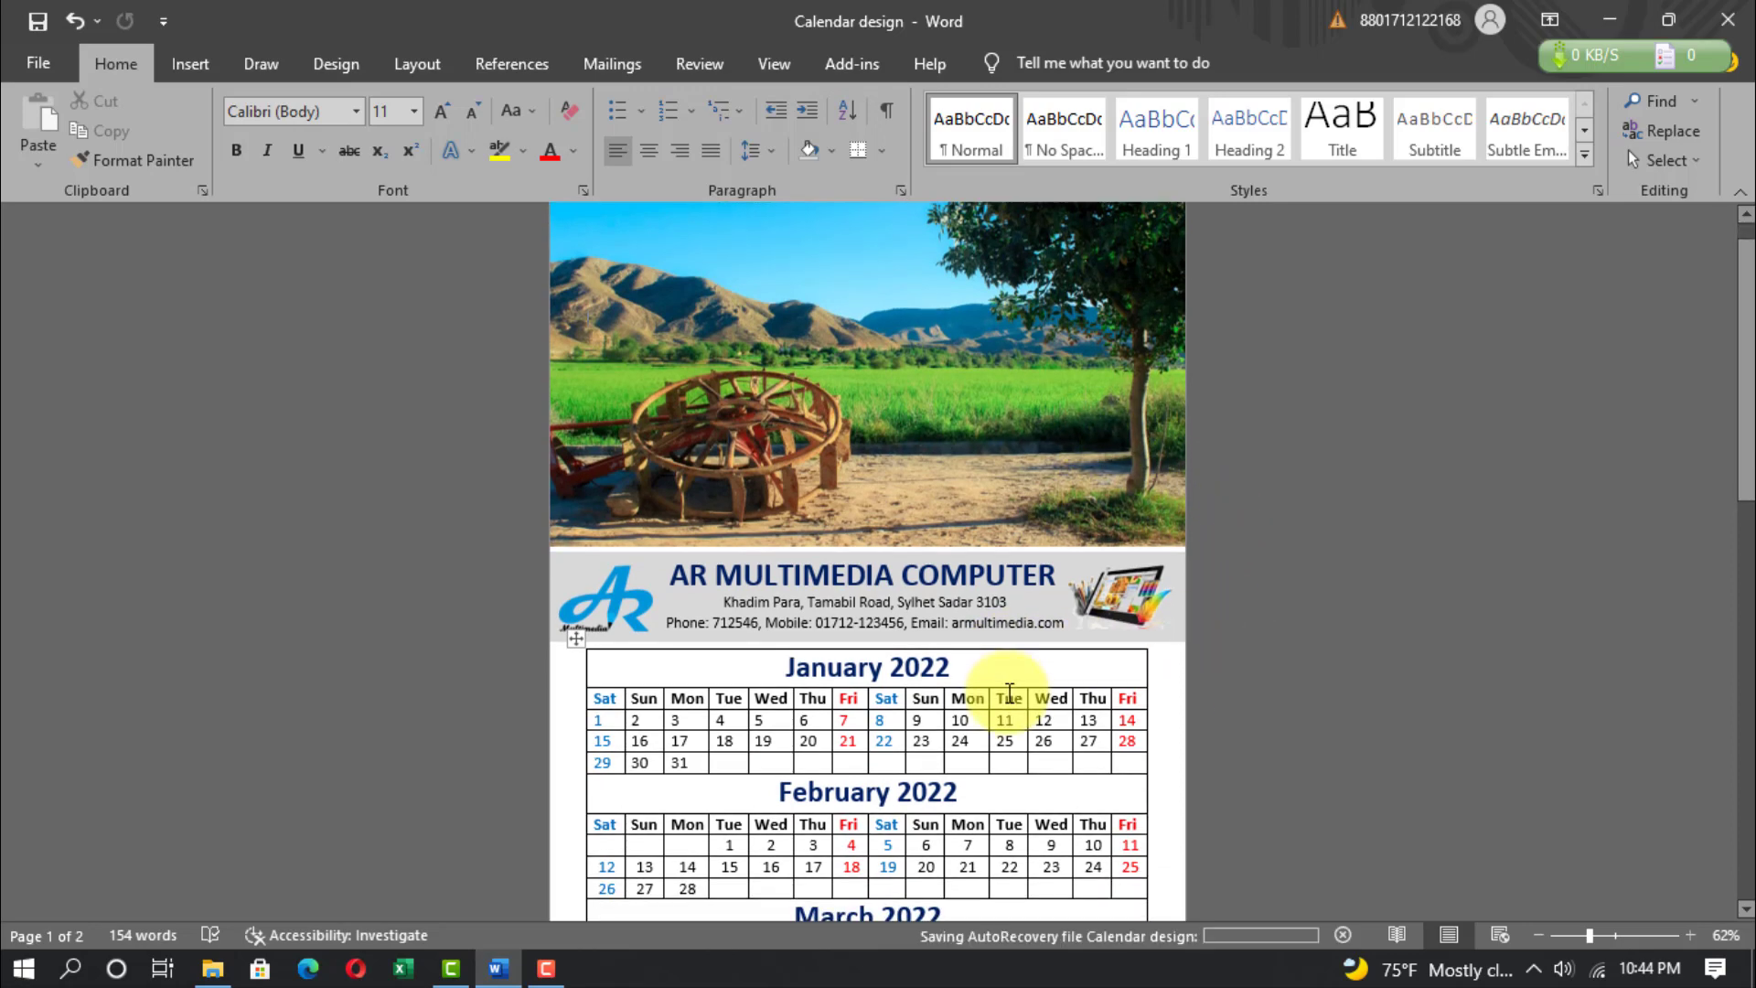
scroll(1013, 688, up, 2)
scroll(1013, 696, up, 2)
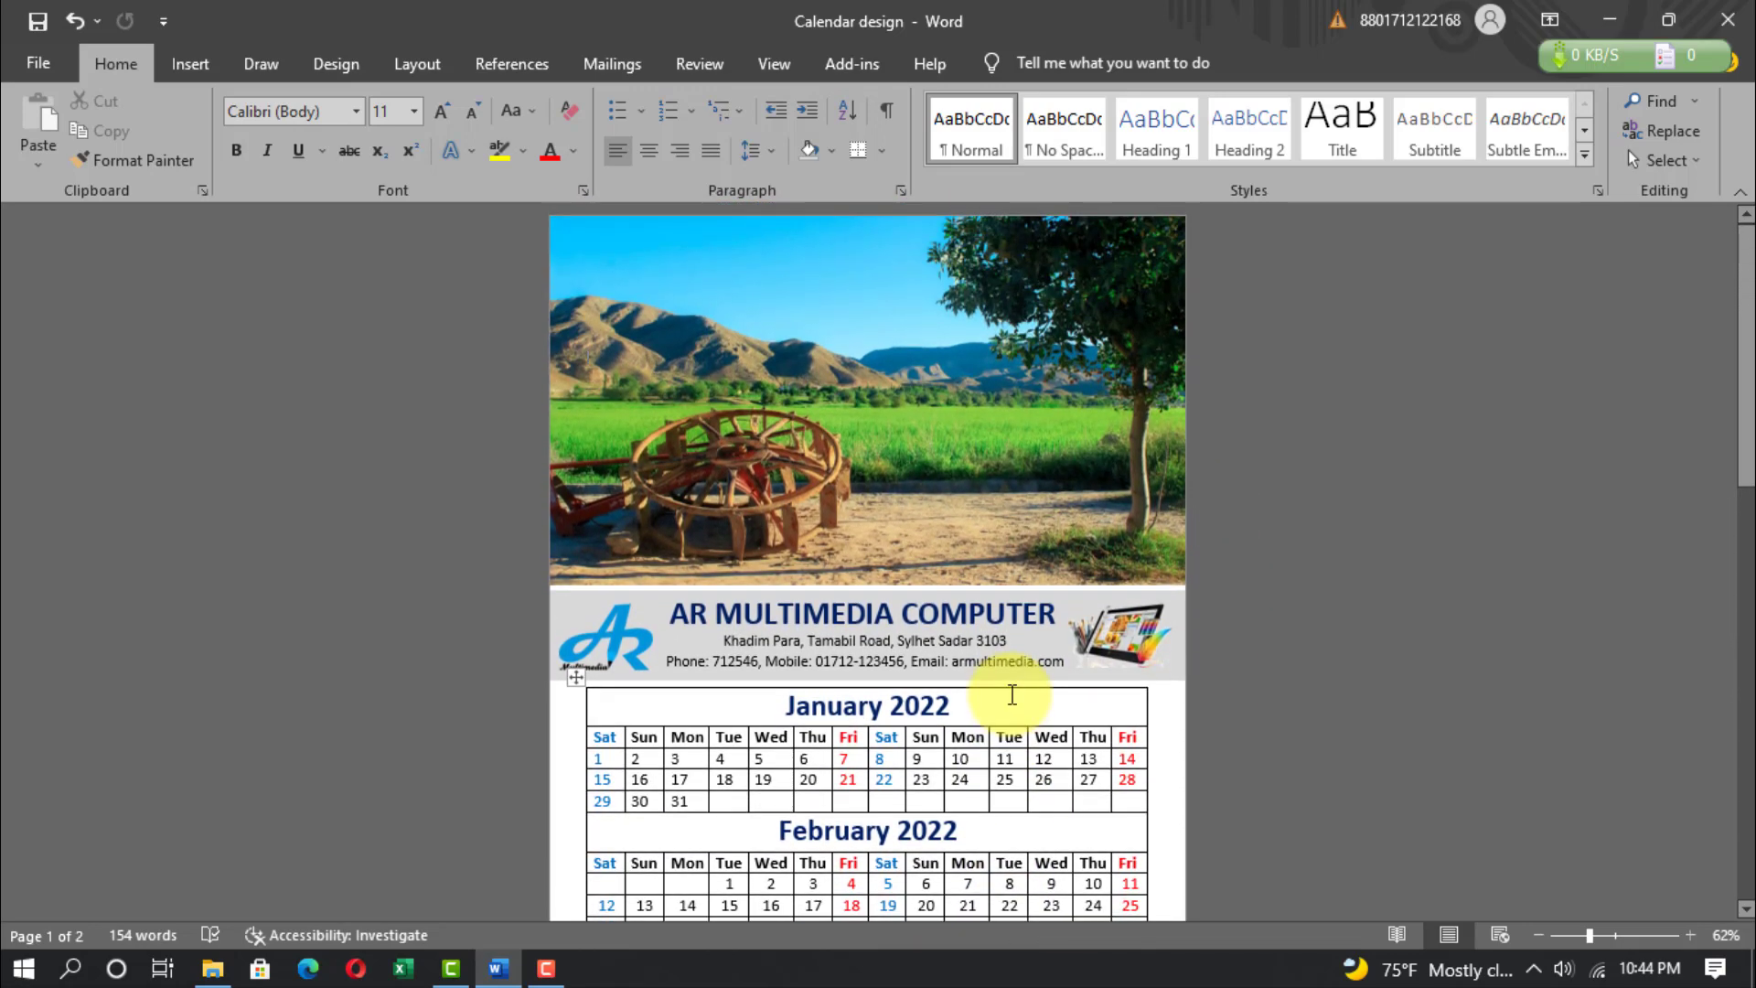
scroll(1030, 635, down, 5)
scroll(1028, 633, up, 1)
scroll(1028, 634, up, 4)
scroll(1028, 633, down, 4)
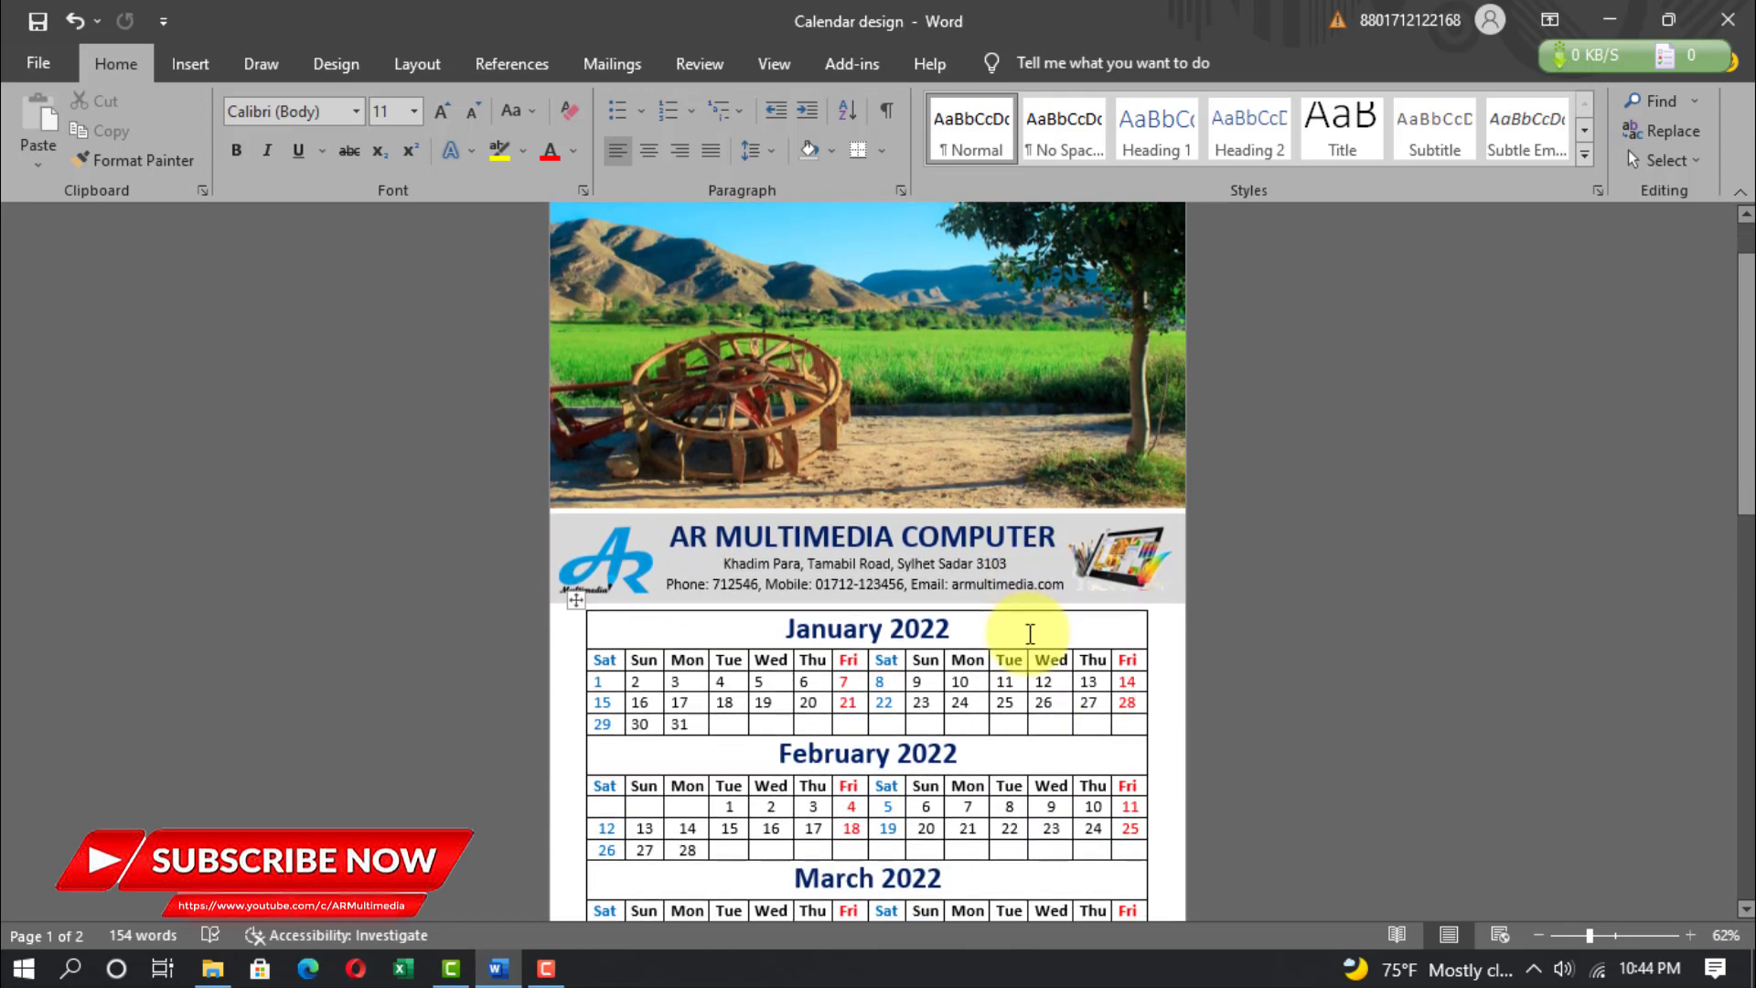
scroll(1029, 633, down, 1)
scroll(1028, 633, up, 5)
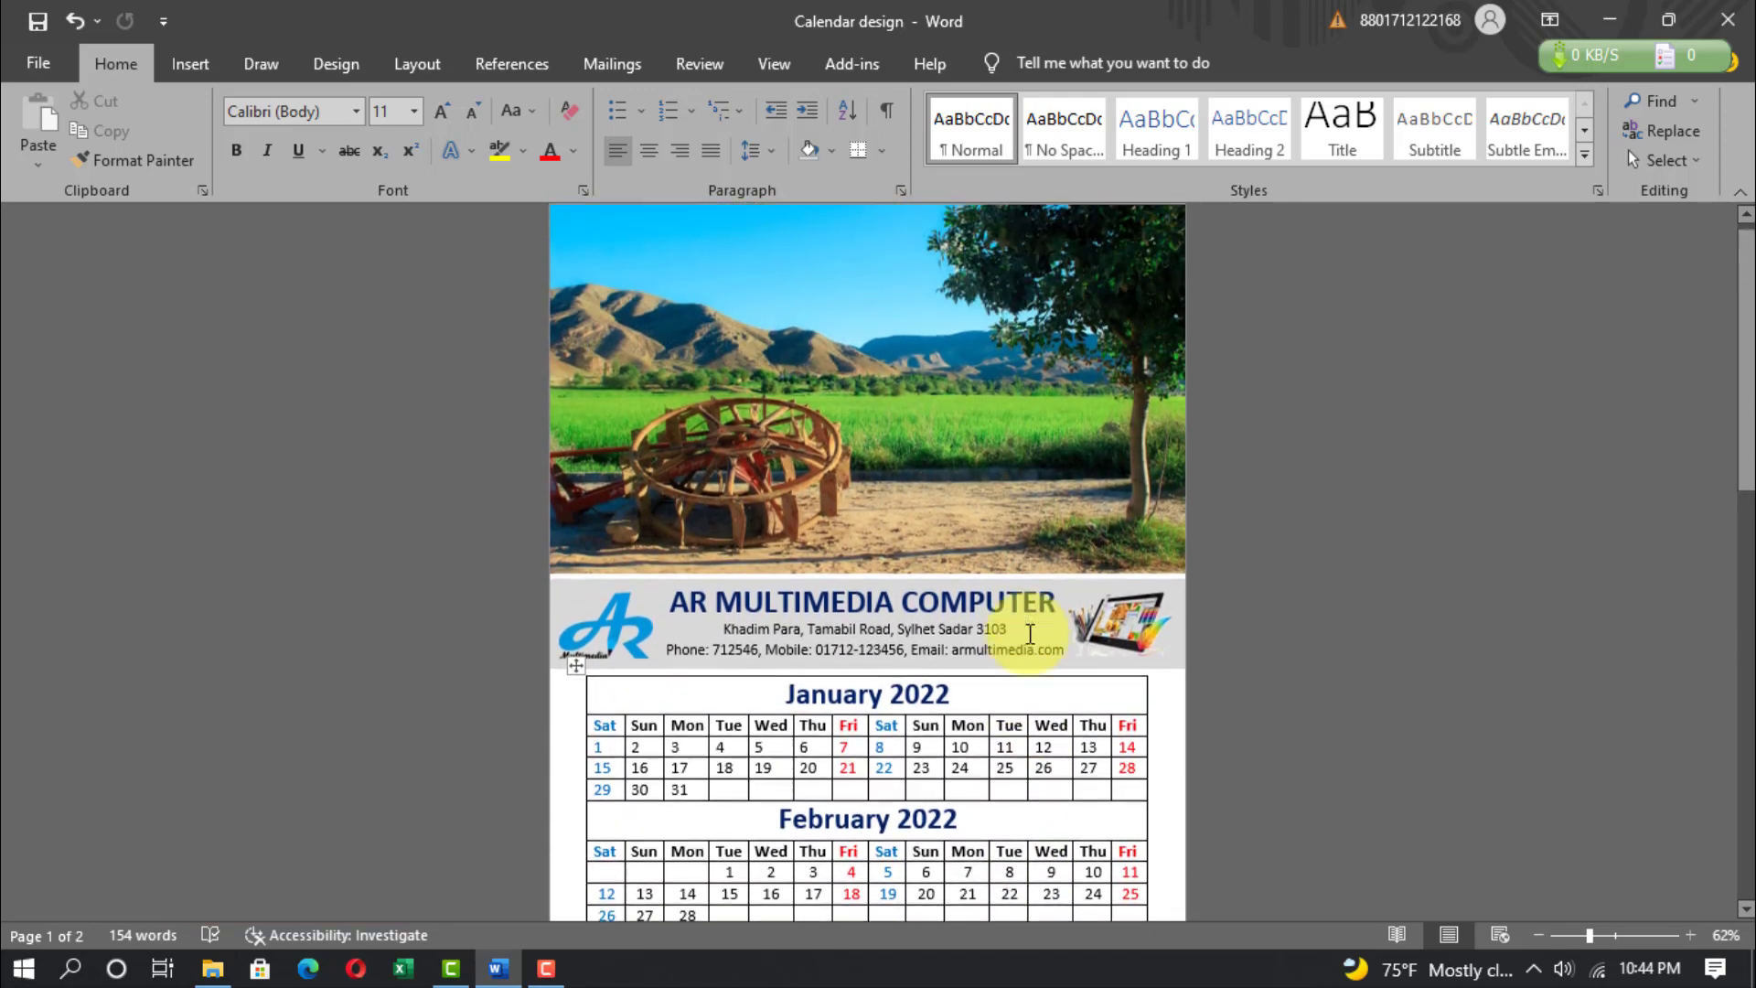
scroll(1030, 634, down, 1)
scroll(1031, 634, up, 1)
scroll(1028, 631, down, 2)
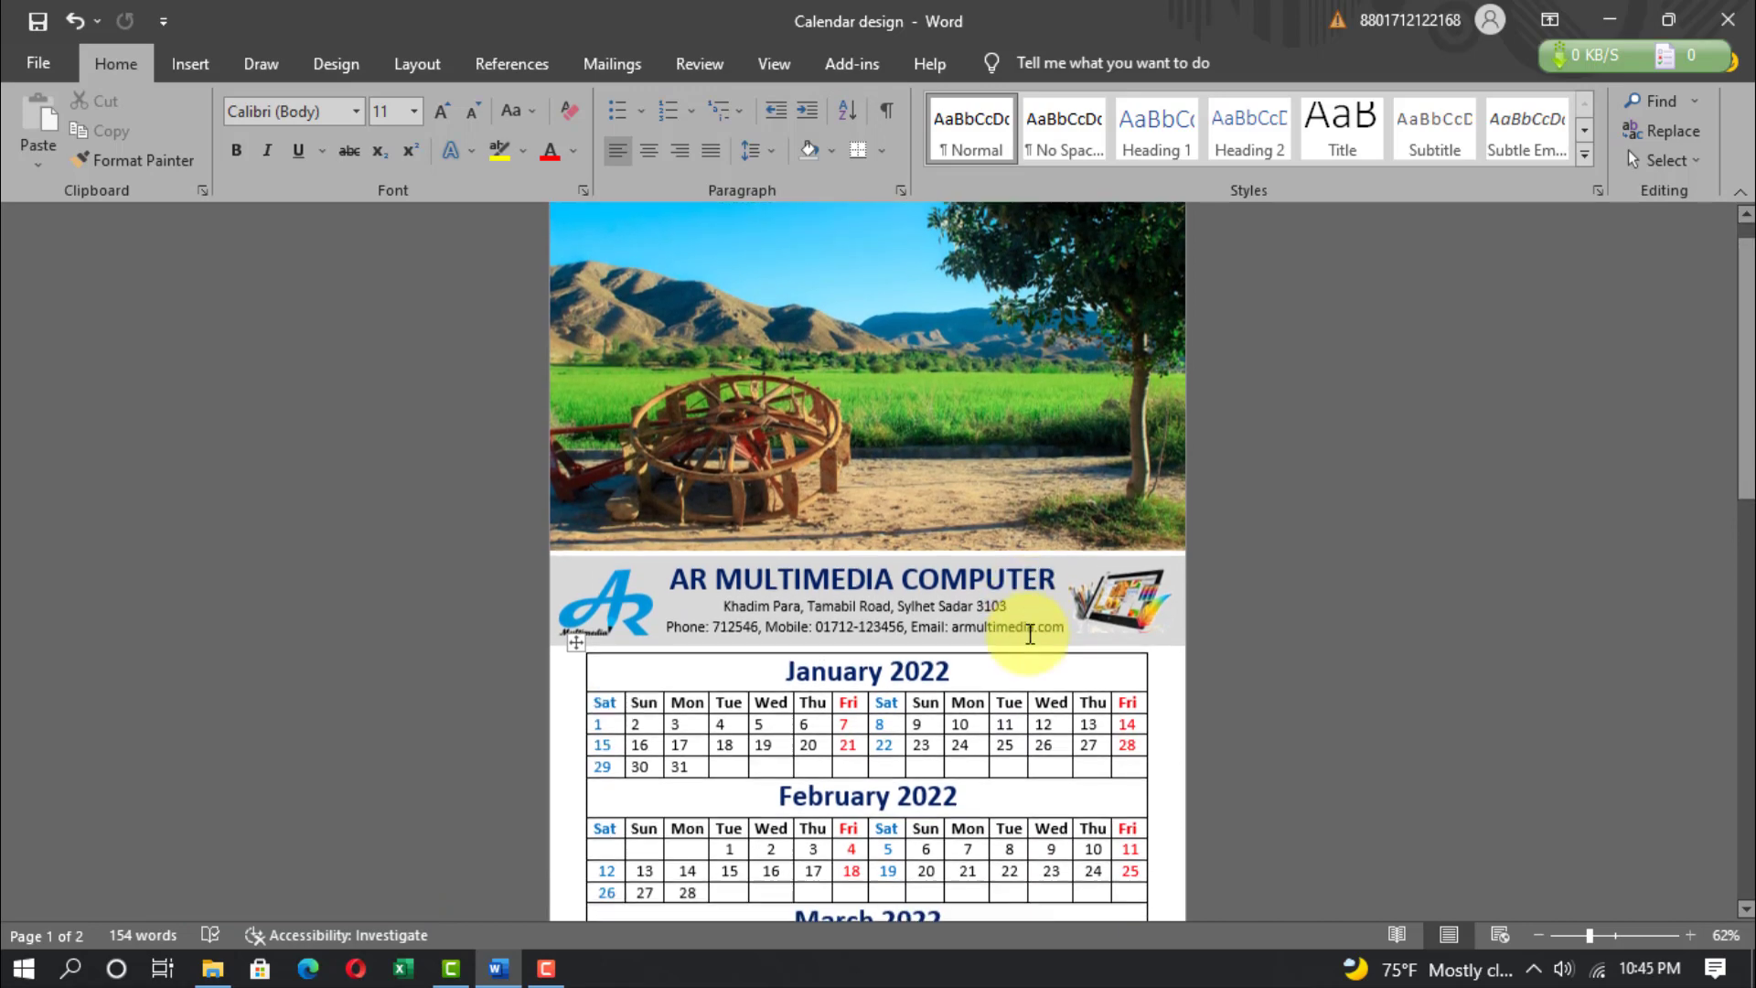
scroll(1029, 632, down, 3)
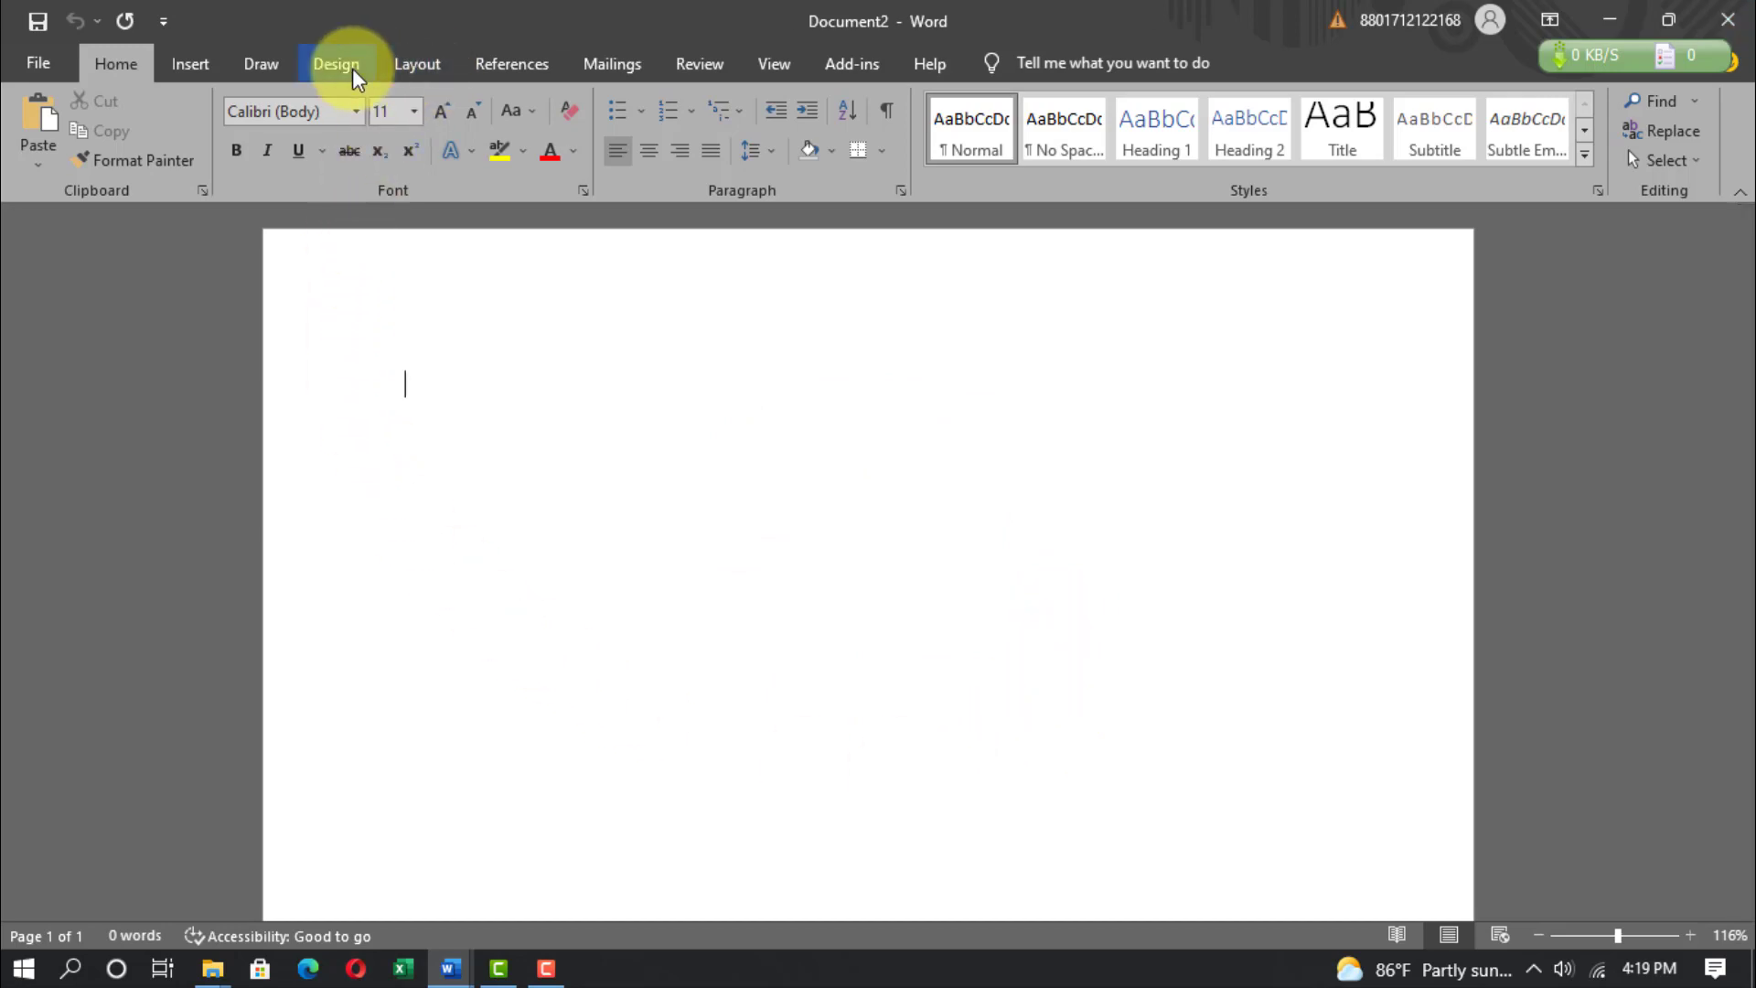
Set the page to A4 paper with Narrow margins and add blank paragraphs.
click(431, 64)
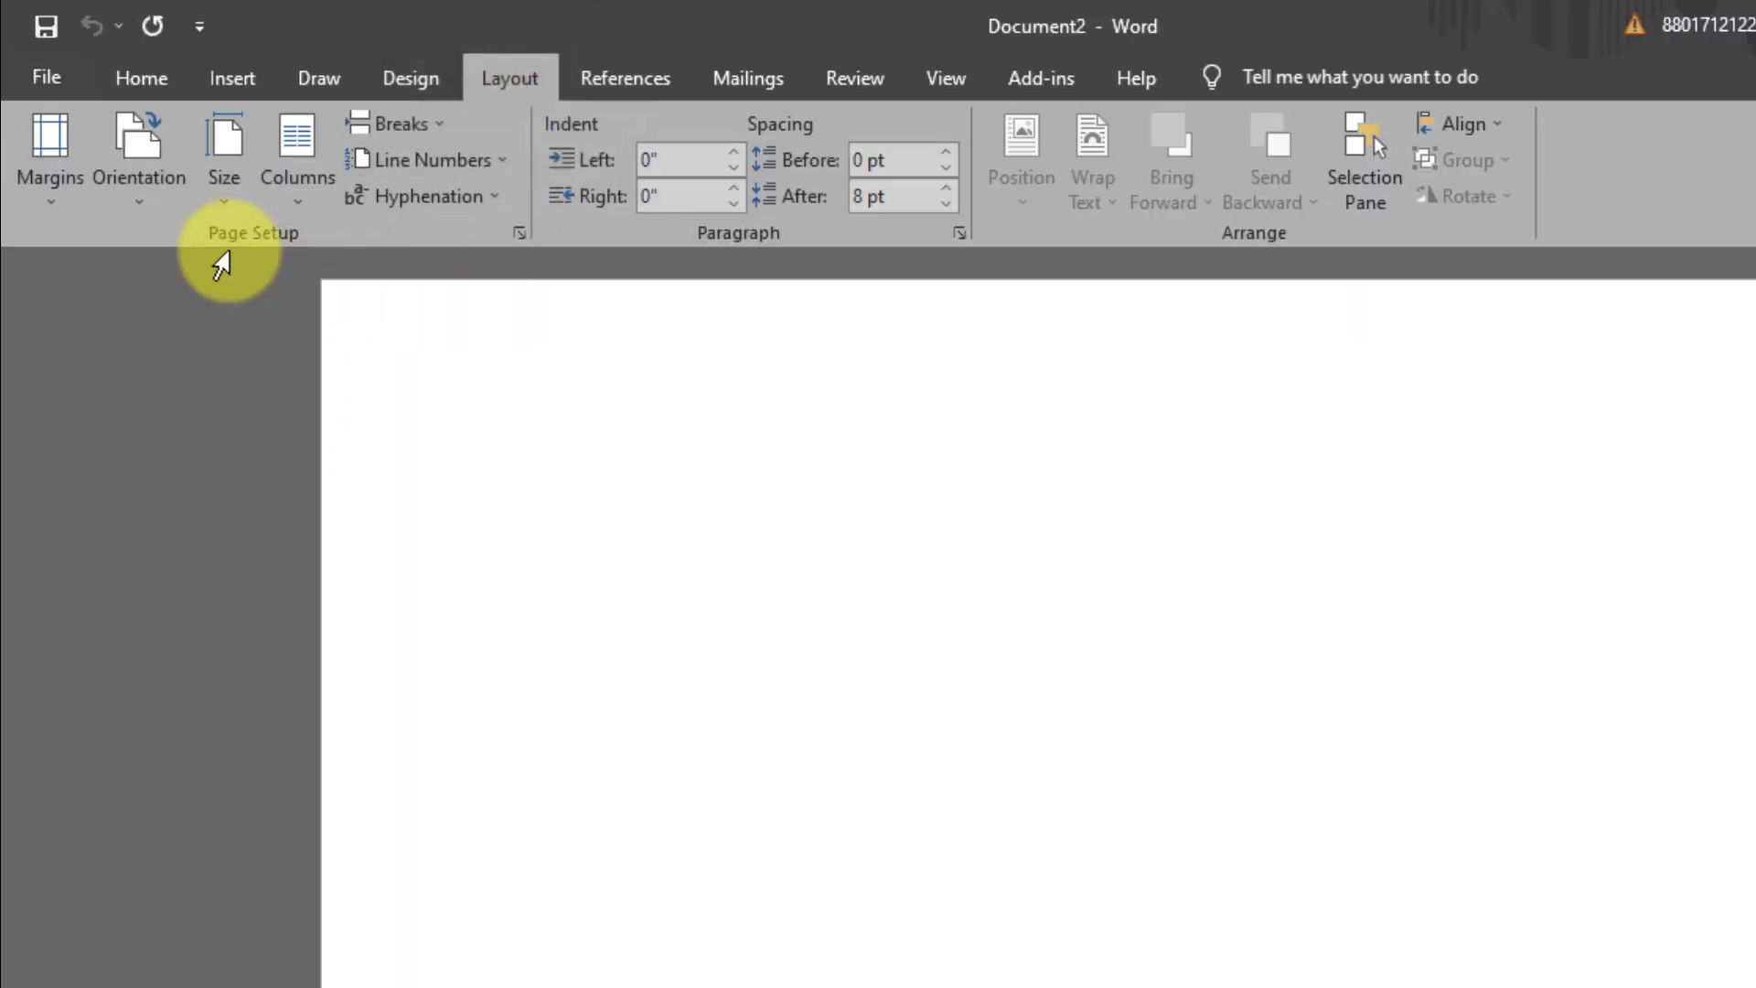
click(182, 159)
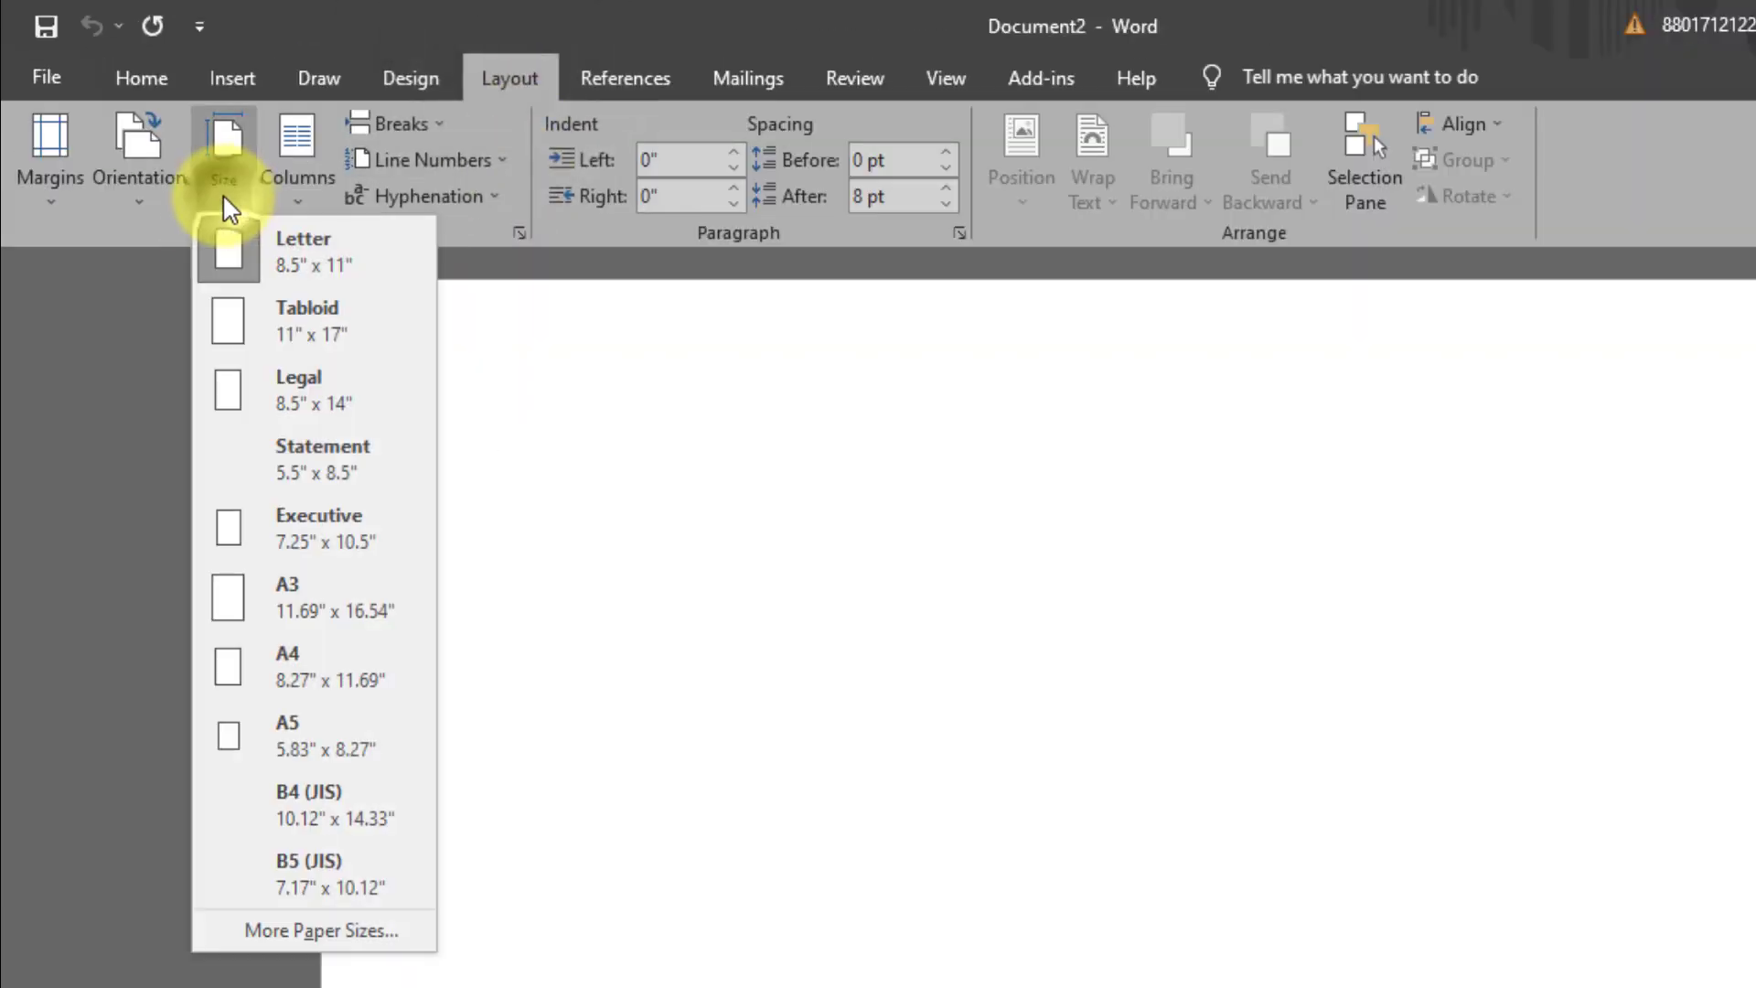
click(288, 668)
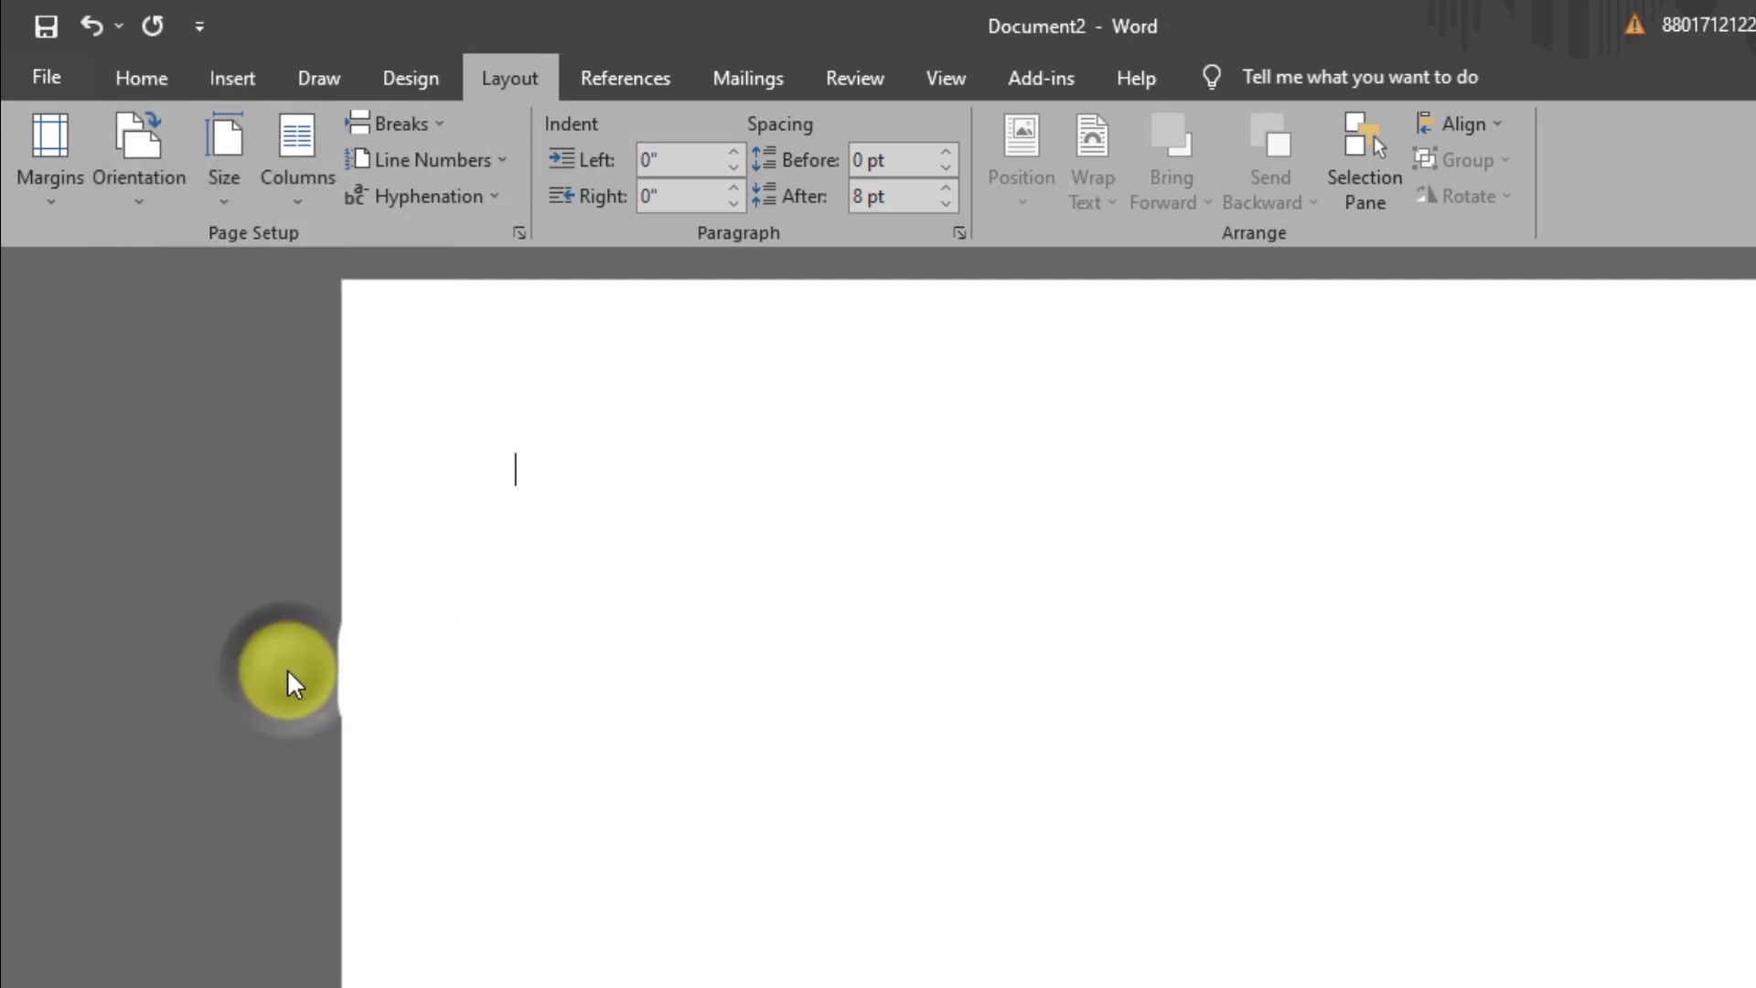
click(53, 189)
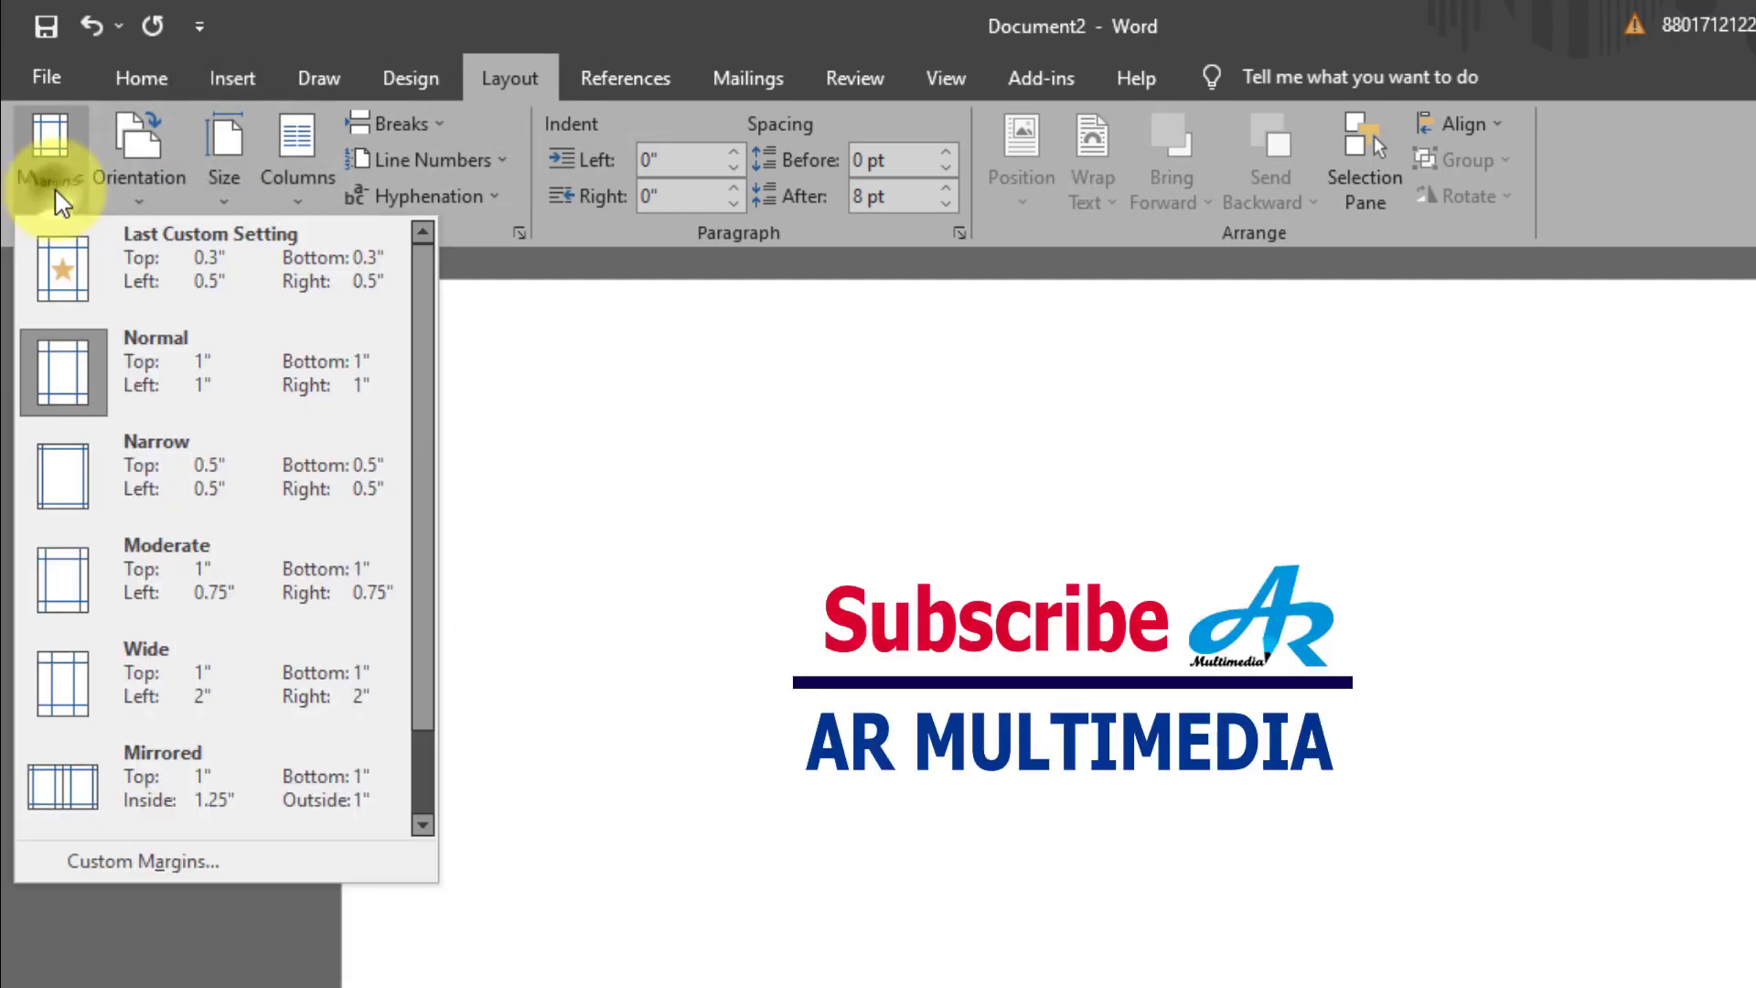
click(171, 472)
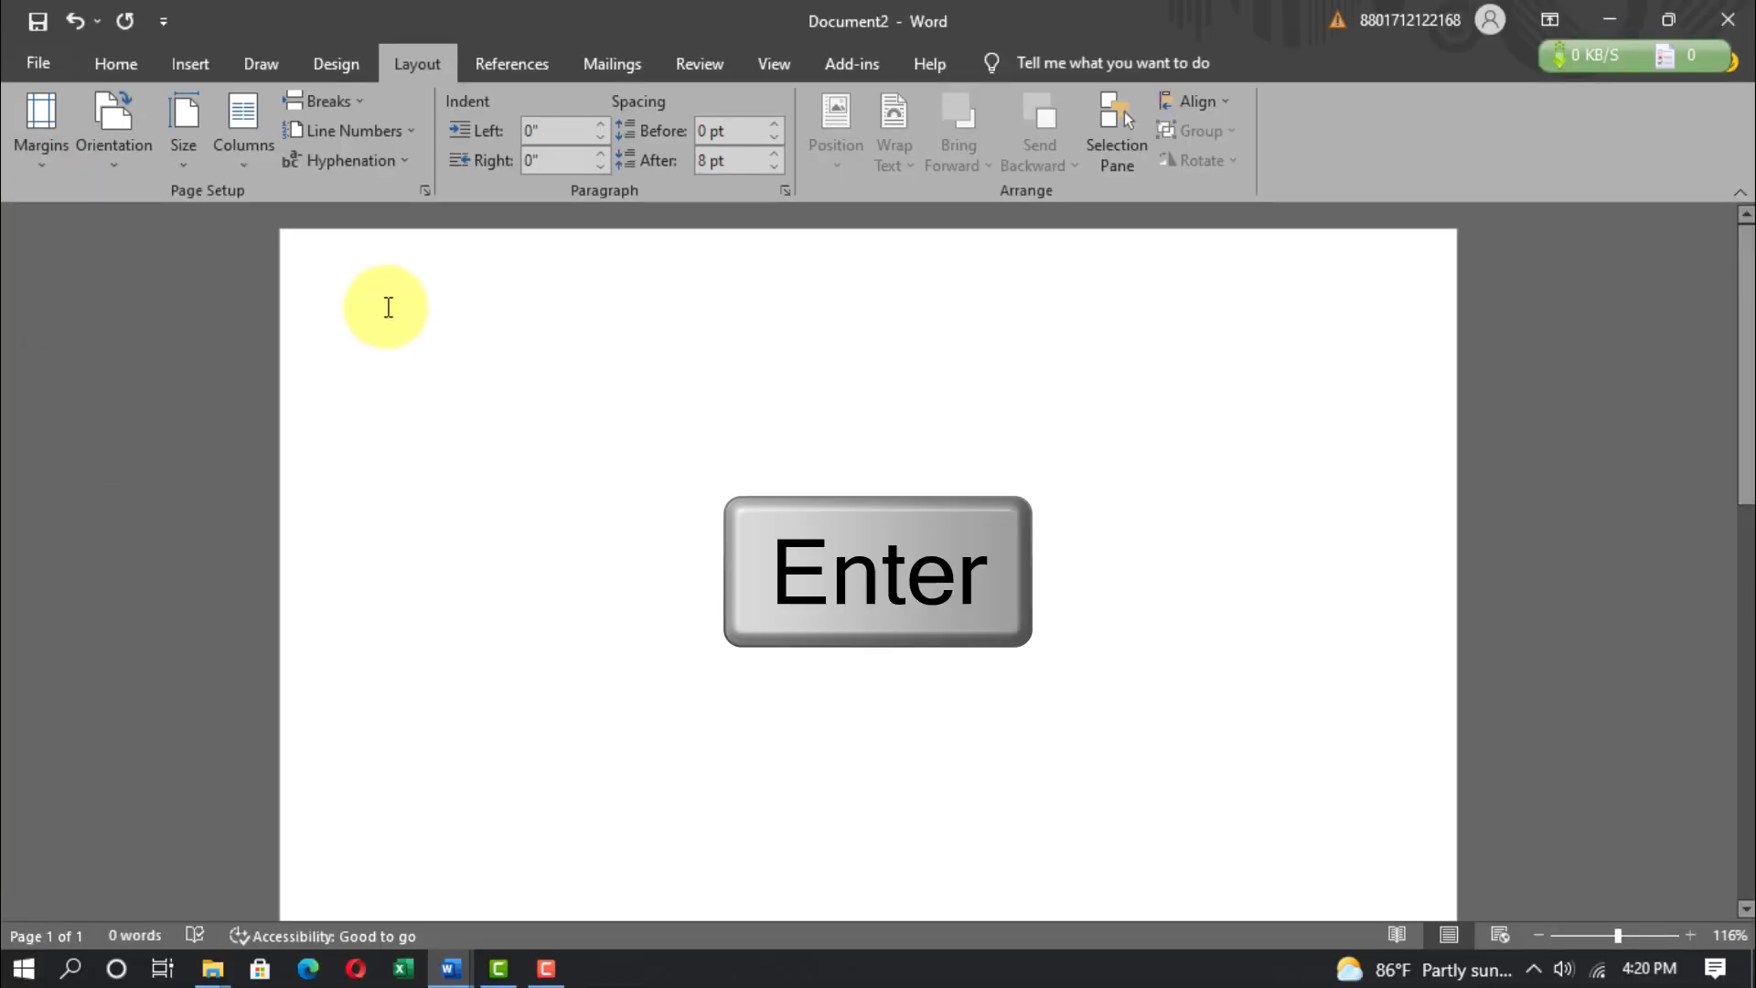
key(Return)
key(Return)
key(Return)
key(Return)
key(Return)
key(Return)
key(Return)
key(Return)
key(Return)
key(Return)
key(Return)
key(Return)
key(Return)
key(Return)
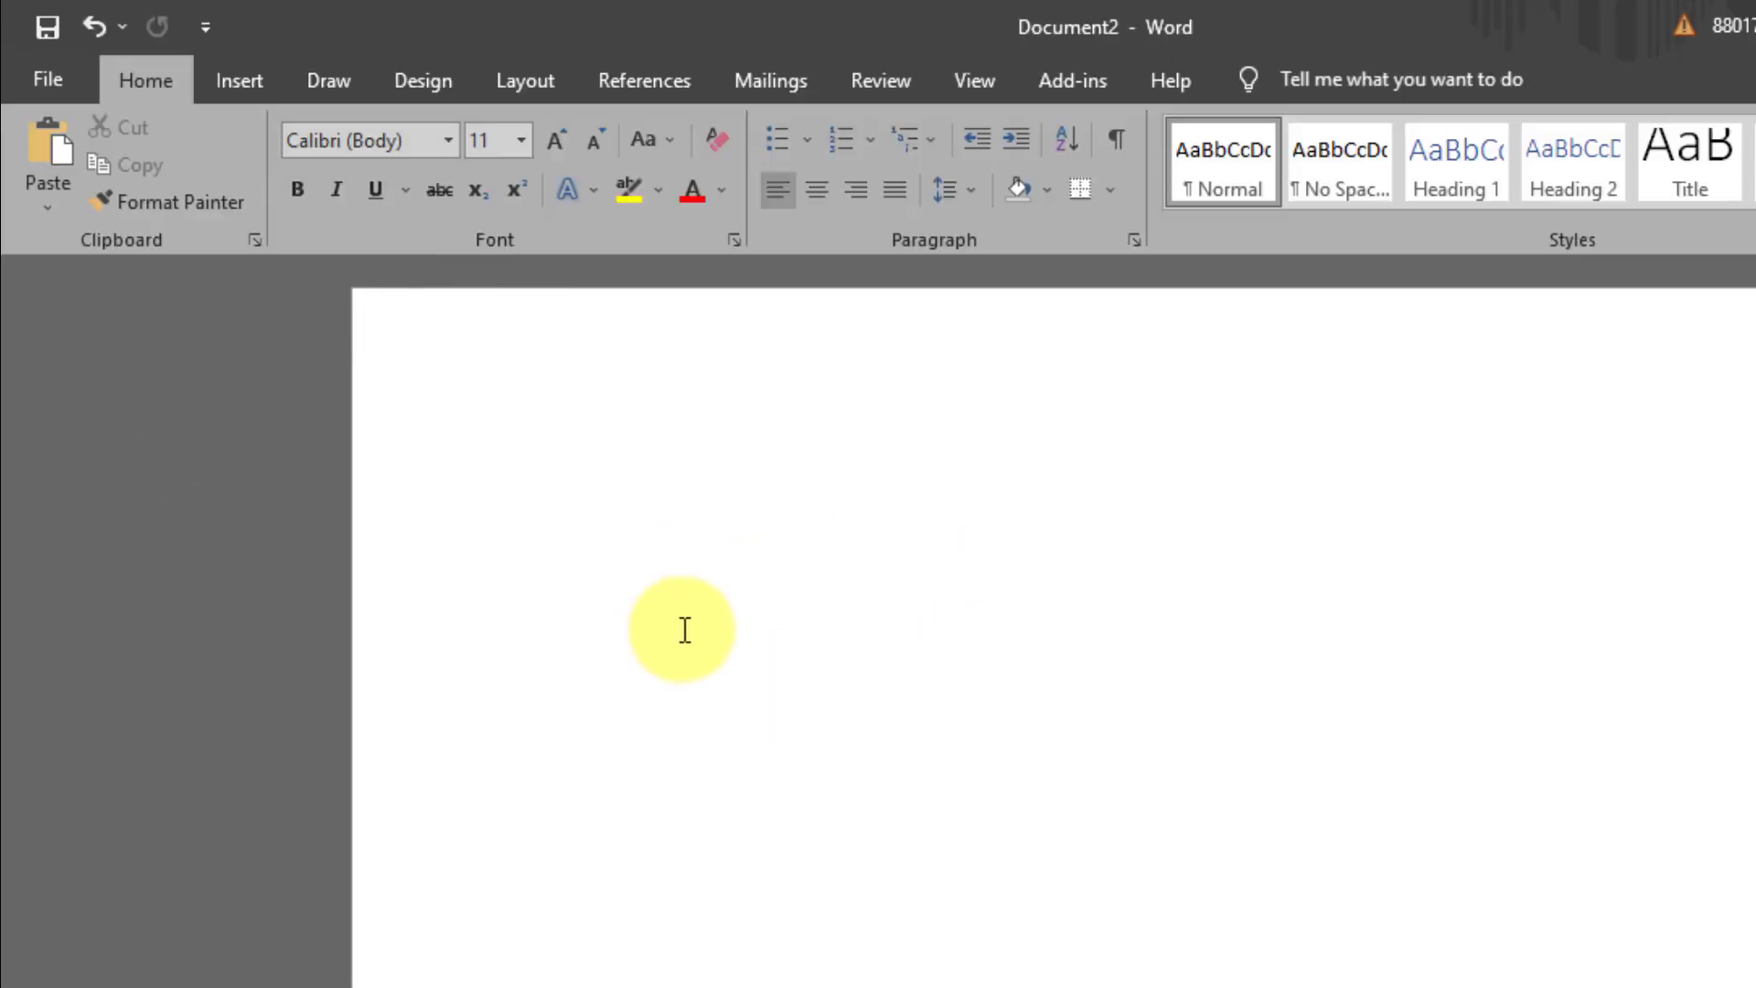
Insert the landscape tree photo from this computer into the page.
click(233, 79)
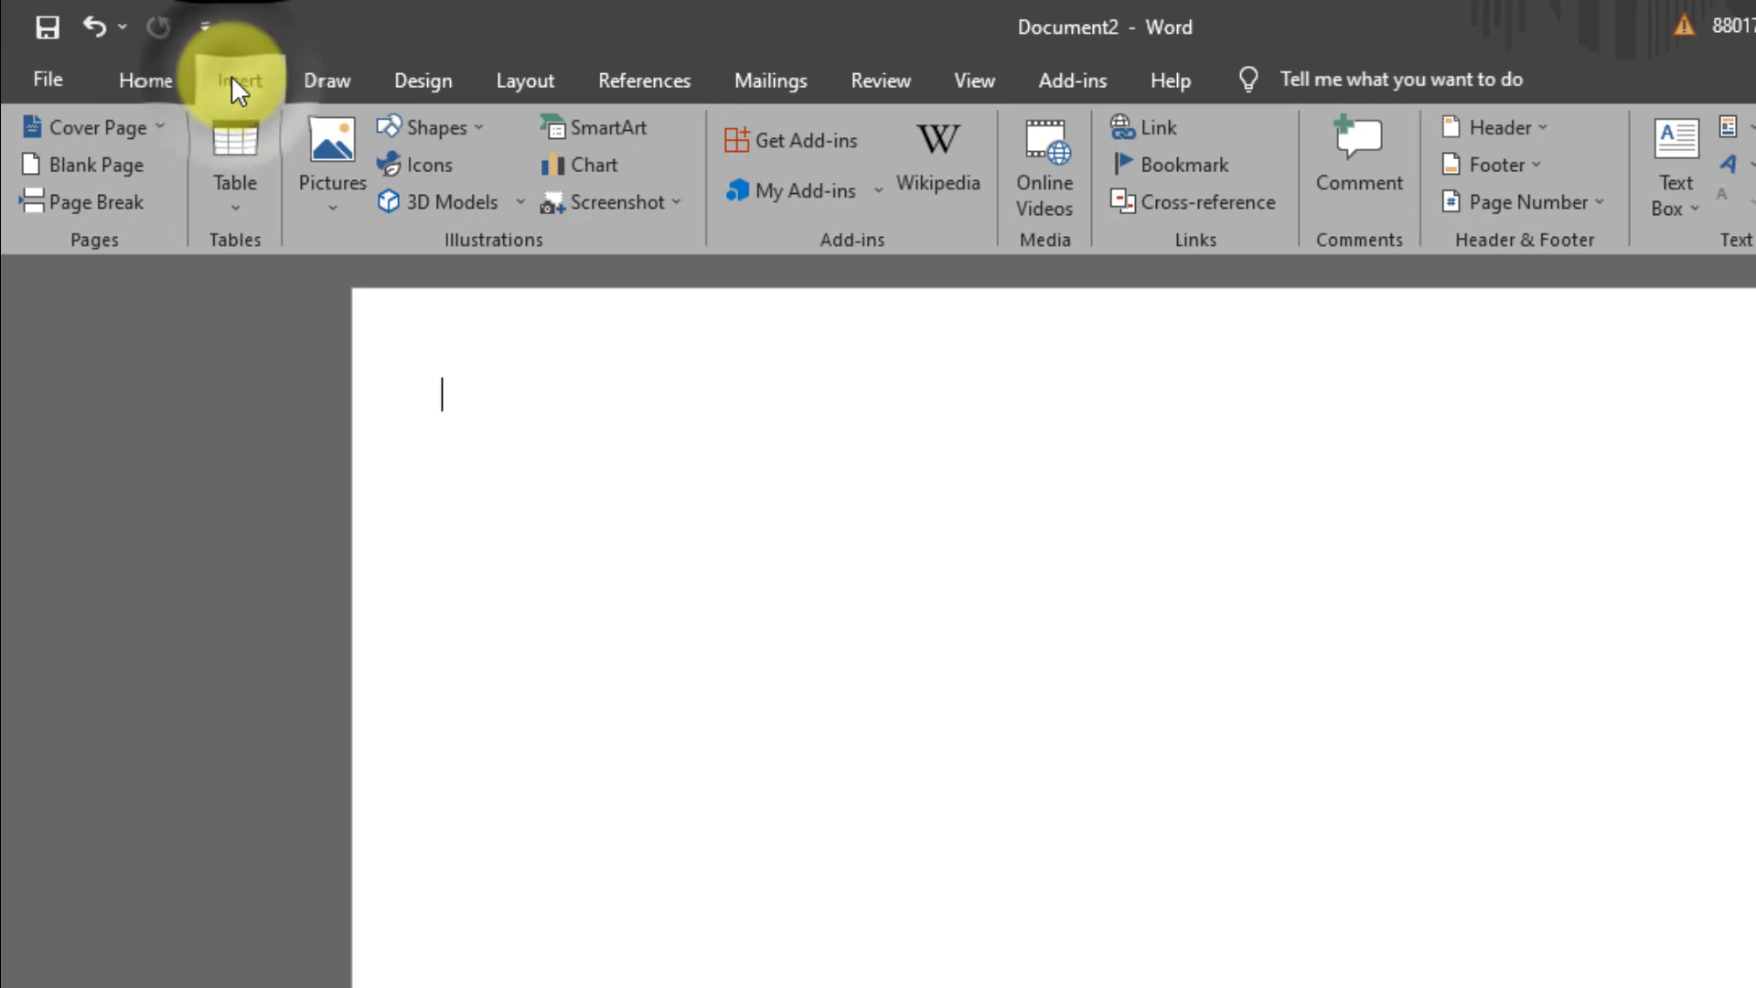
click(335, 188)
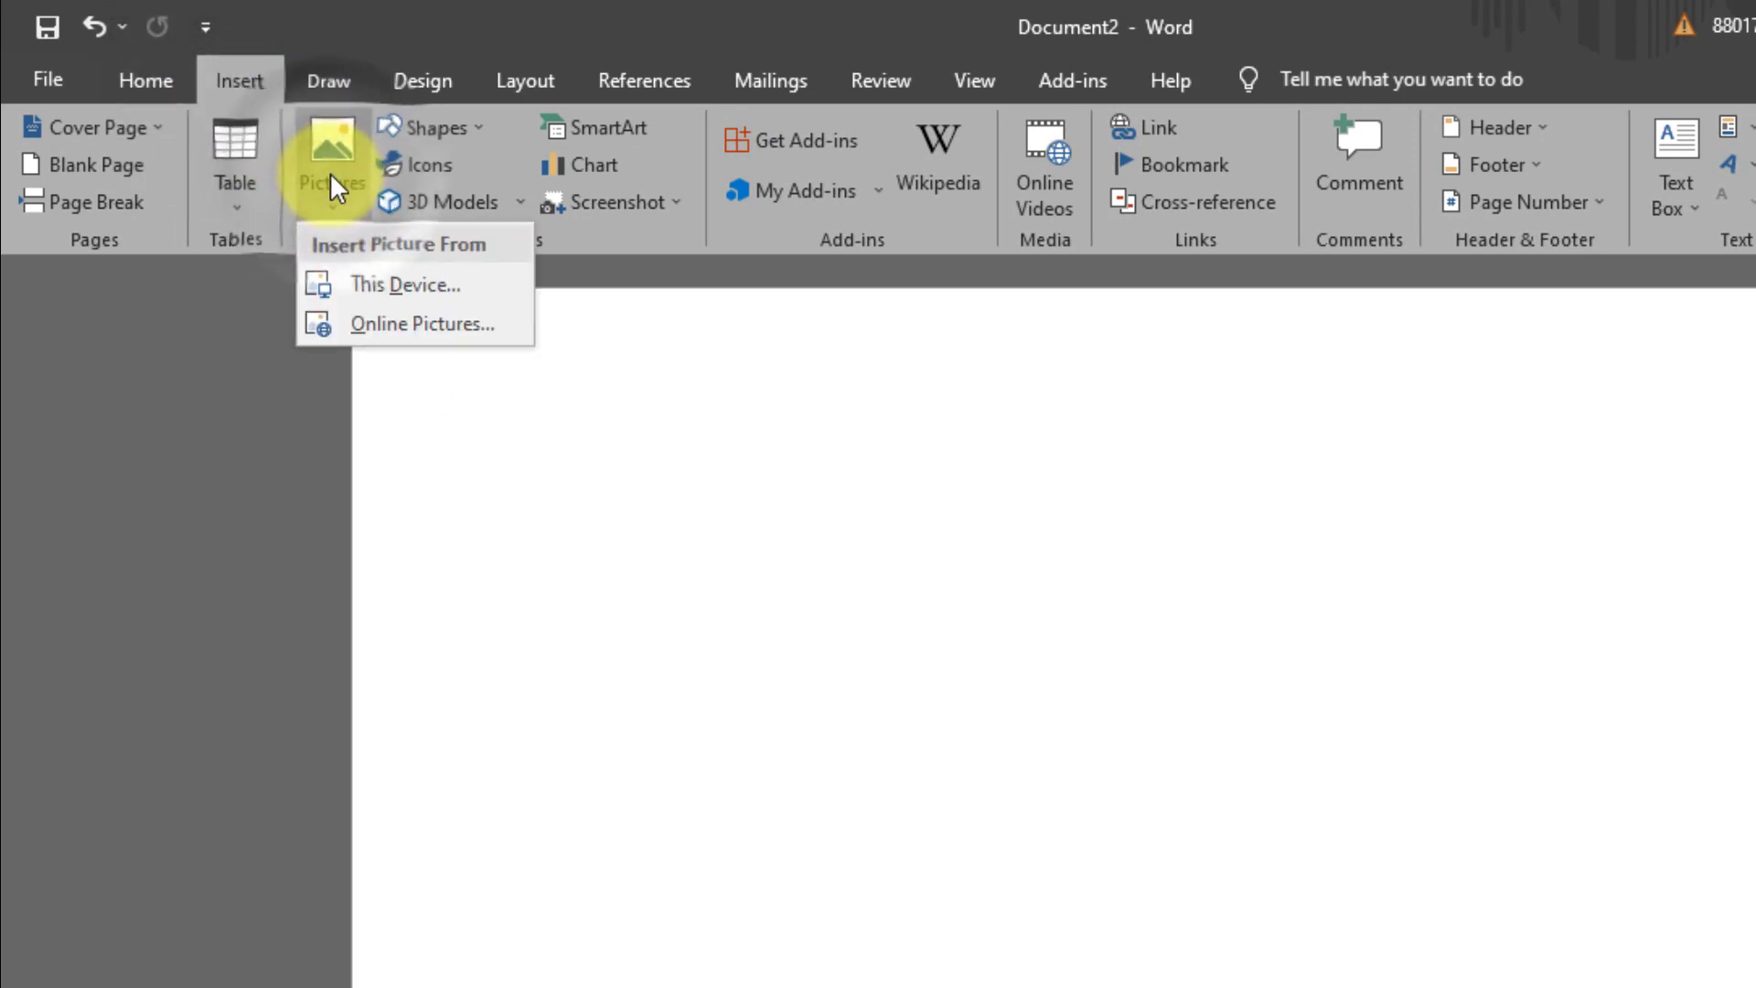
click(443, 292)
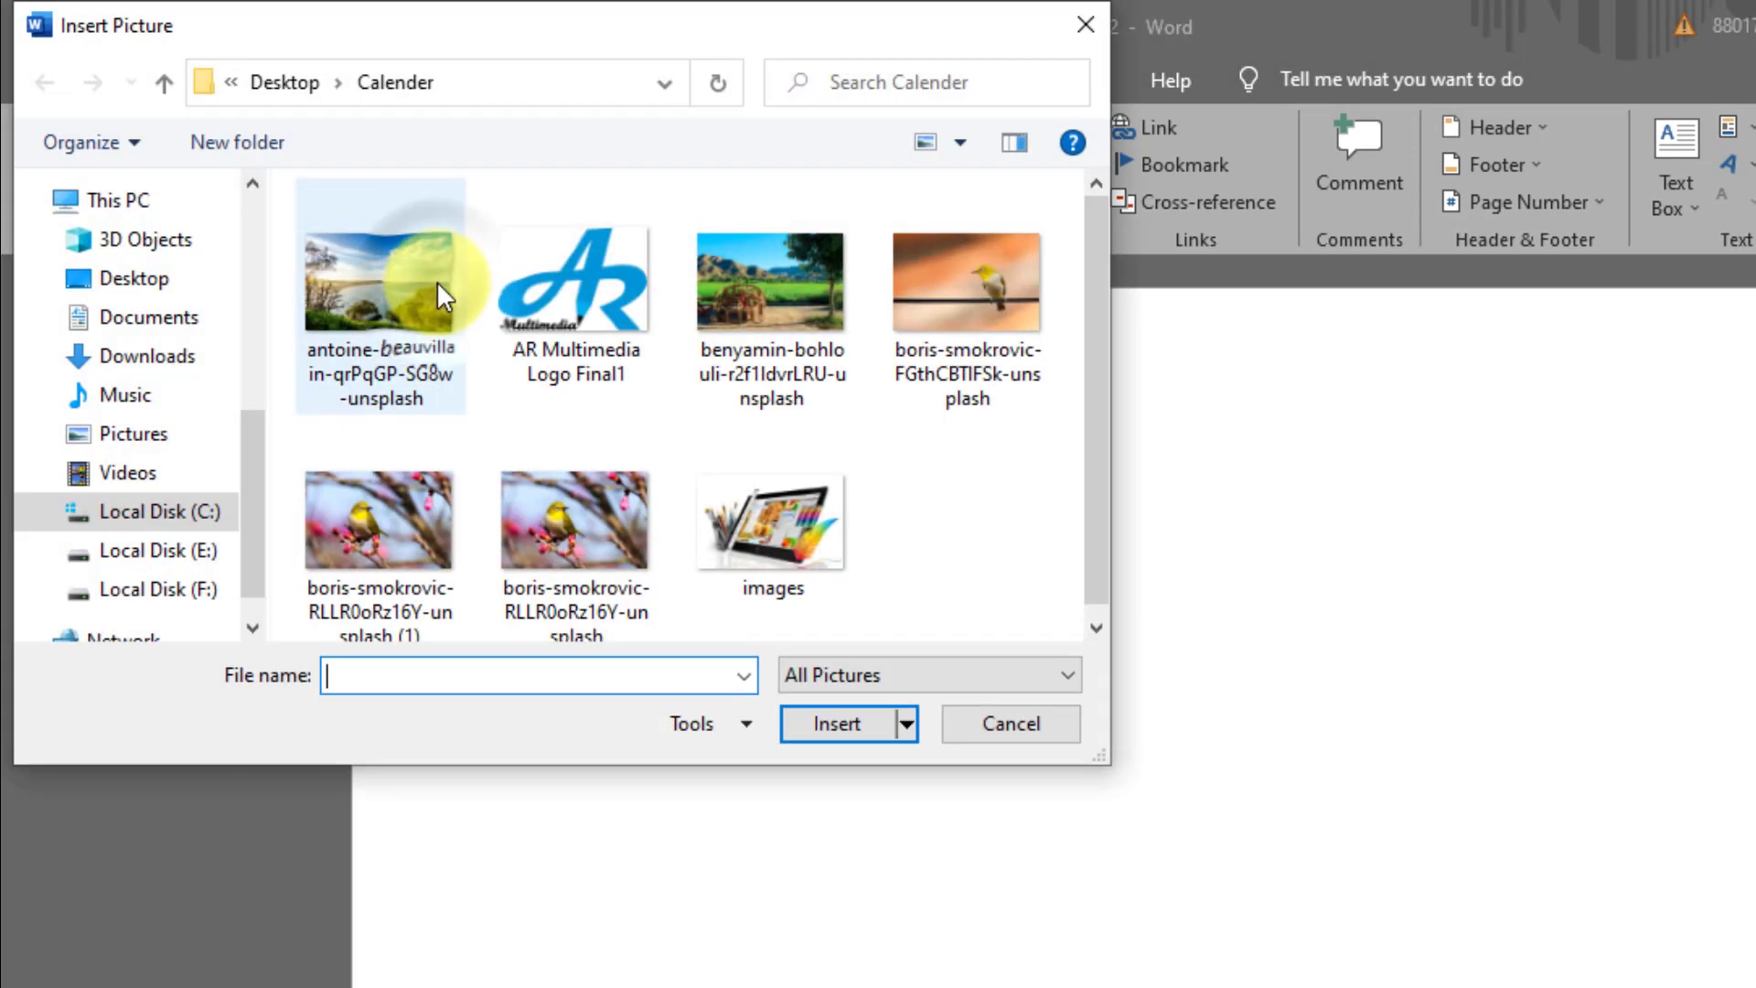
click(776, 307)
click(783, 732)
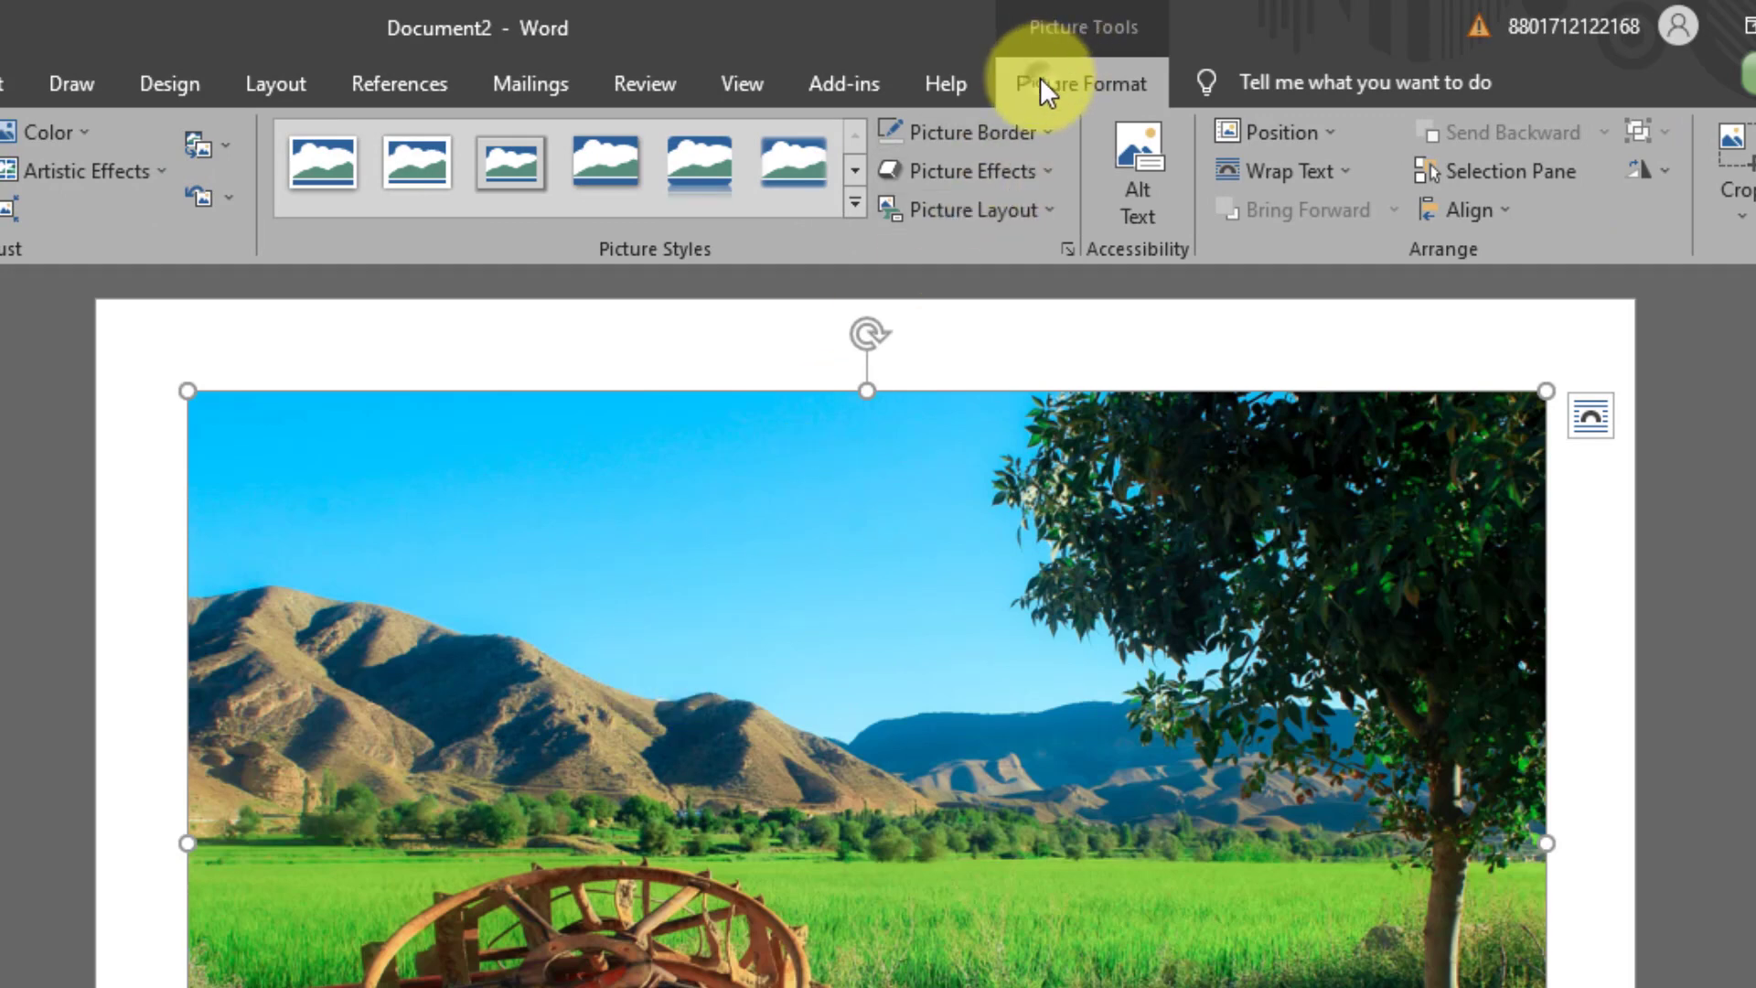
Float the photo in front of text at the top-left and stretch it to full page width.
click(1301, 167)
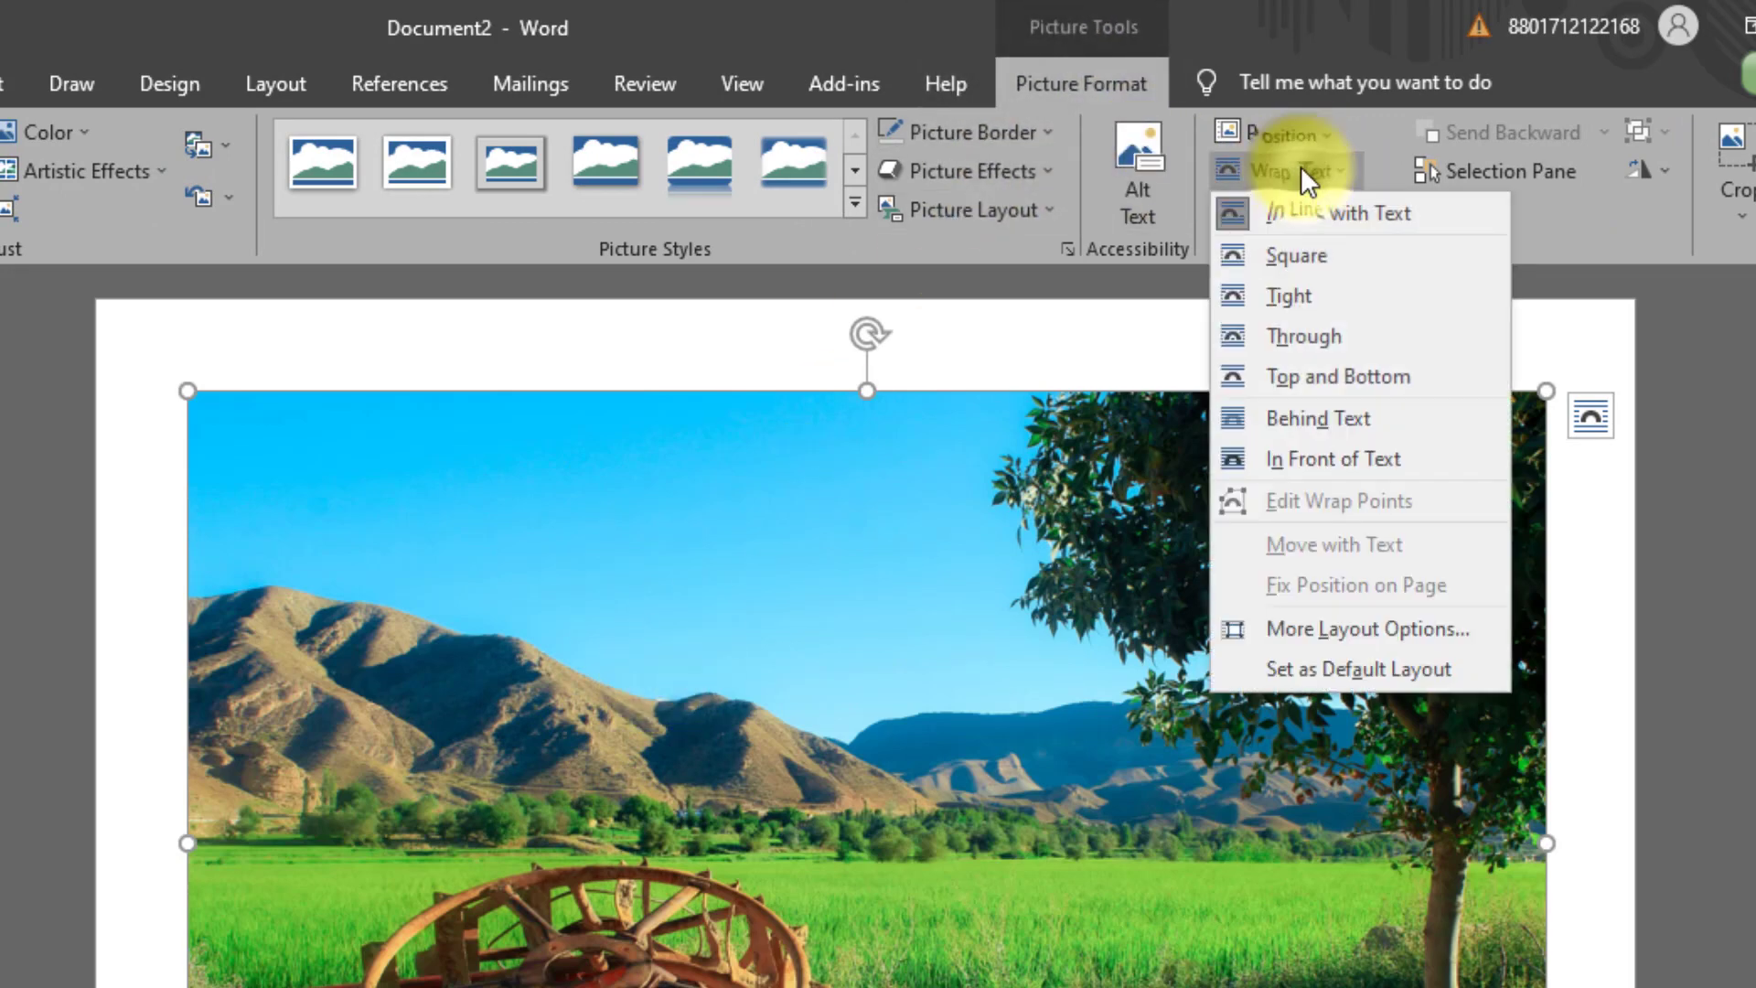
click(1314, 450)
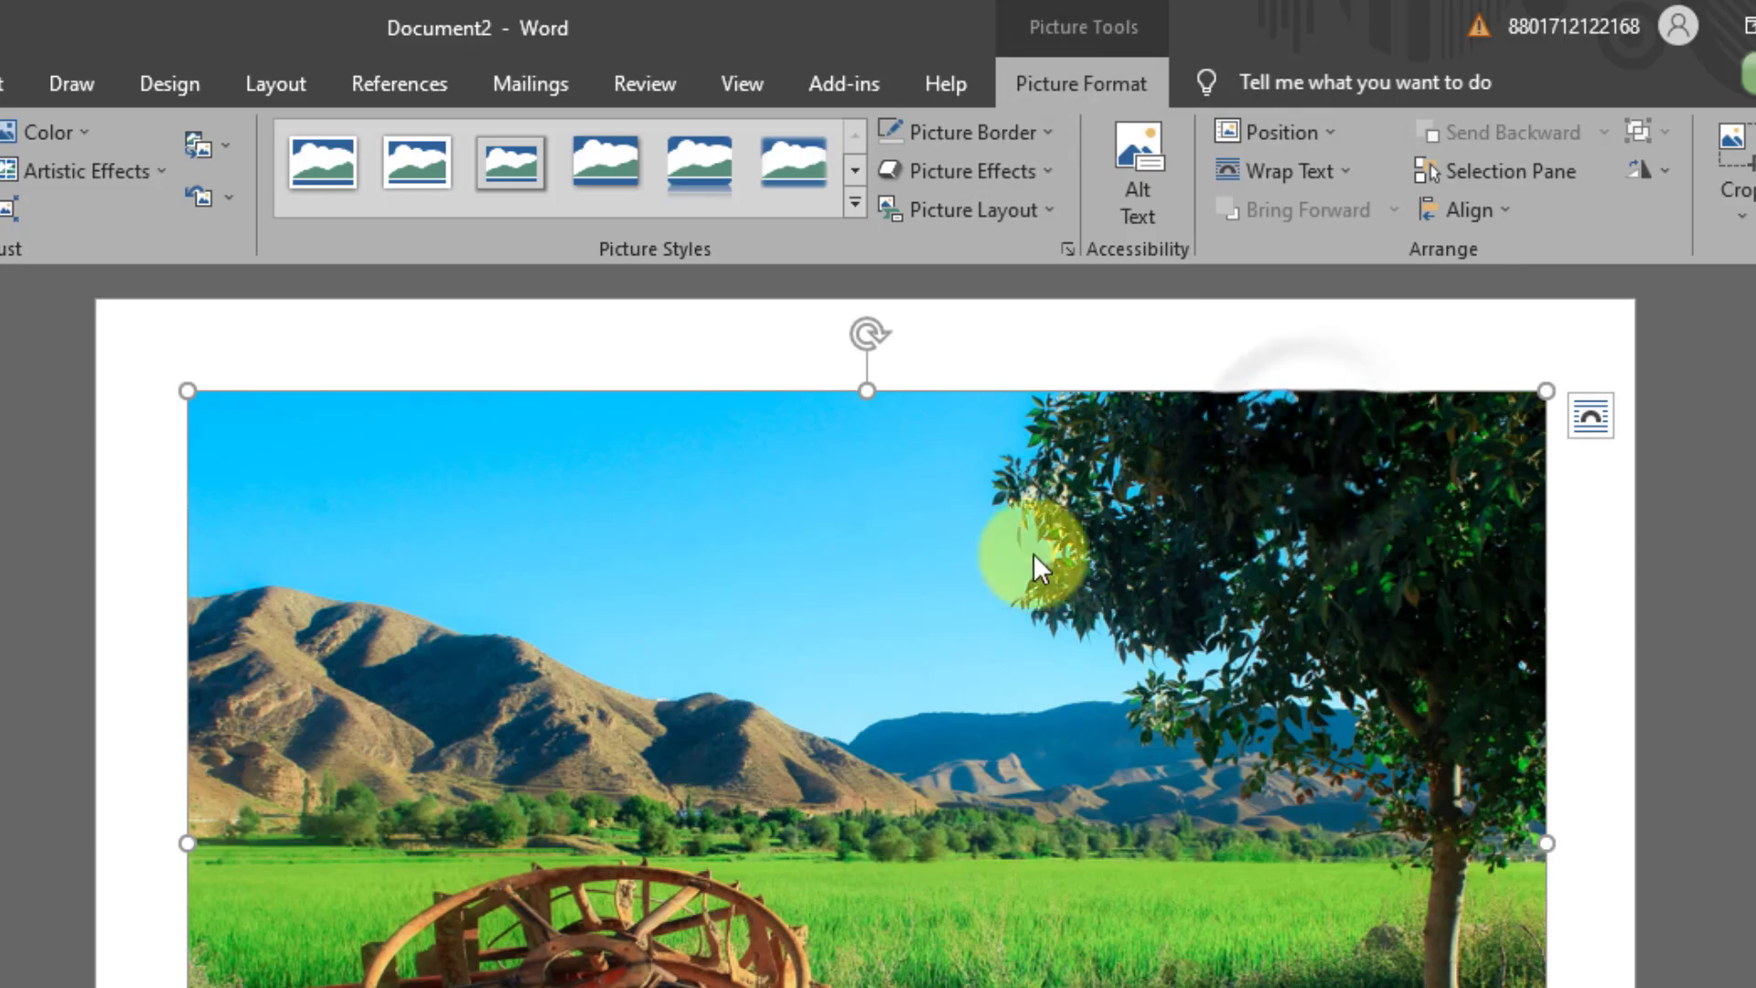
drag(860, 515, 813, 497)
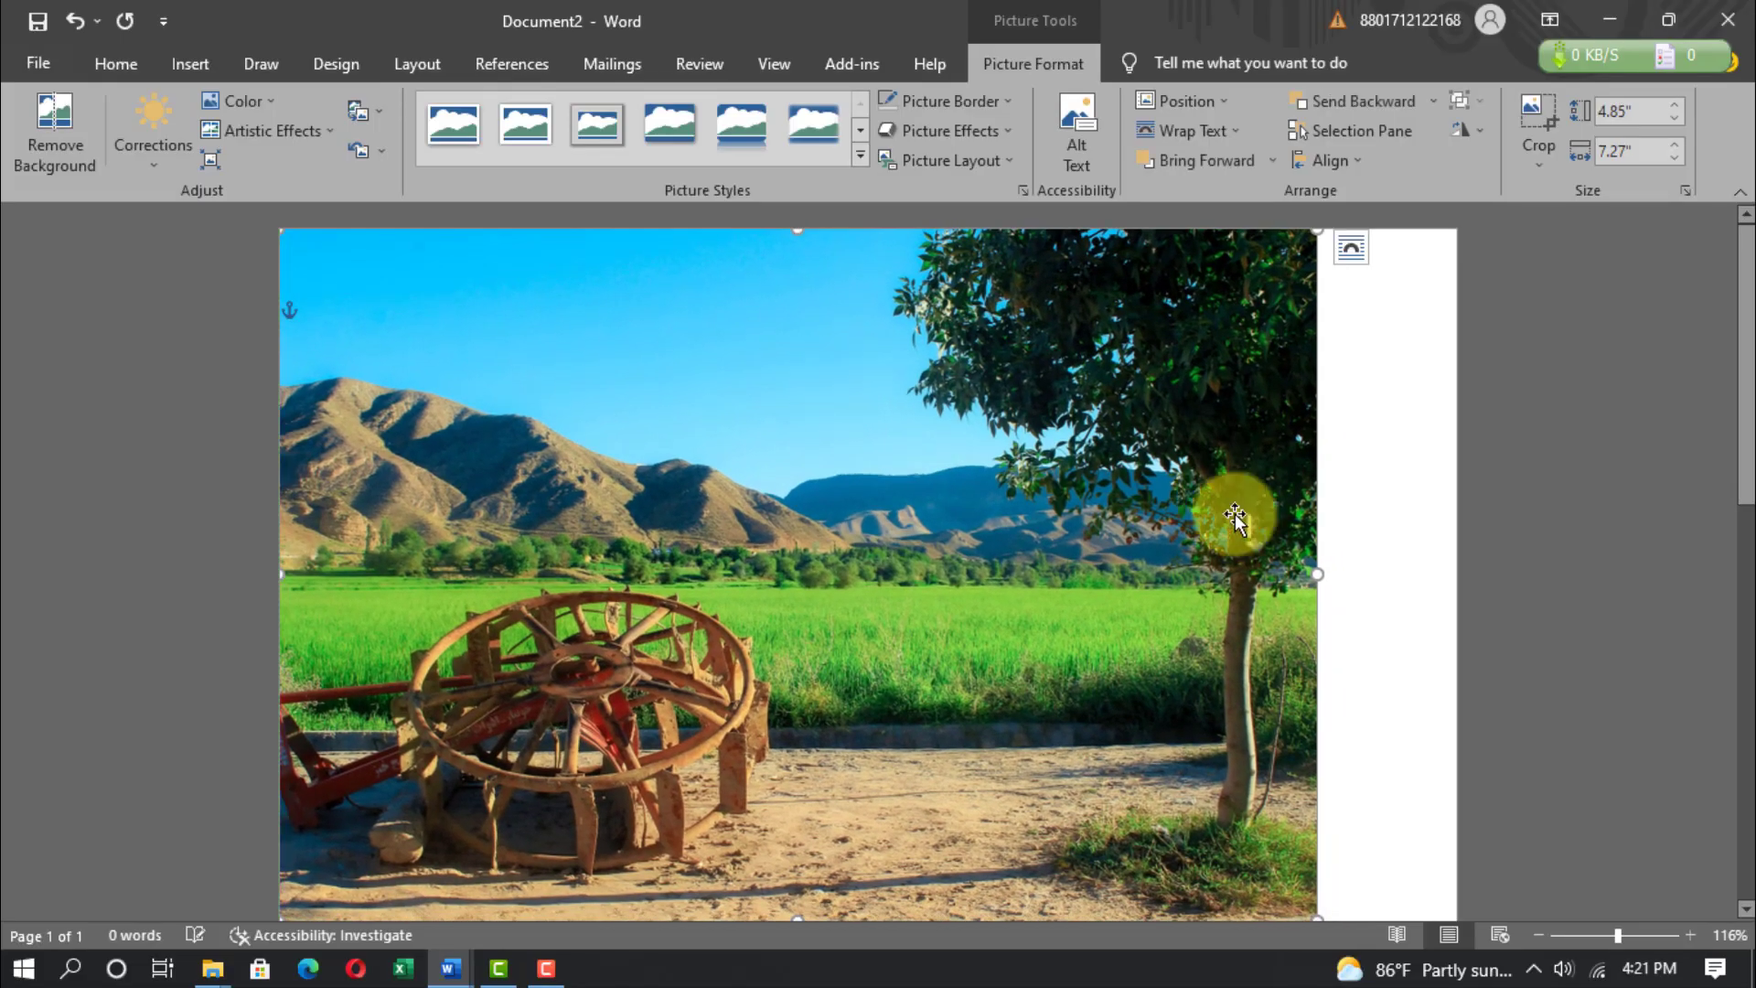
drag(1317, 574, 1462, 567)
scroll(1534, 576, down, 4)
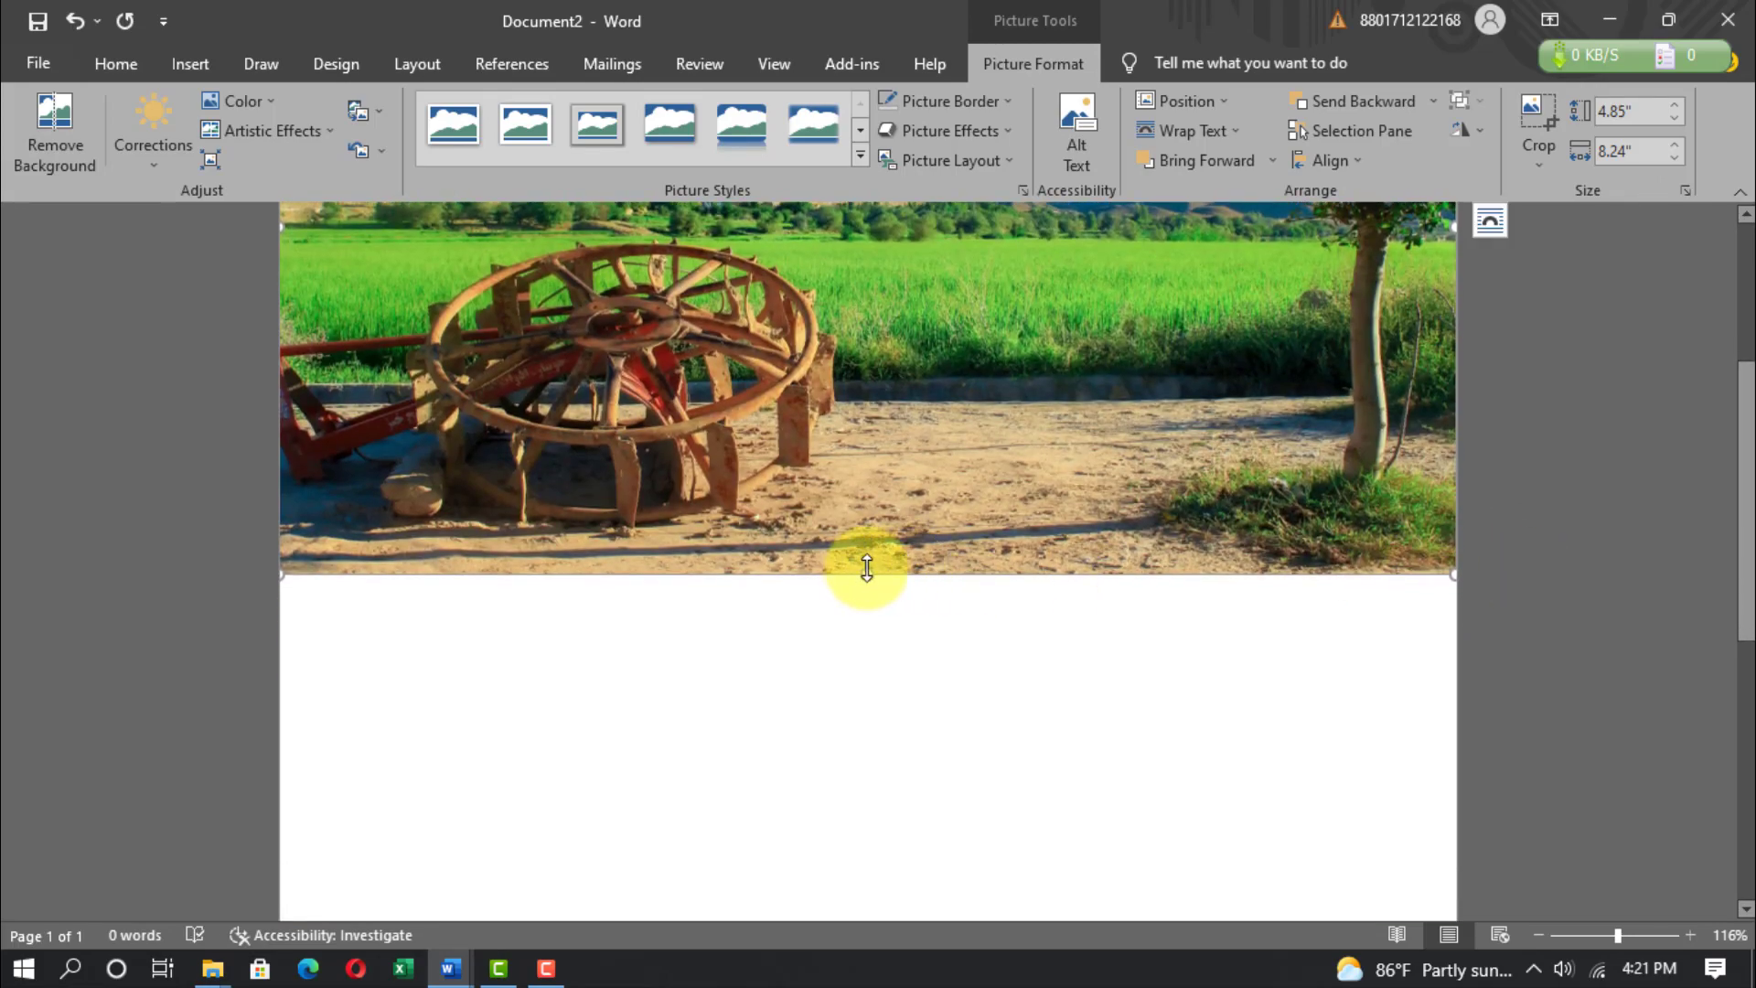
drag(869, 567, 866, 560)
scroll(674, 717, up, 3)
scroll(847, 695, down, 5)
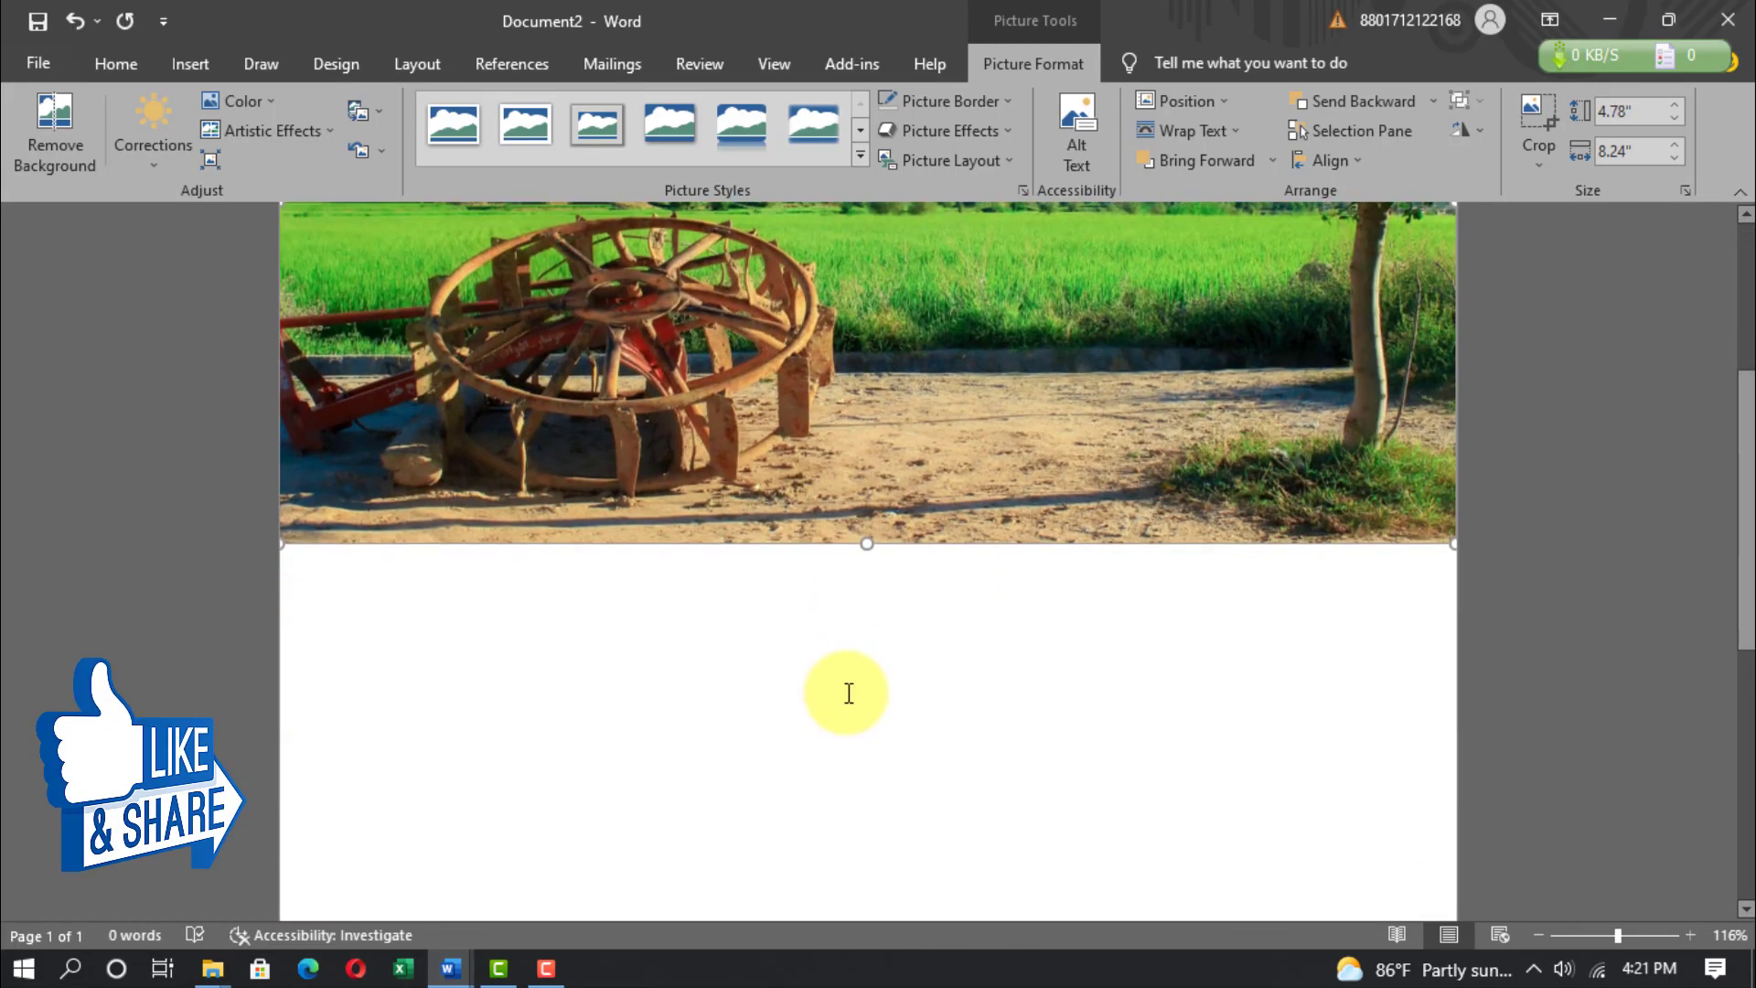
Insert a table with 14 columns and 15 rows directly below the photo.
click(349, 467)
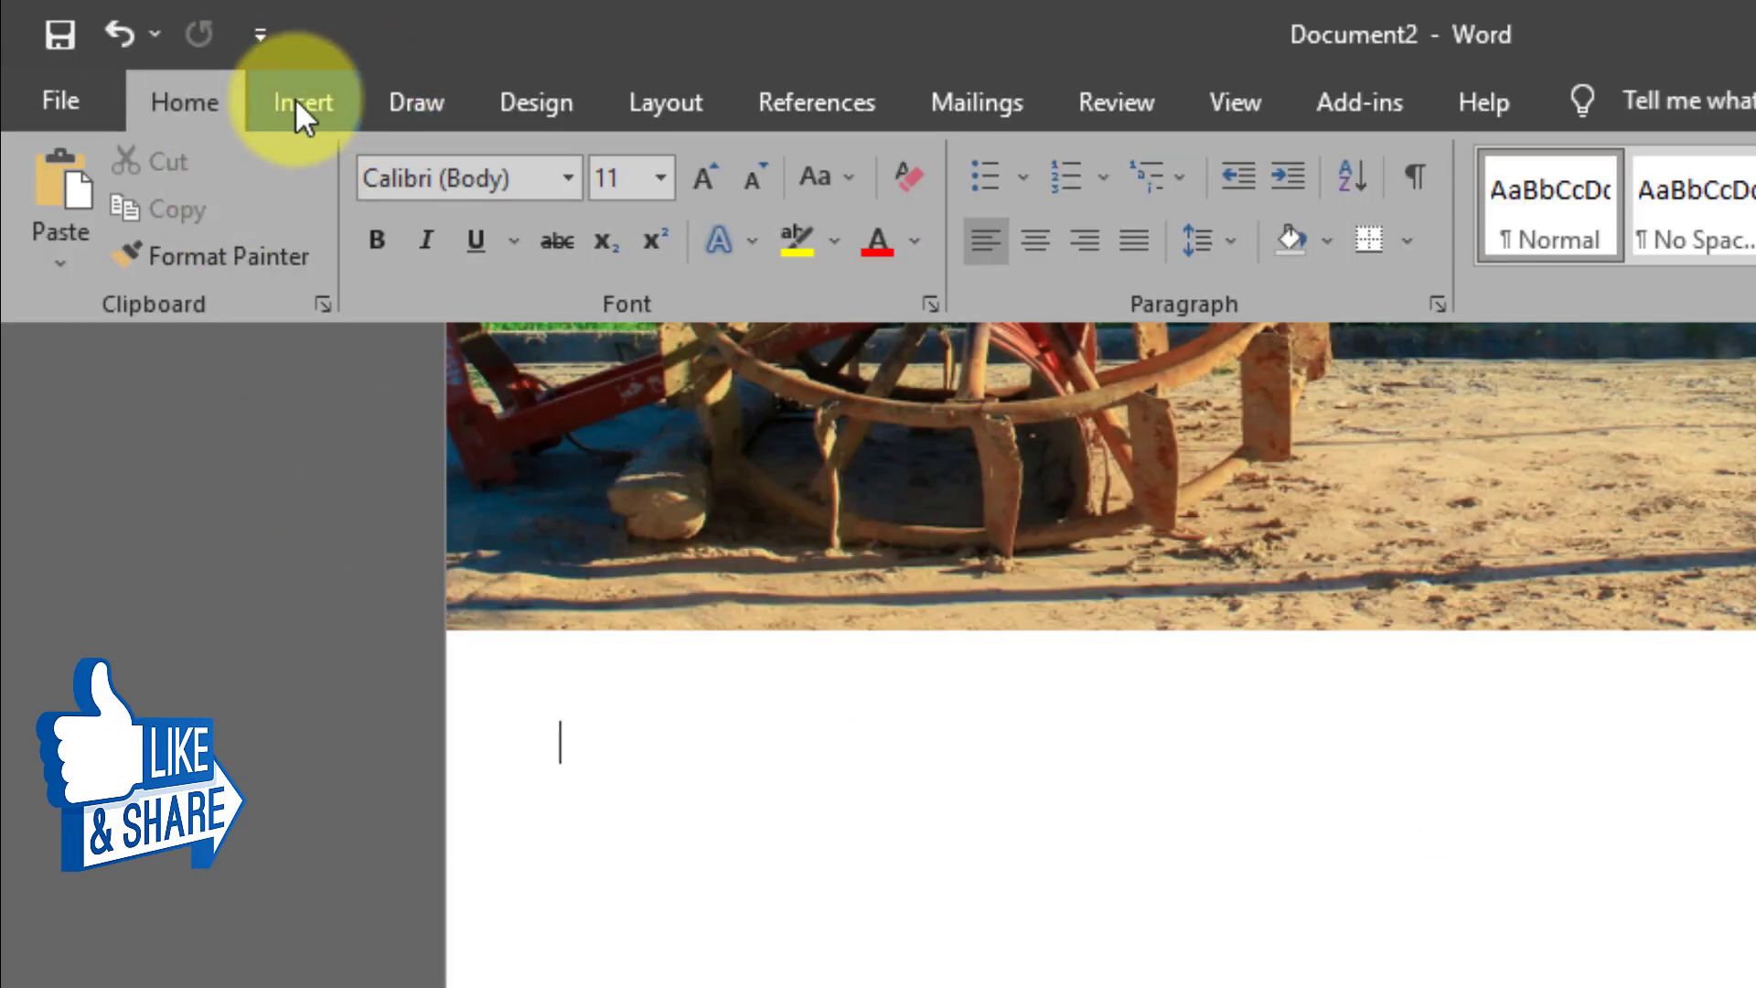
click(295, 97)
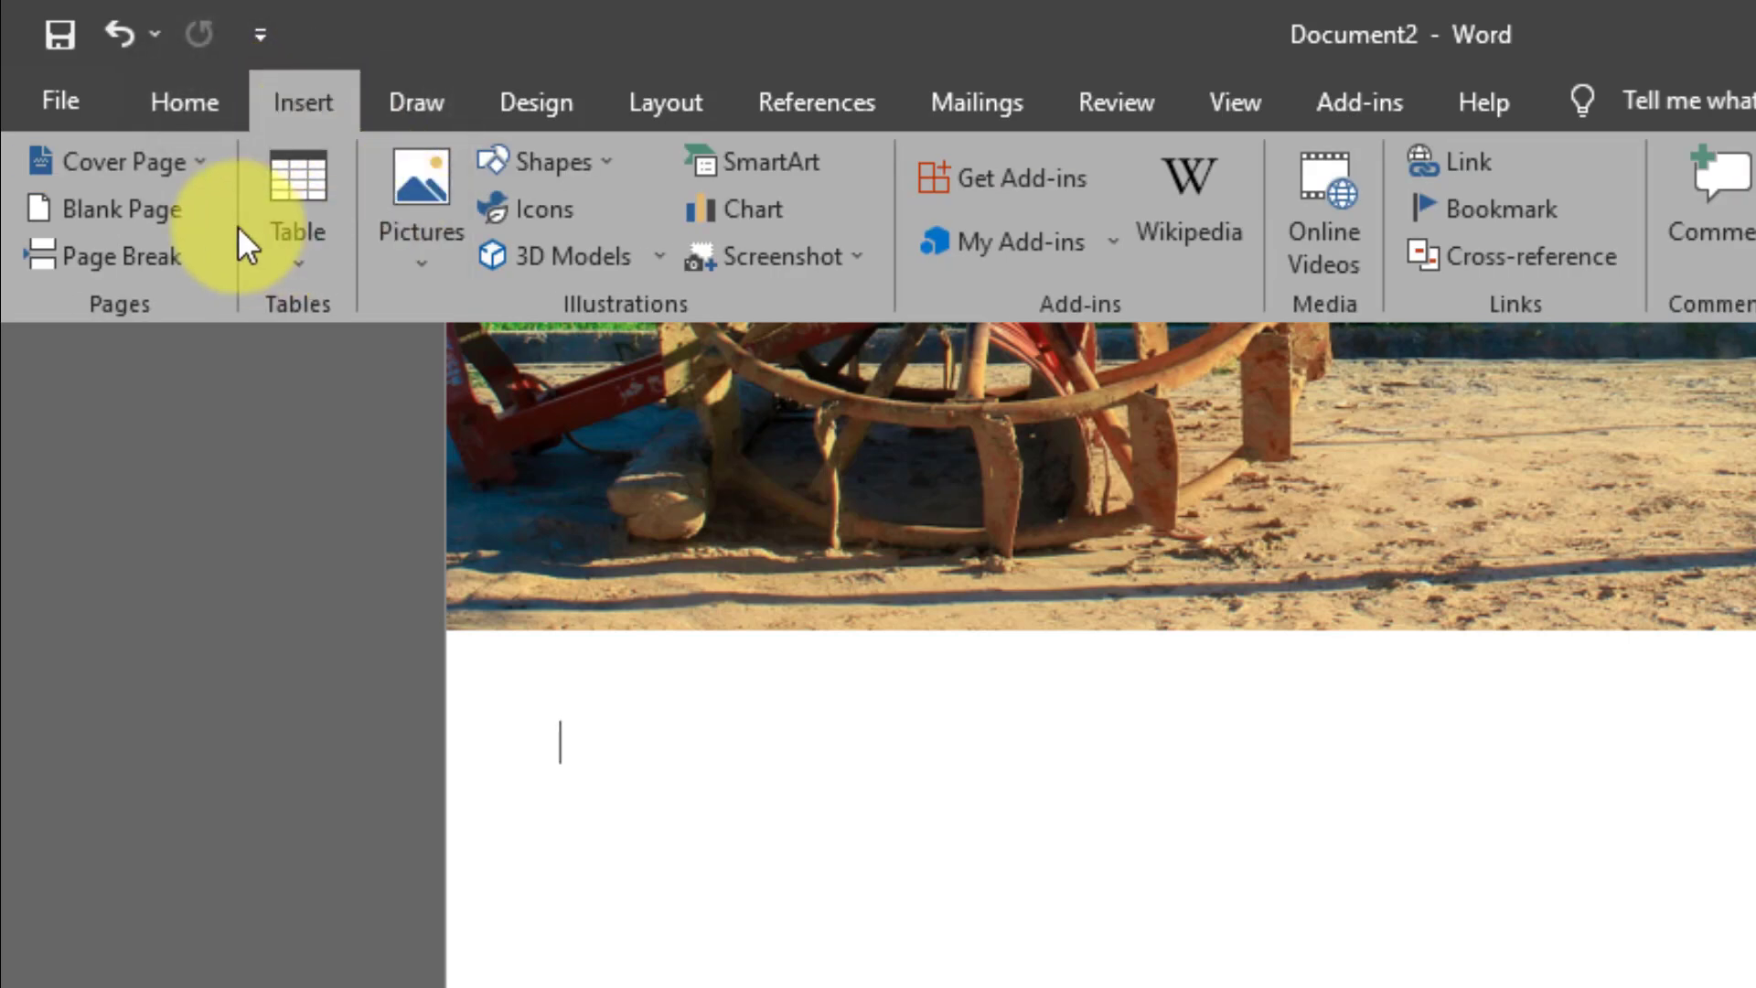
click(293, 176)
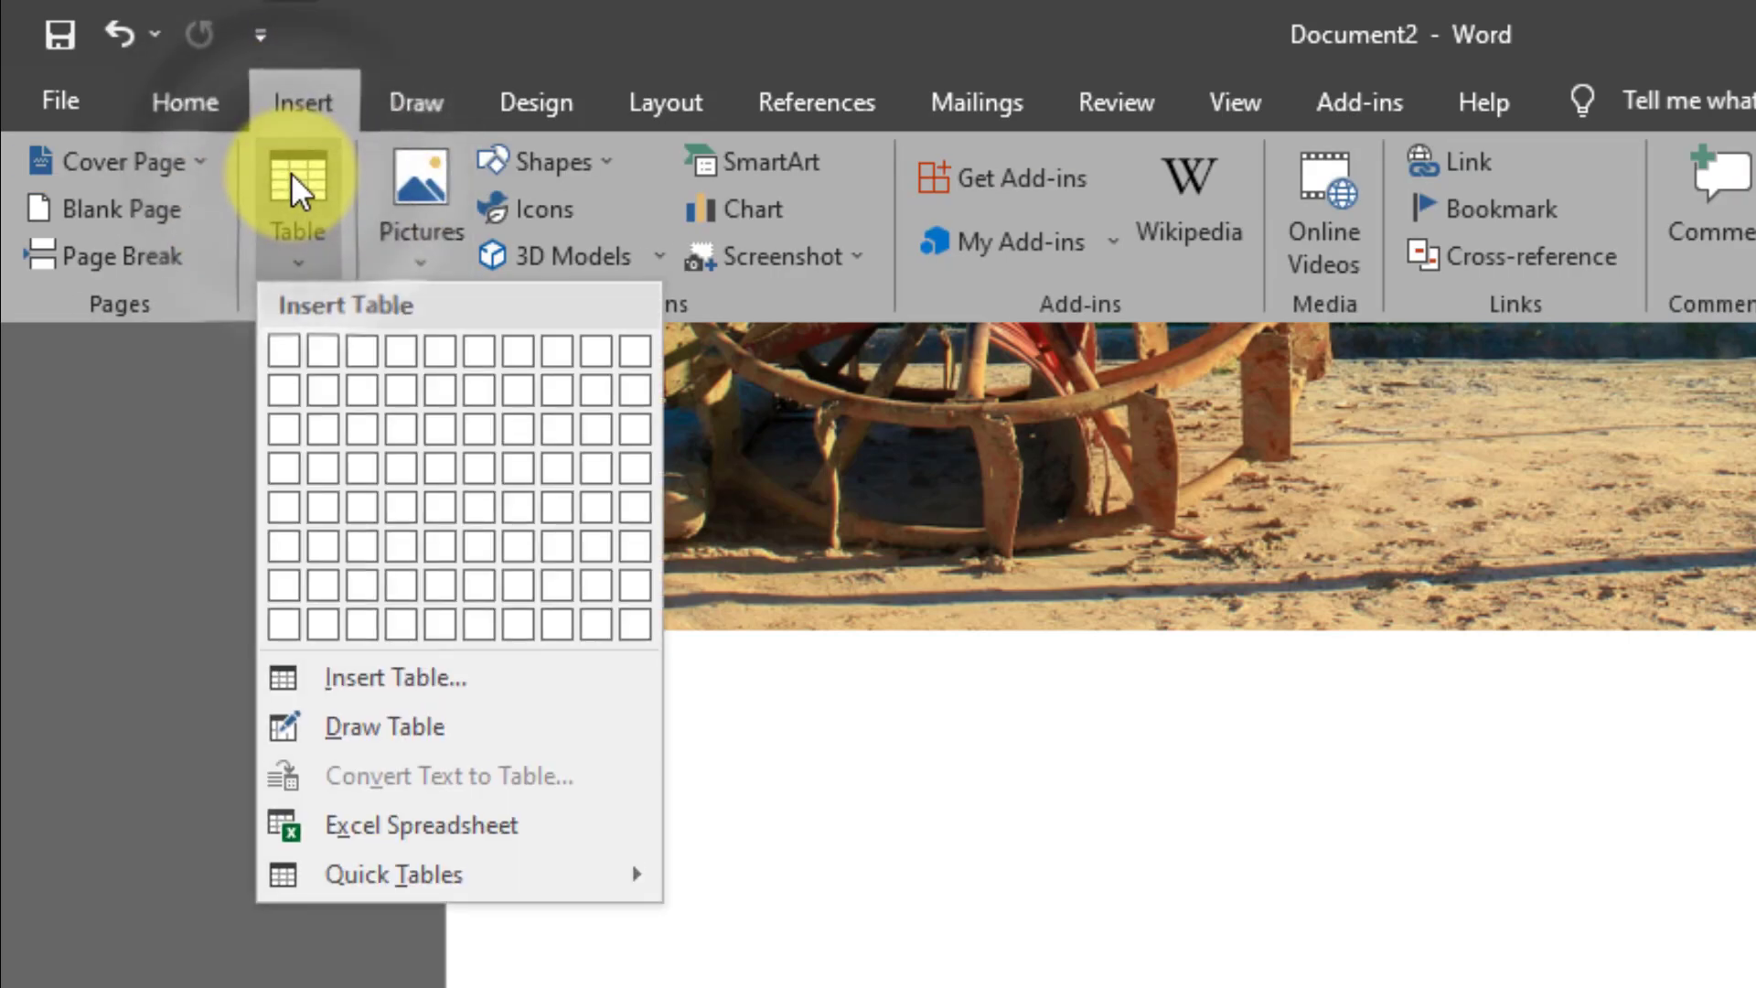
click(484, 682)
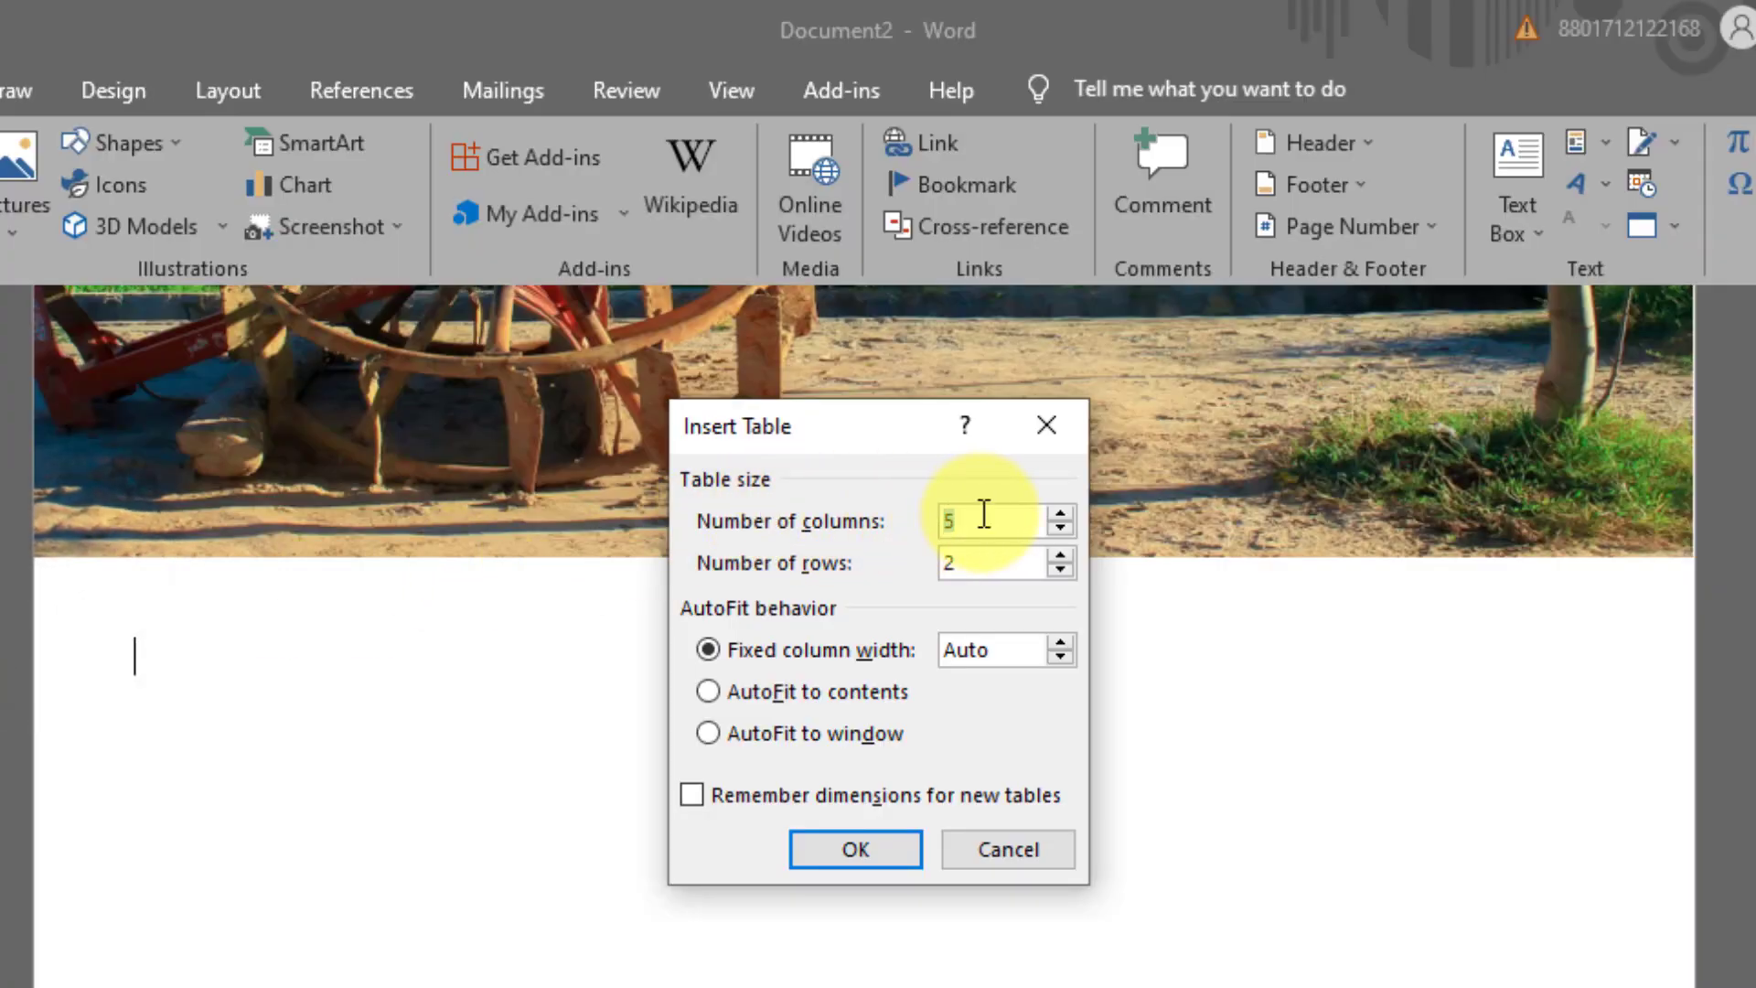
double_click(986, 521)
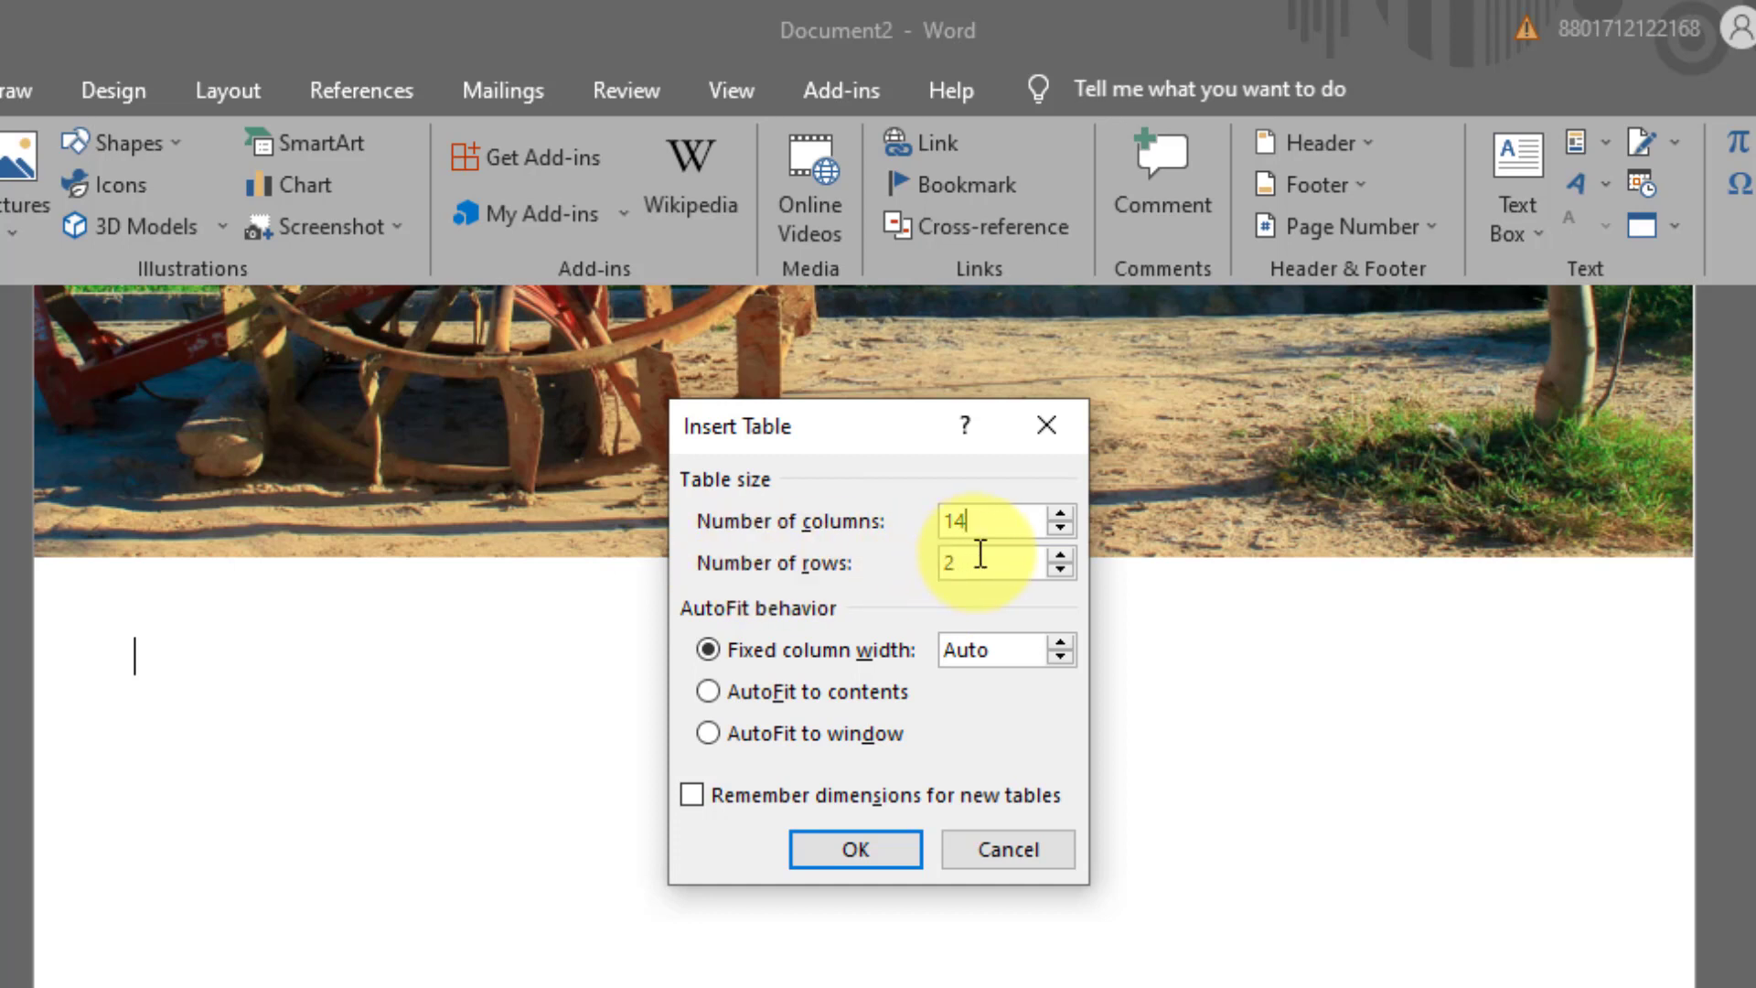
key(Tab)
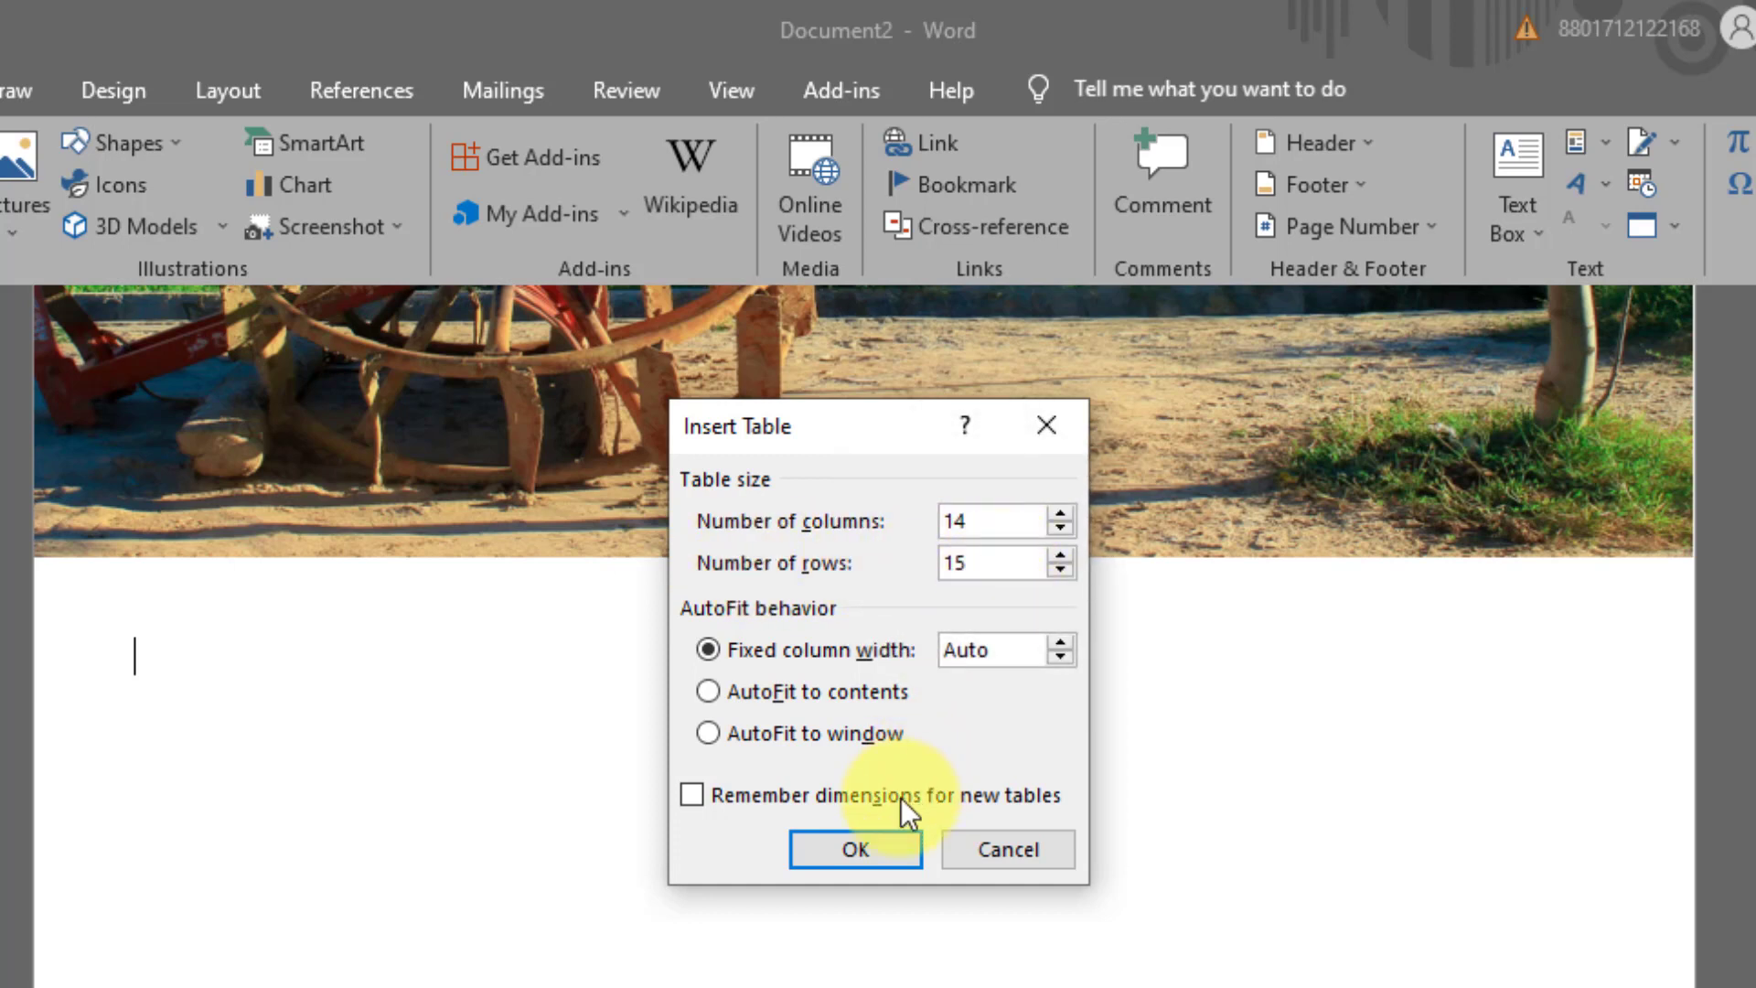
click(842, 851)
scroll(591, 791, down, 3)
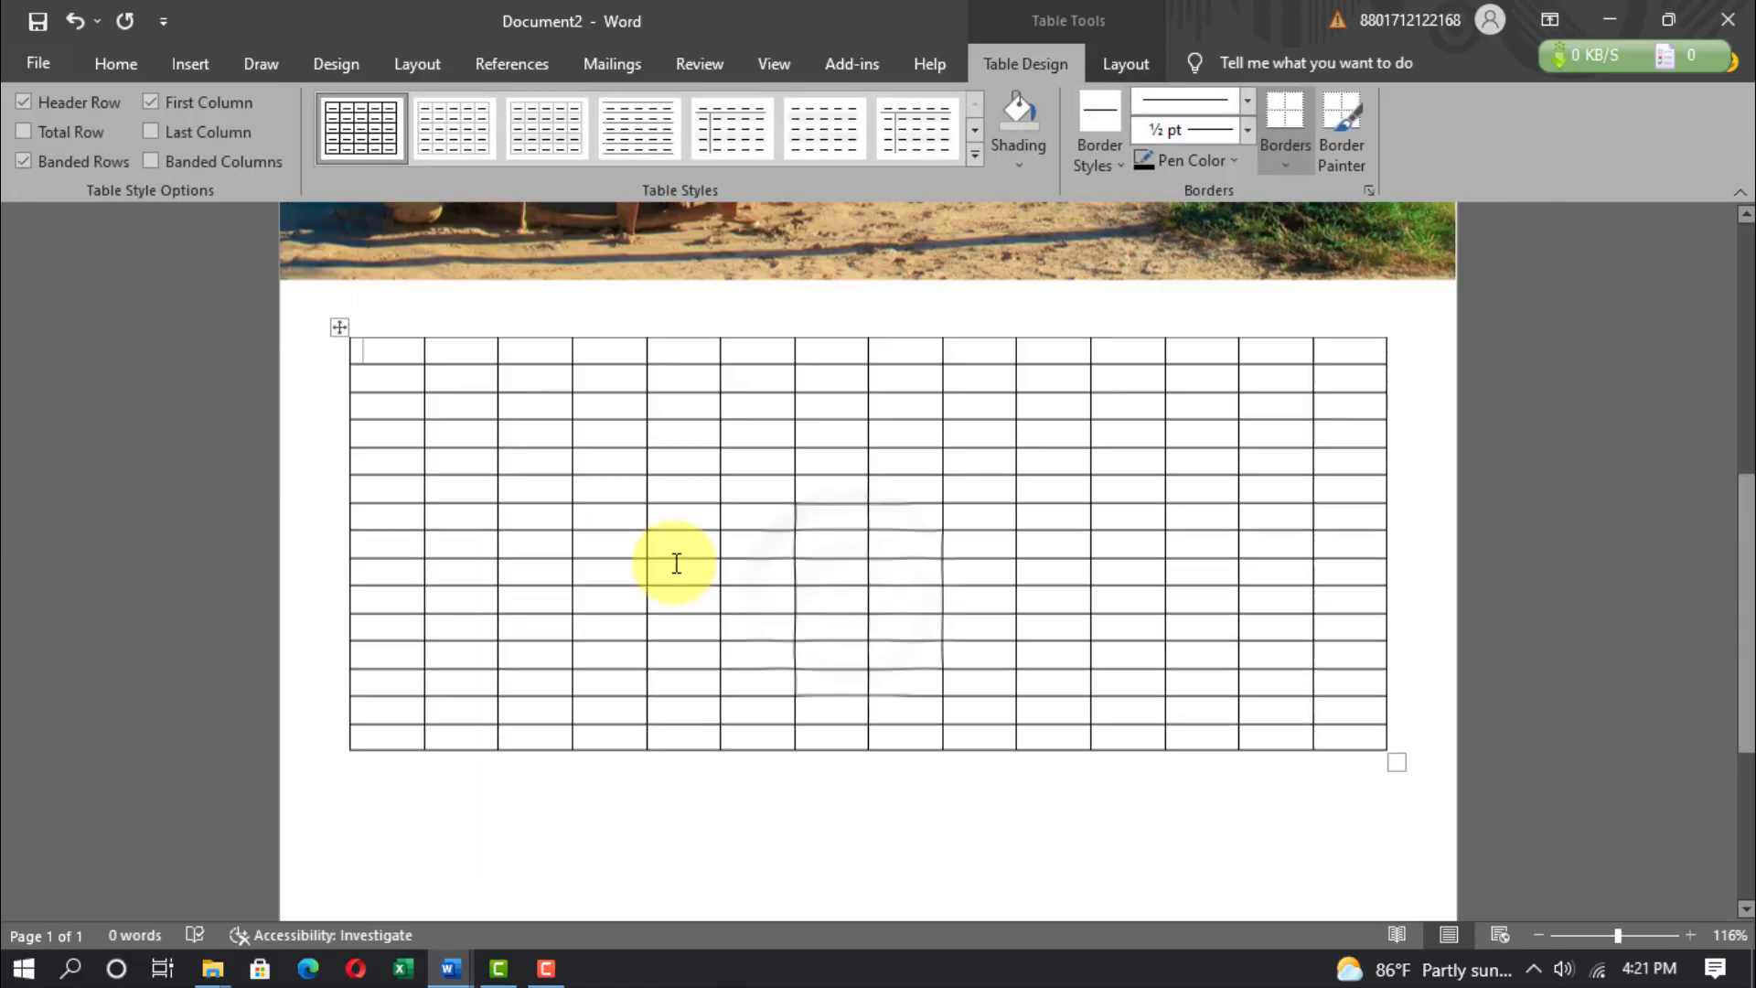
scroll(591, 792, up, 2)
scroll(674, 563, up, 2)
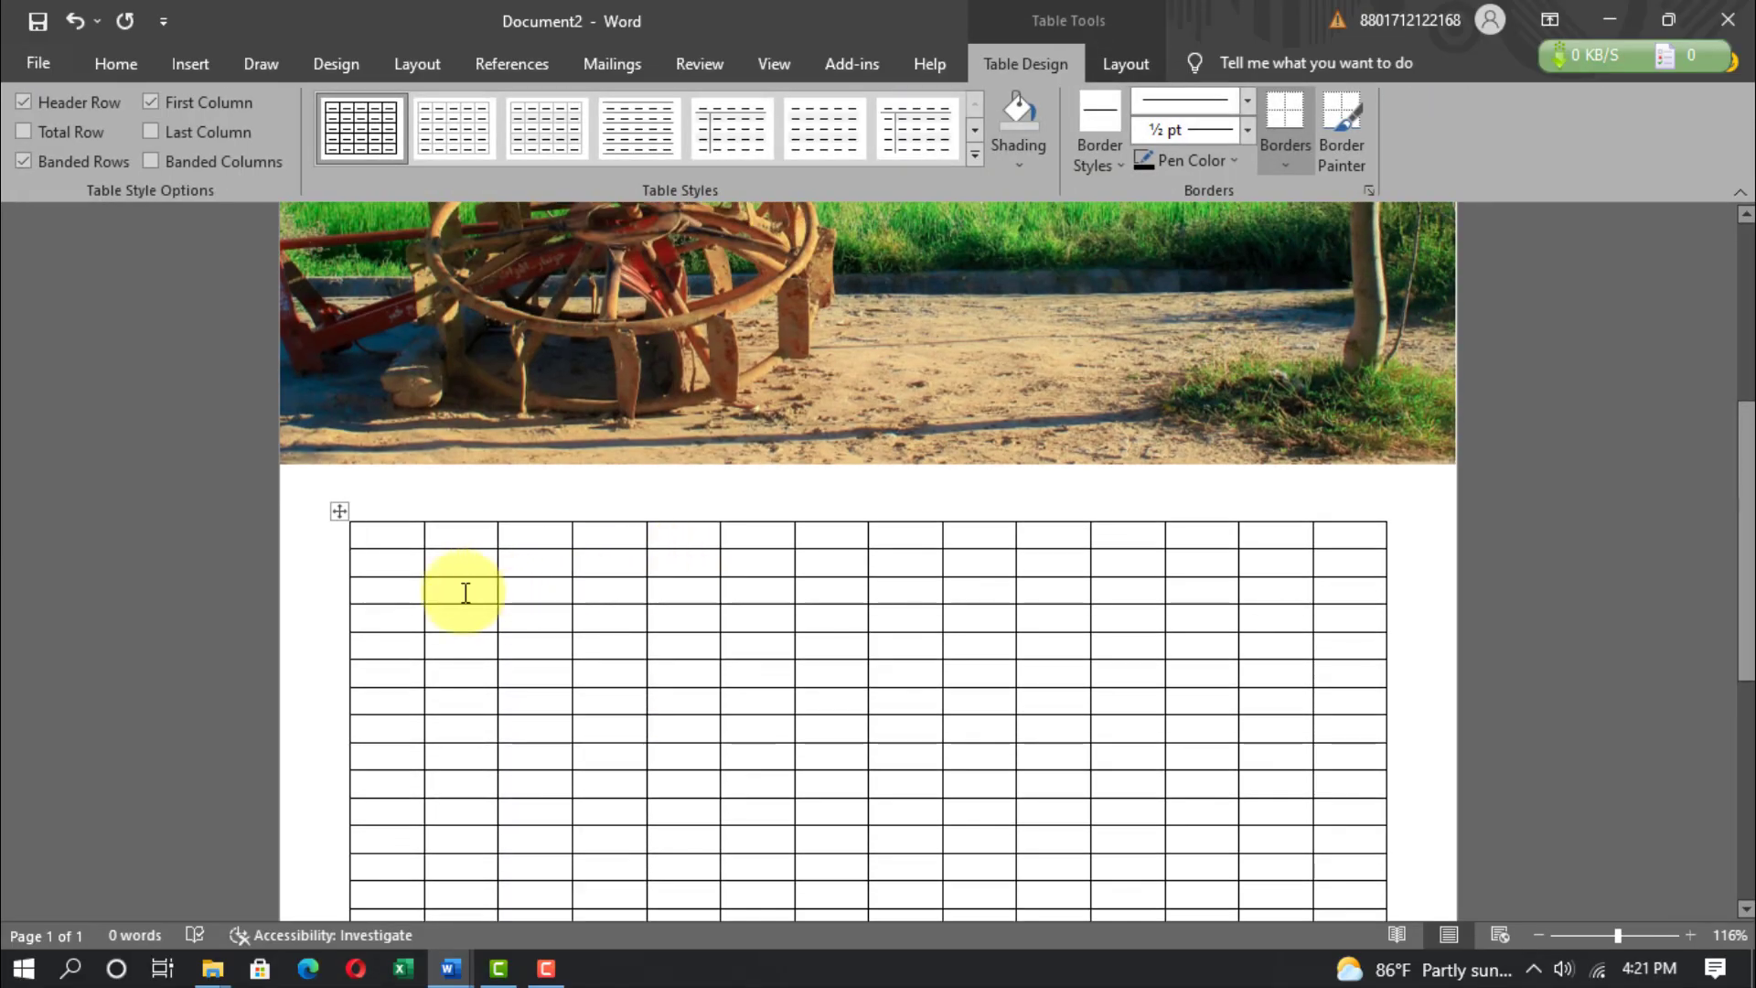
Set the font size of the whole table to 16.
click(386, 529)
drag(378, 533, 1331, 798)
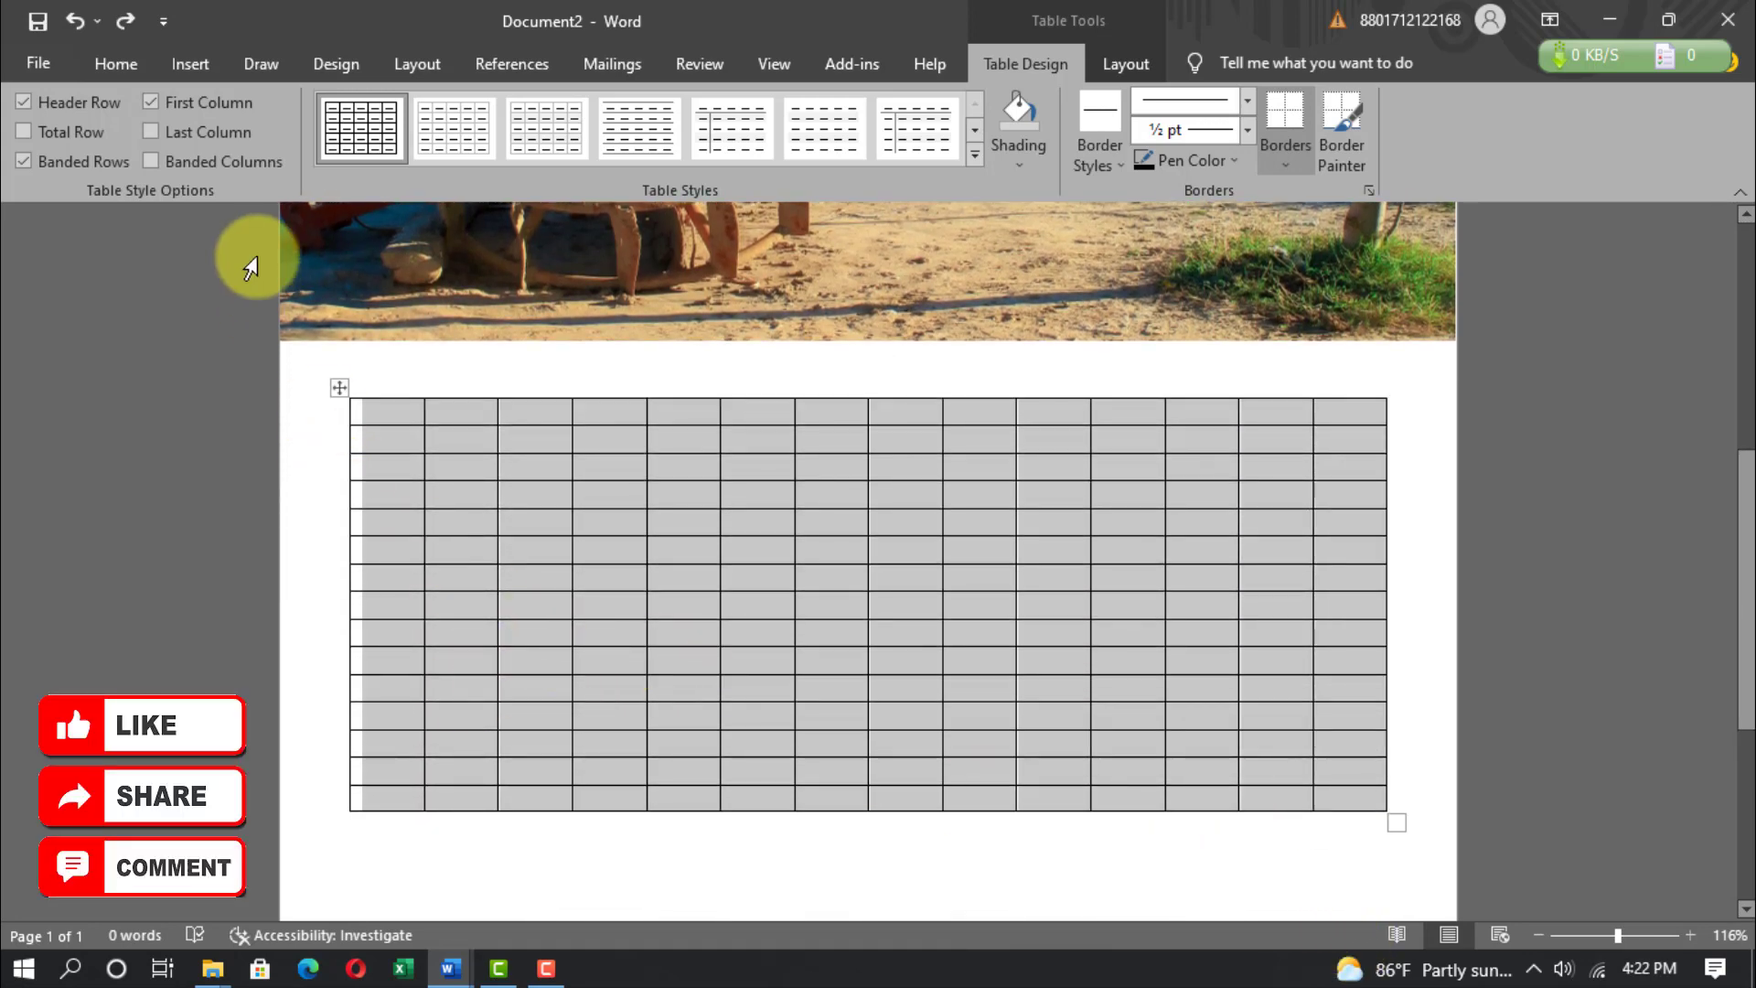
click(119, 53)
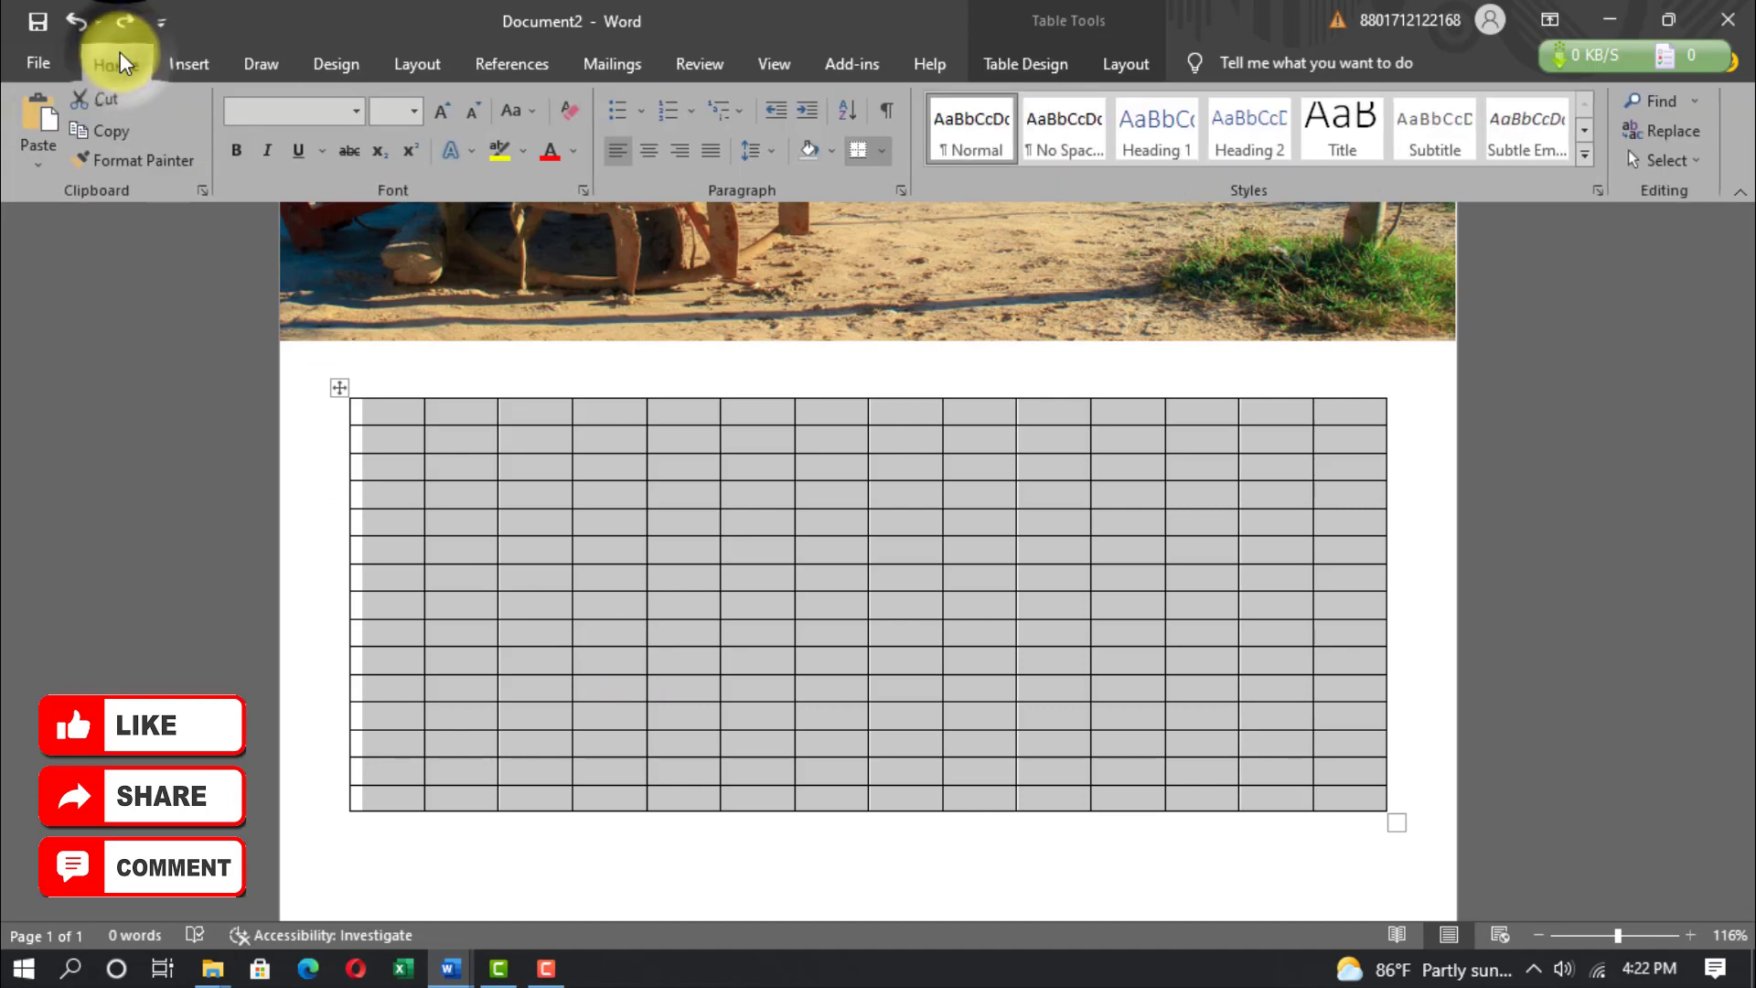
click(416, 110)
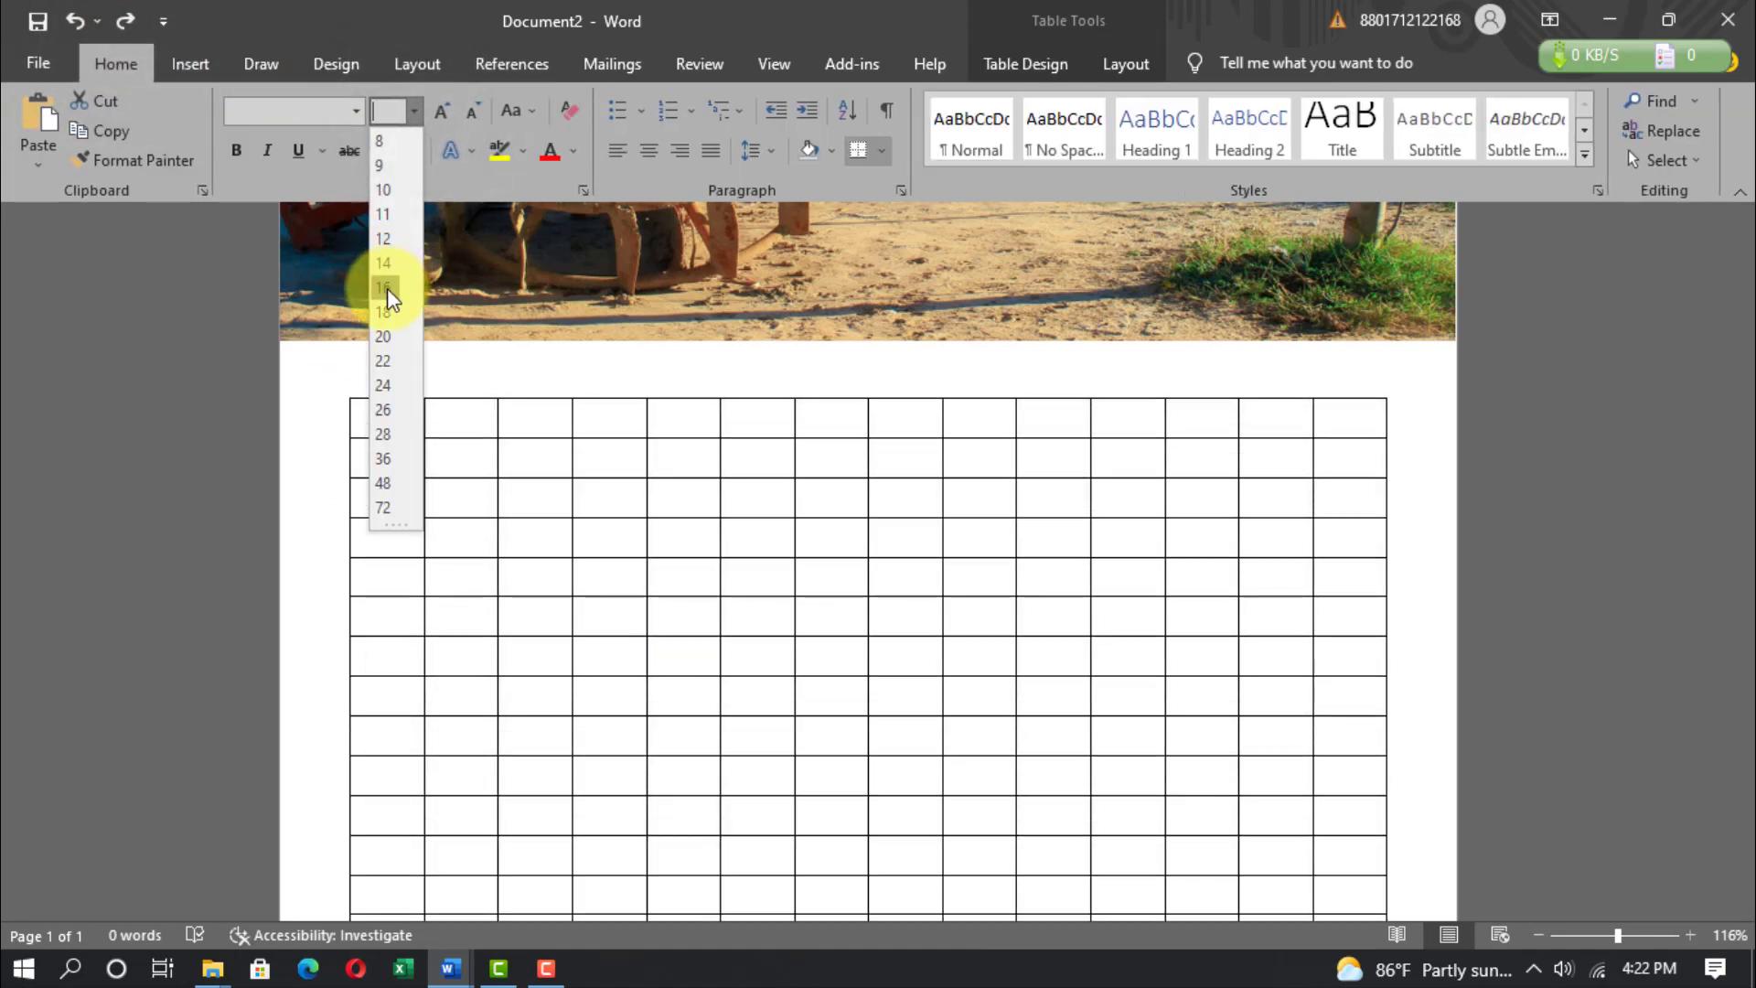
click(387, 289)
scroll(1396, 683, down, 3)
scroll(1403, 687, down, 2)
scroll(1403, 686, up, 8)
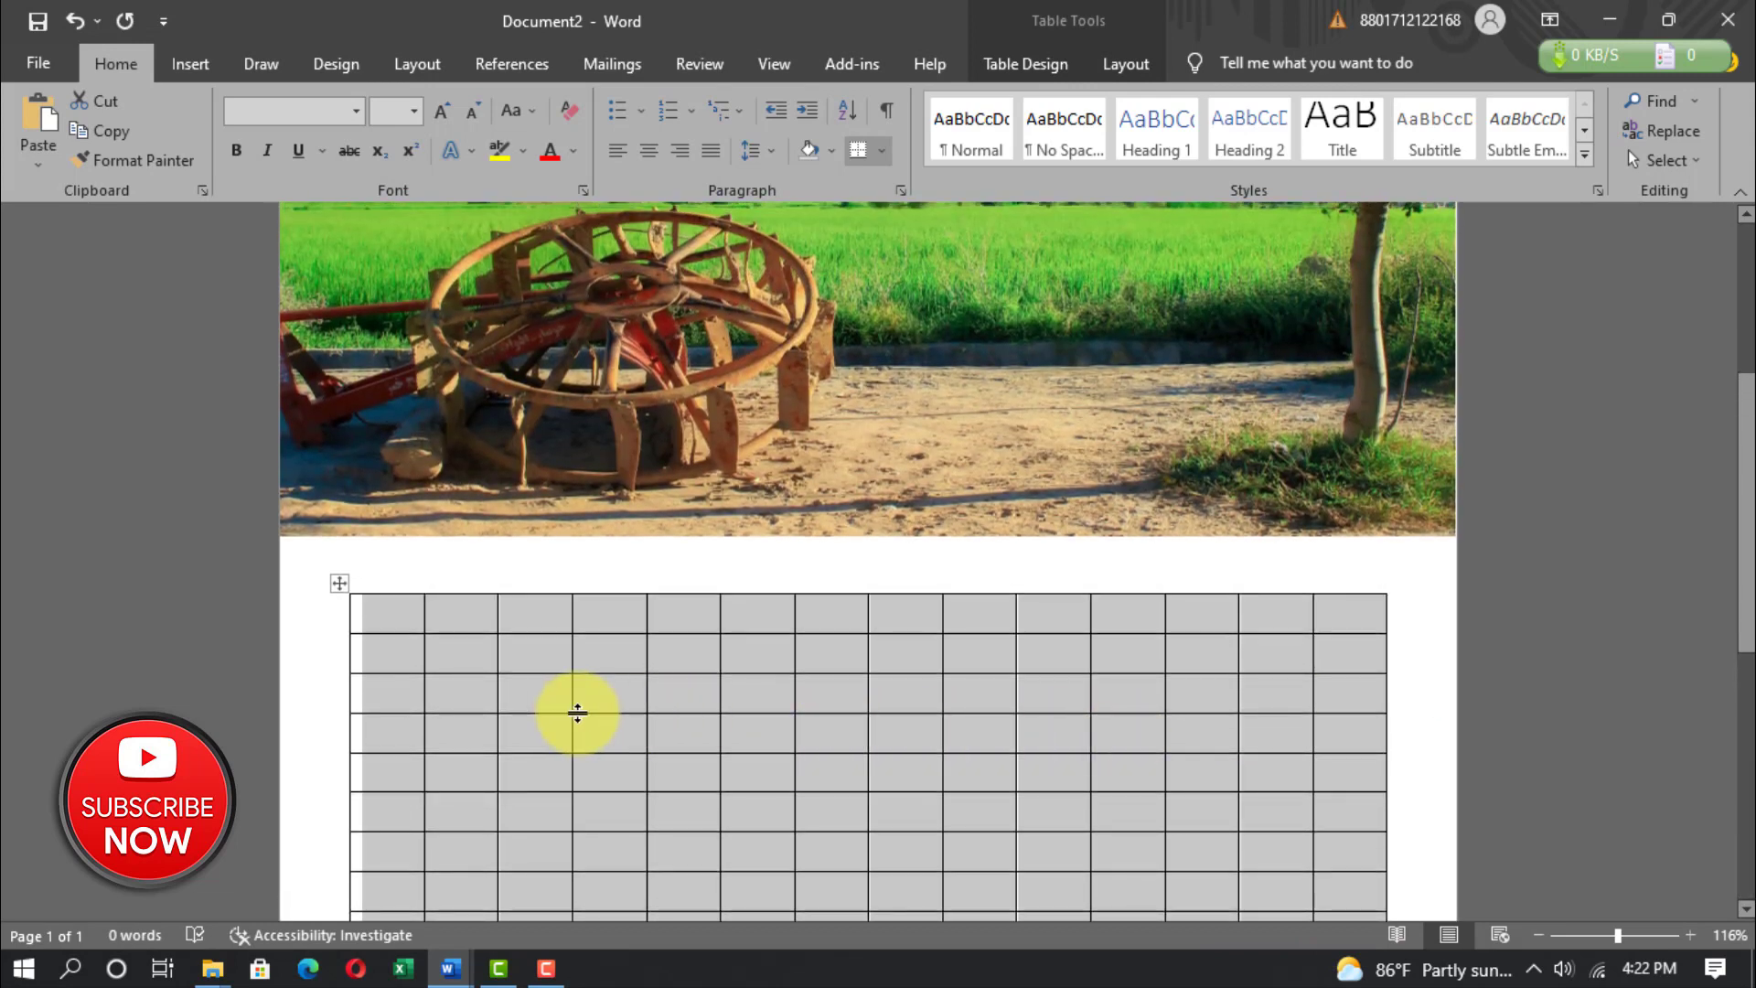
Make the first row taller and merge it into one full-width cell.
click(391, 624)
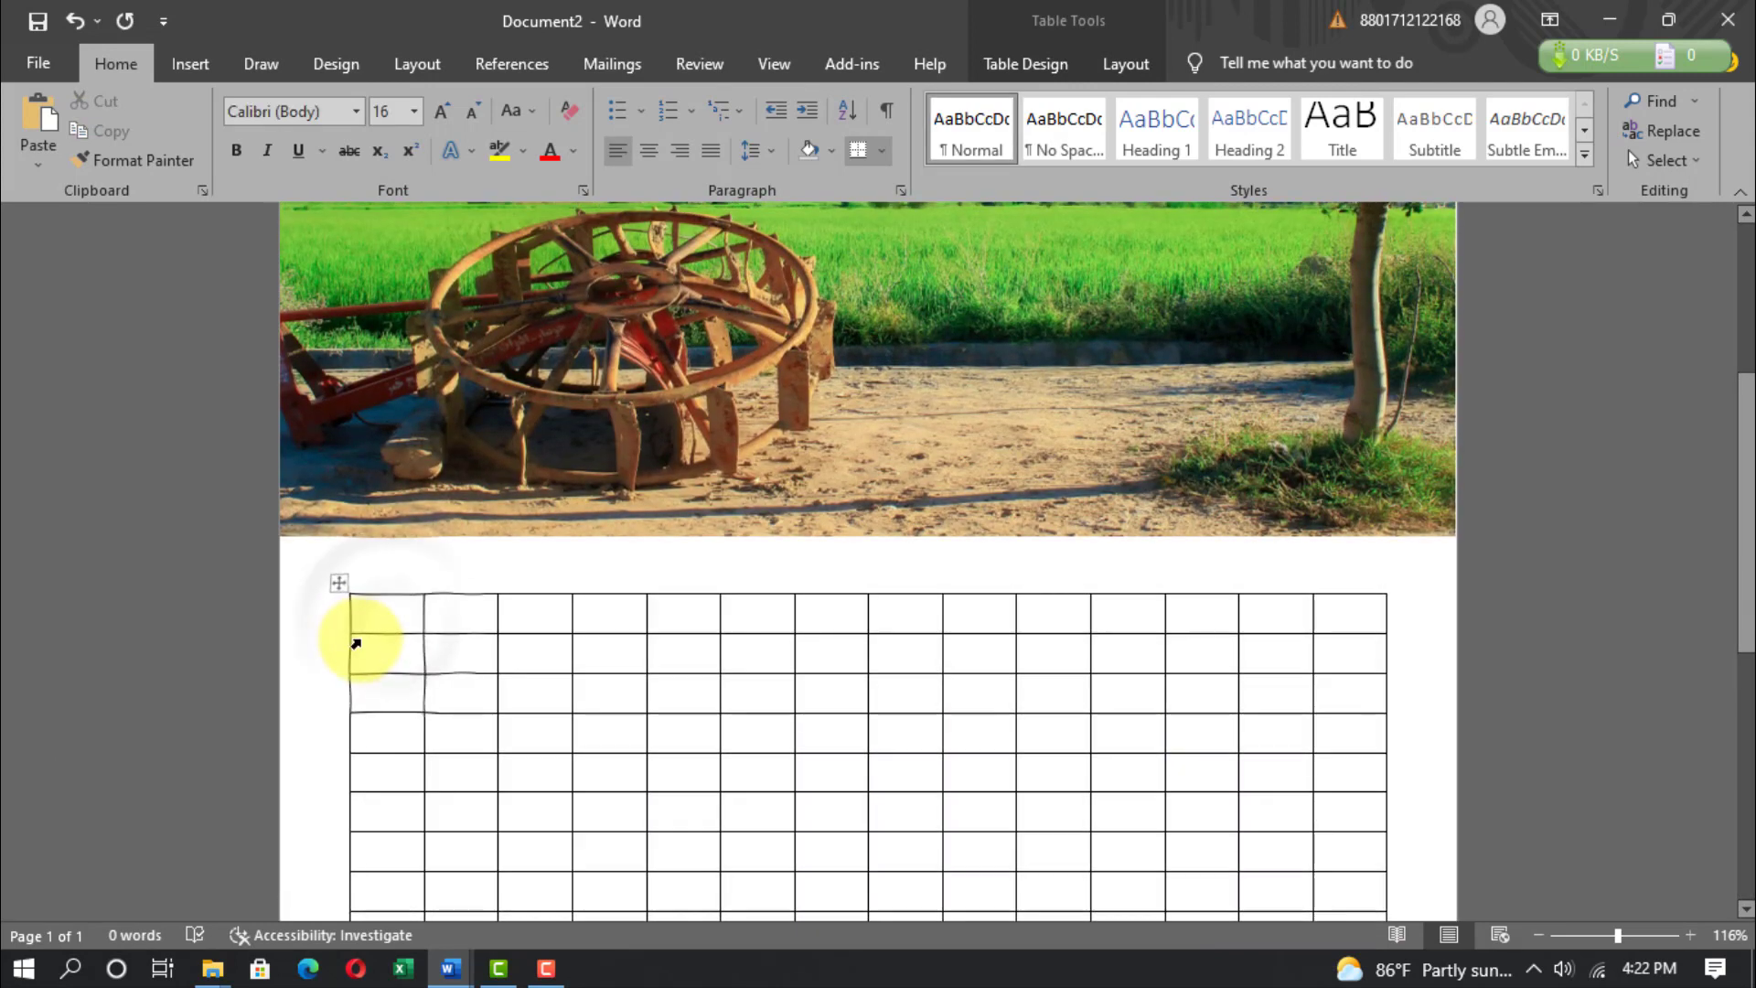
drag(365, 637, 368, 664)
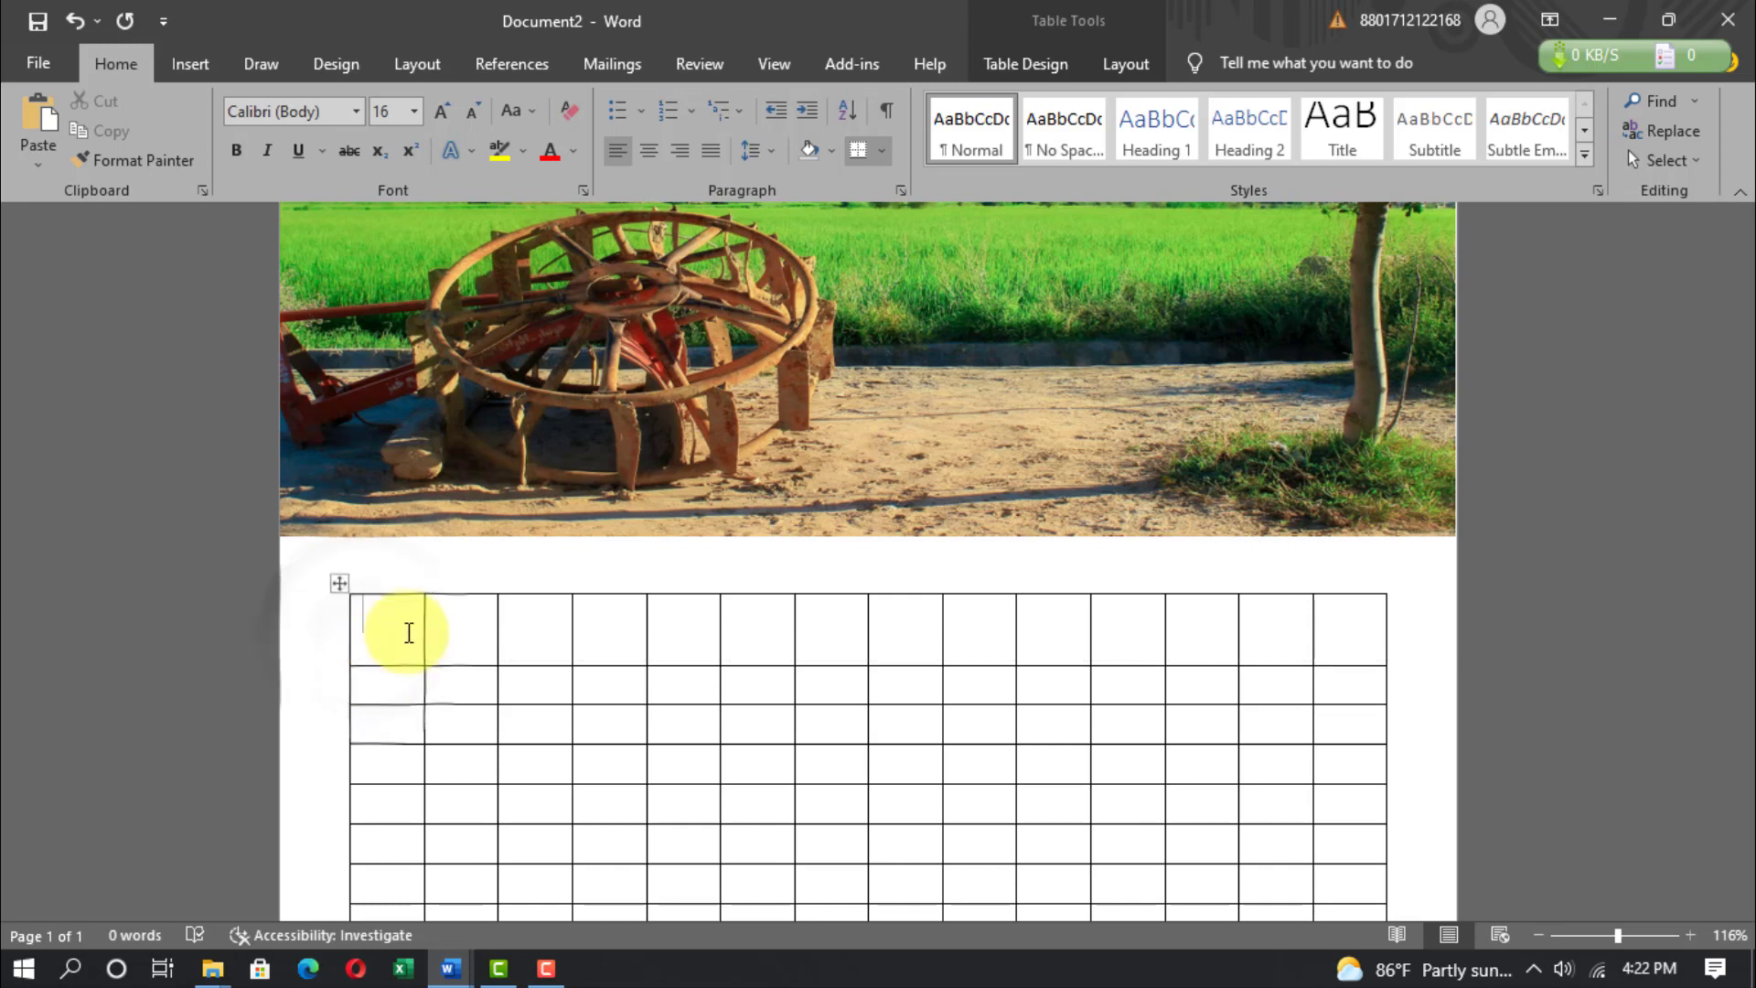
drag(558, 624, 1326, 654)
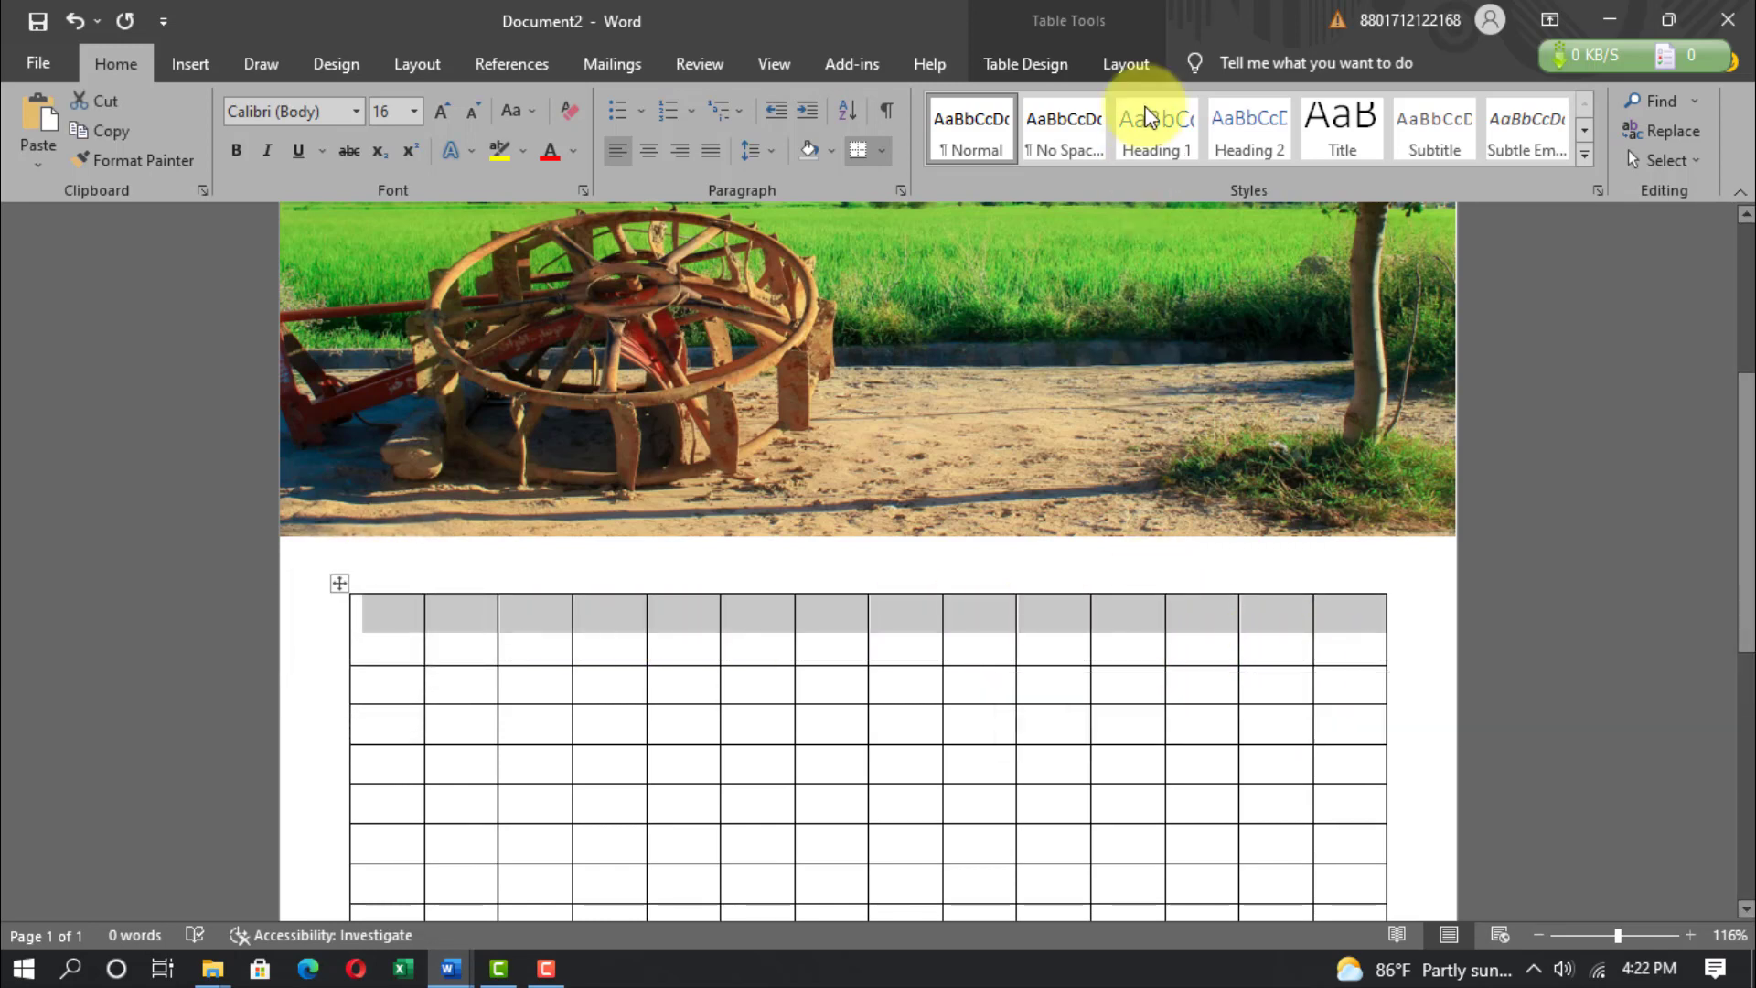
click(1103, 62)
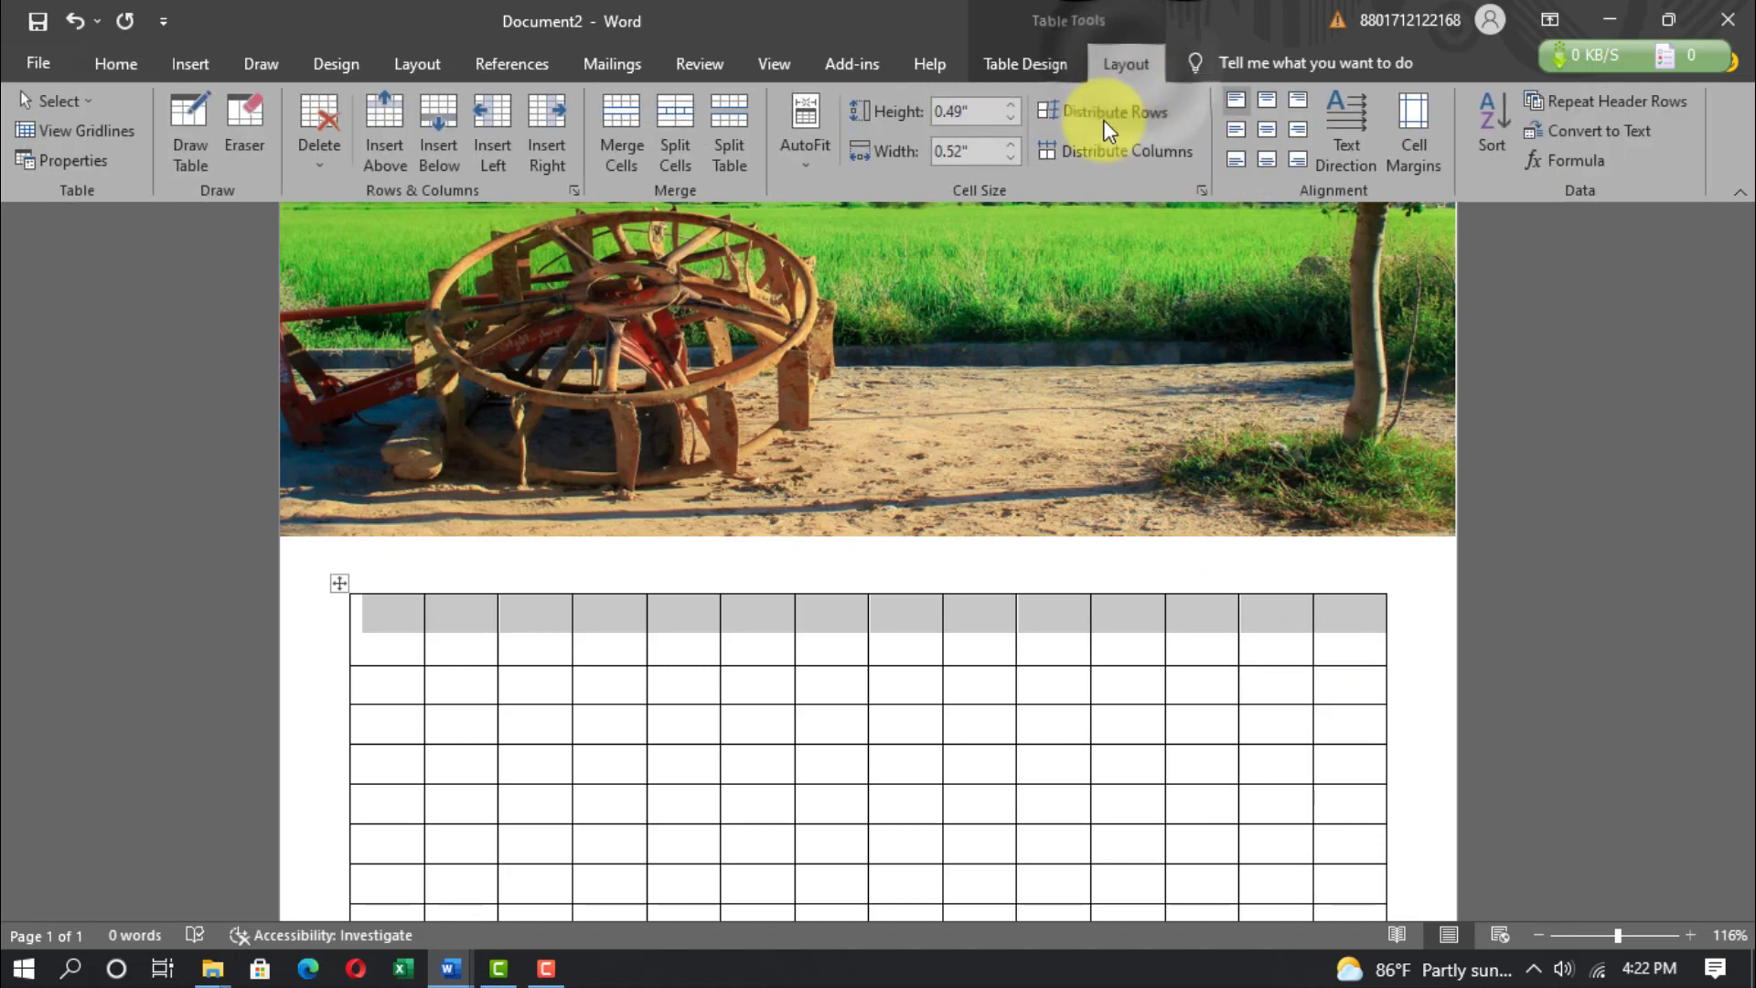
click(623, 122)
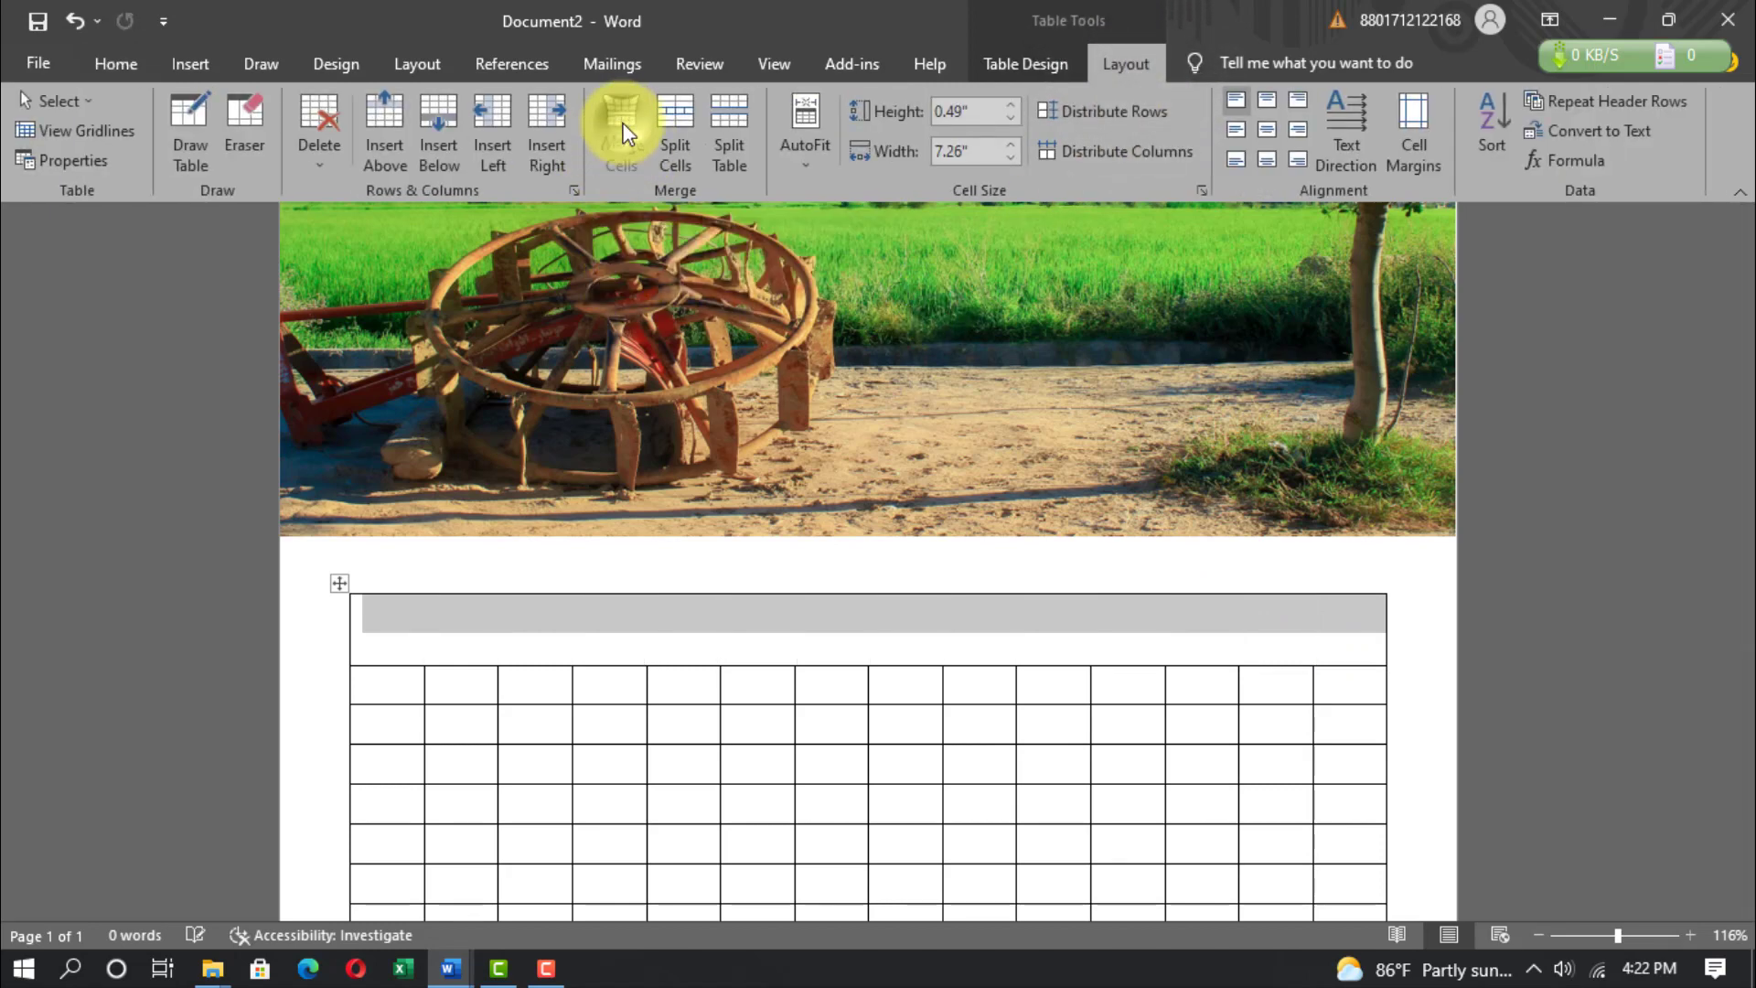
Format the title cell as centred, Dark Blue, 28-point text.
click(112, 64)
click(417, 111)
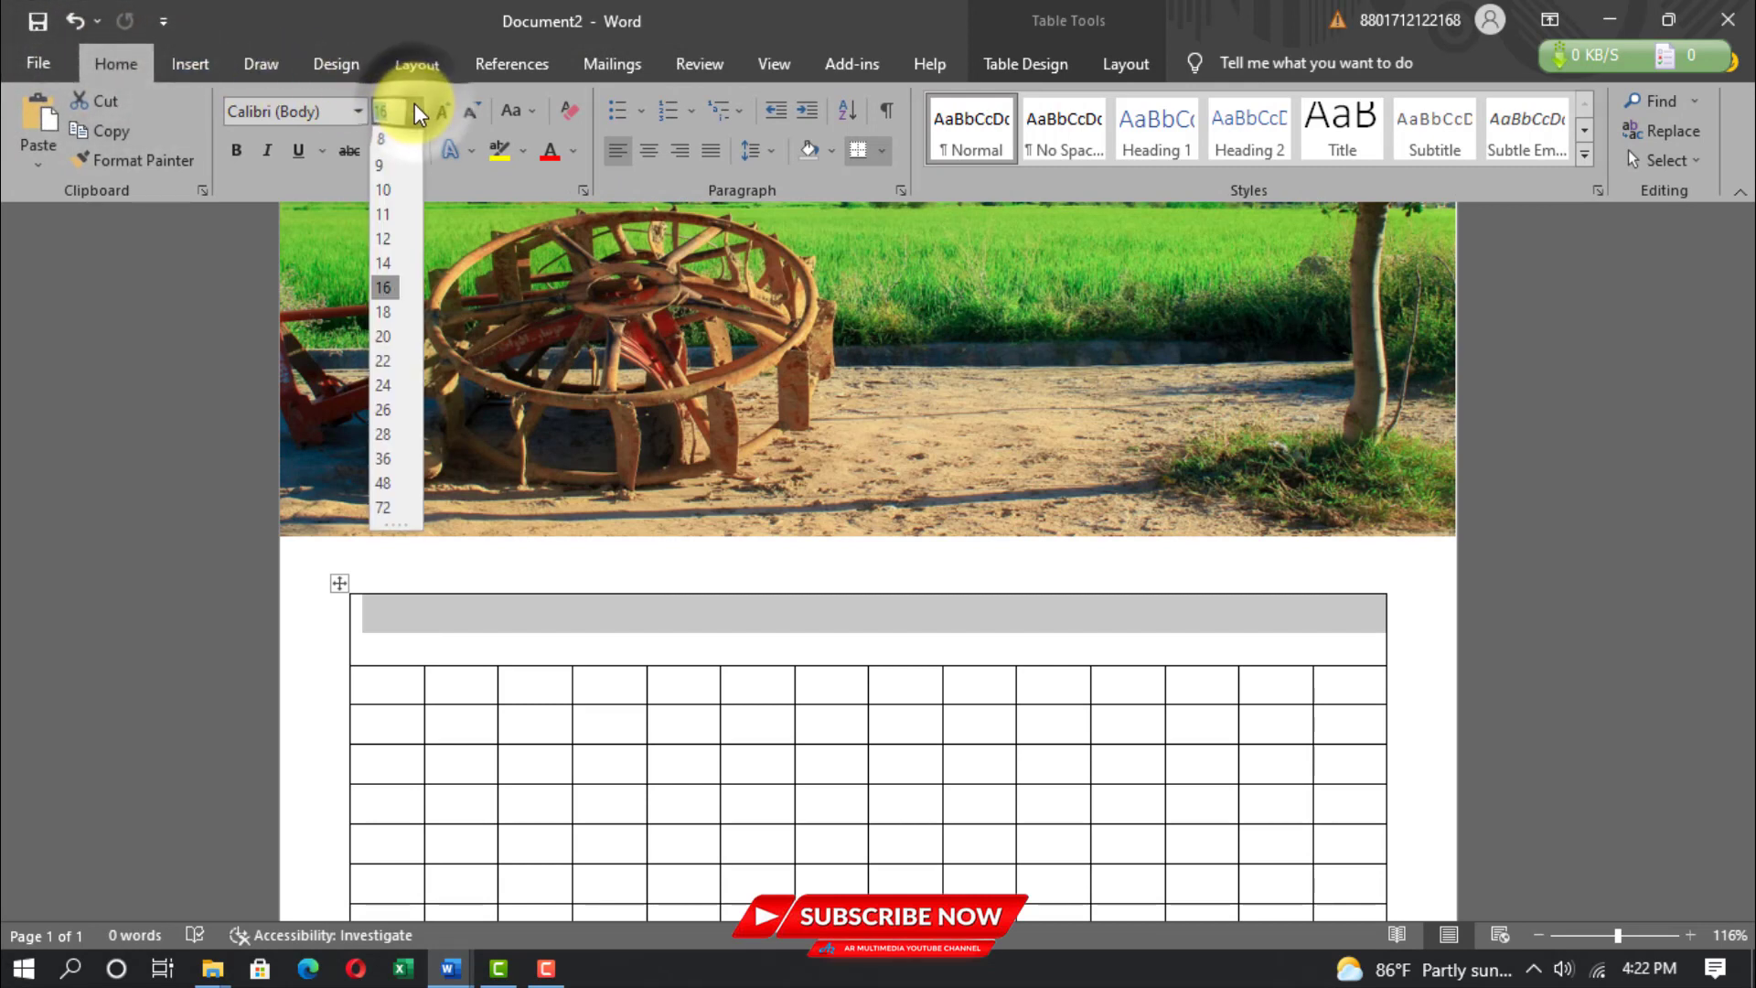
click(387, 431)
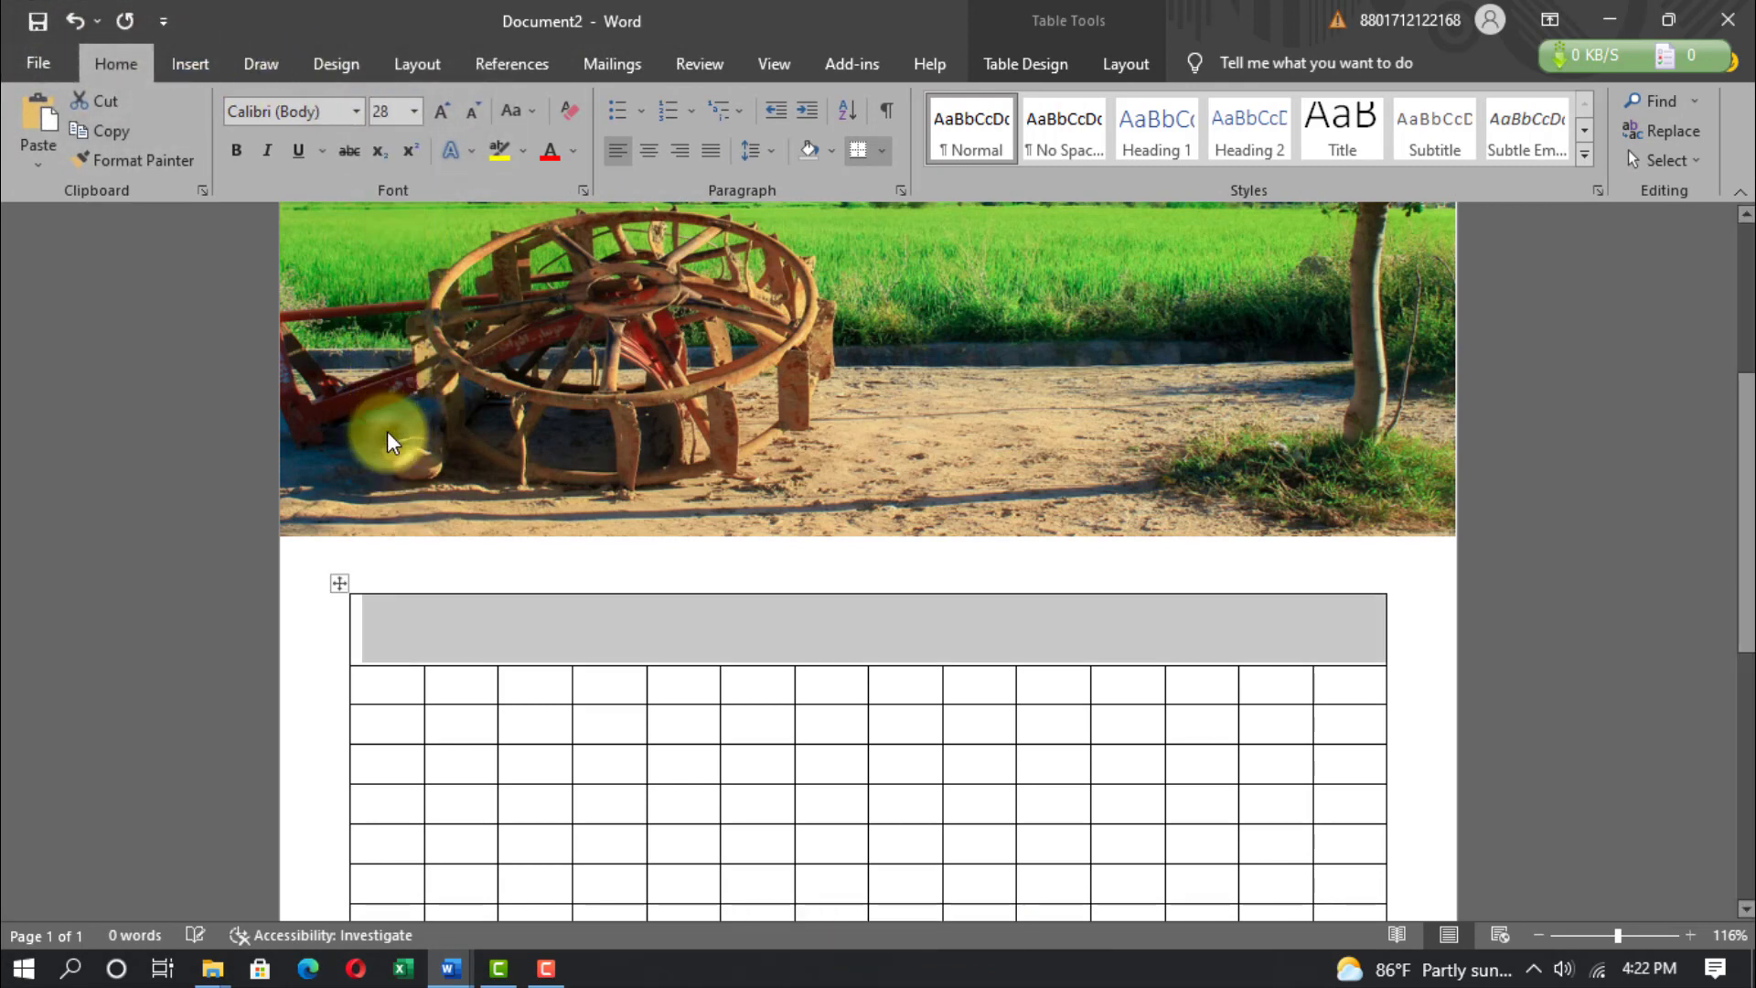
click(648, 150)
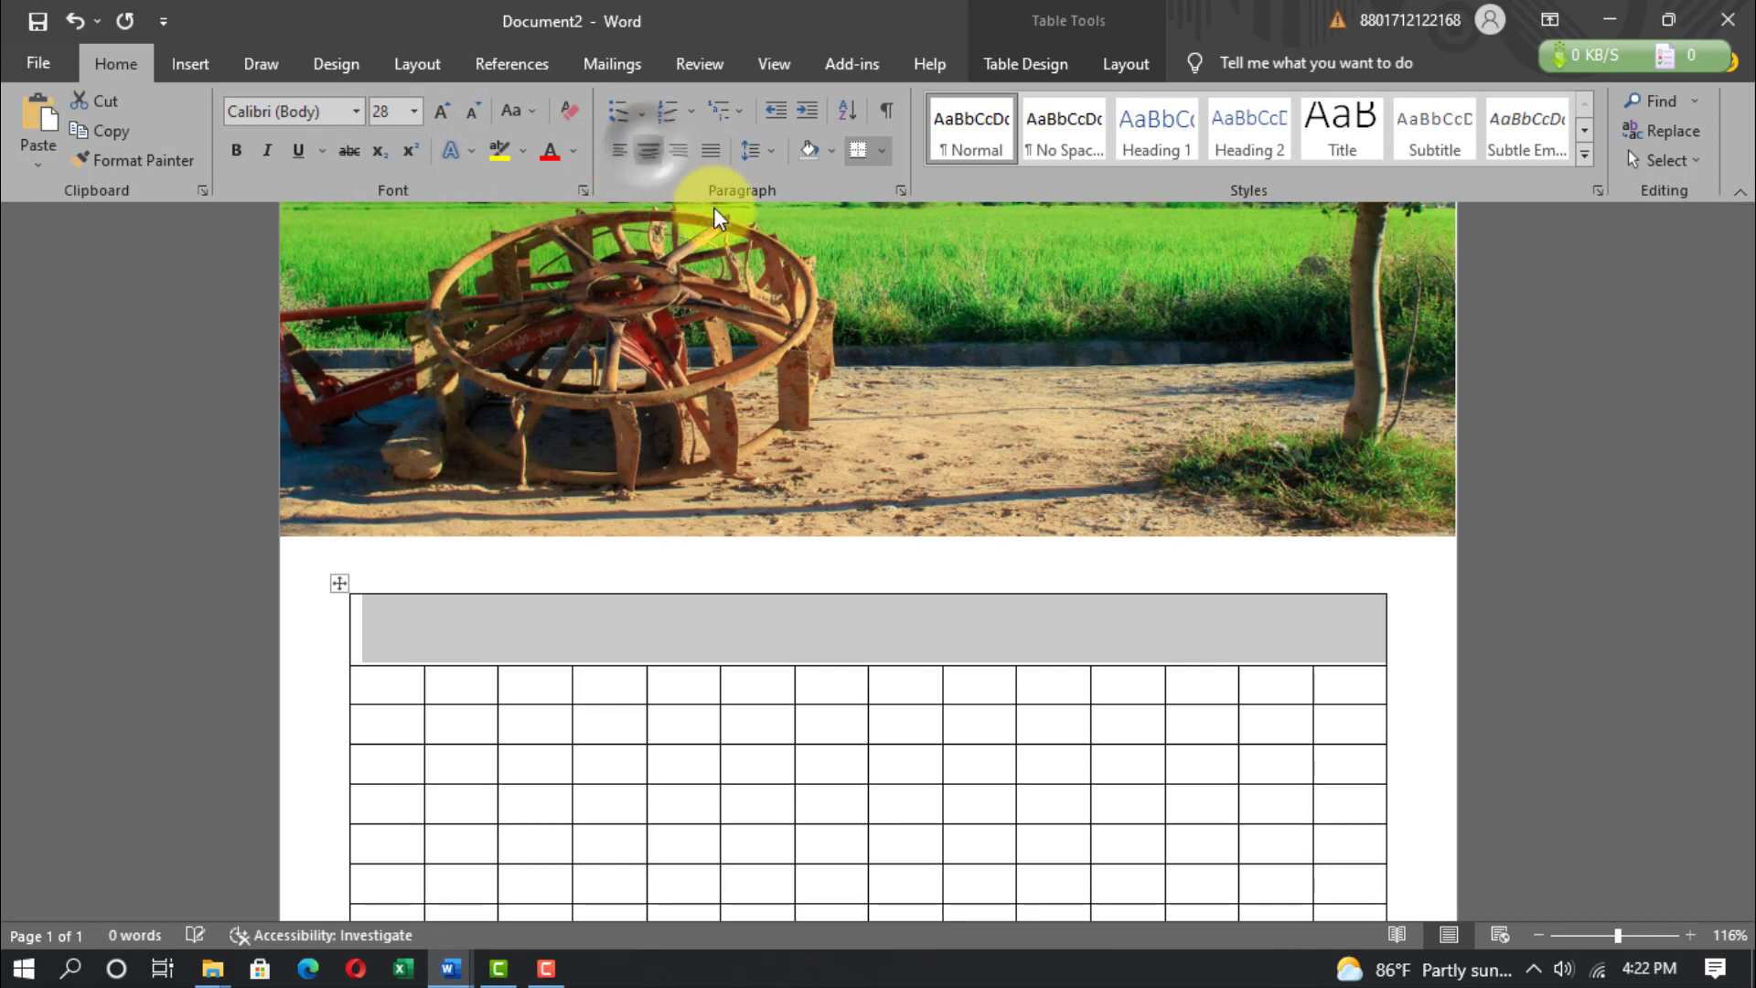
click(574, 151)
click(725, 386)
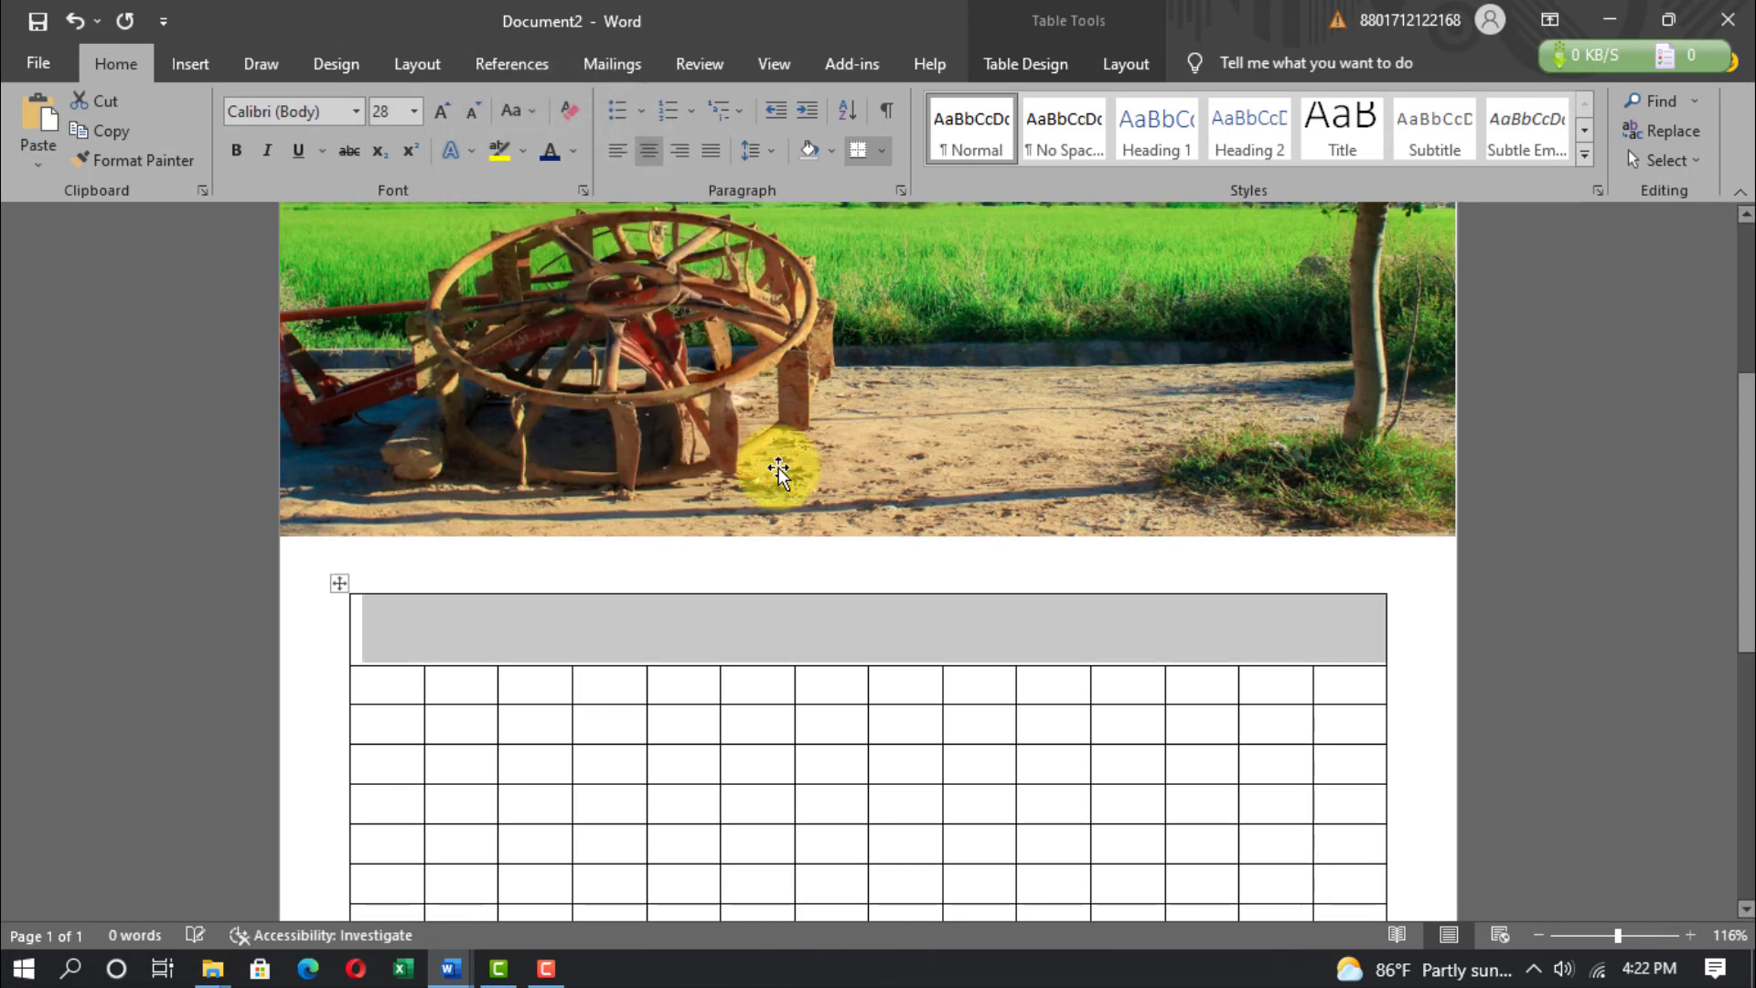
Type 'January 2022' in the merged cell and make it bold.
click(845, 634)
text(January 2022)
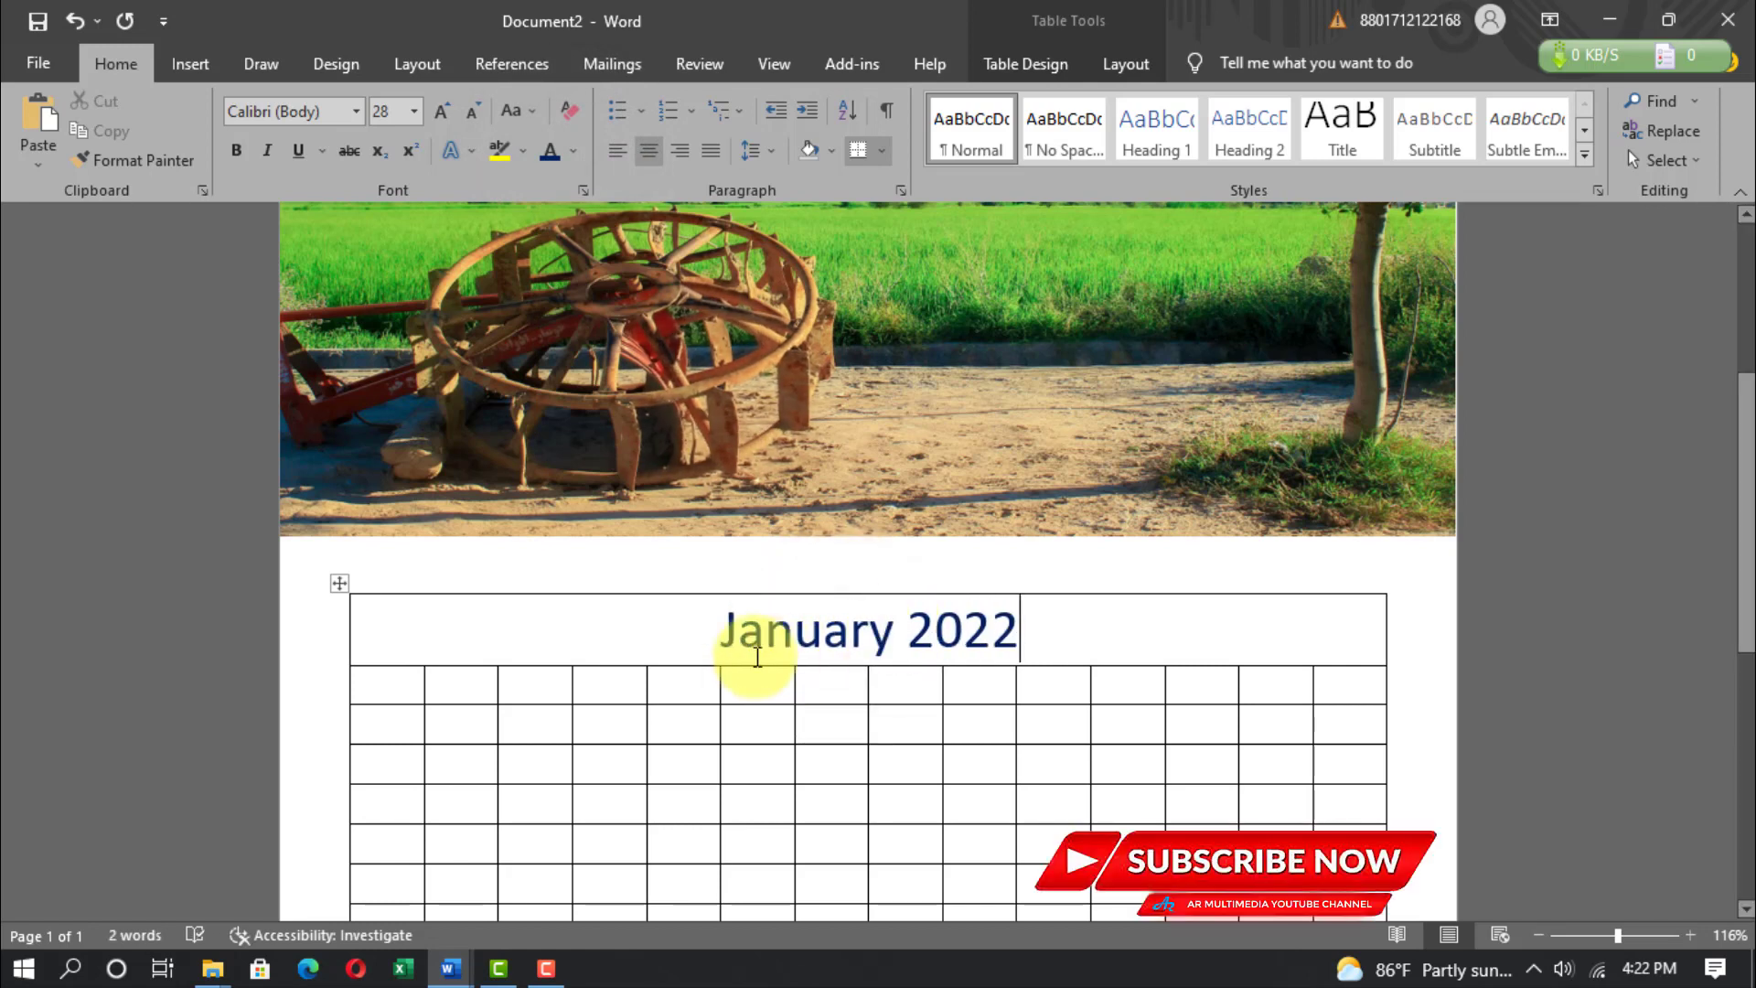
drag(724, 633, 1051, 627)
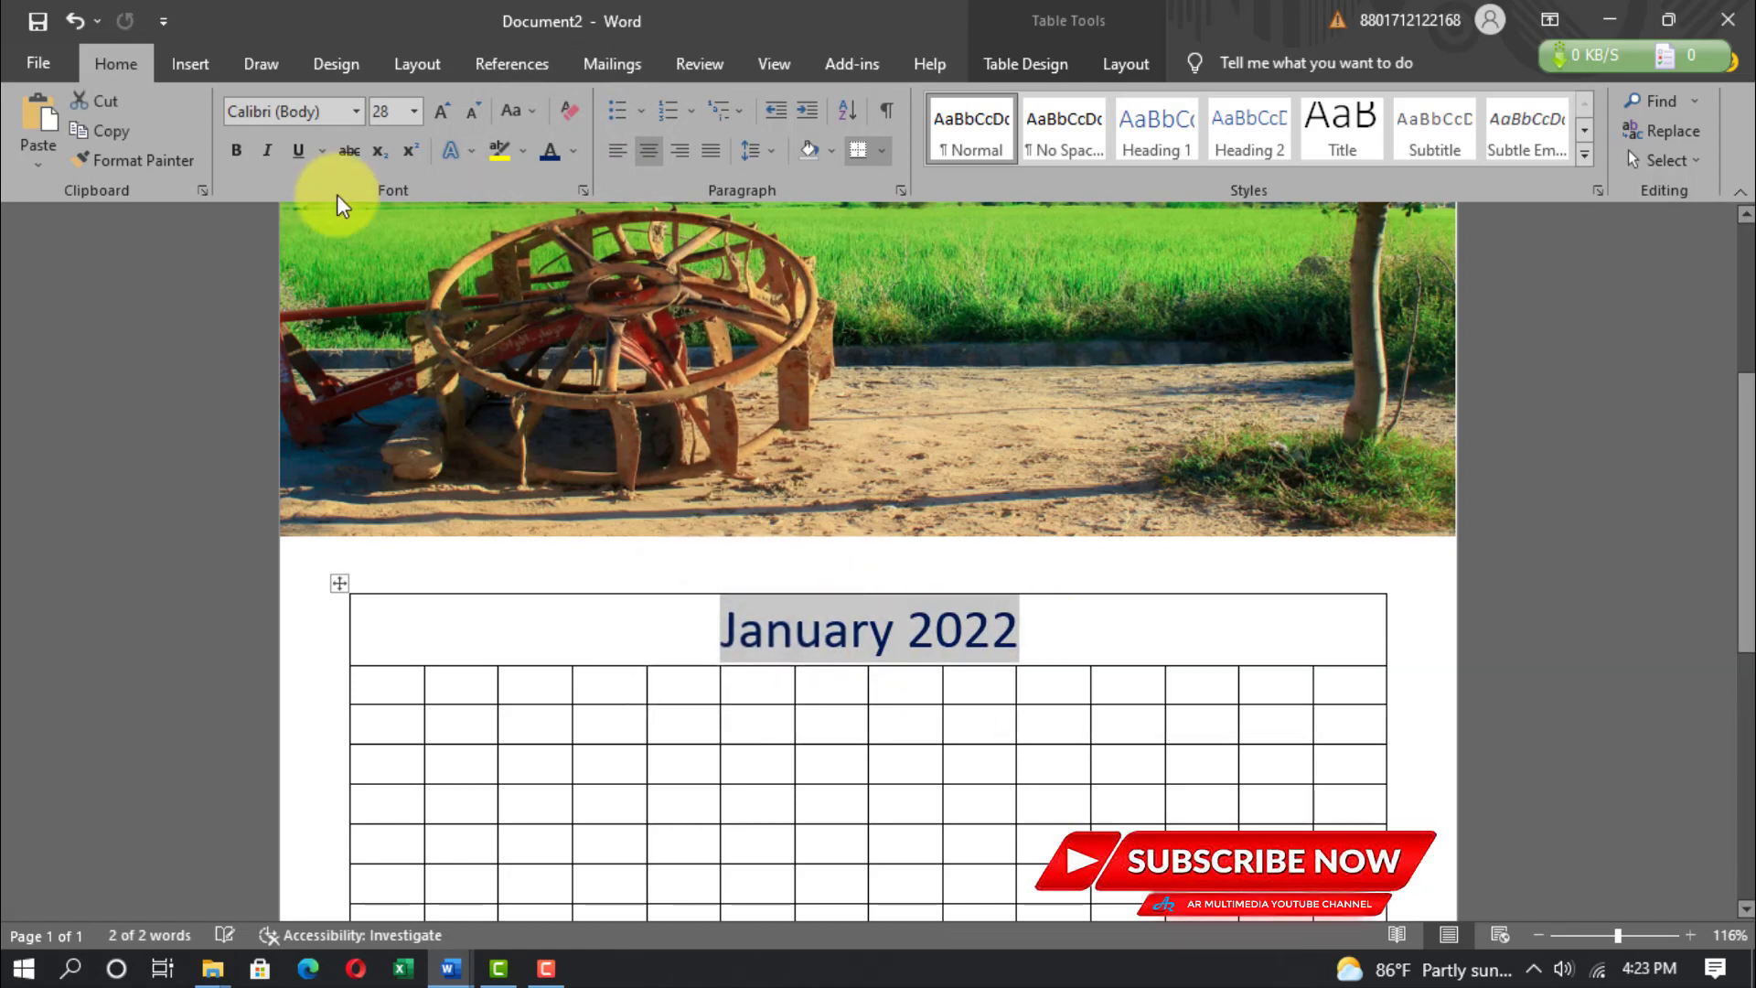
click(236, 147)
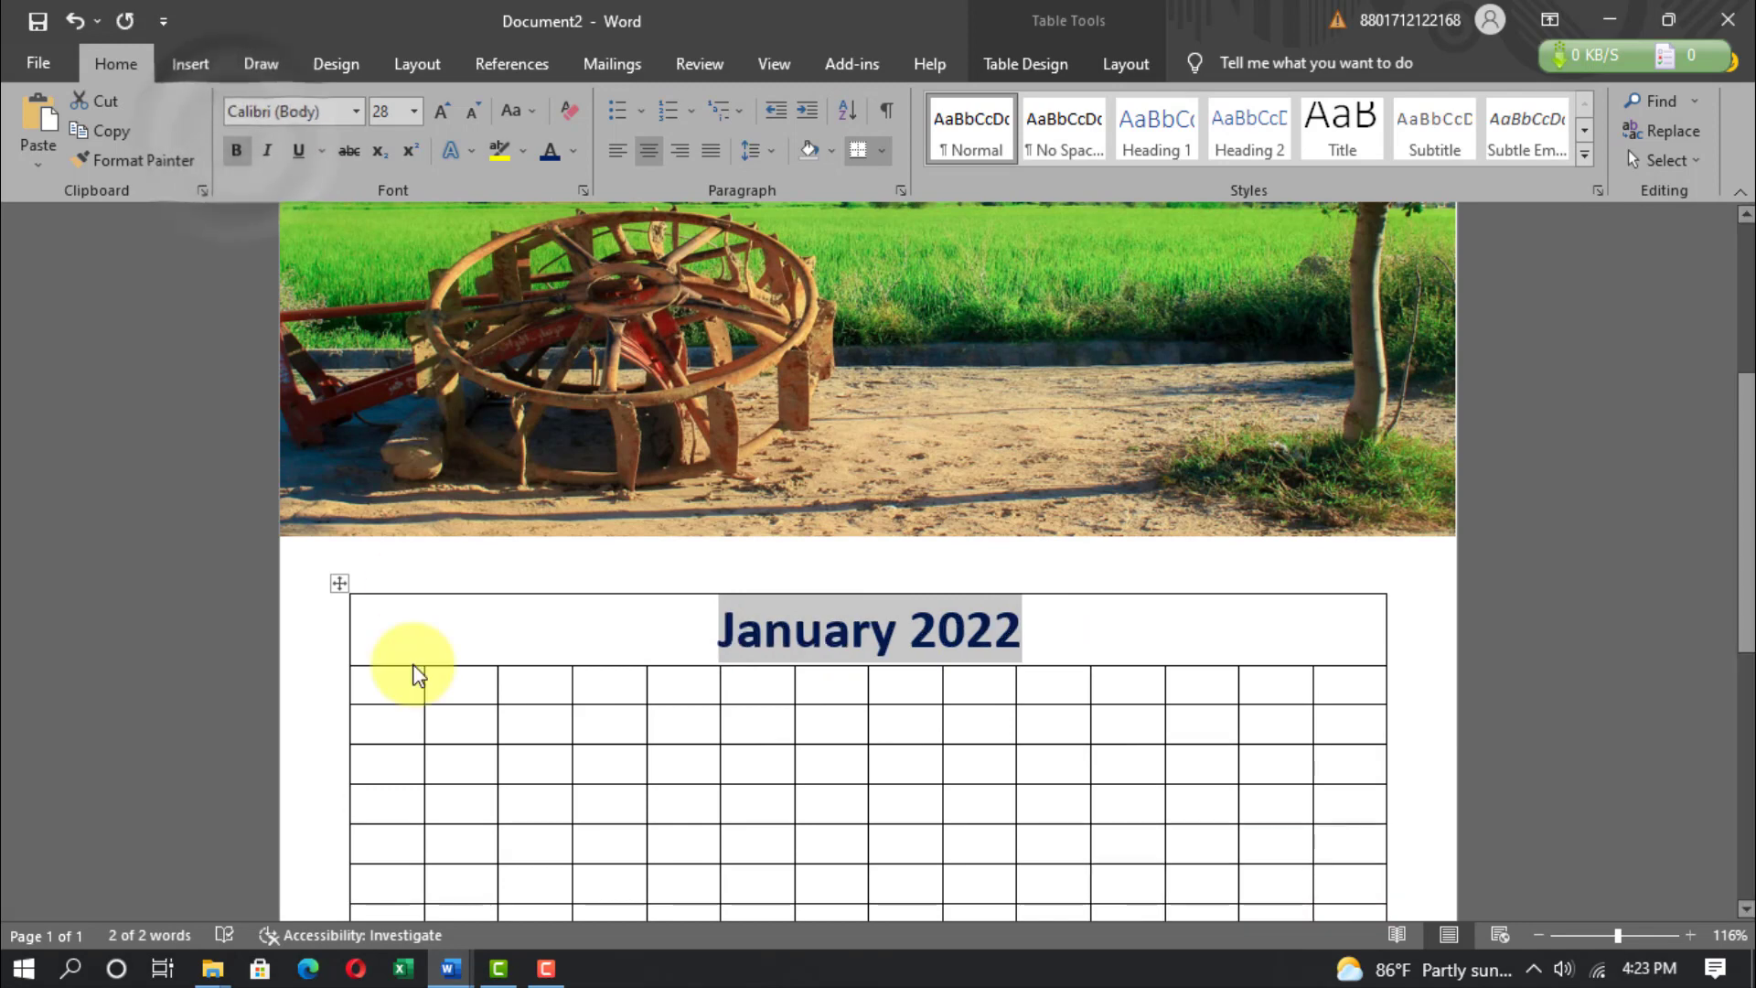
scroll(738, 675, down, 3)
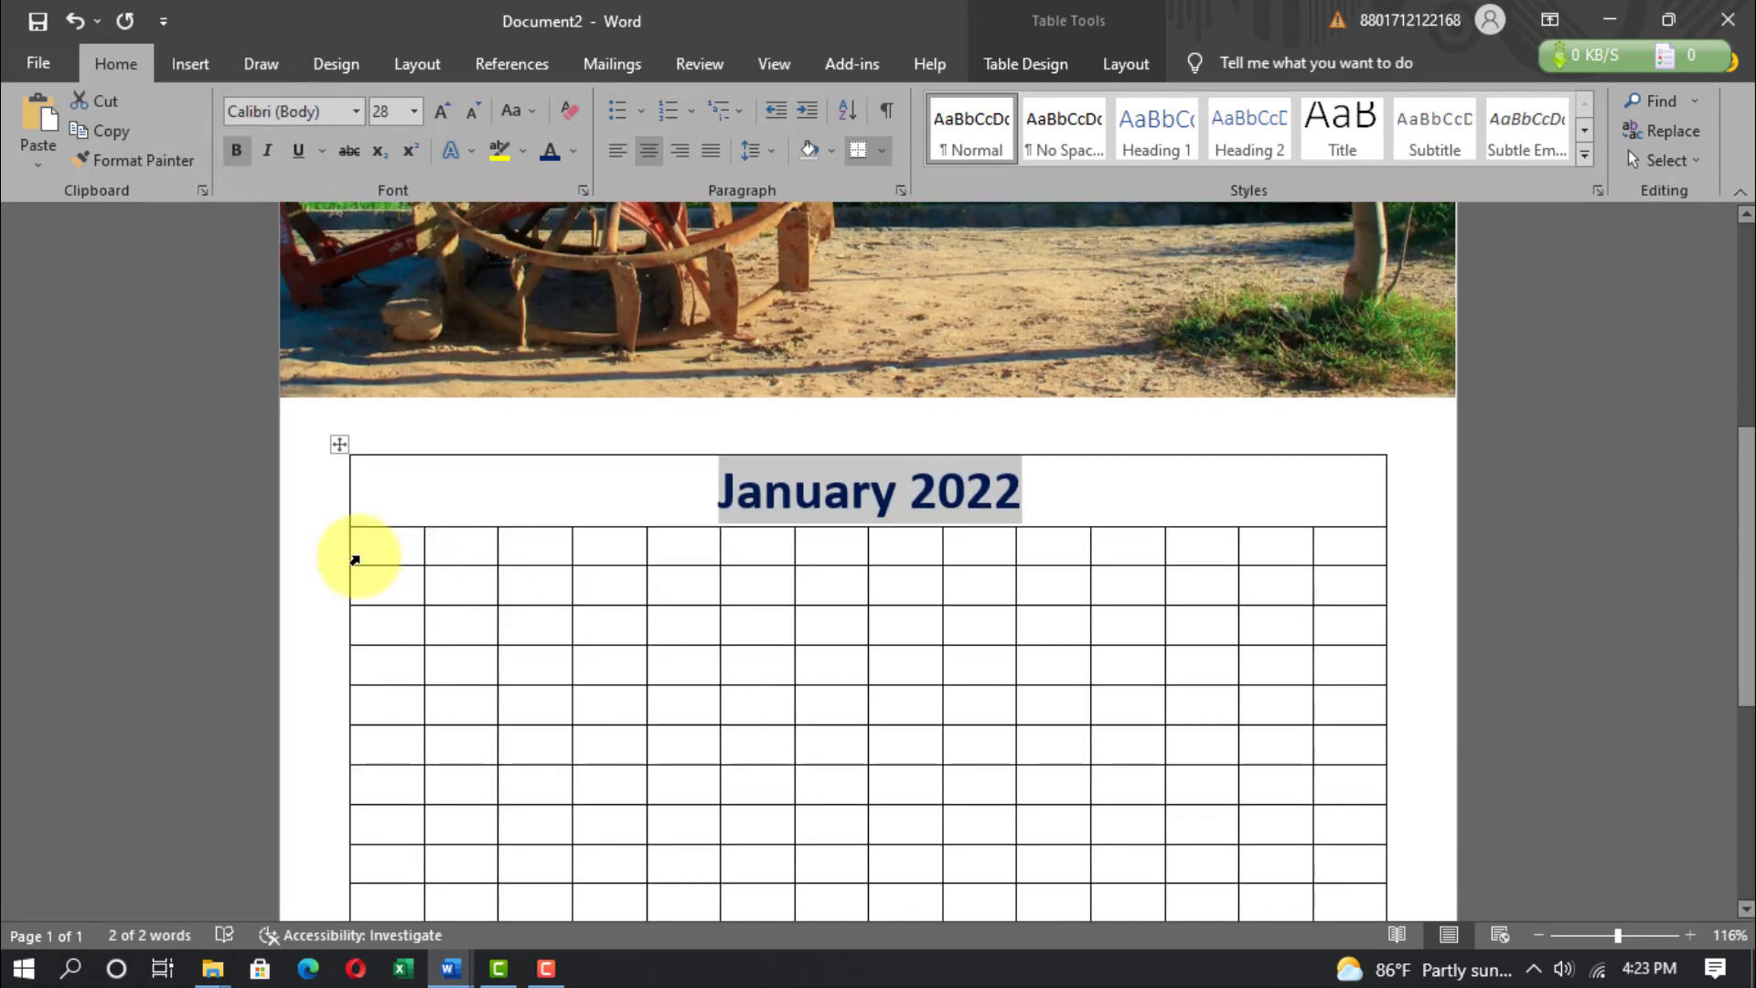
click(387, 547)
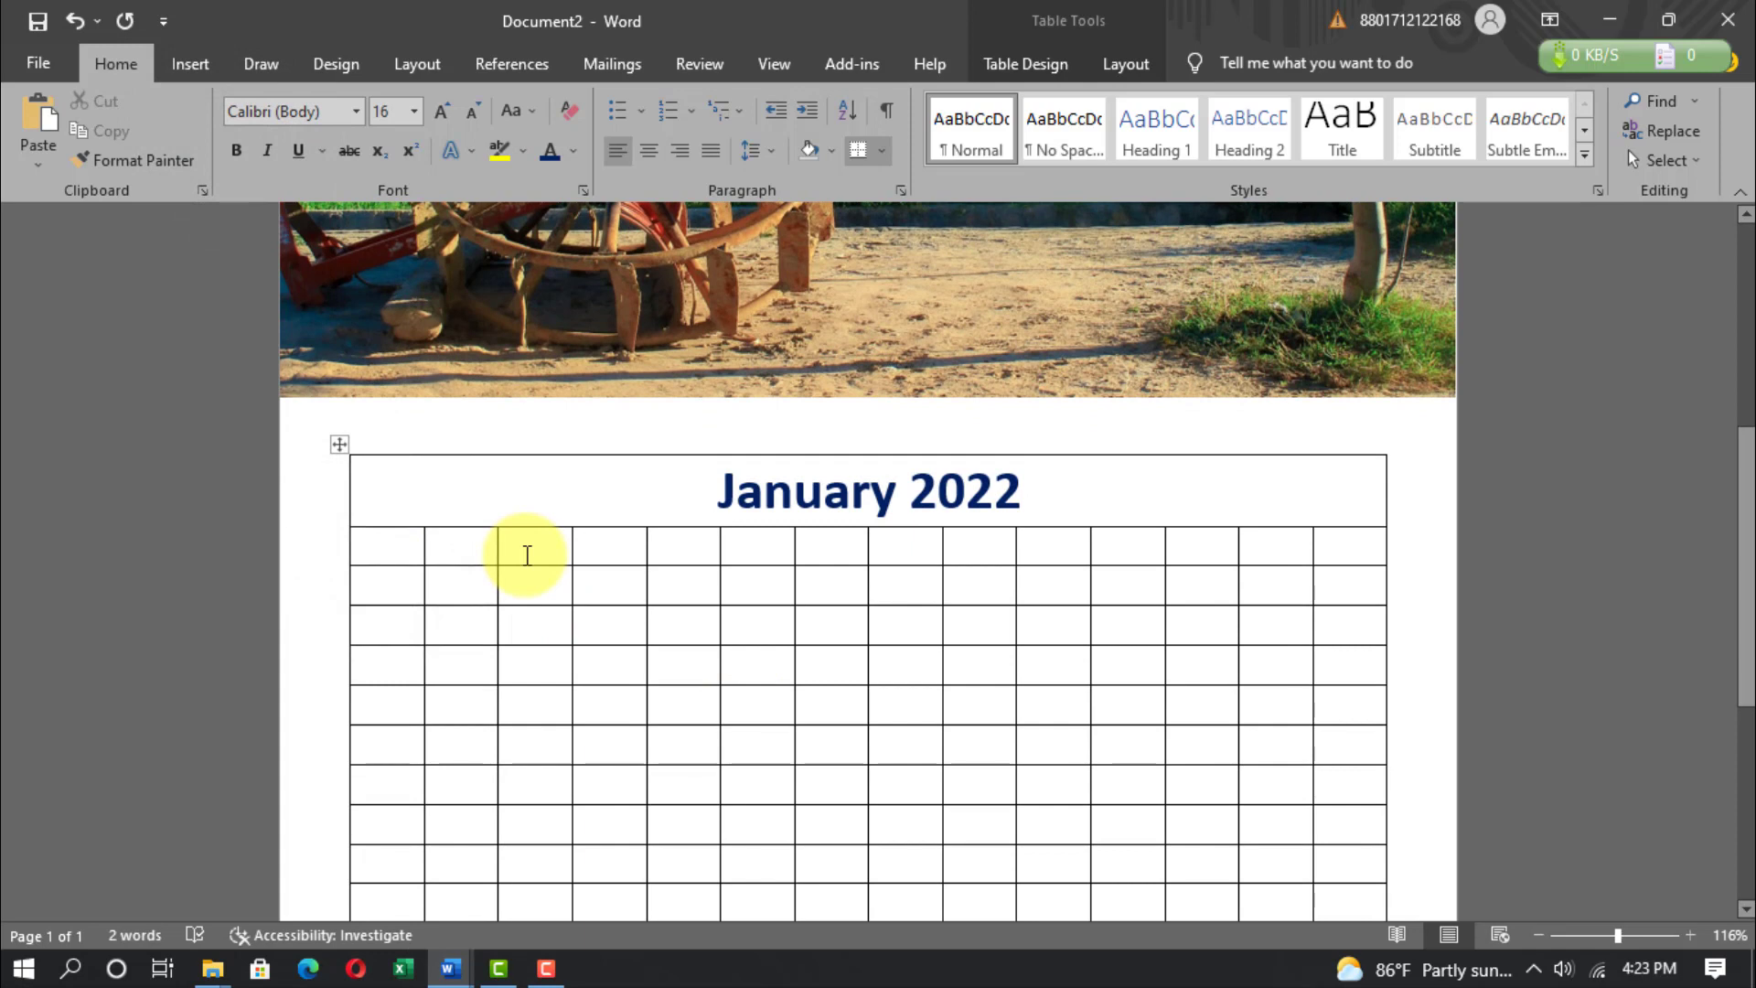
Enter Sat, Sun, Mon, Tue, Wed, Thu, Fri across the second row's first seven cells.
text(Sat)
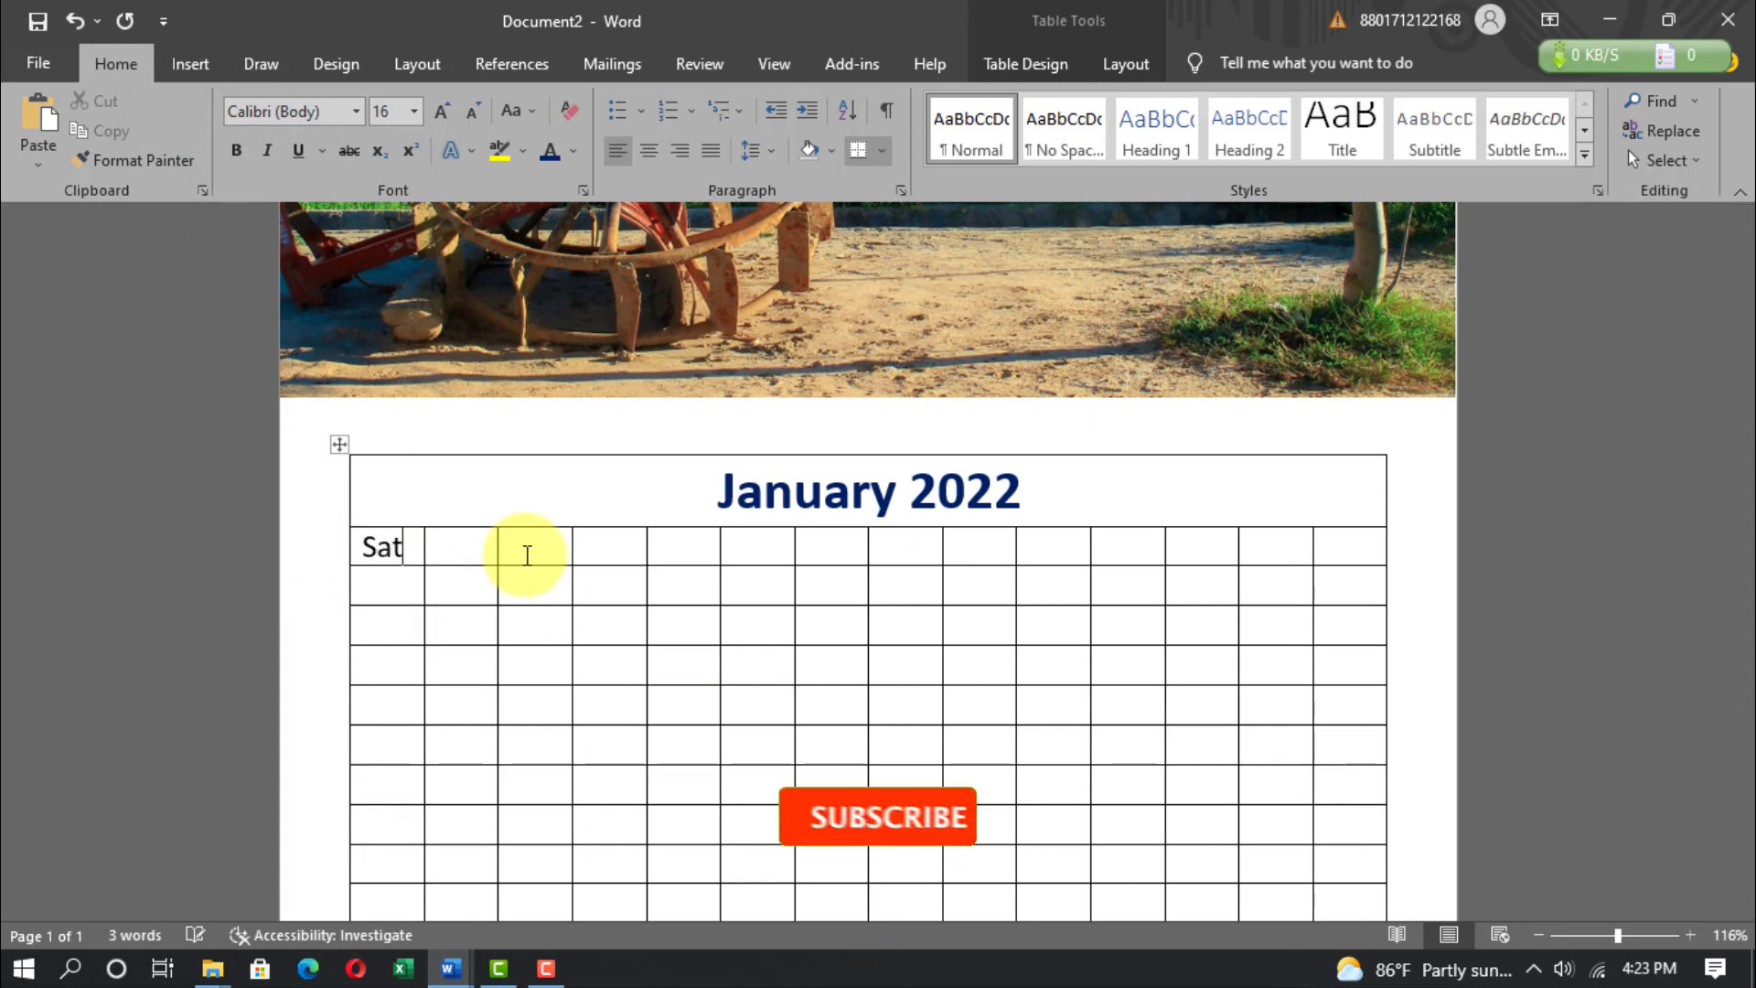
key(Tab)
text(Su)
click(527, 555)
text(Mo)
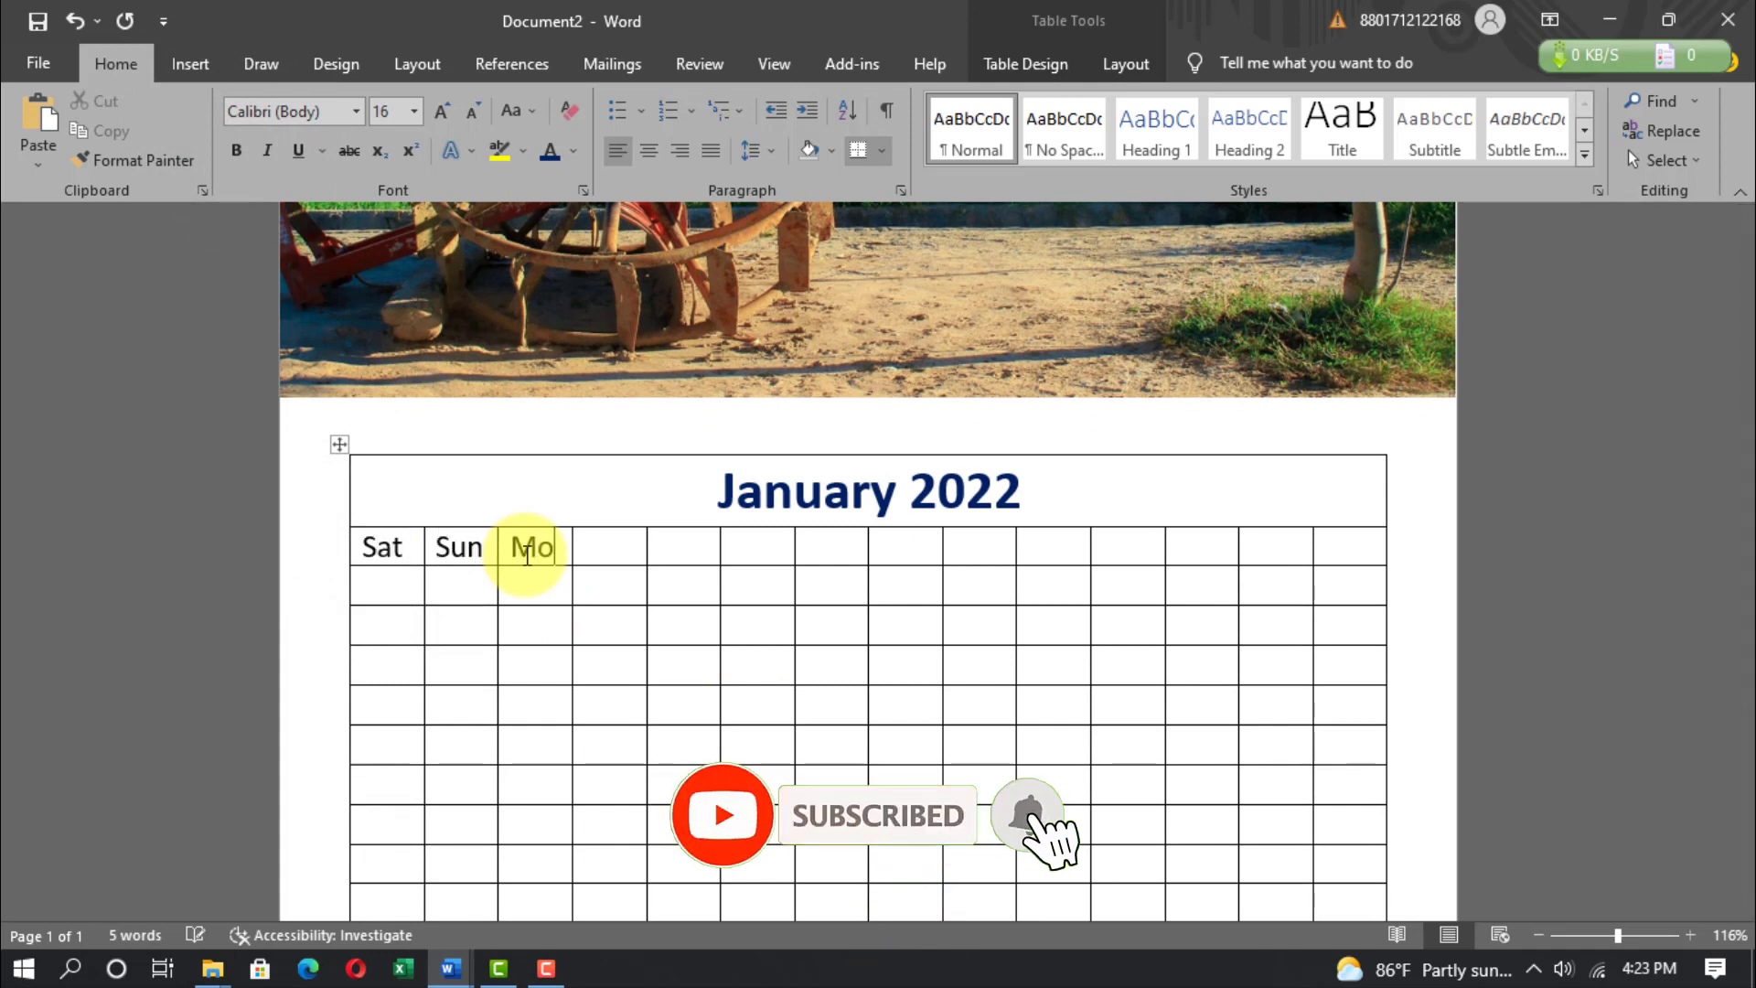
text(n)
key(Tab)
text(Tue We)
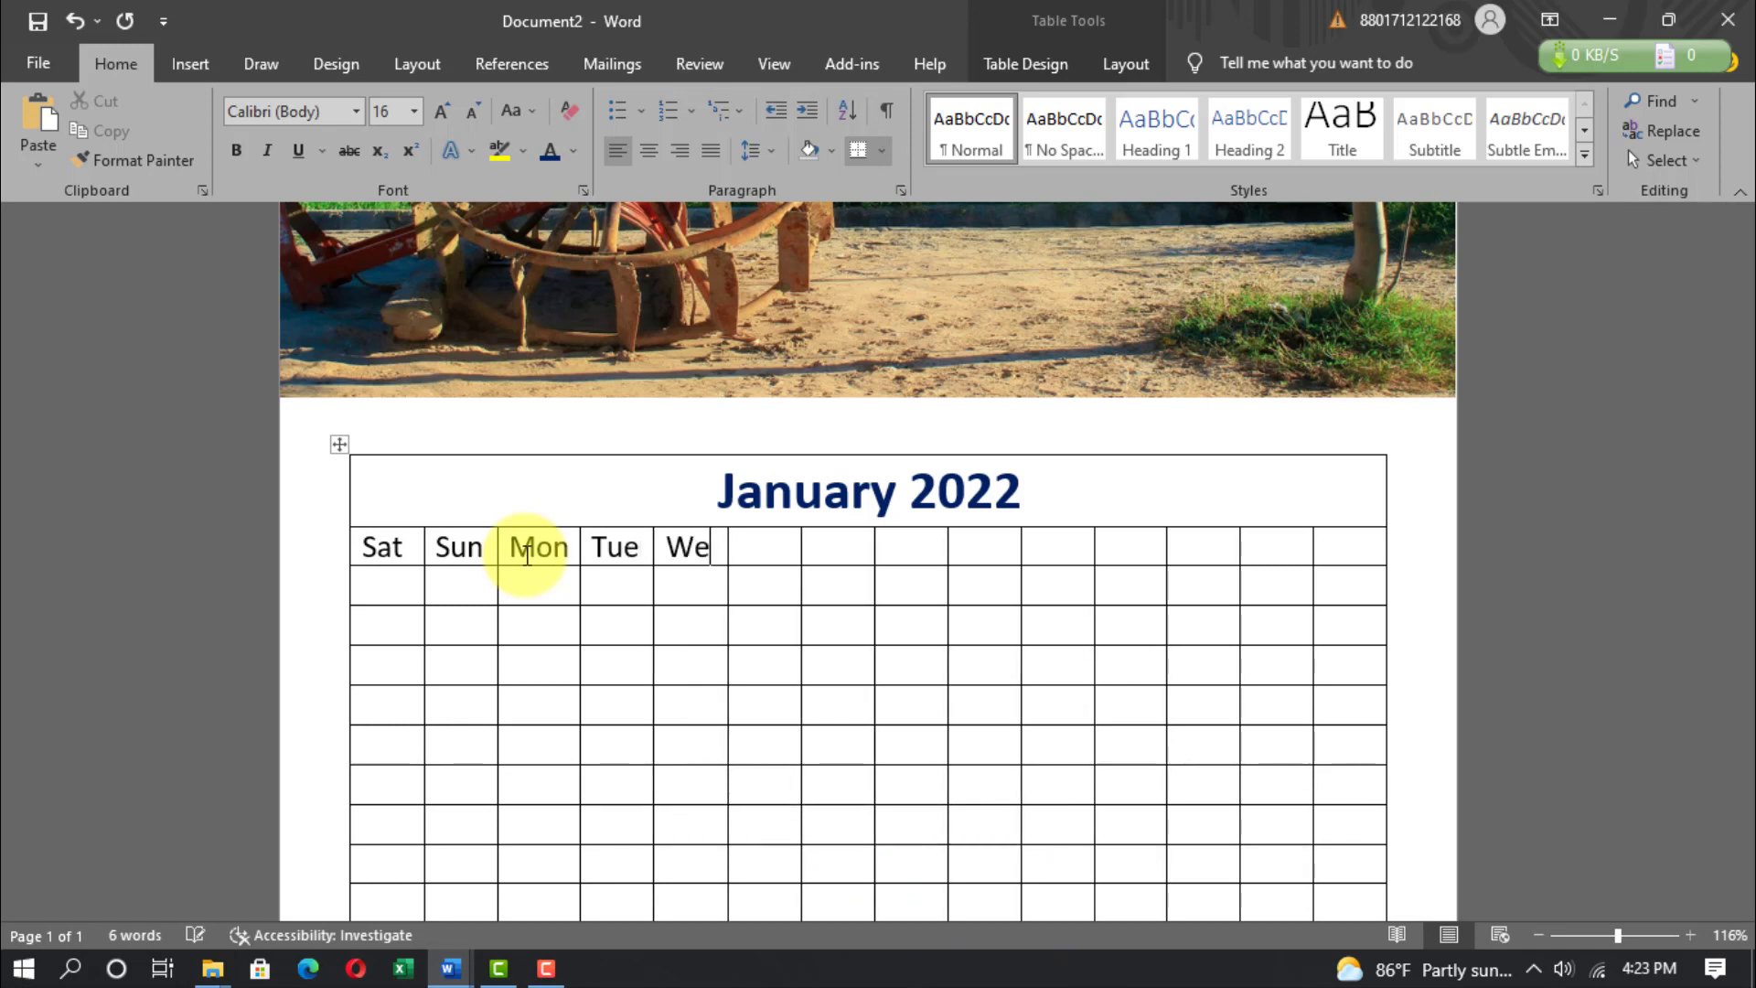
text(d)
key(Tab)
text(Thu)
key(Tab)
text(Fri)
Make the Sat–Fri headings bold and copy them.
drag(355, 550, 842, 546)
click(236, 151)
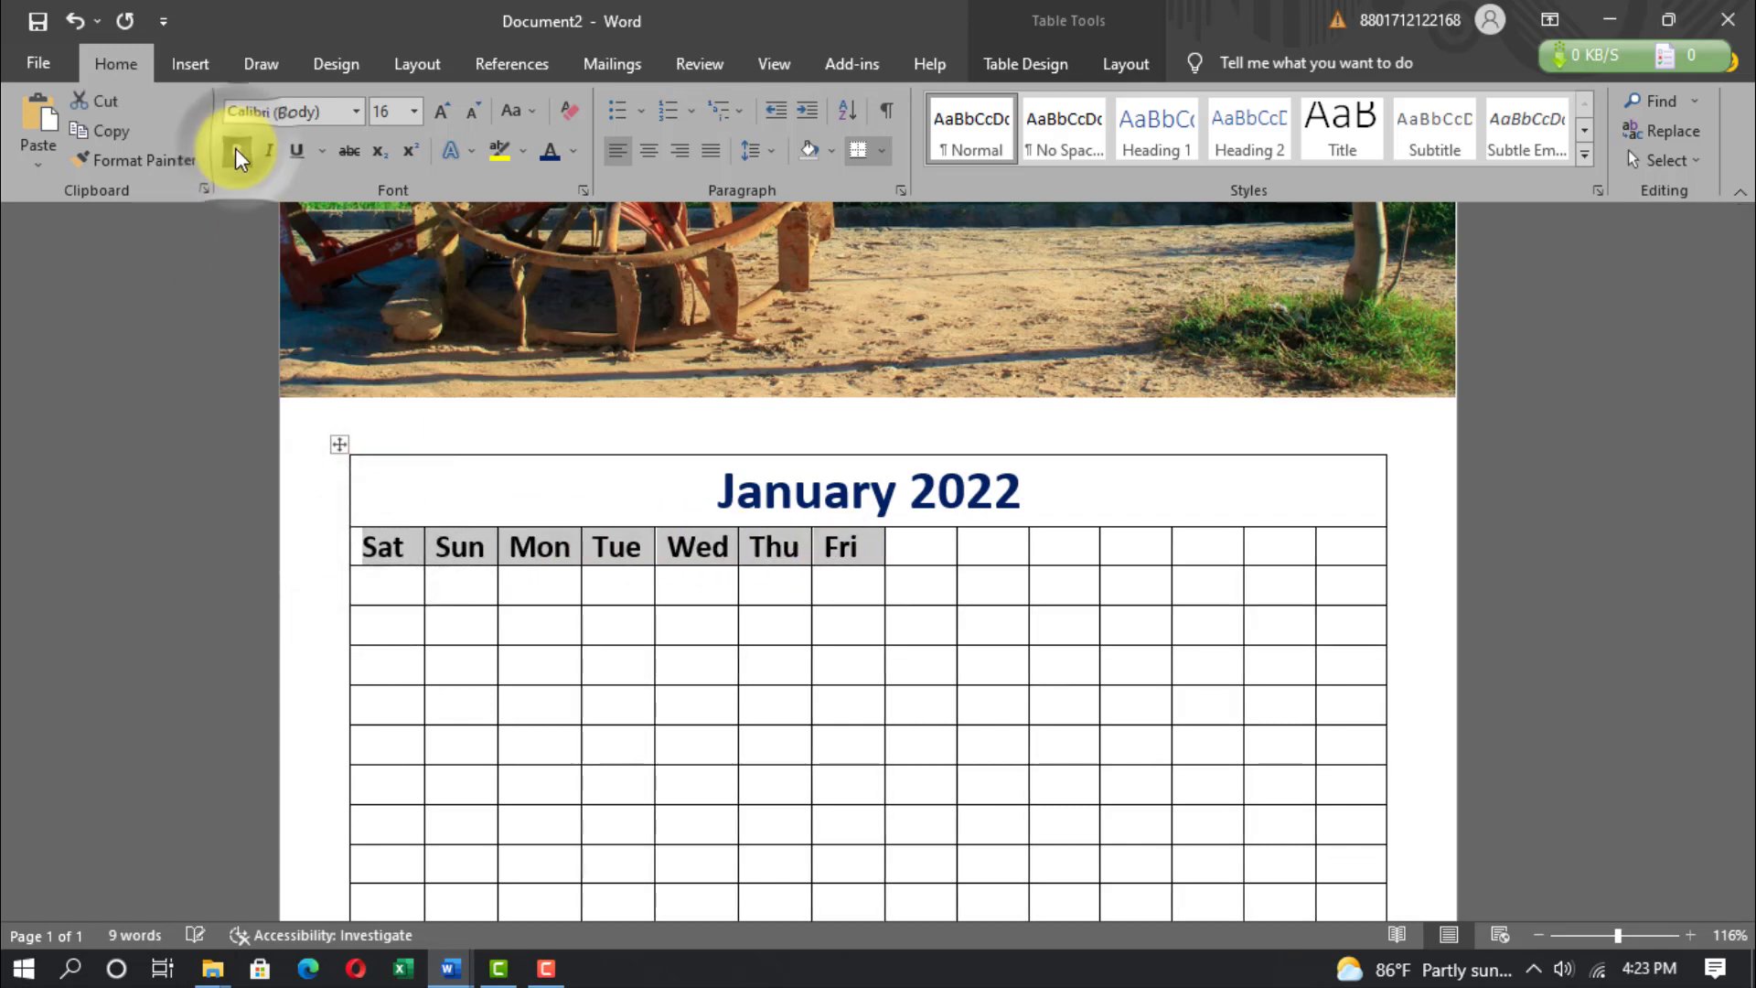
key(ctrl+c)
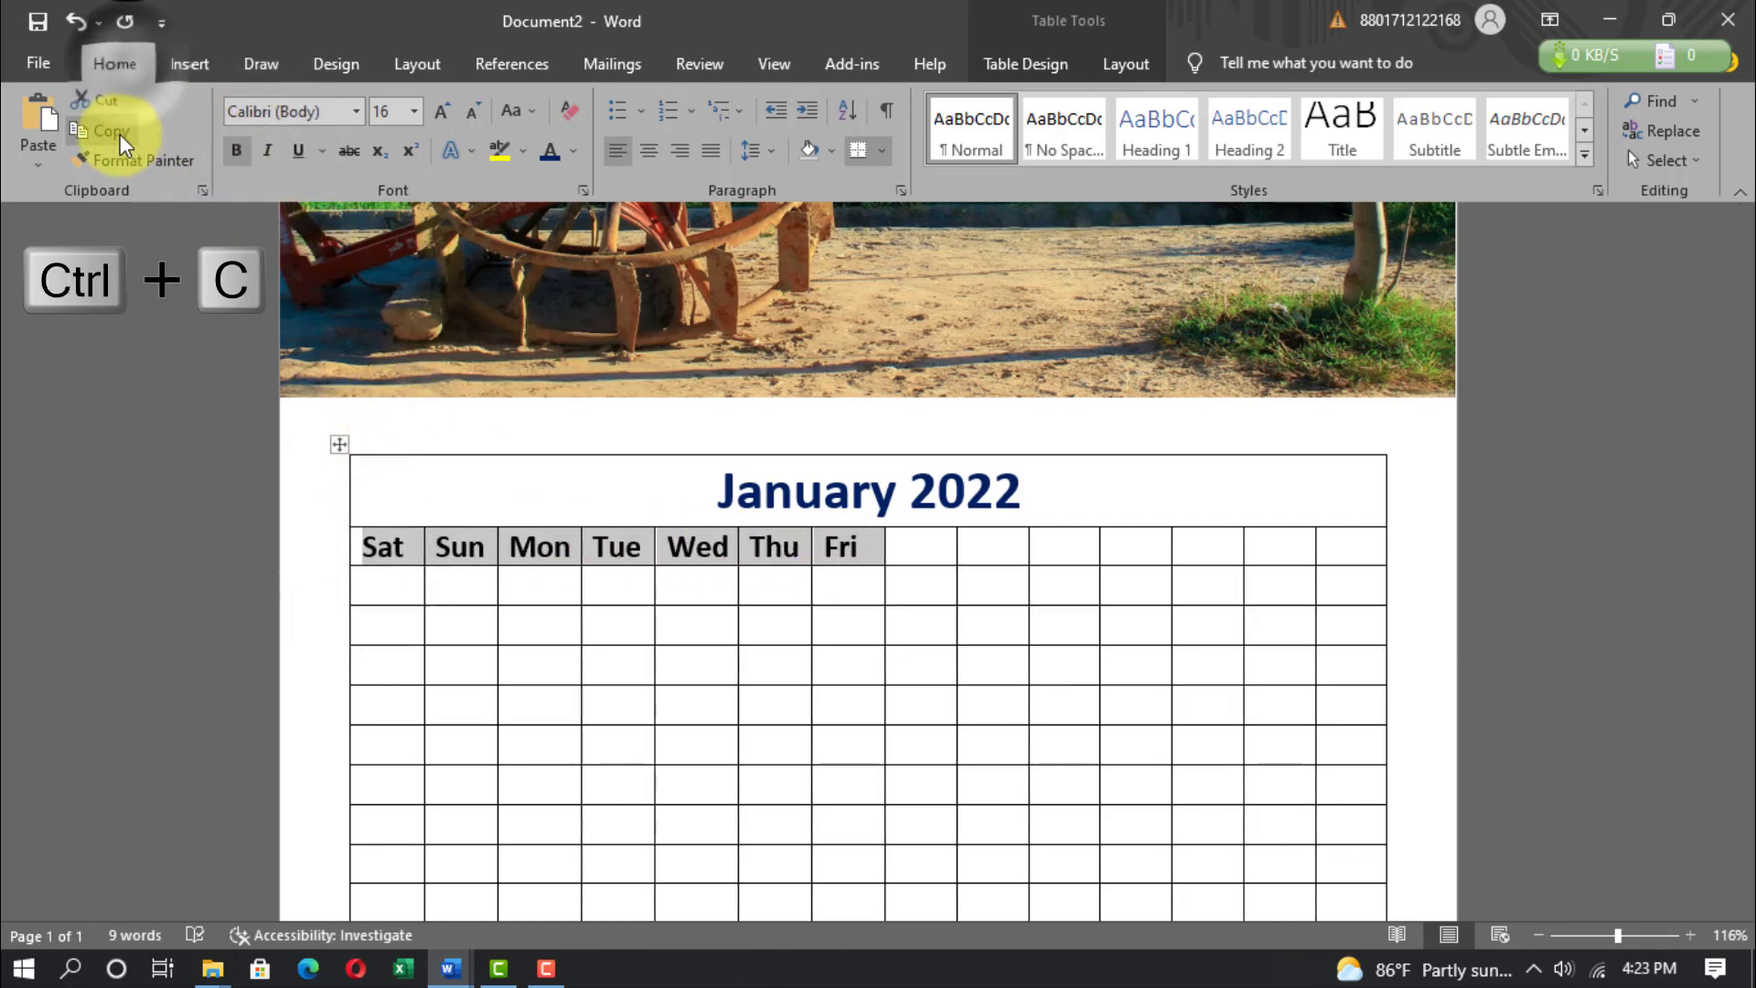
click(904, 554)
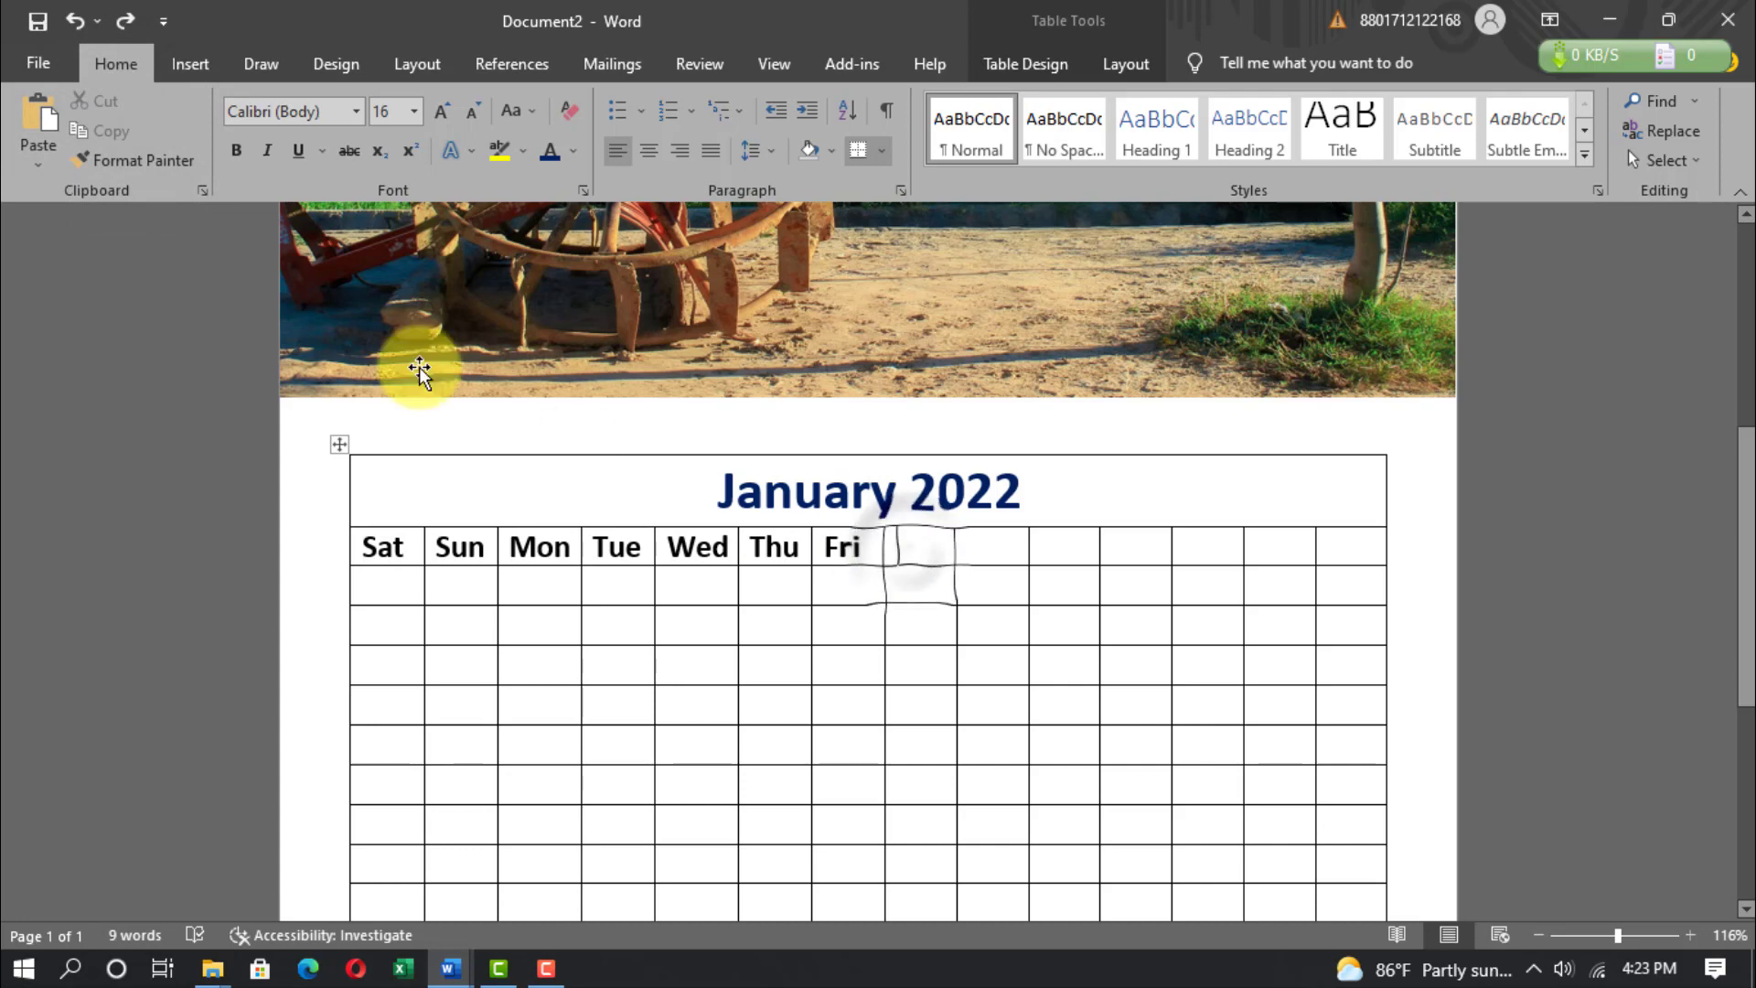
Paste a second Sat–Fri set after Fri and color both Fri columns red.
key(ctrl+v)
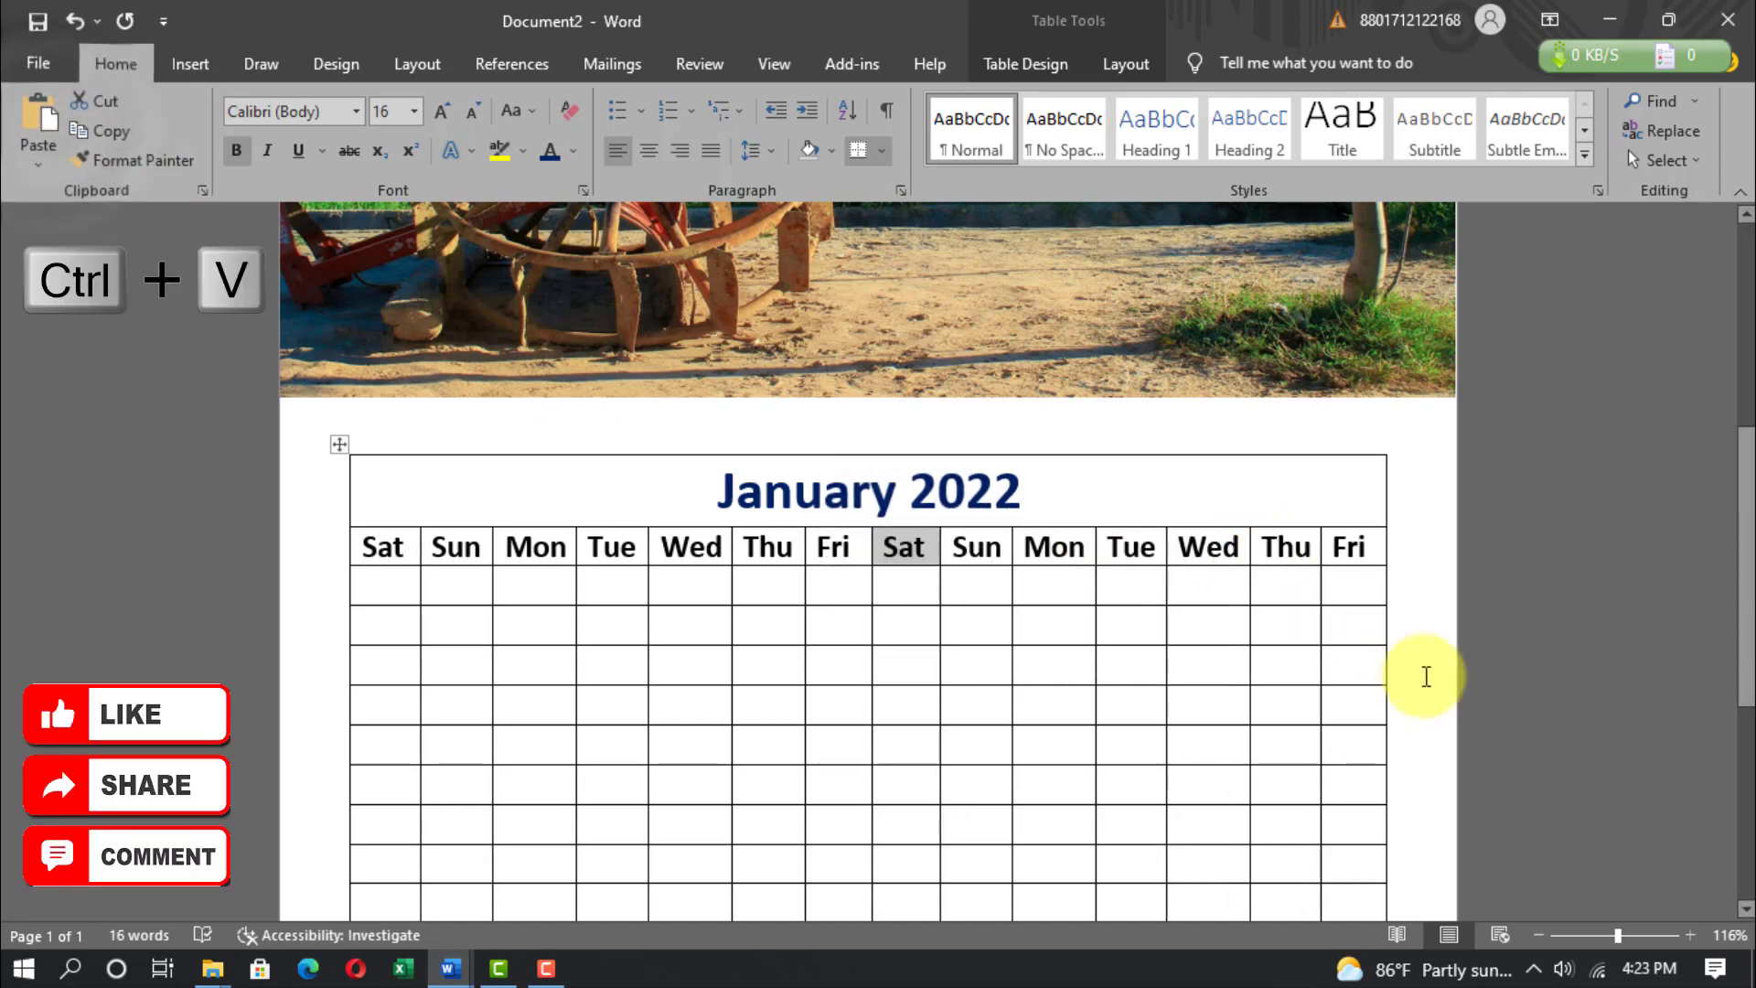
scroll(1047, 658, down, 2)
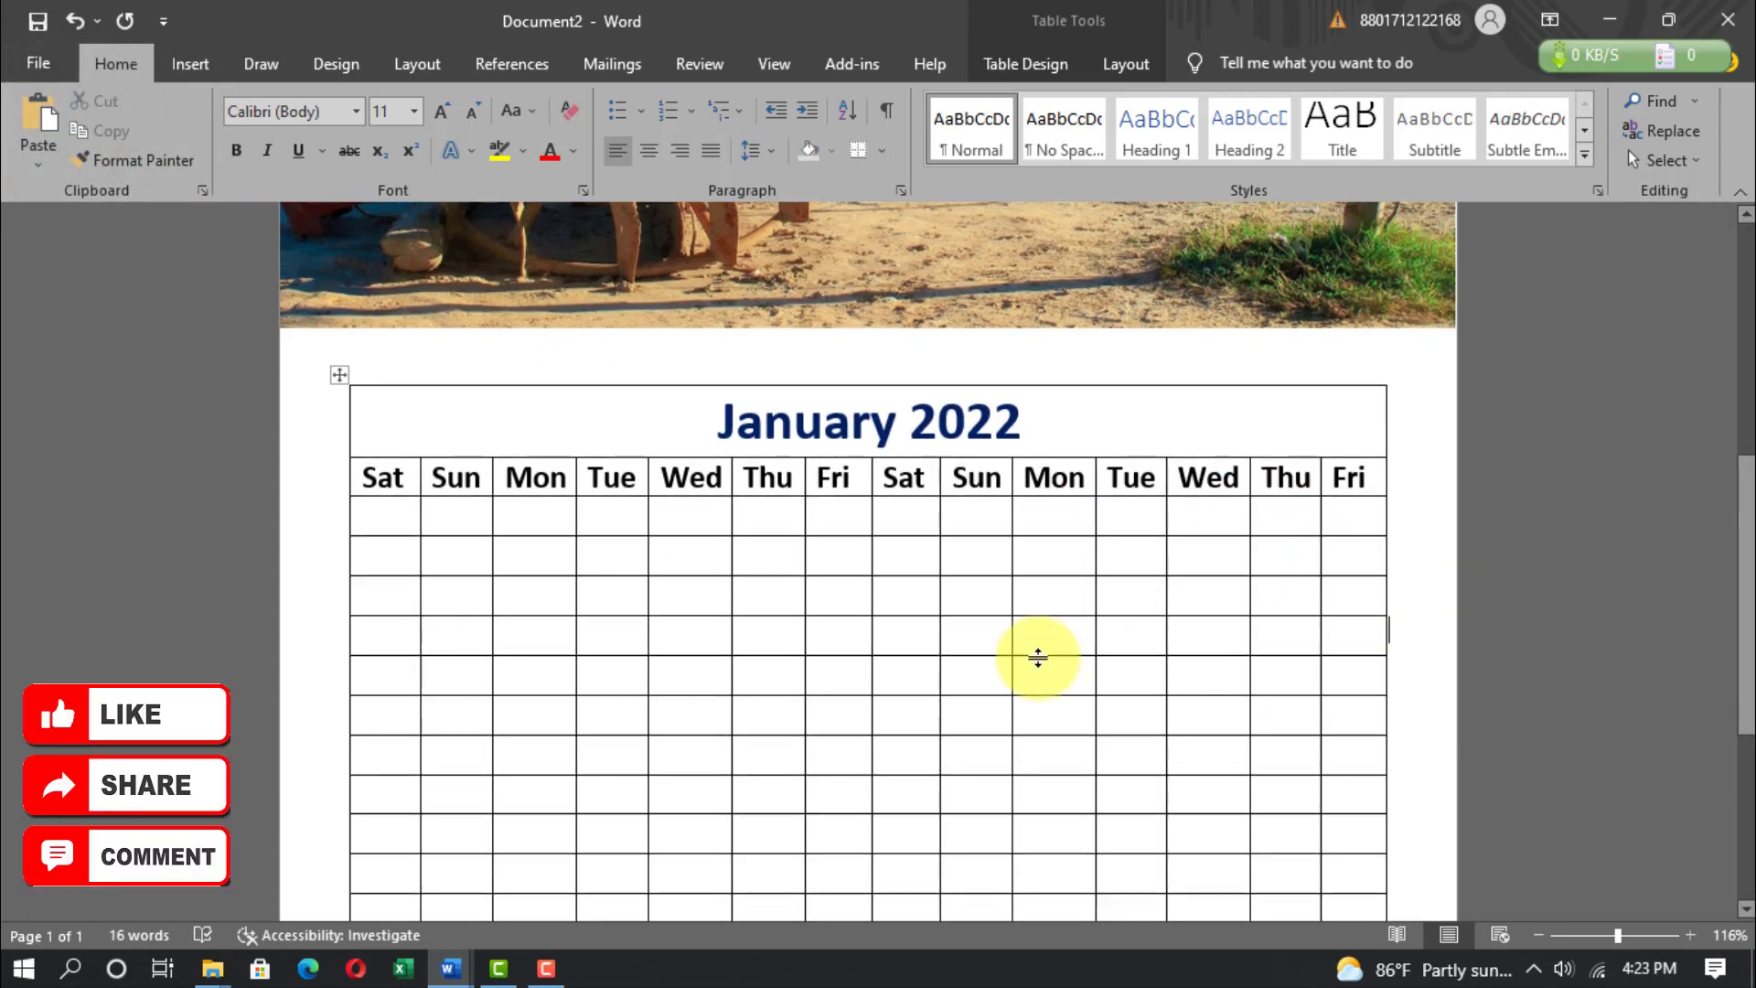
drag(823, 478, 851, 509)
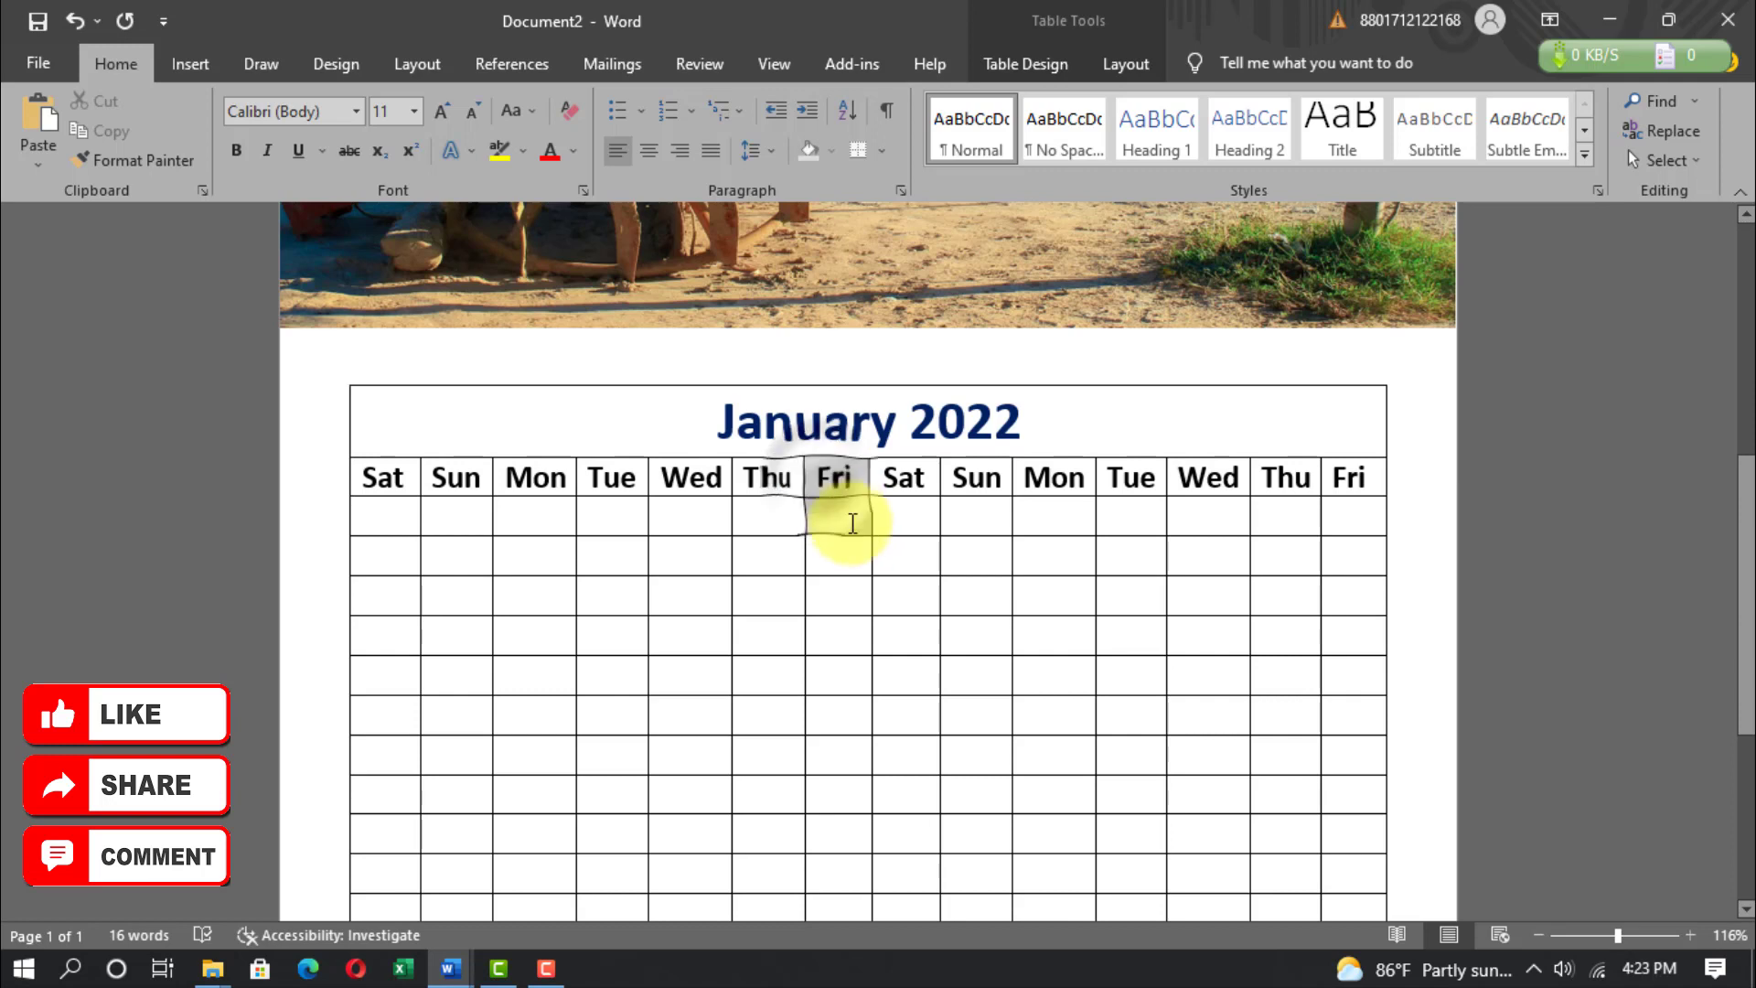
drag(855, 577, 855, 578)
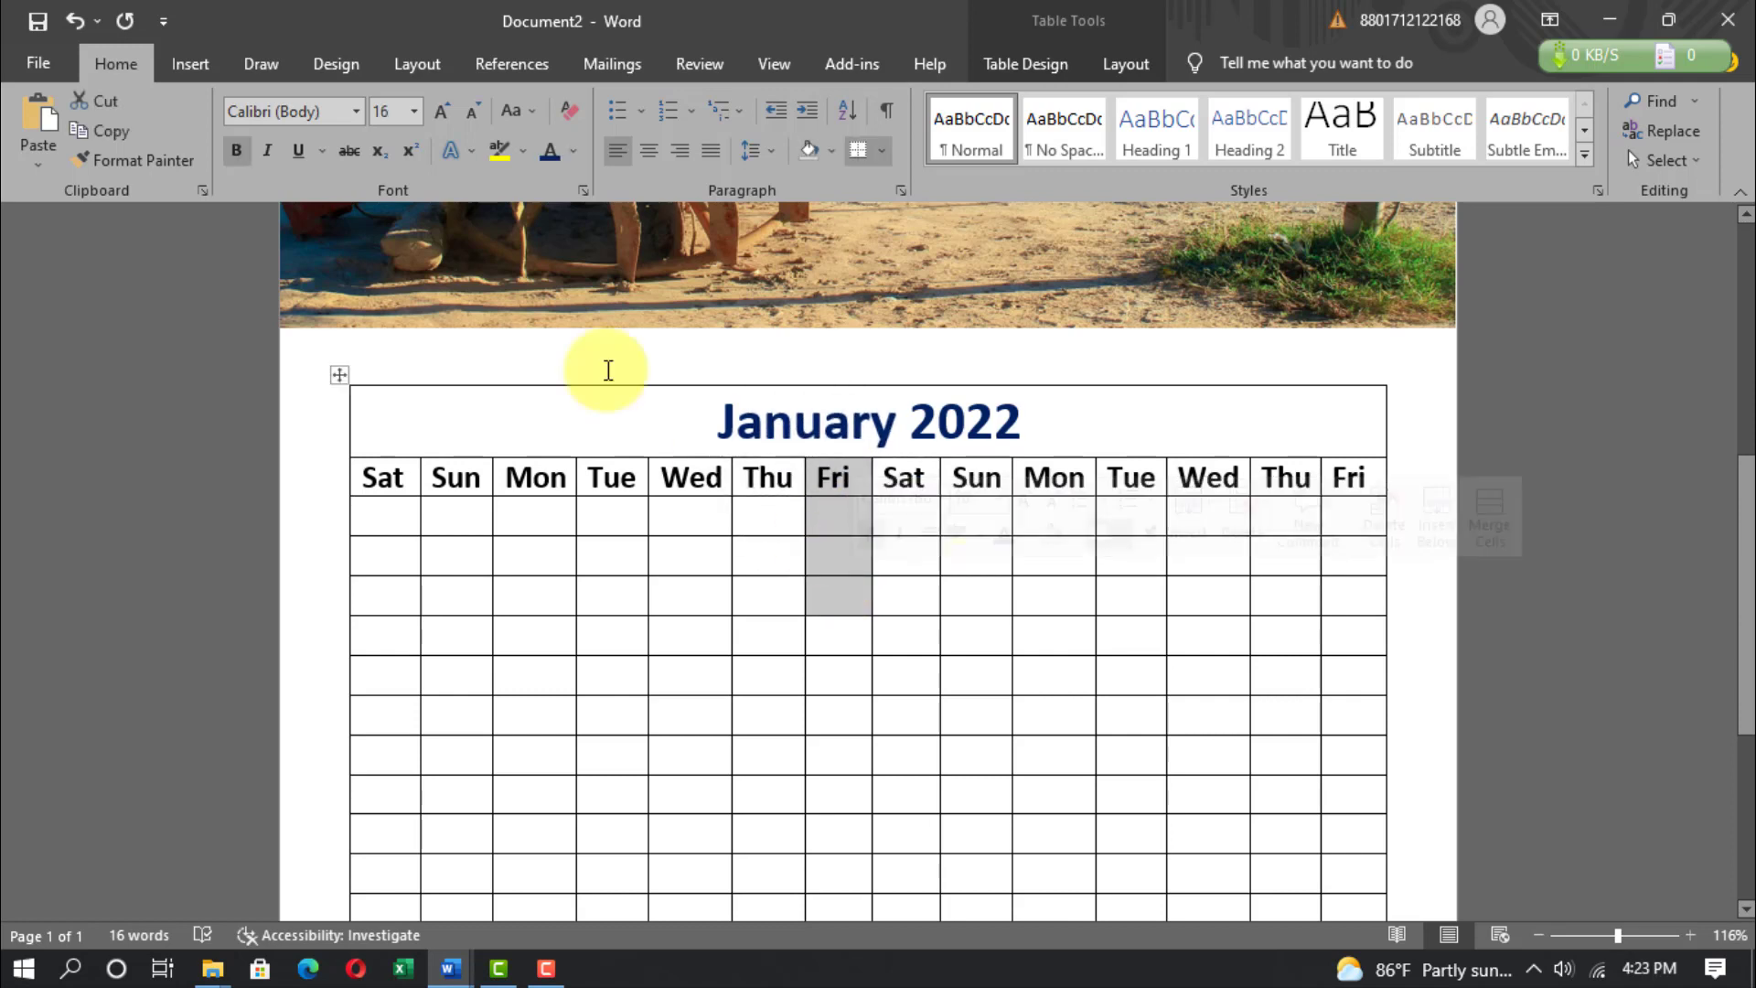
click(574, 152)
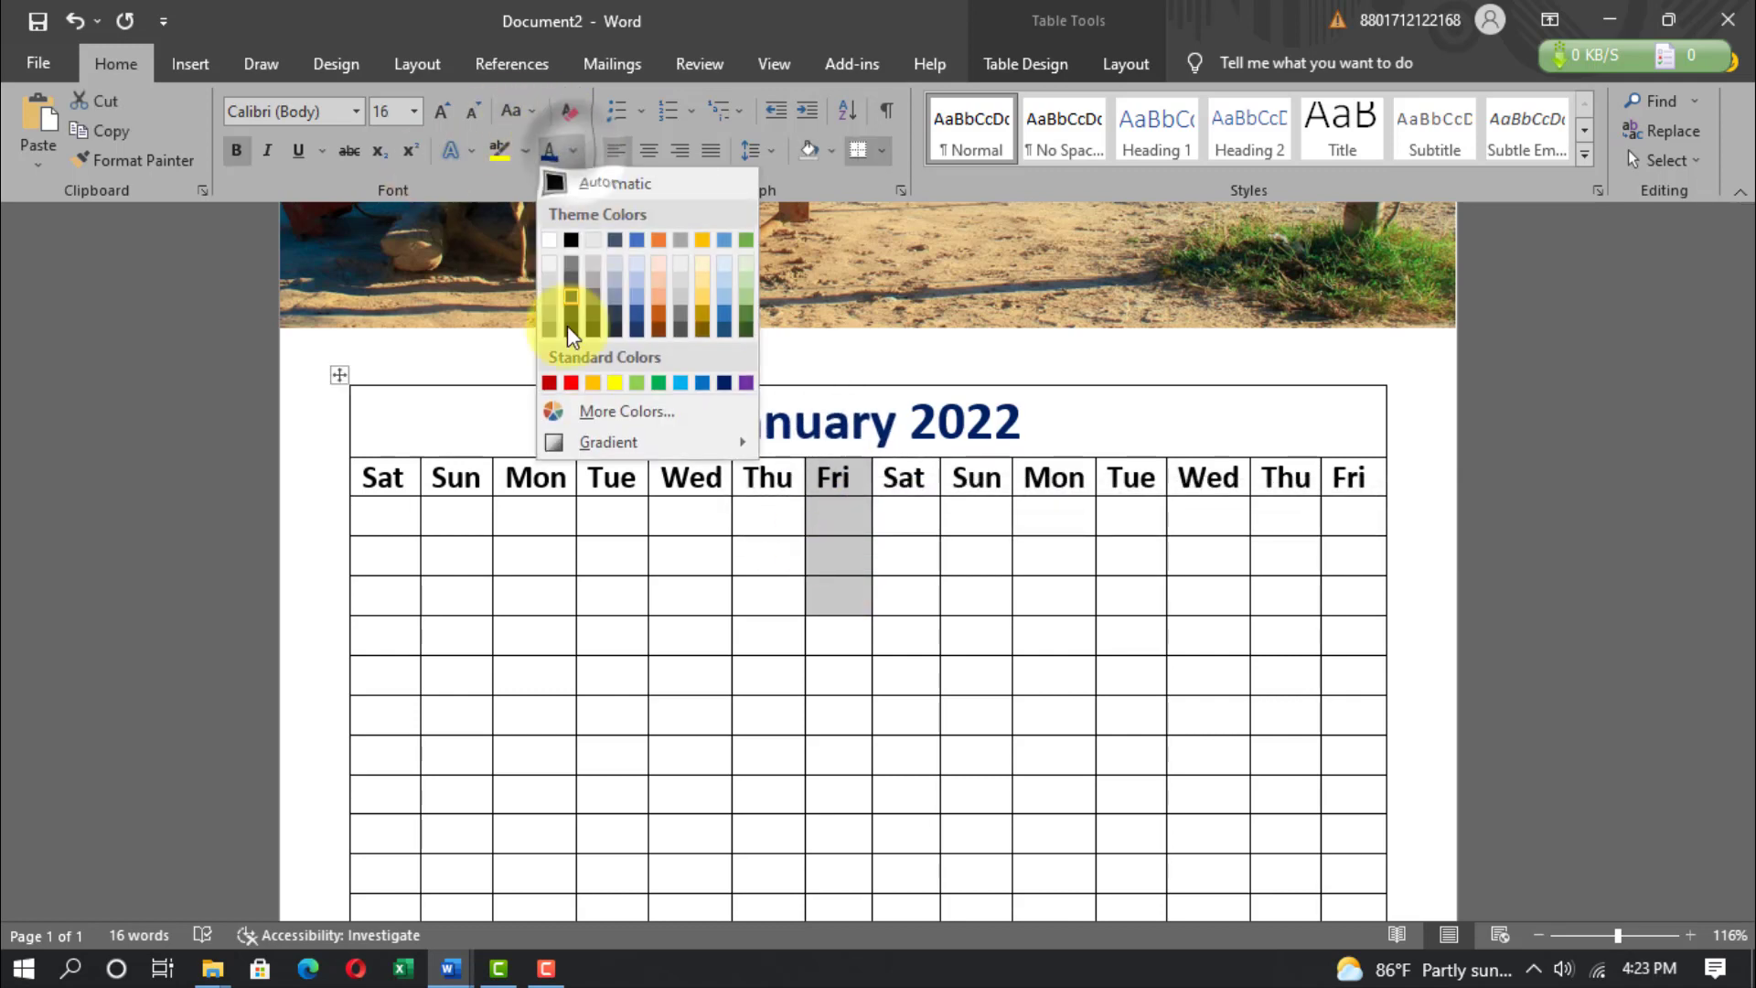
click(572, 383)
drag(1342, 482, 1361, 593)
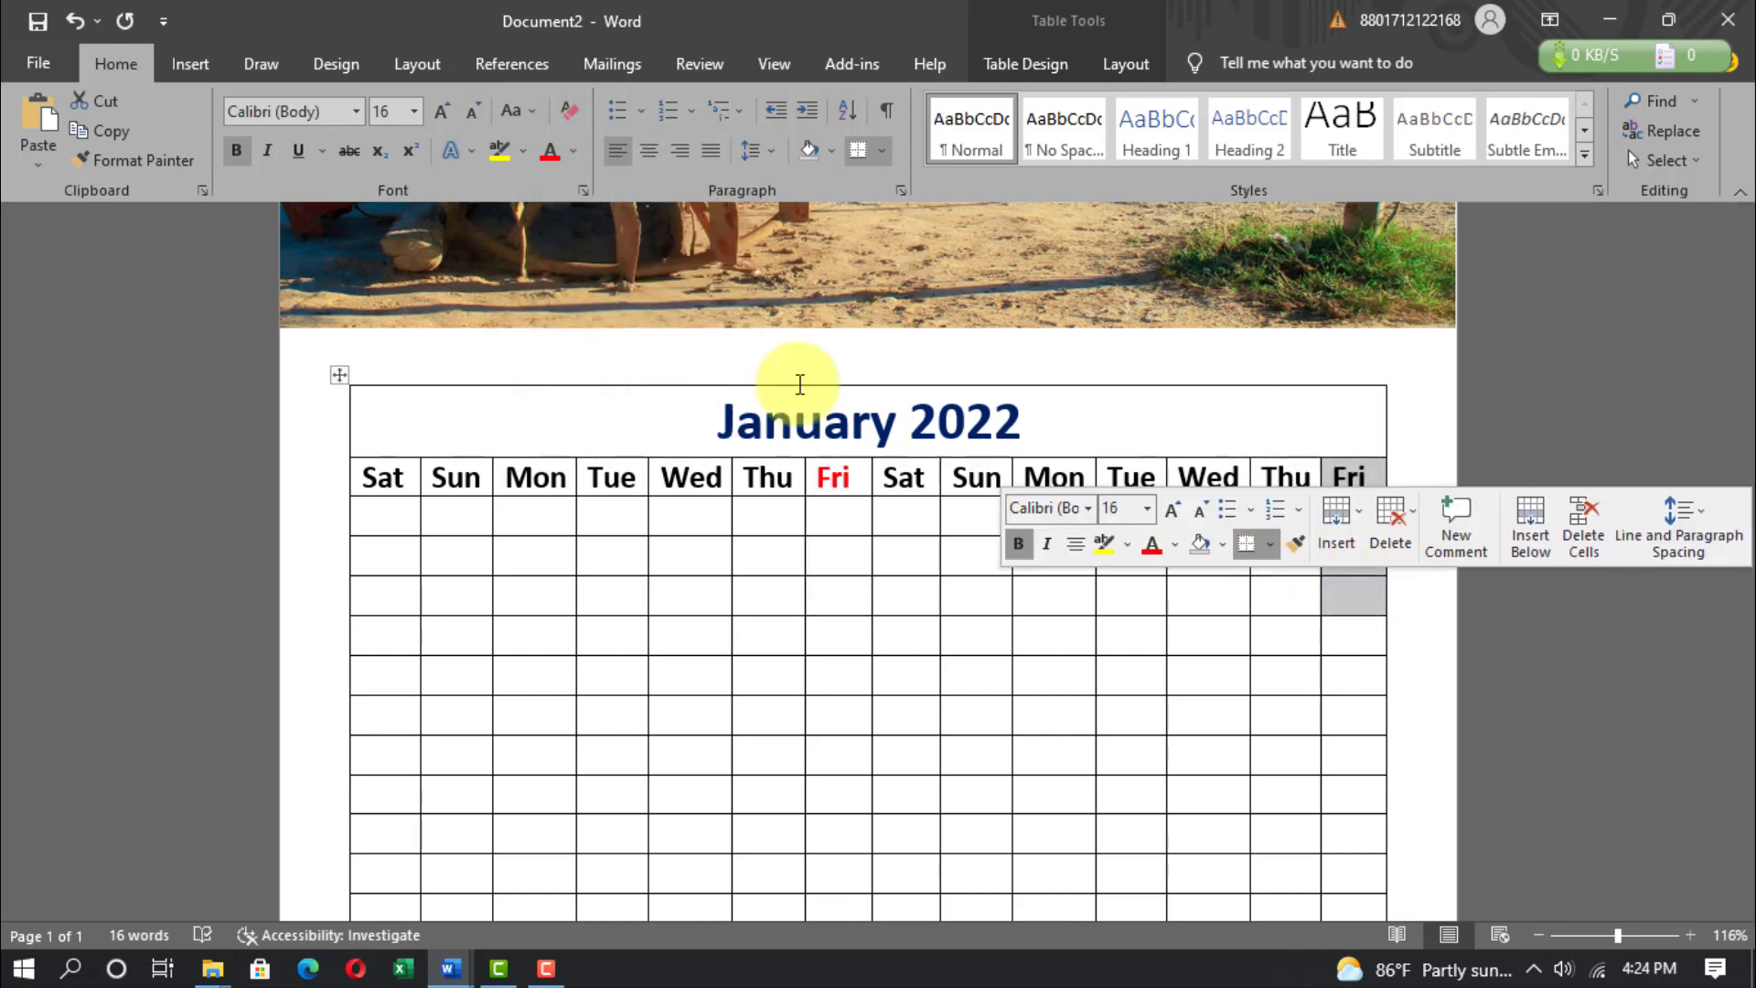
click(547, 149)
scroll(1482, 586, down, 1)
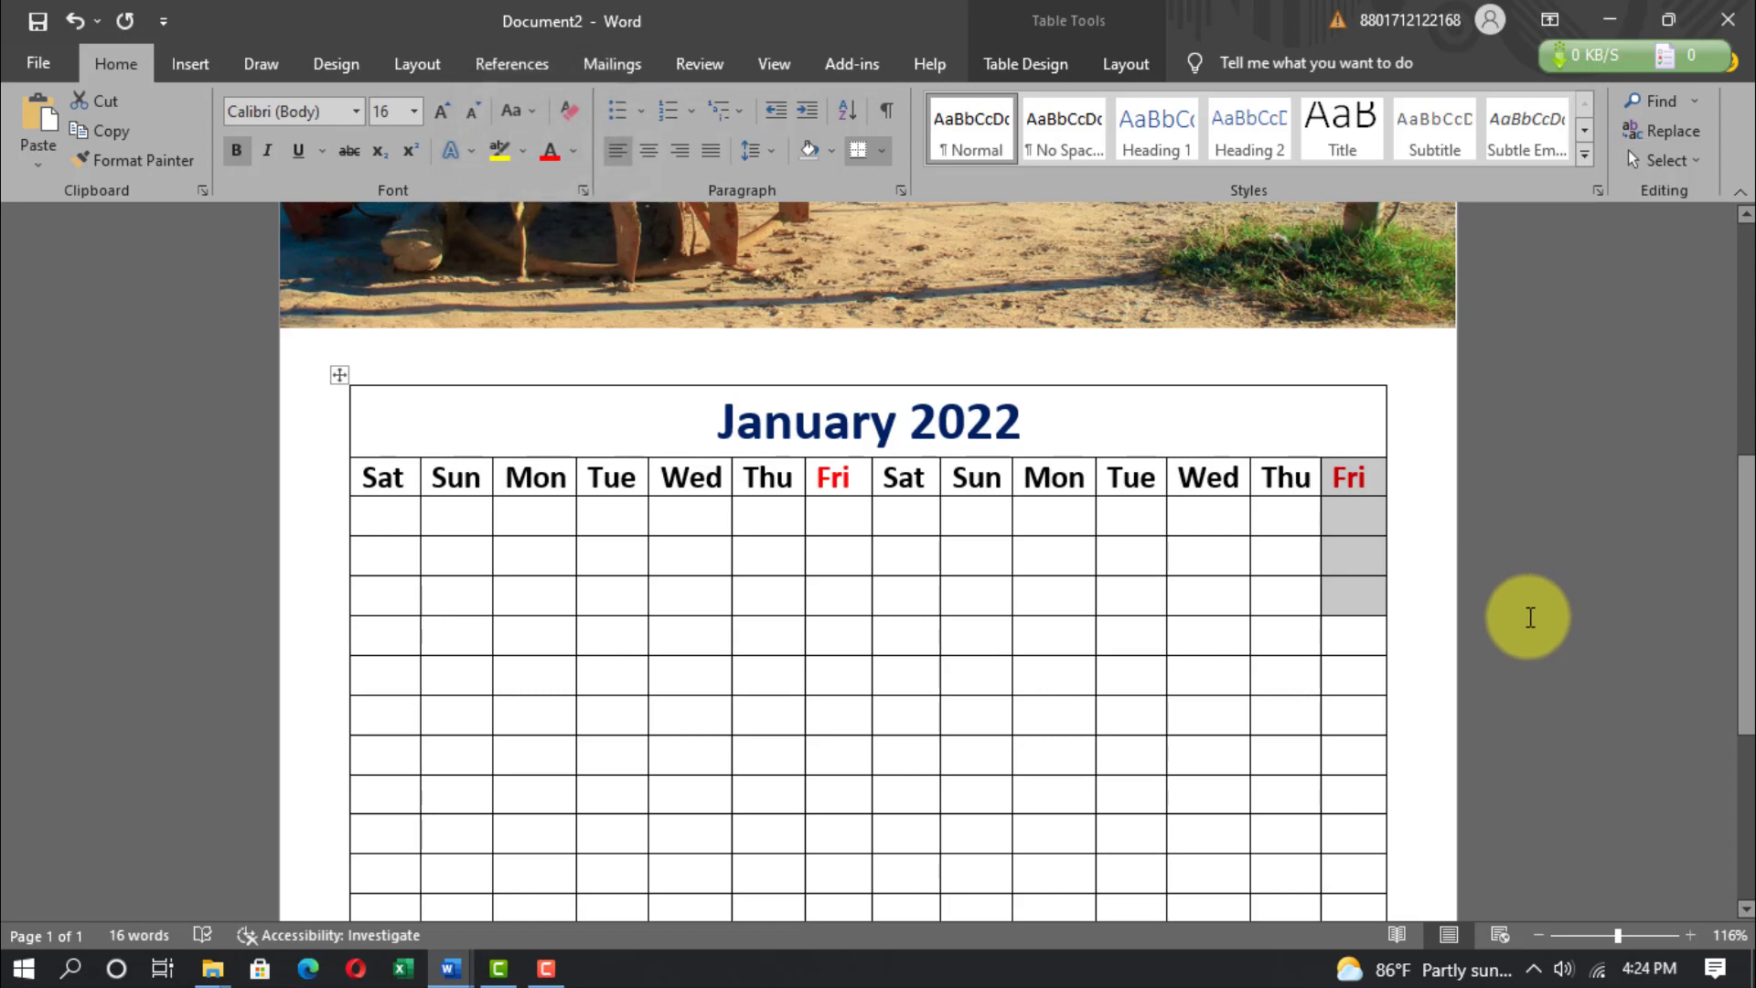
Page the taskbar calendar to January 2022 to check that the 1st is a Saturday.
click(1647, 972)
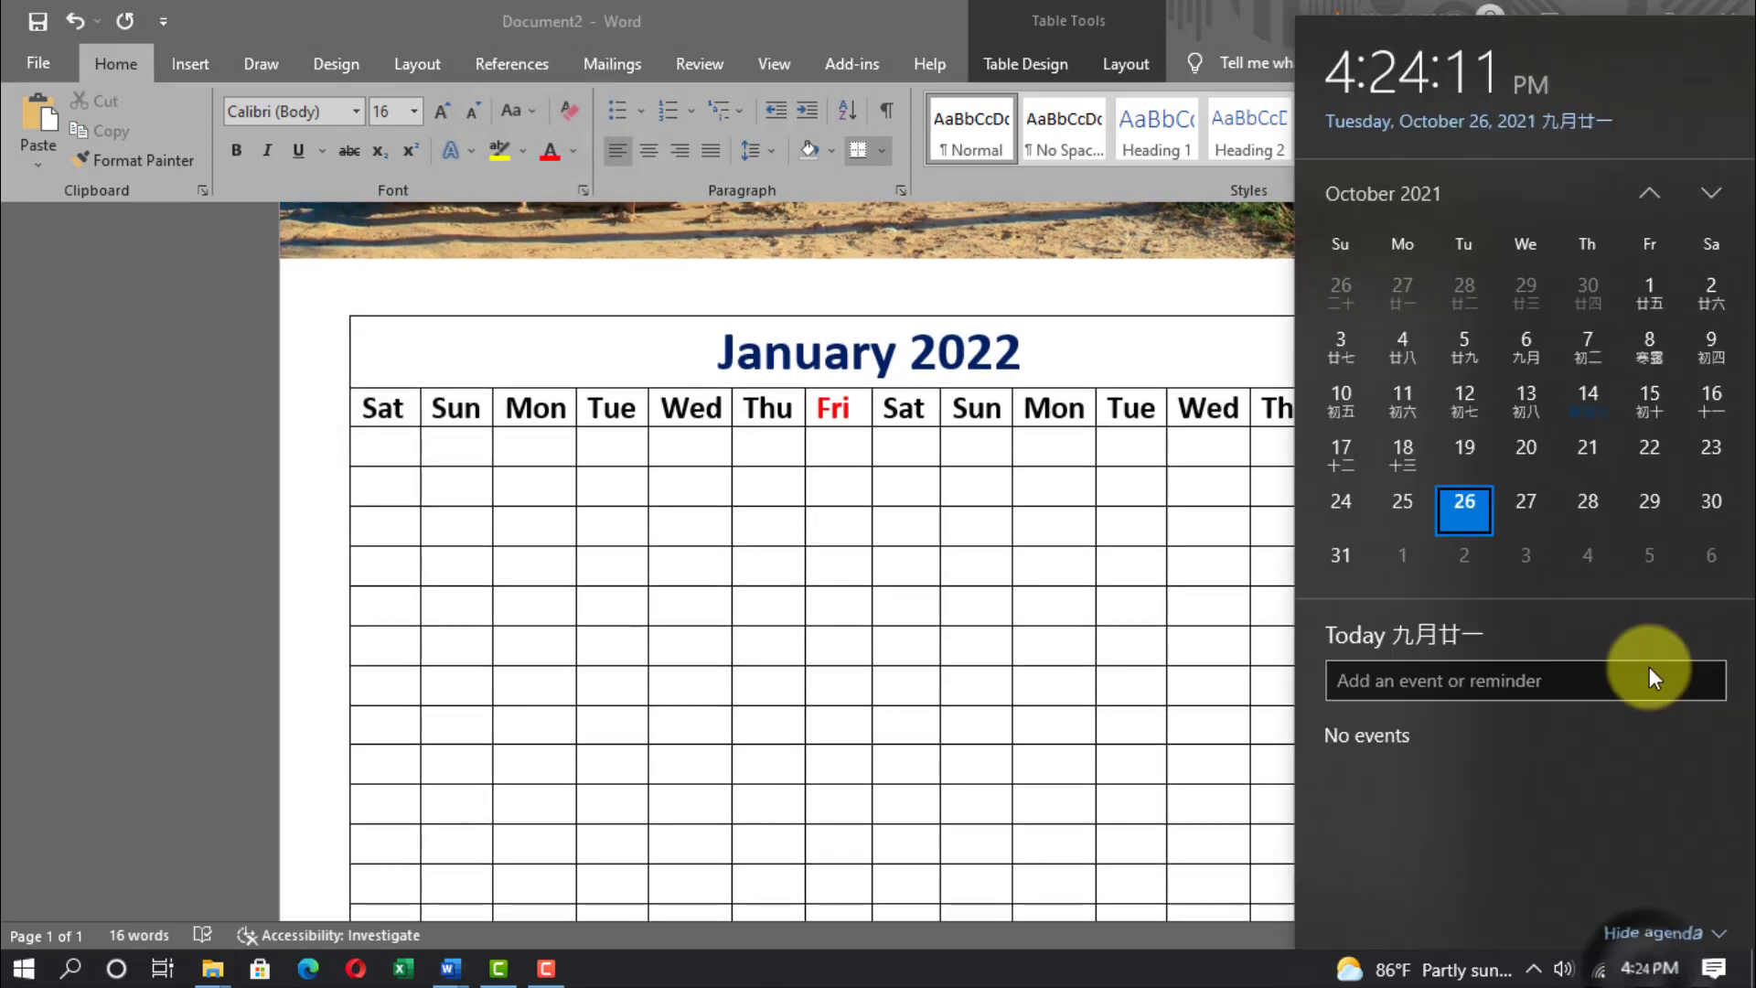
click(1711, 185)
click(1710, 183)
click(1711, 182)
click(1711, 183)
click(1711, 183)
click(1711, 183)
click(1649, 180)
click(1648, 180)
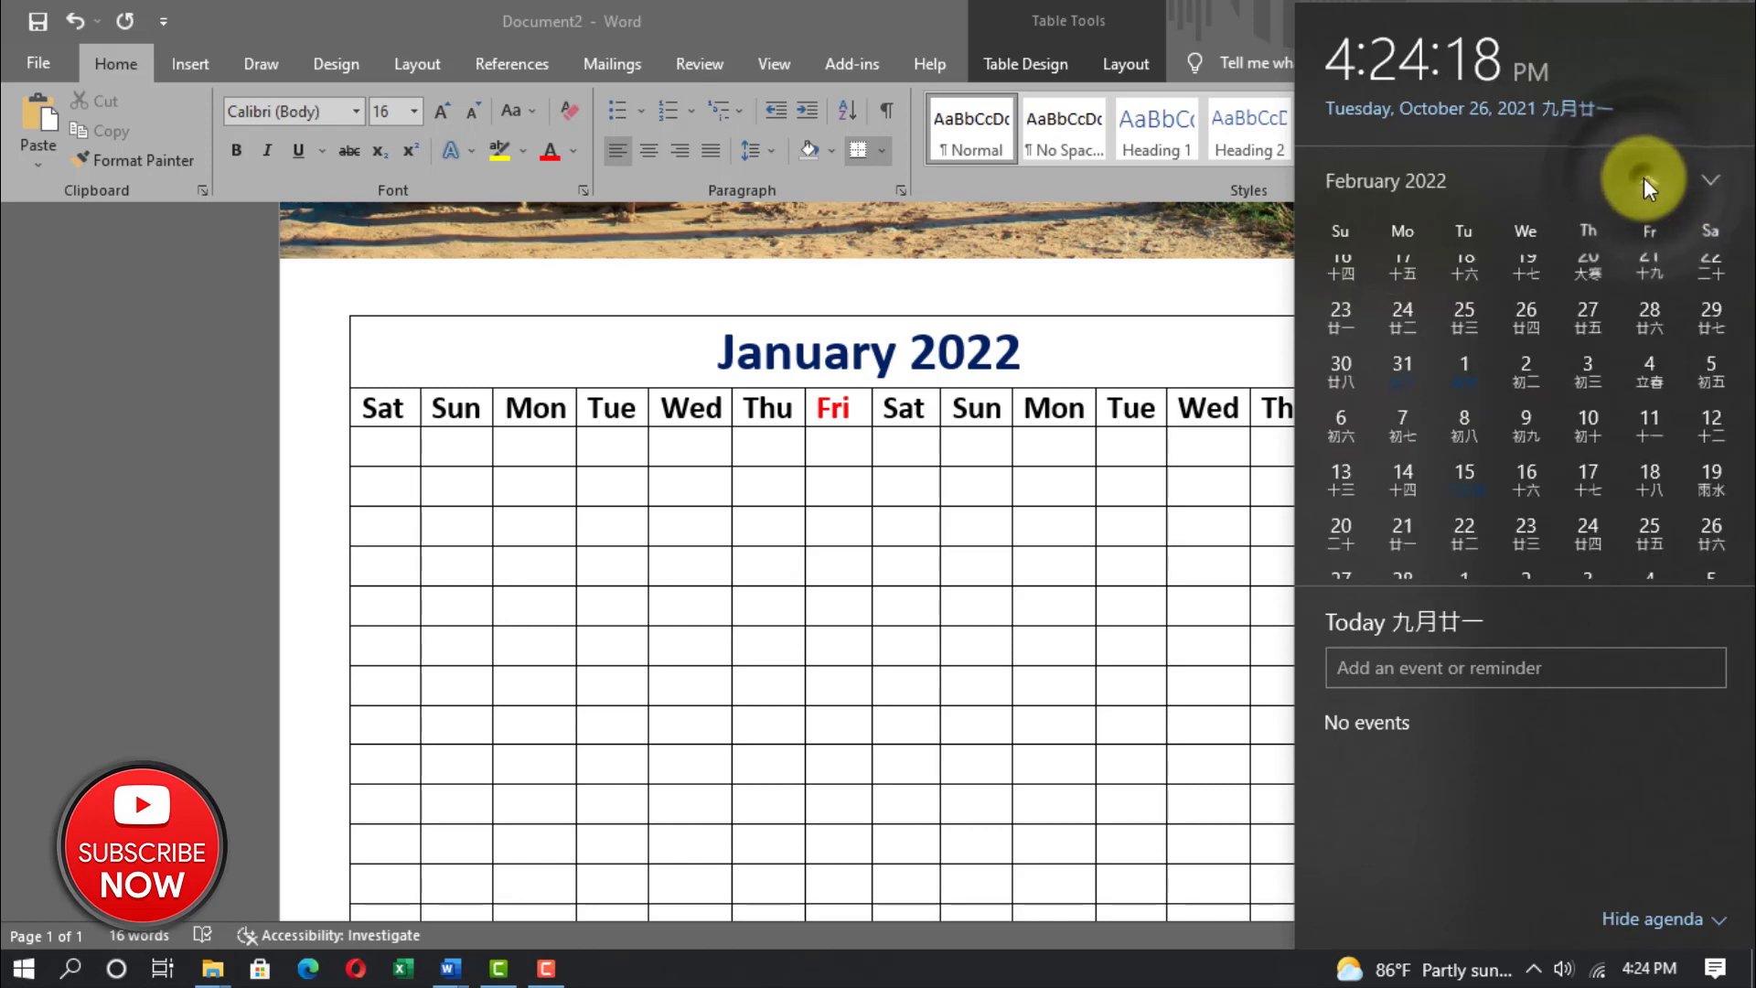
click(1648, 180)
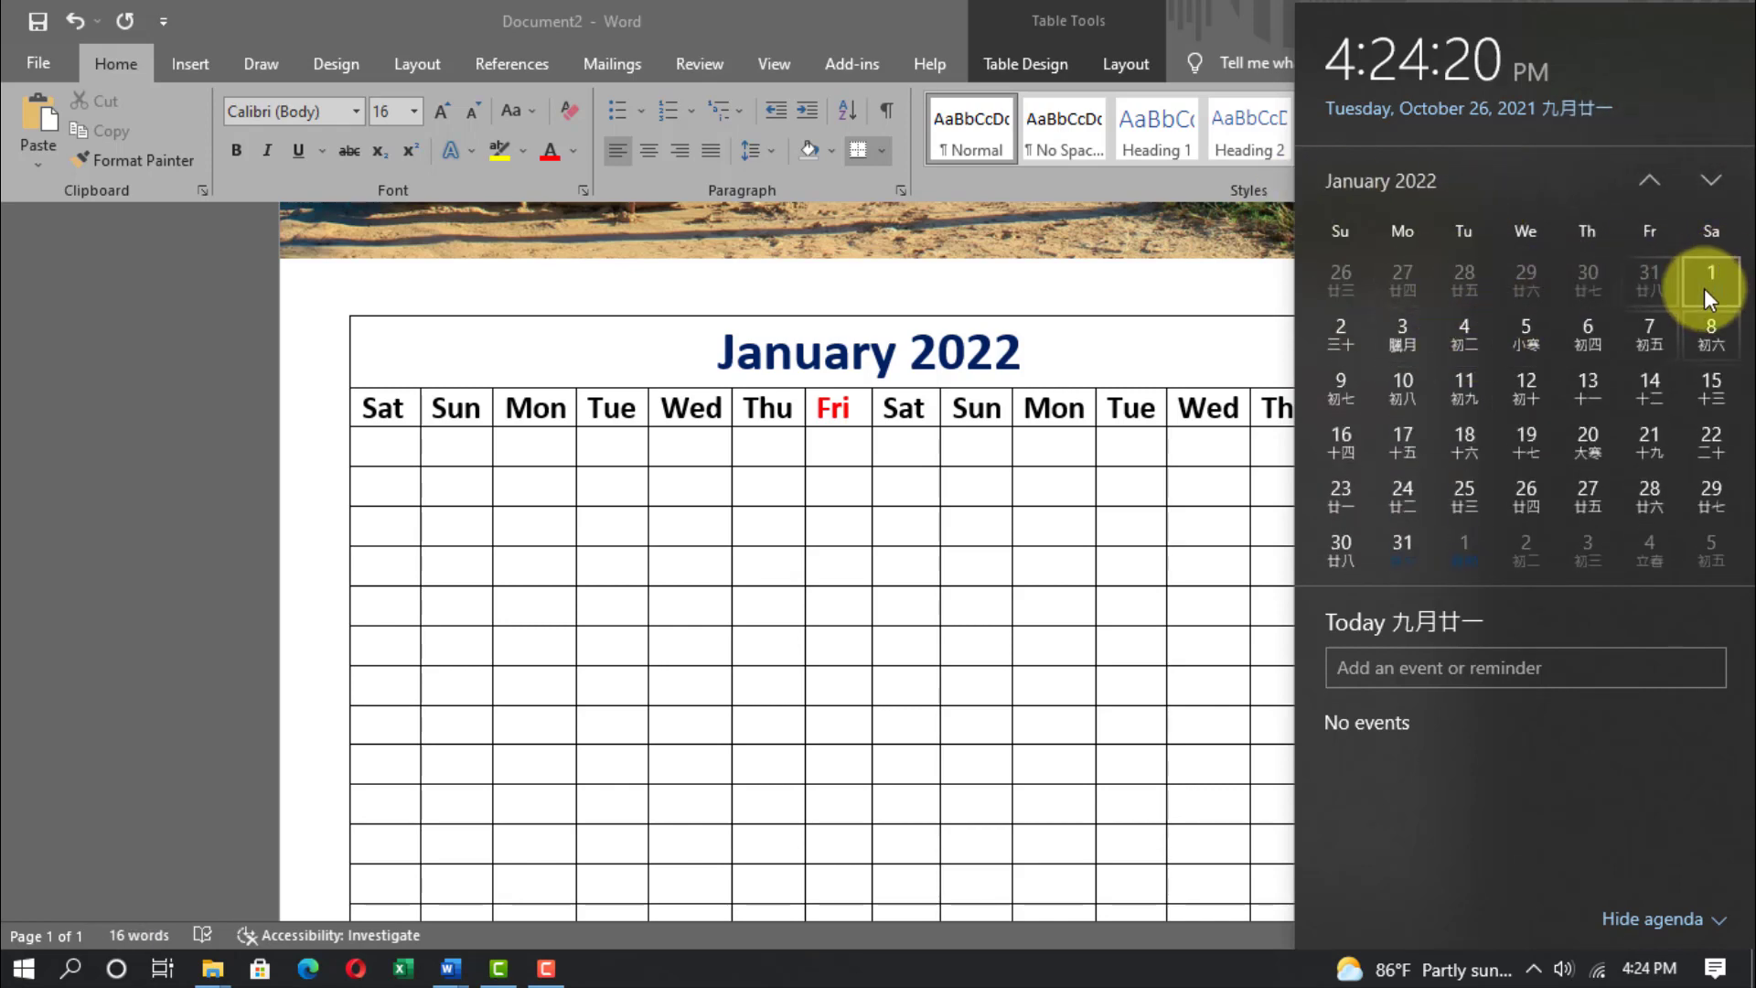
Enter January dates 1–31 starting under Sat, then select the empty row below.
click(384, 457)
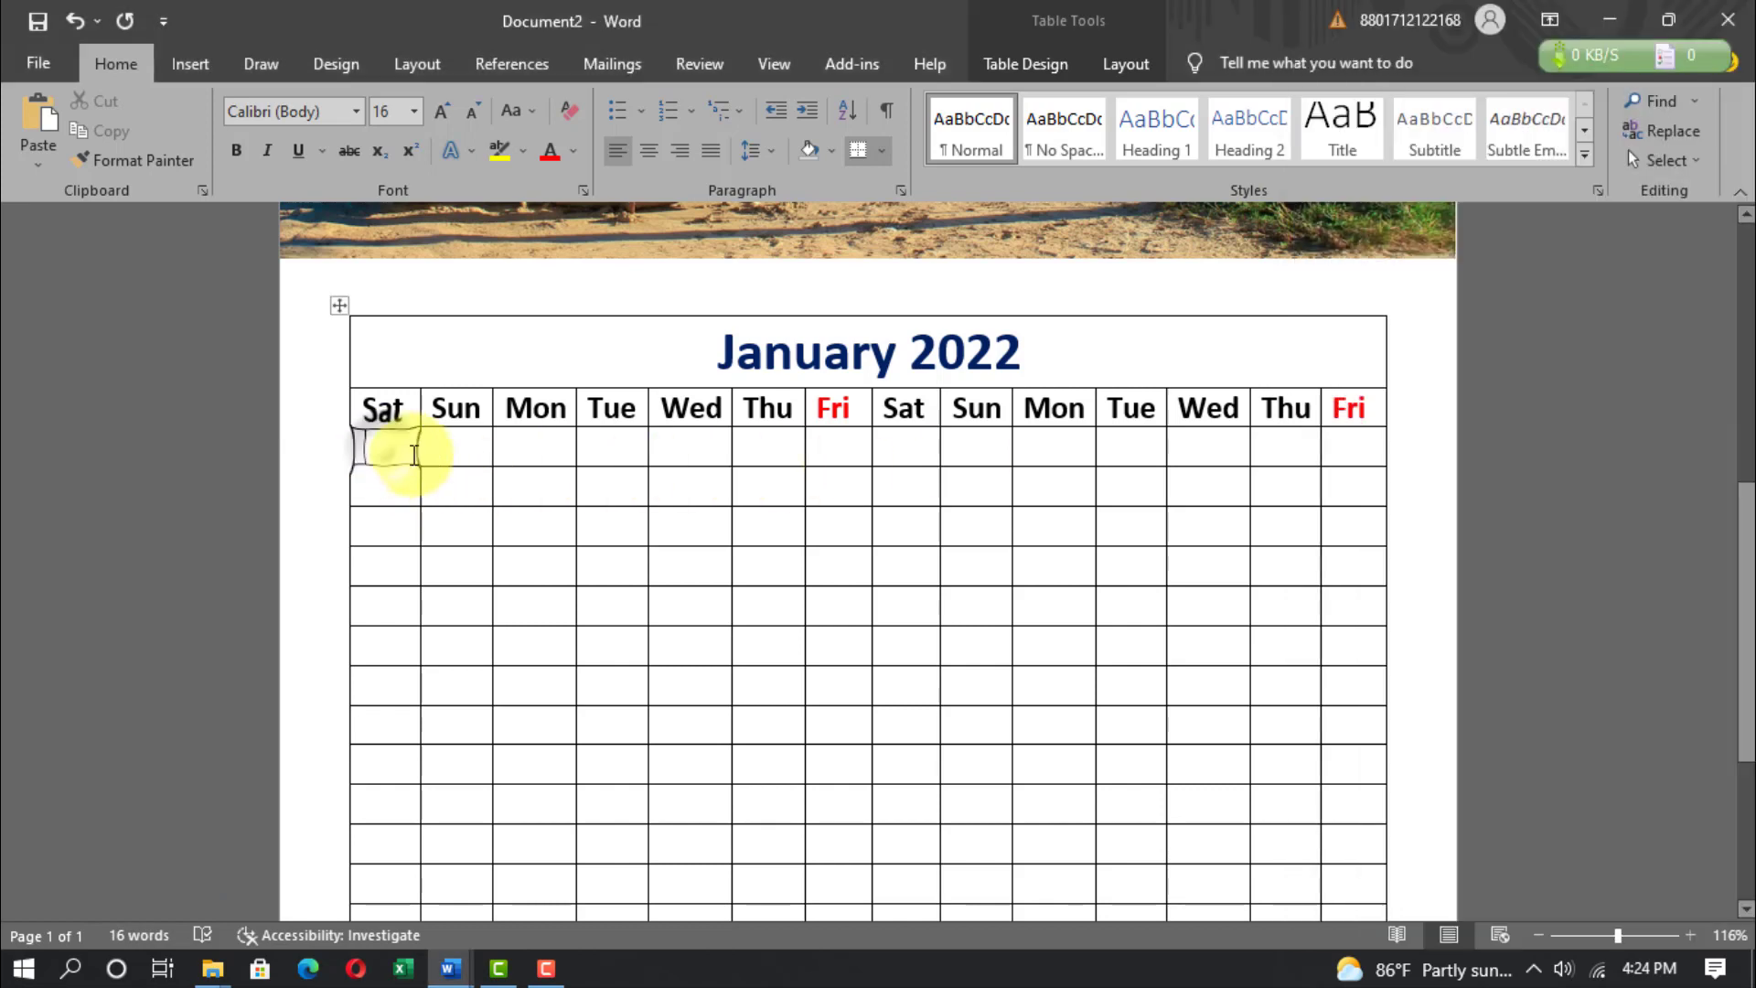
text(1)
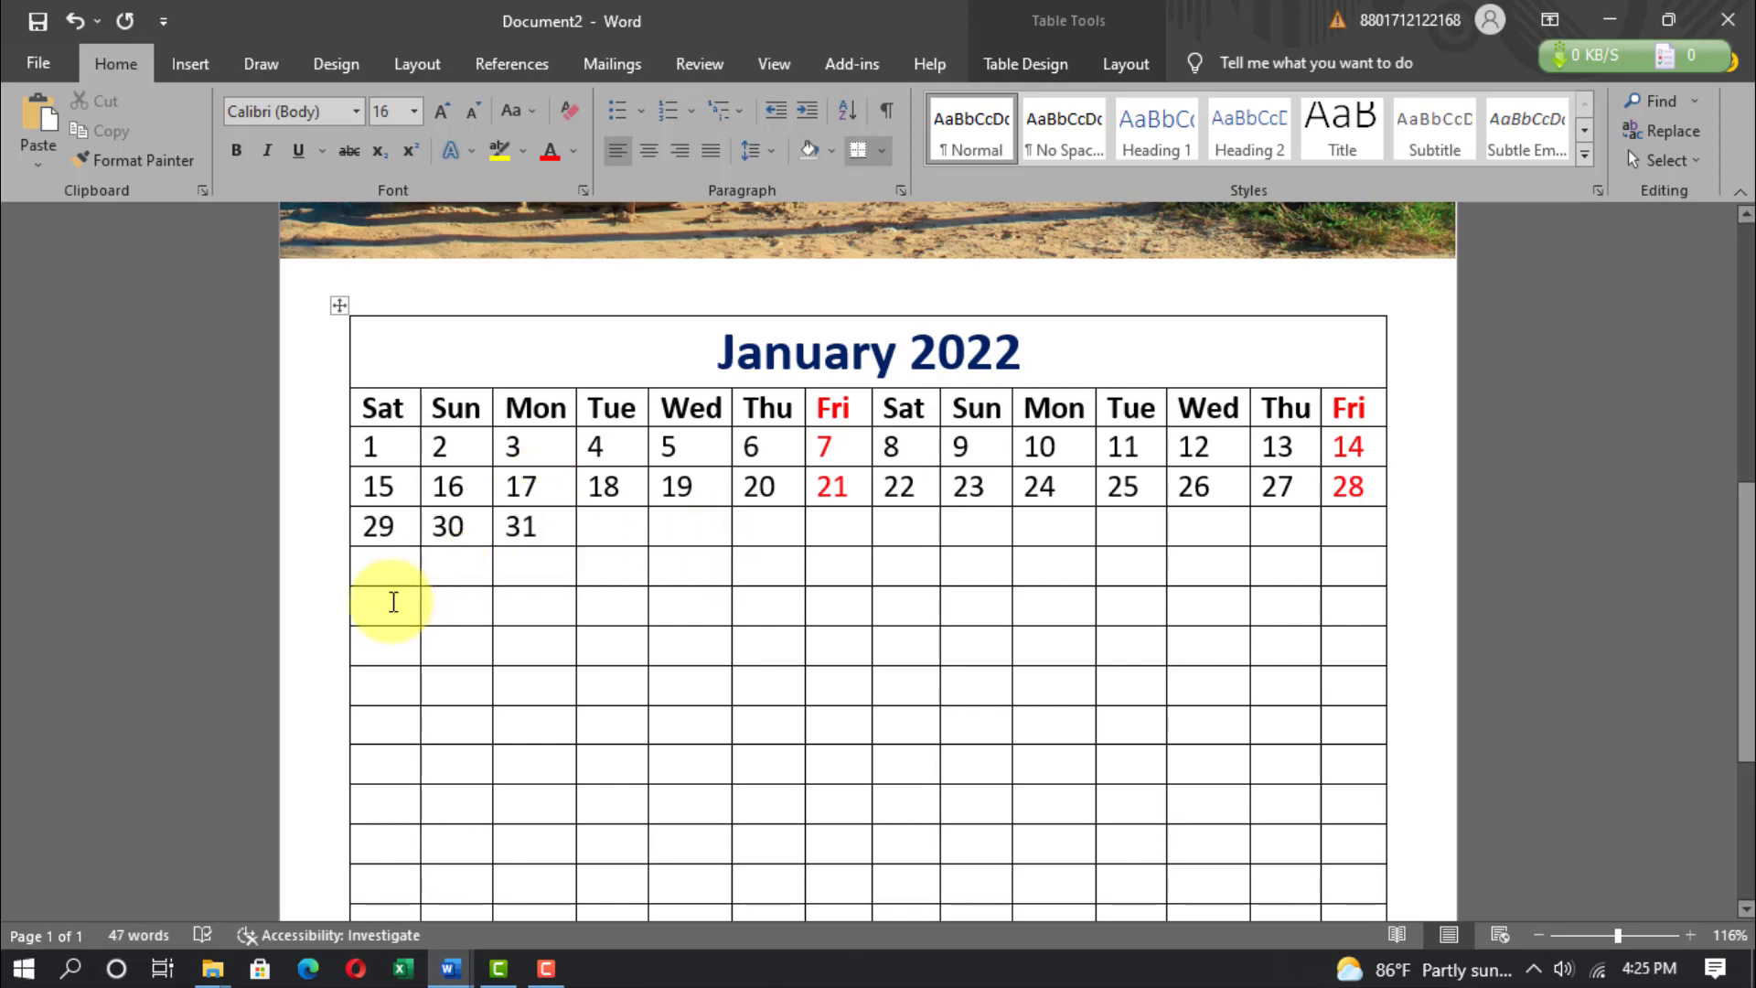
drag(363, 585, 1335, 598)
Merge the empty row below January and title it 'February 2022' in 28 pt bold, centered dark blue.
click(1120, 62)
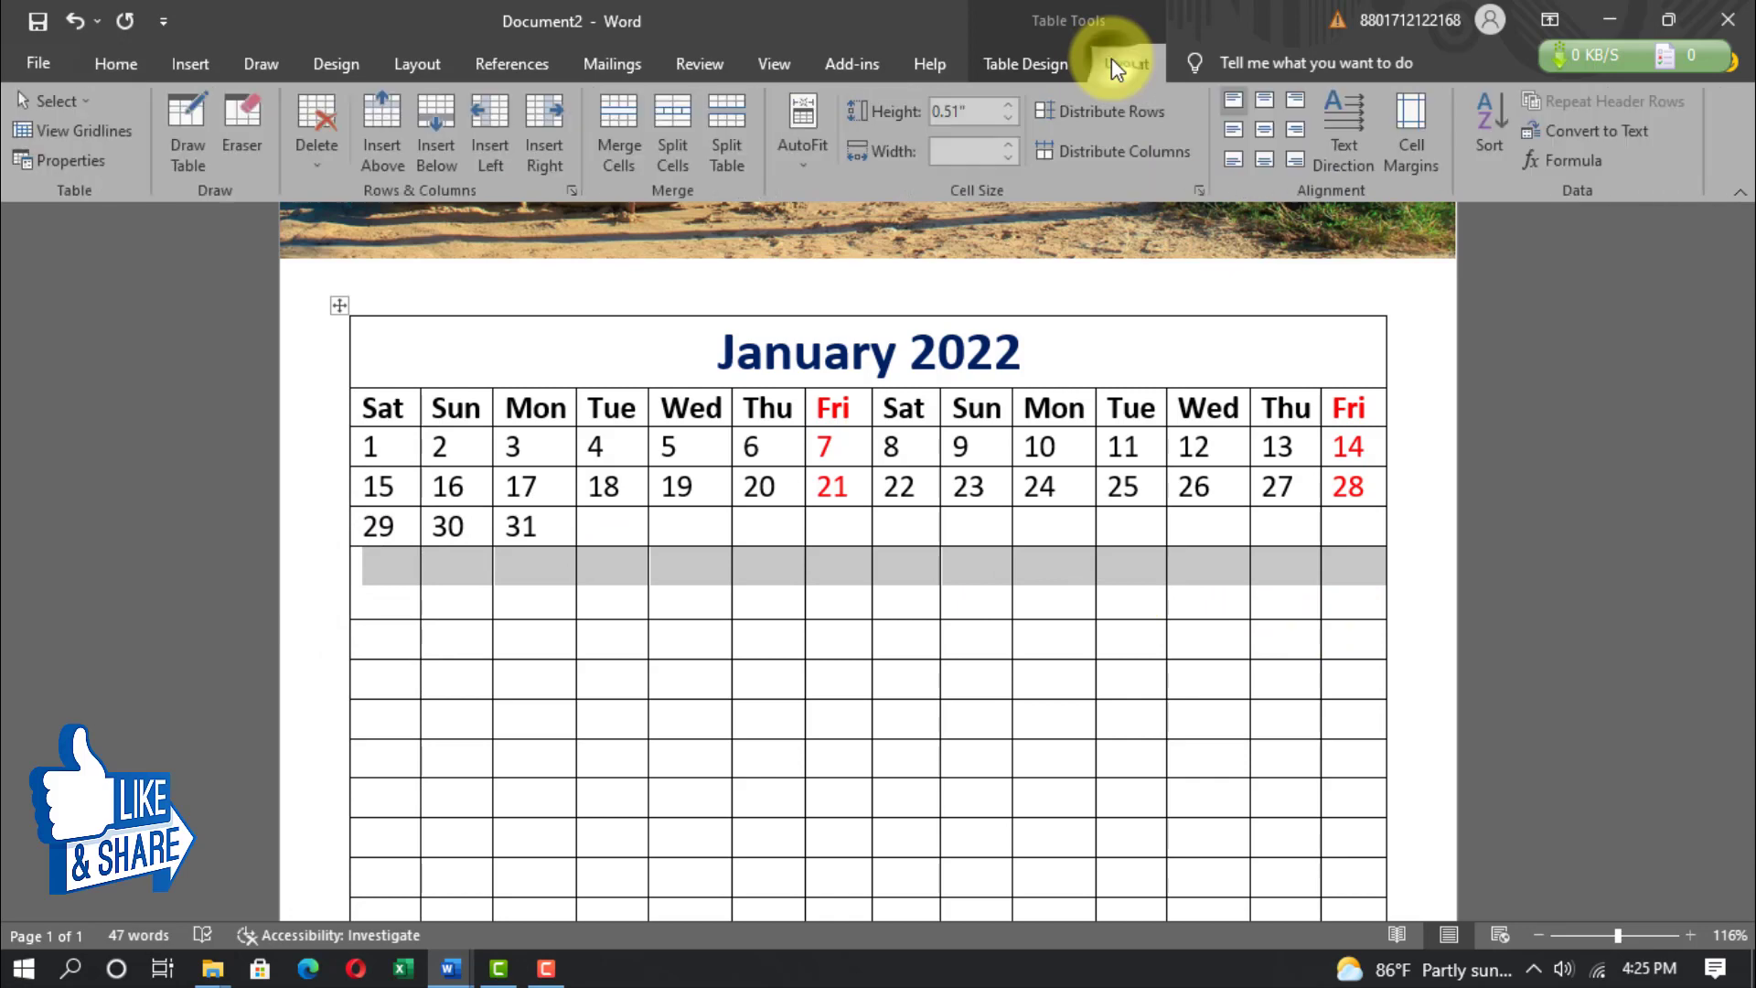
click(626, 134)
click(108, 63)
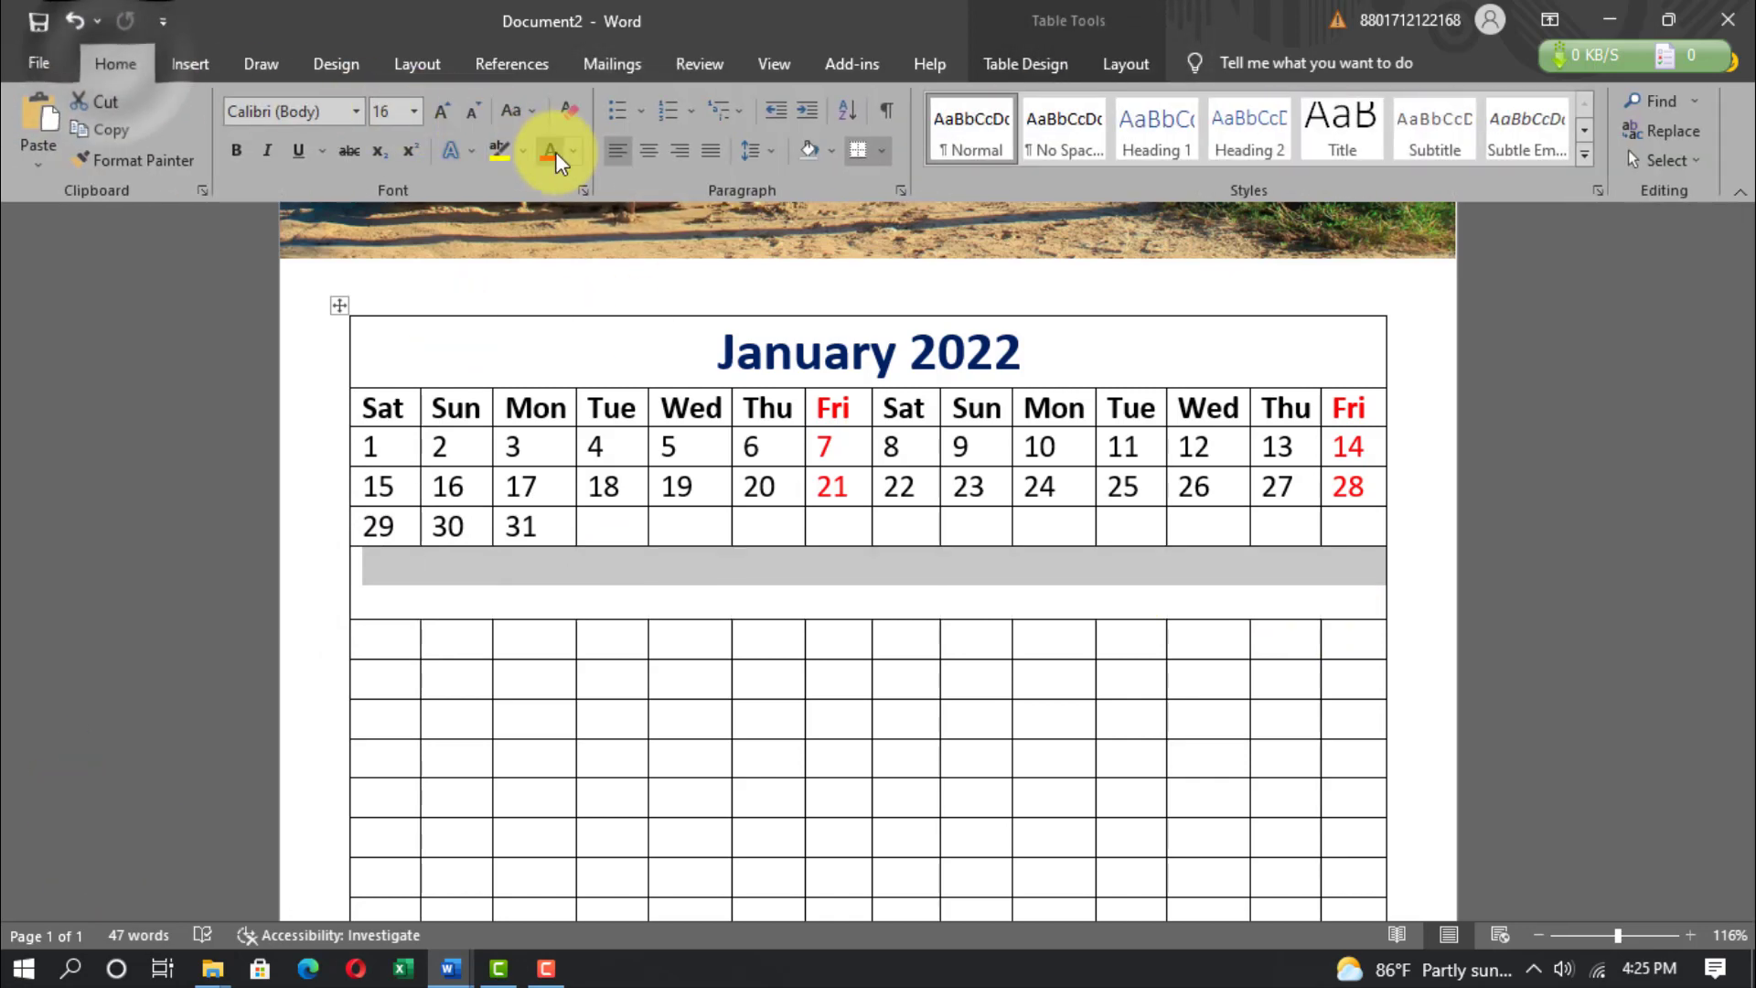
click(415, 112)
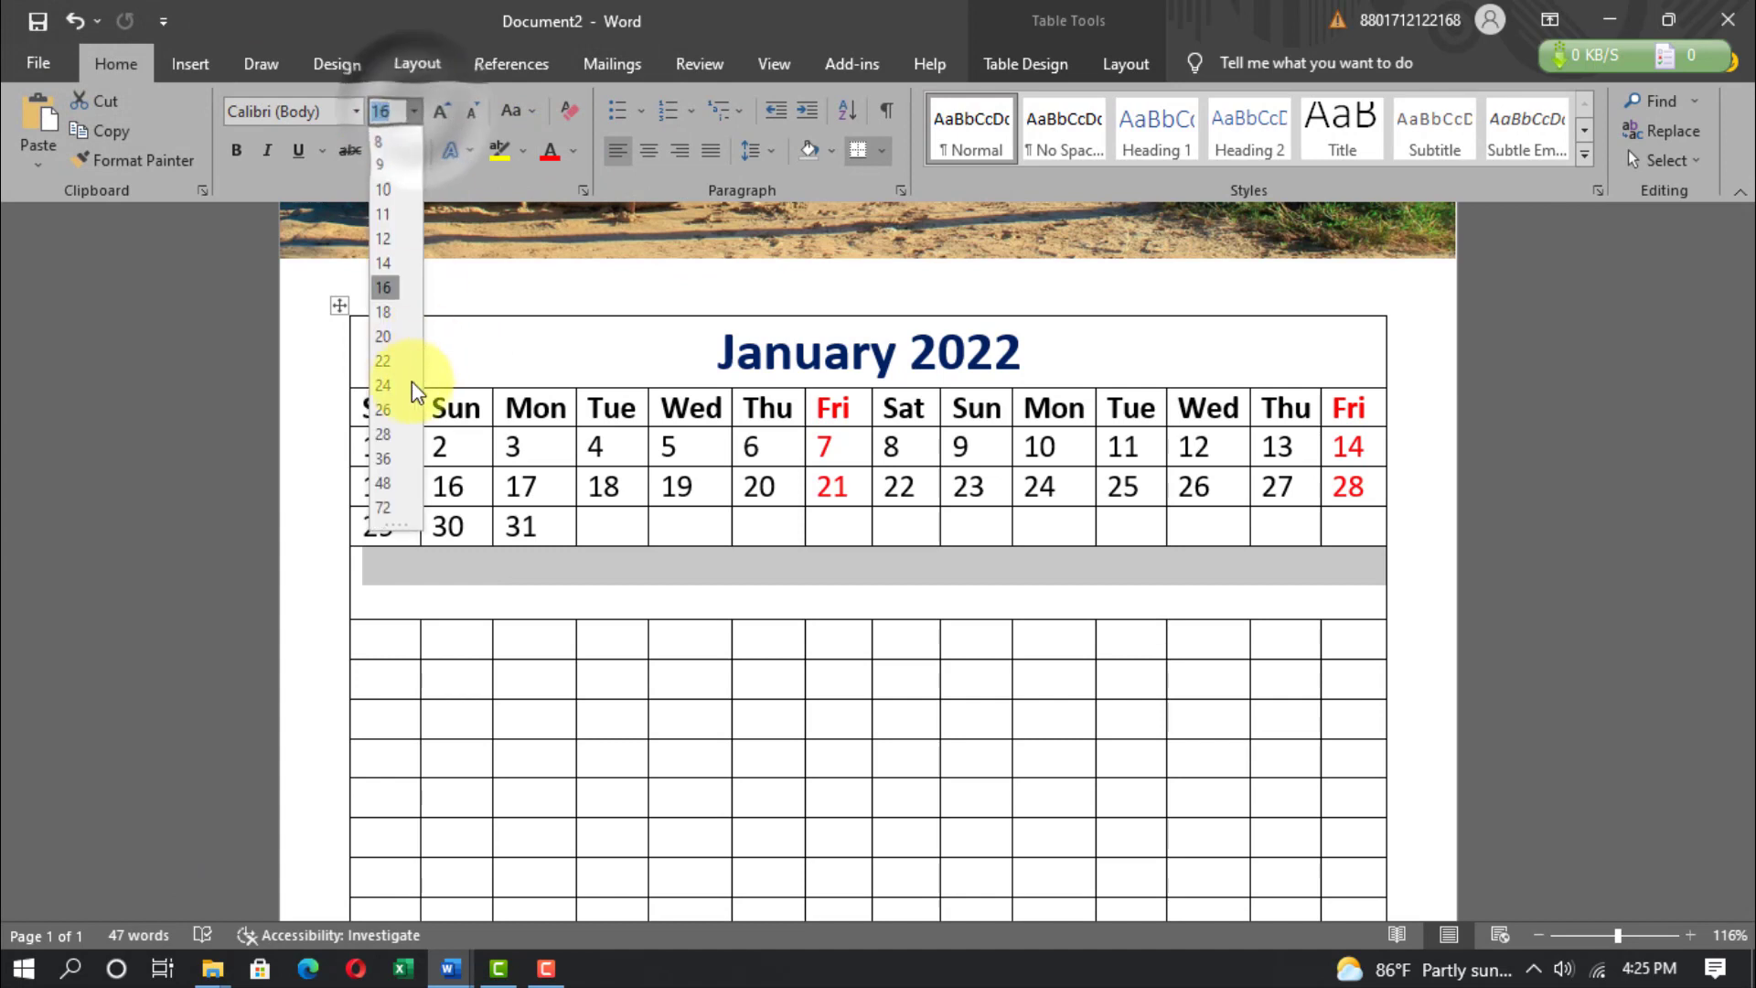
click(385, 433)
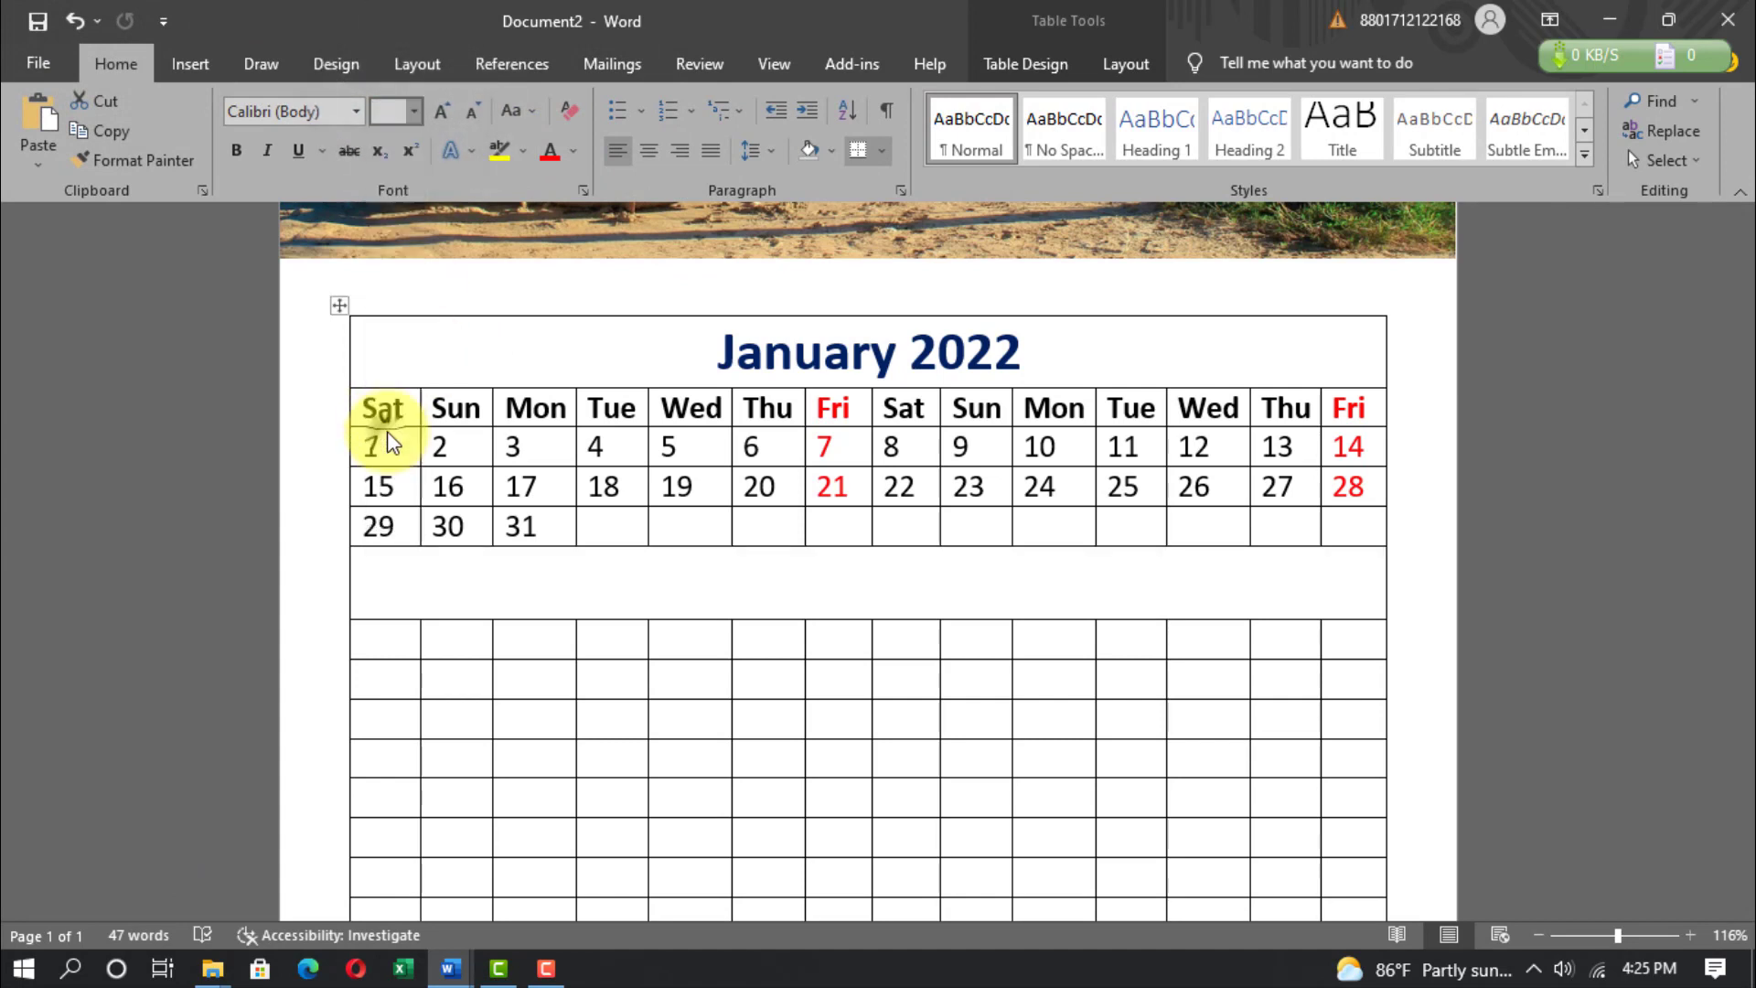
click(576, 148)
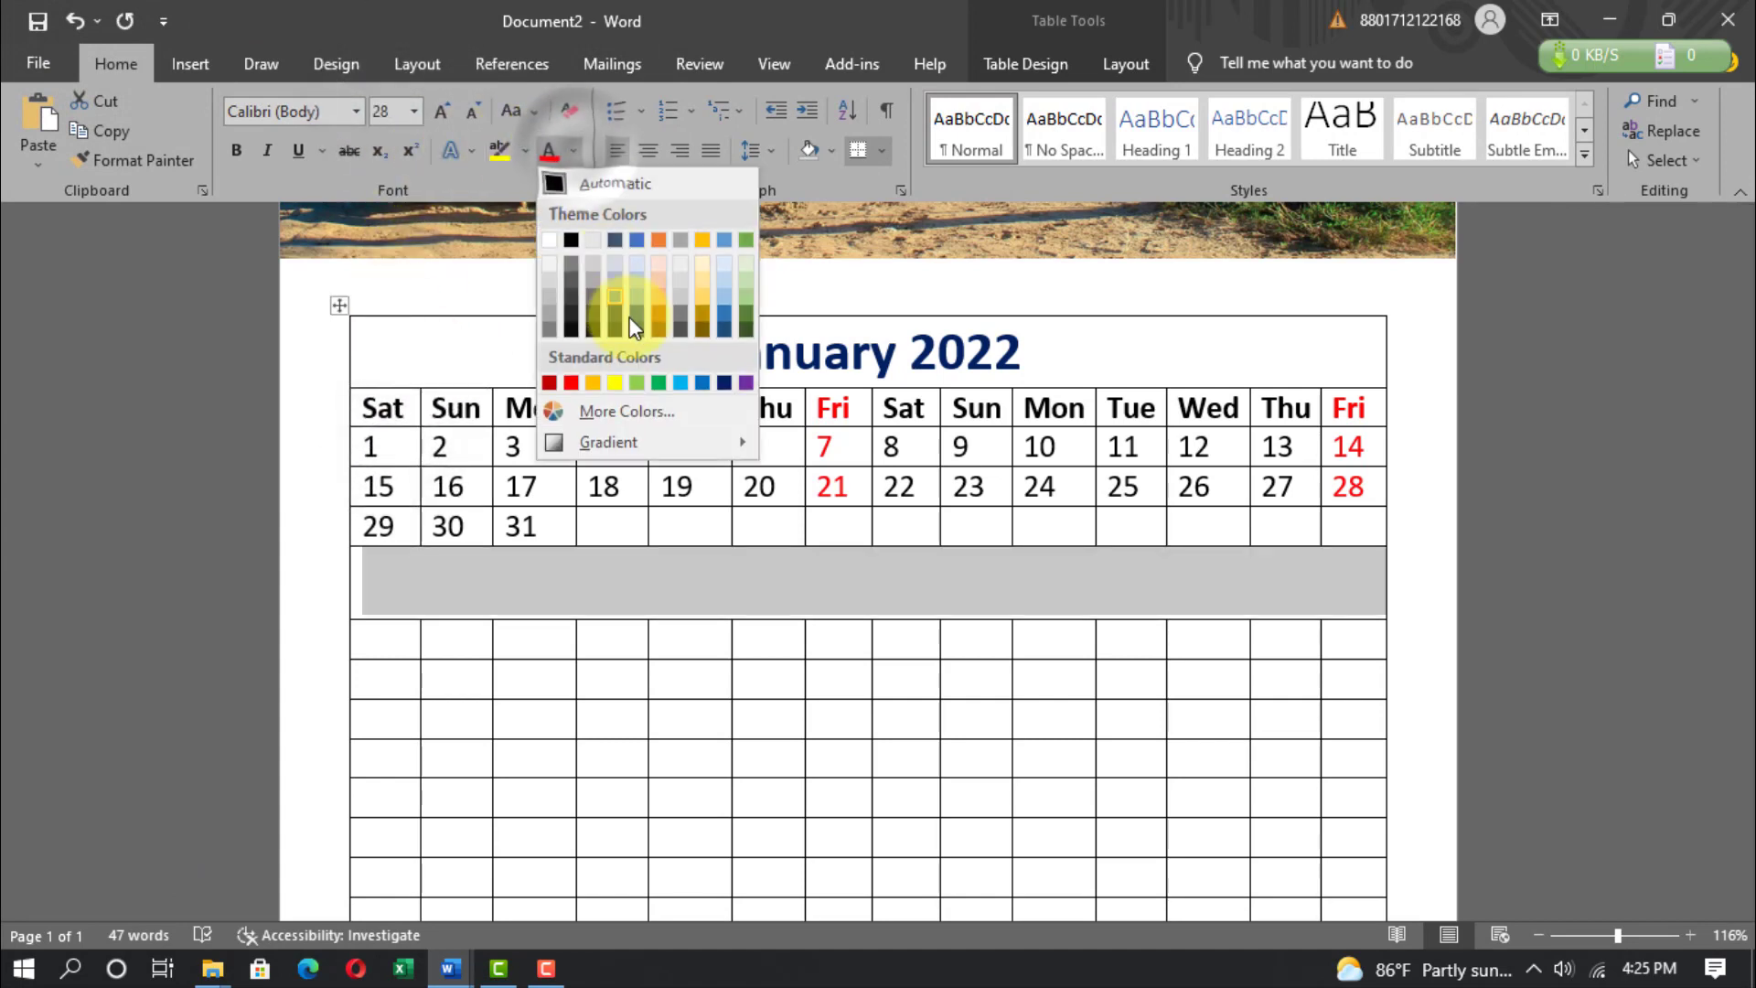
click(719, 383)
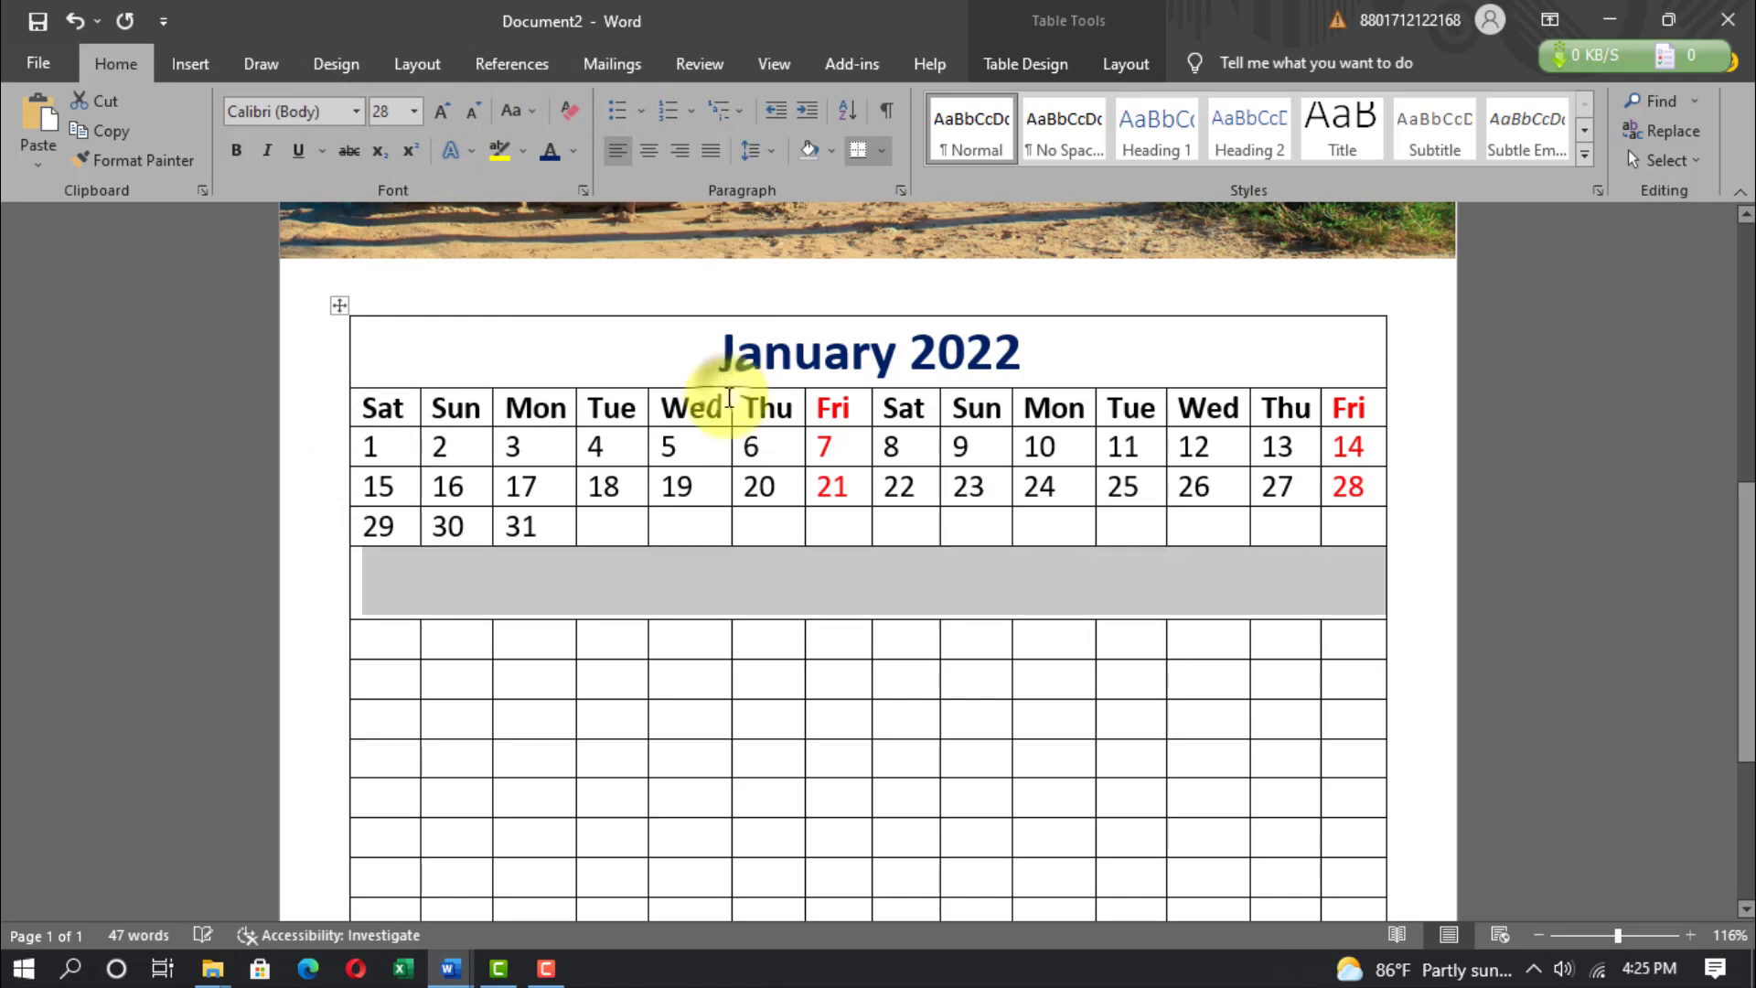
click(648, 150)
click(236, 150)
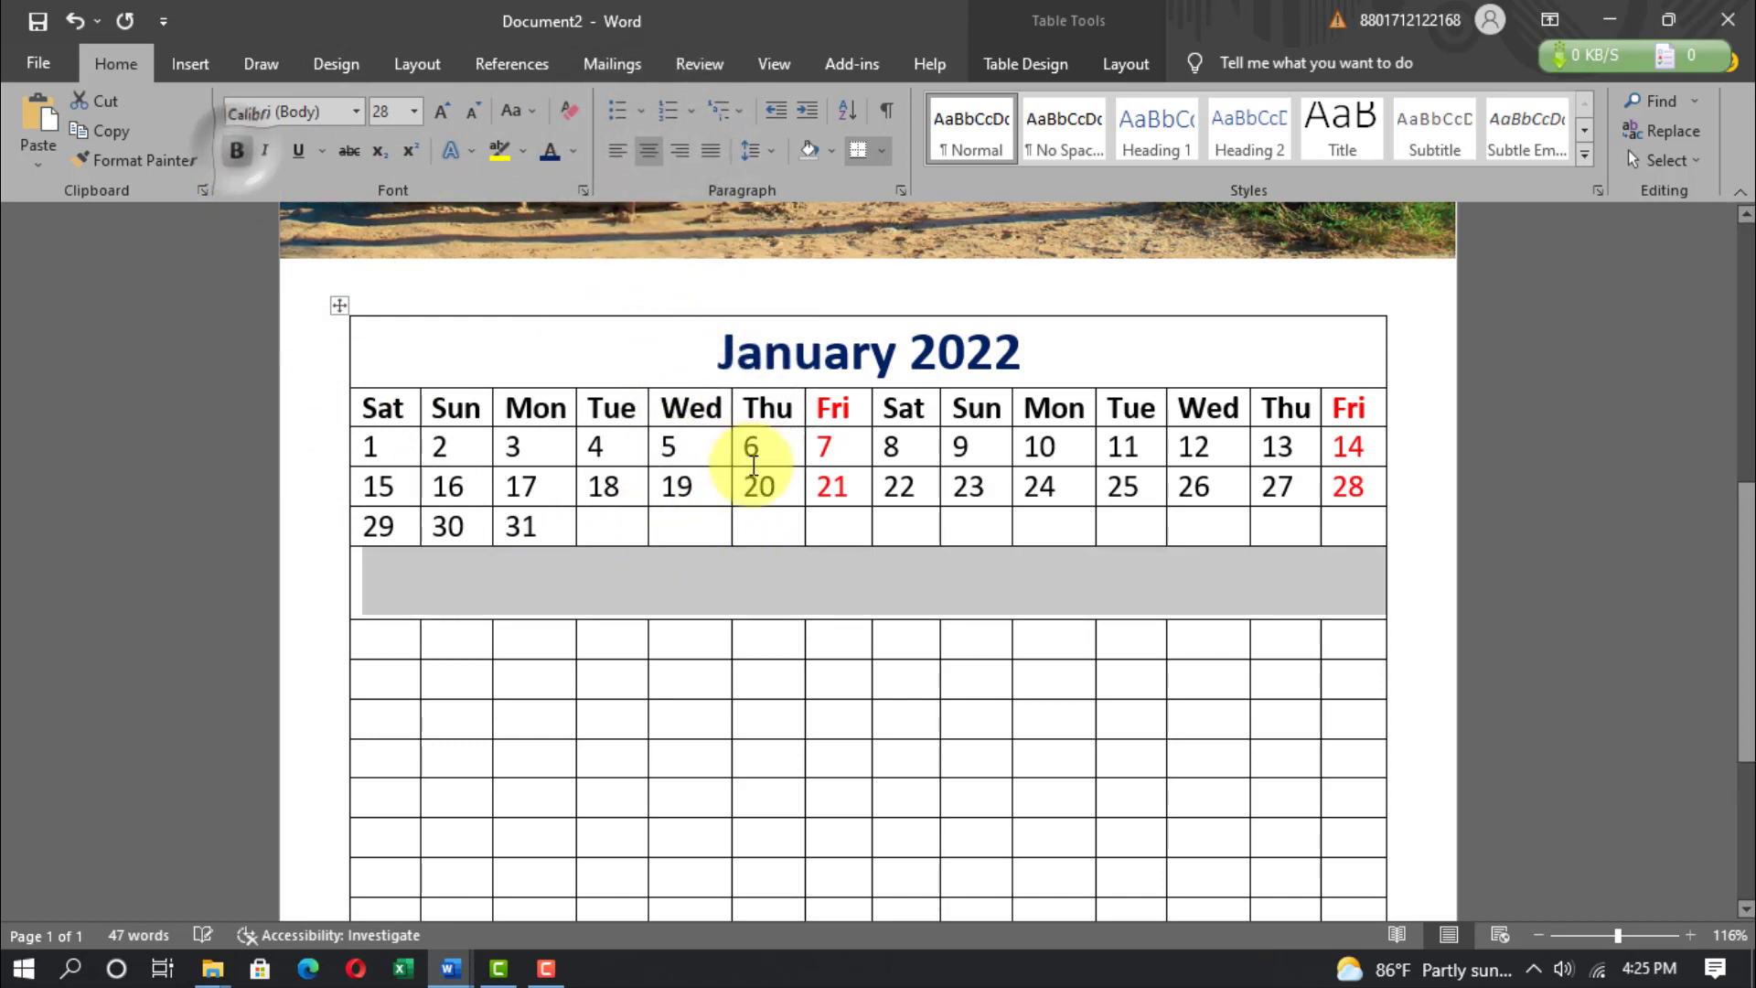
click(833, 576)
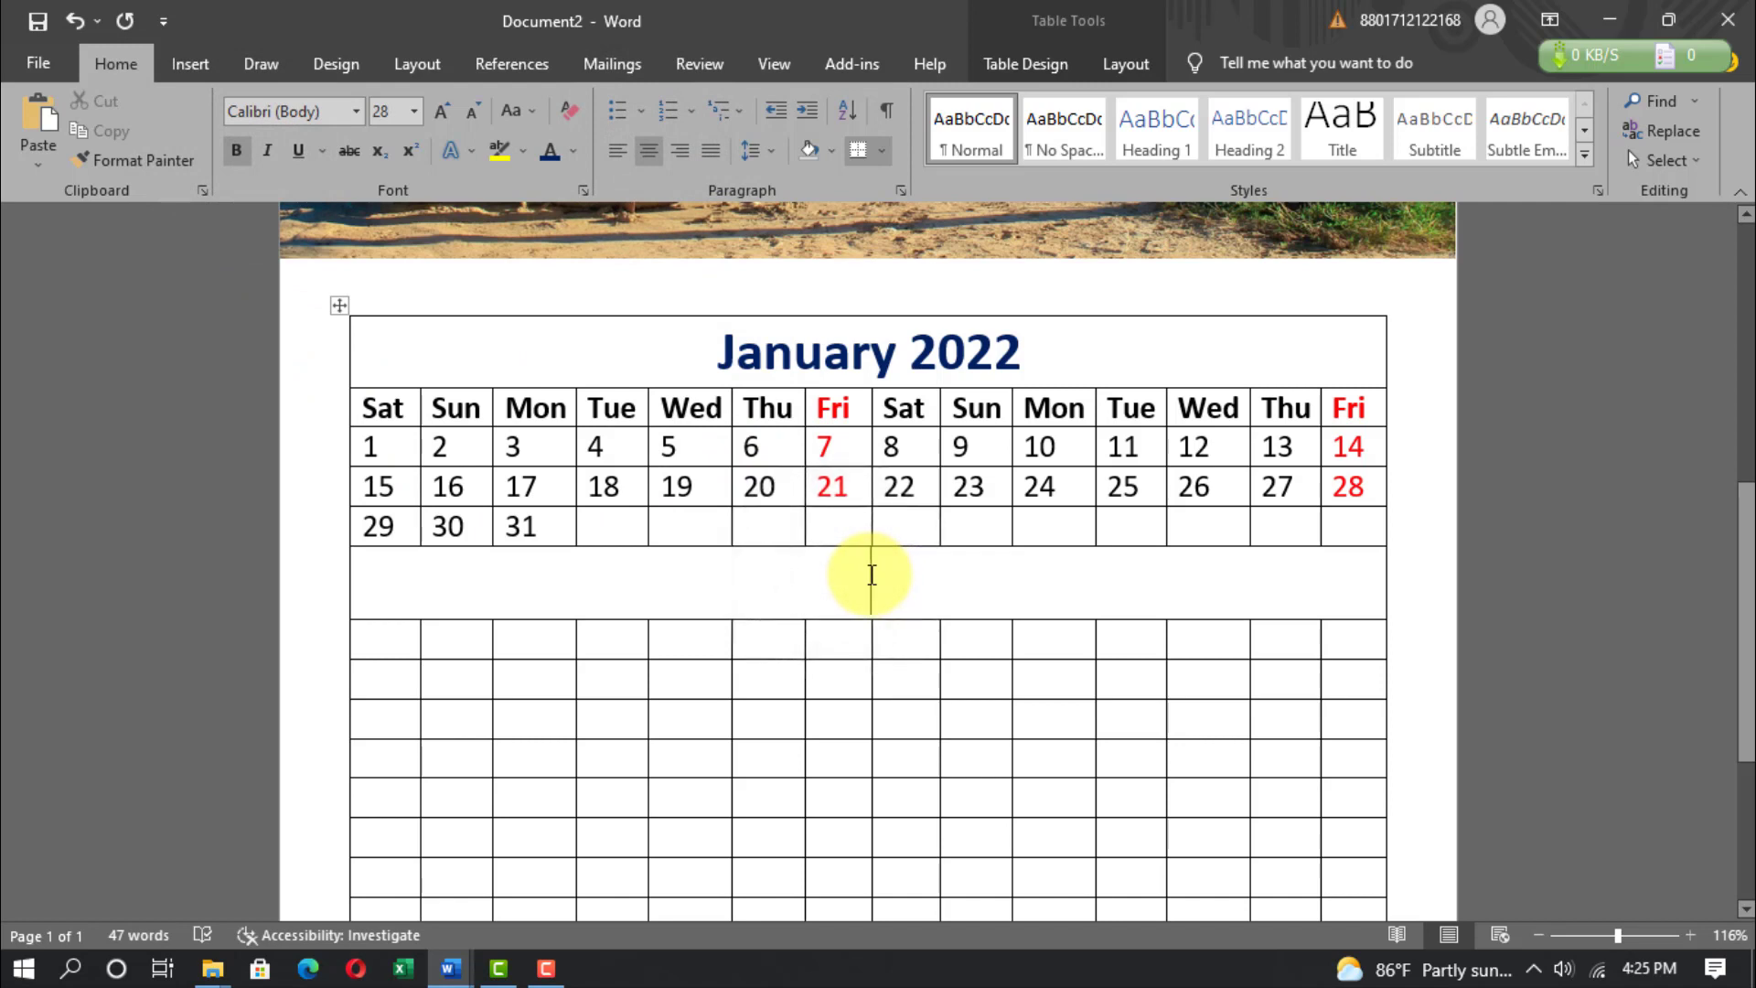
text(Febru)
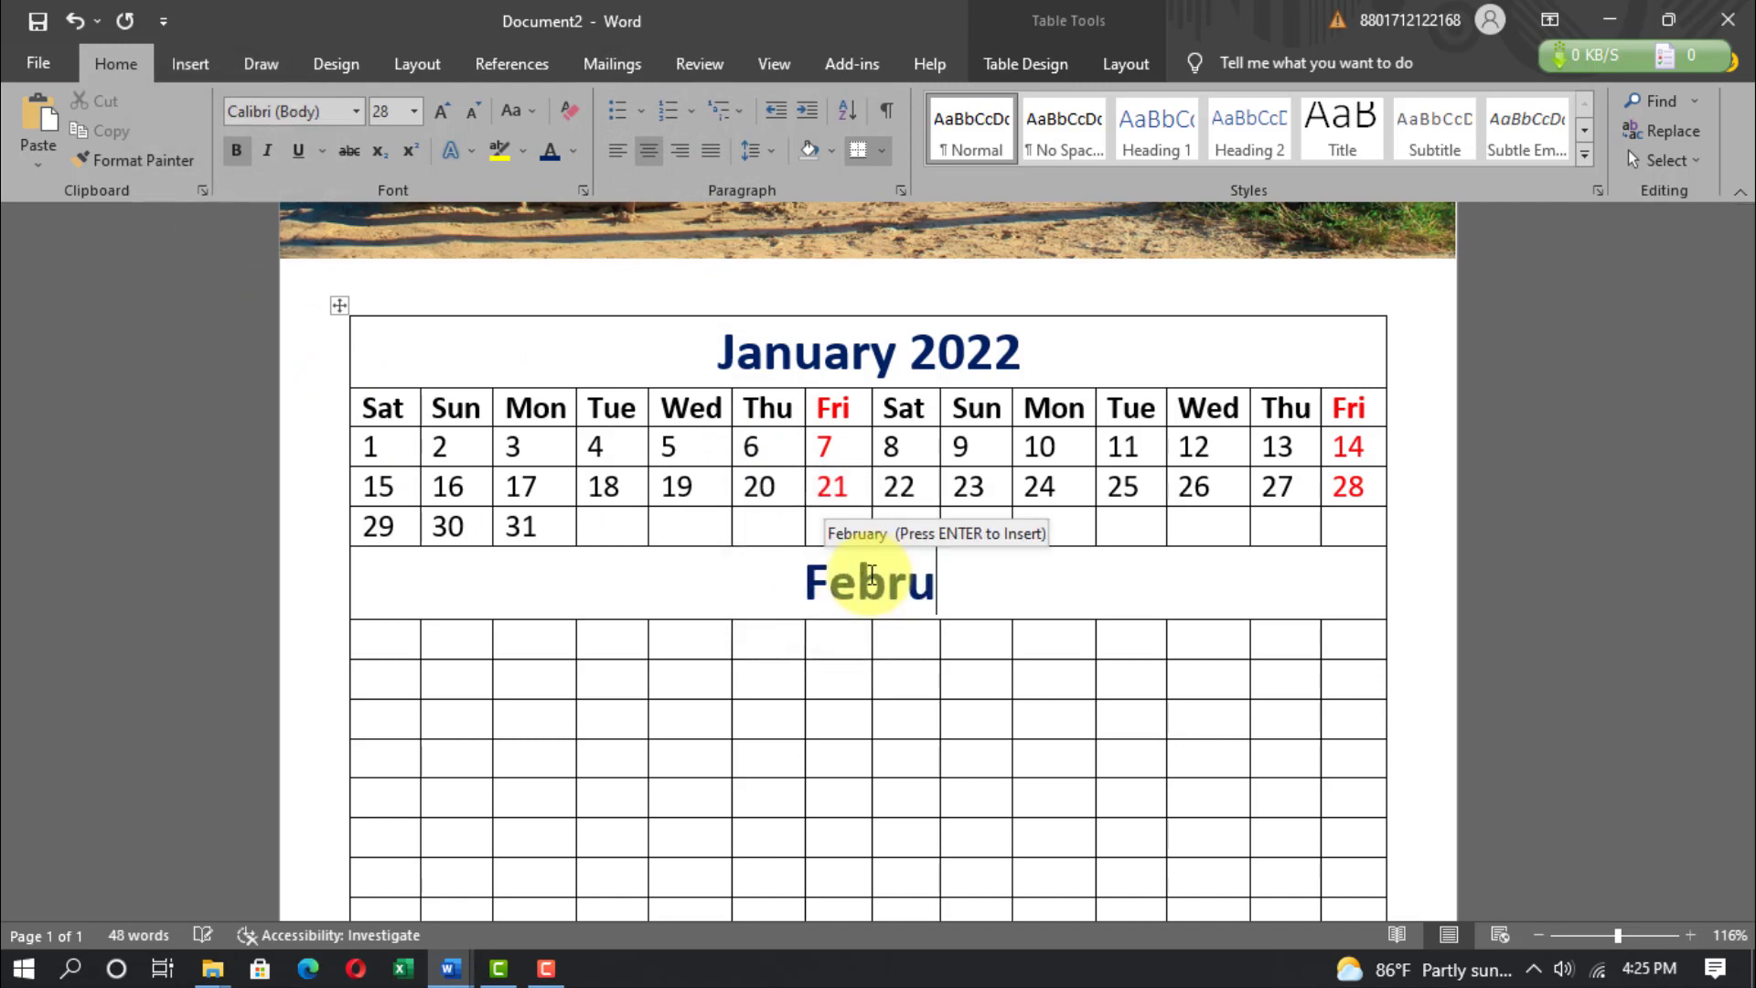
text(ary 2022)
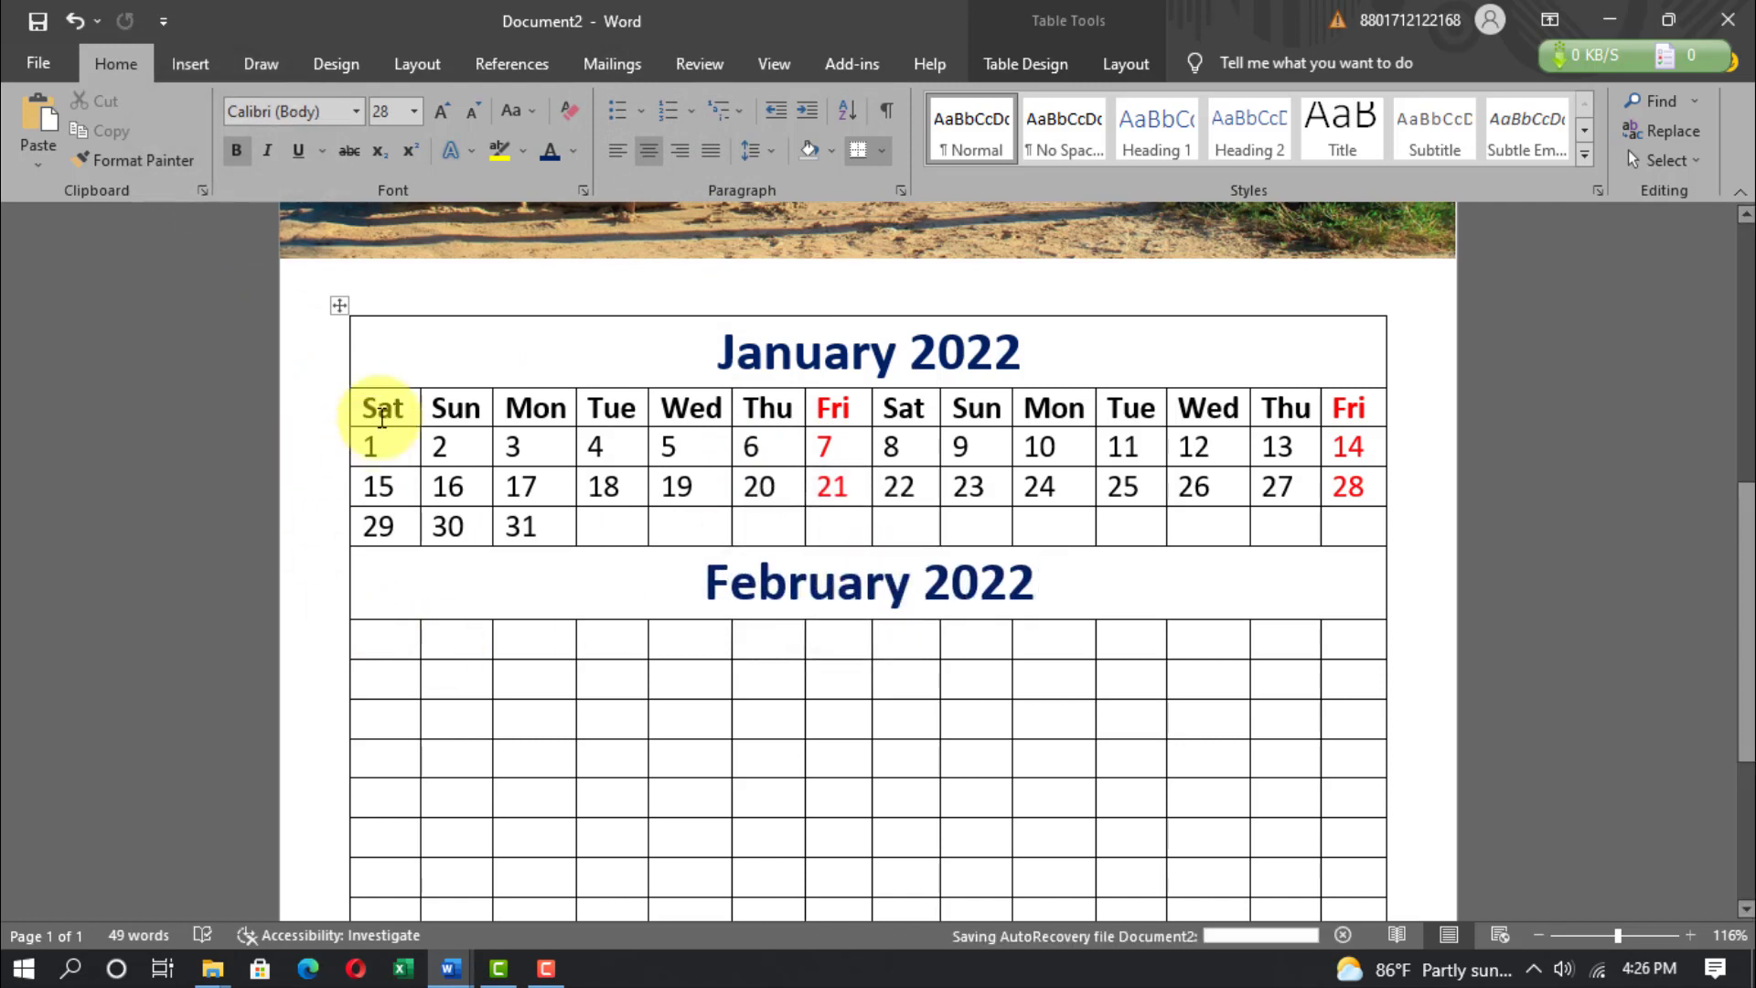
drag(368, 407, 1358, 417)
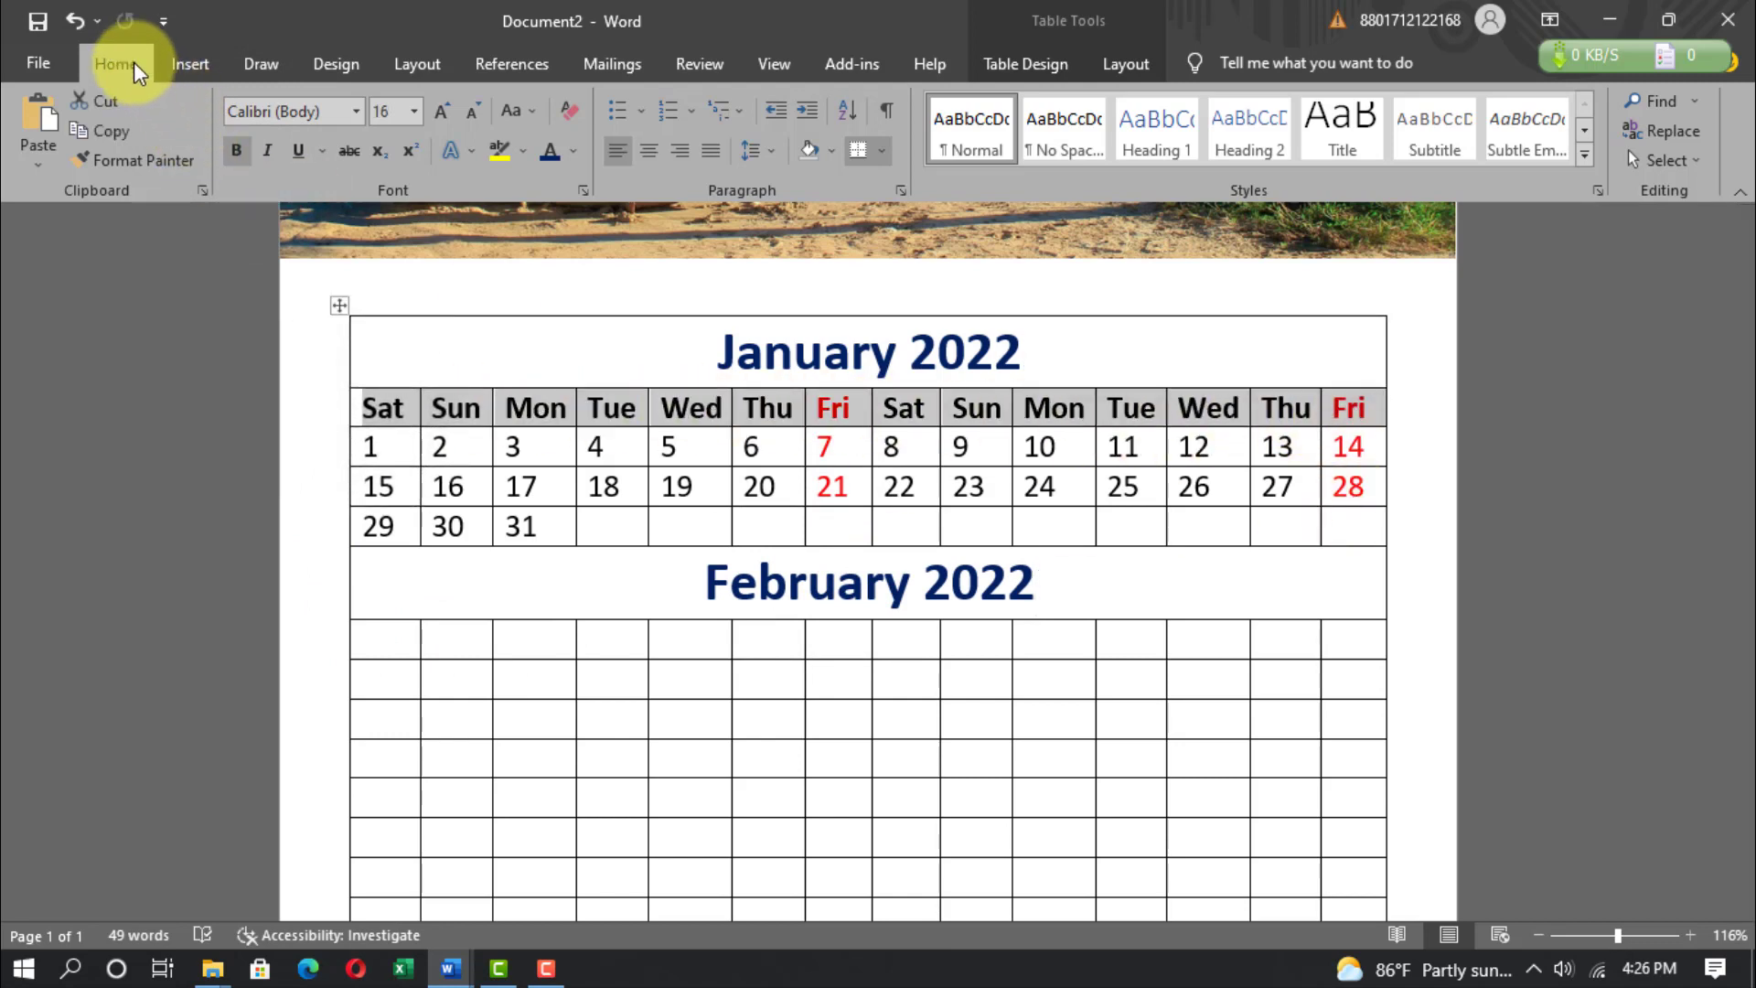
Copy January's Sat–Fri weekday header row into February's first row.
key(ctrl+c)
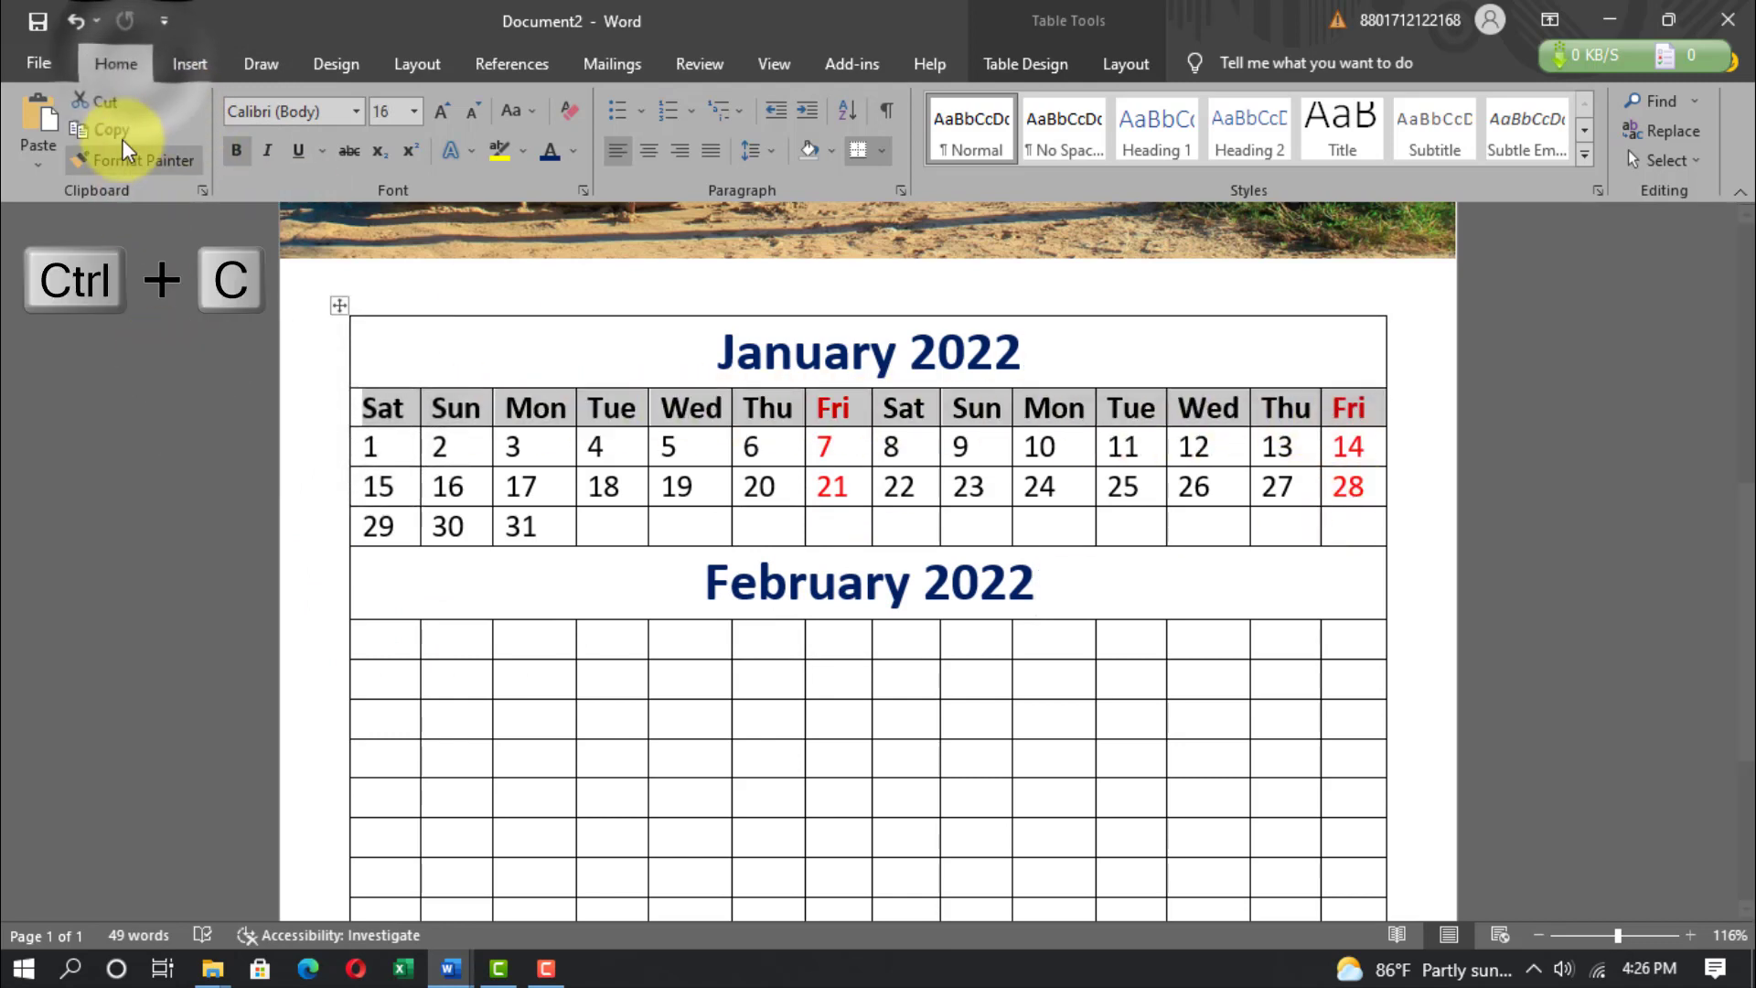
click(395, 644)
key(ctrl+v)
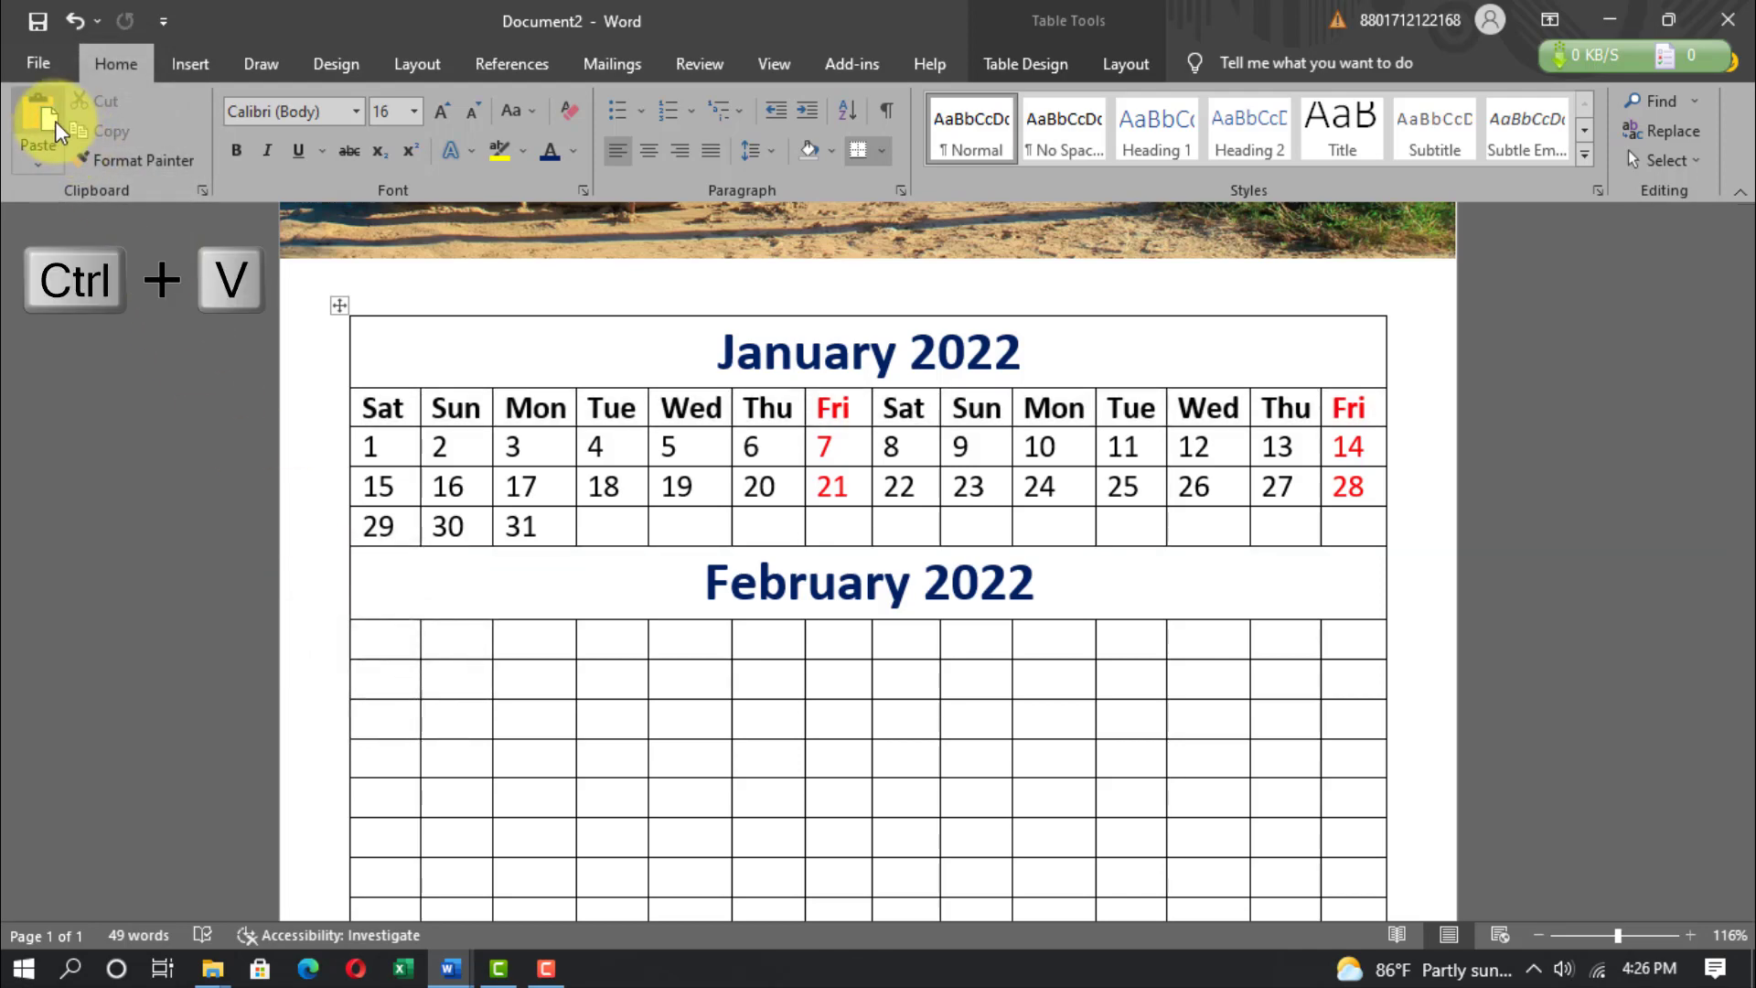
click(1477, 672)
Make February's fifth row taller and select it.
click(964, 686)
scroll(823, 658, down, 2)
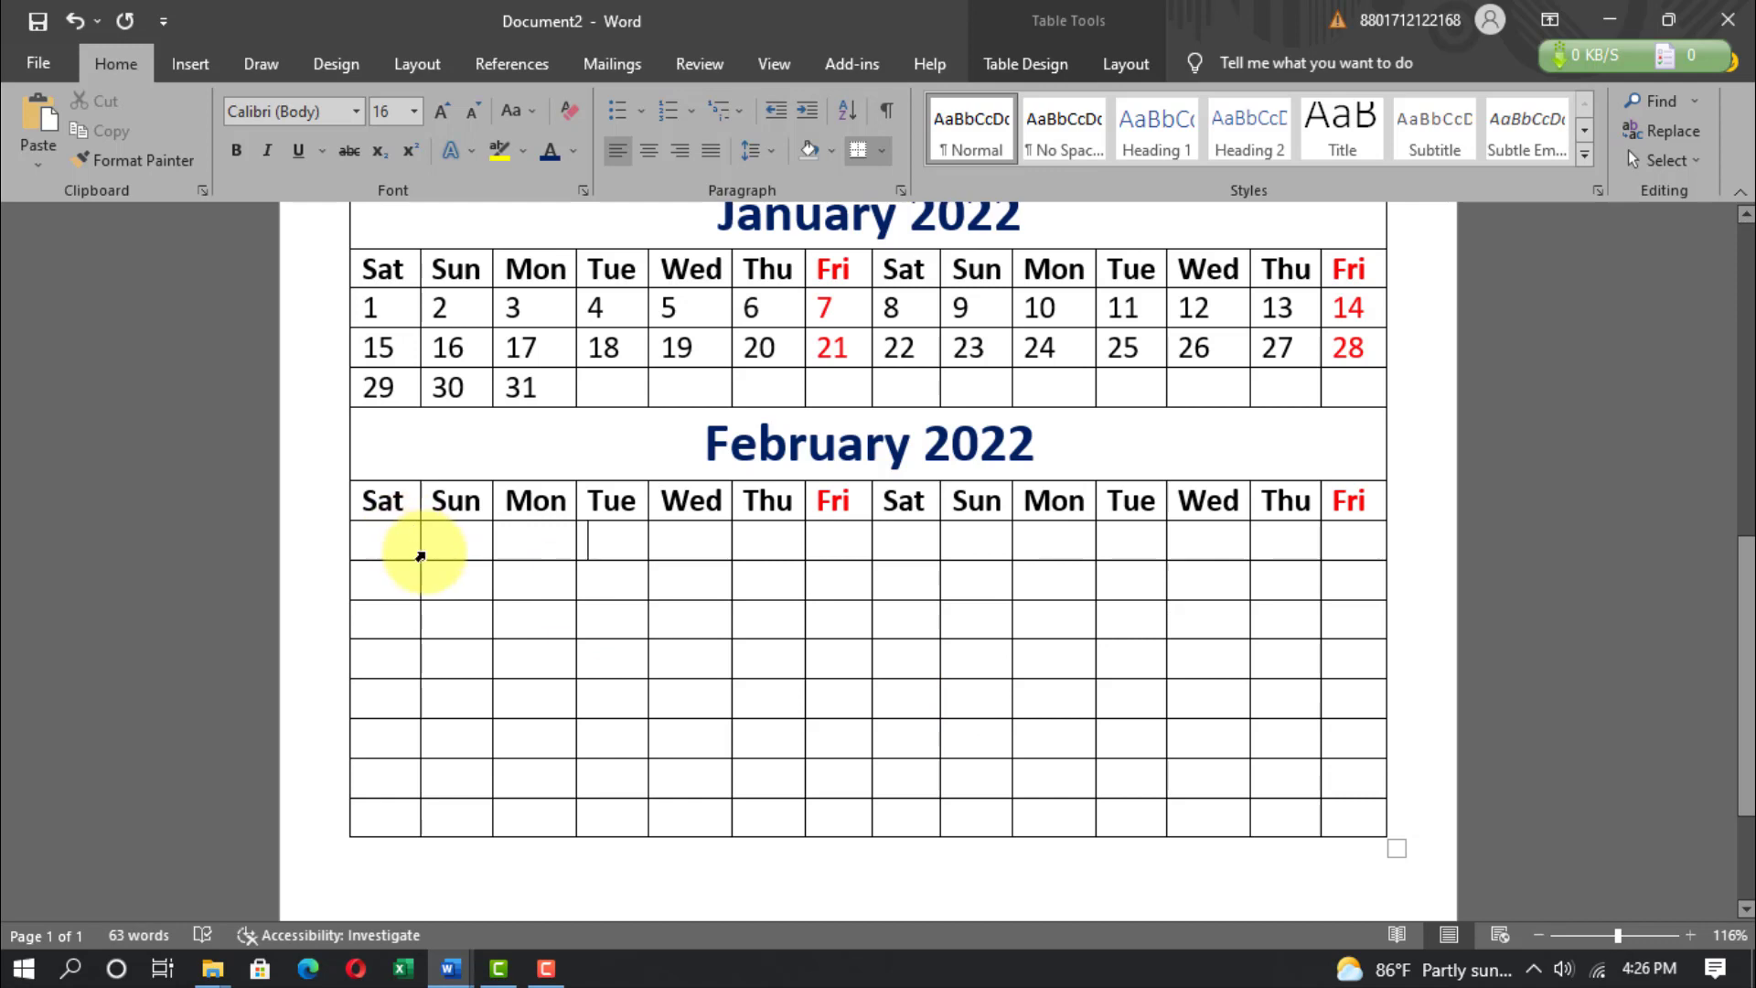
drag(365, 678, 366, 711)
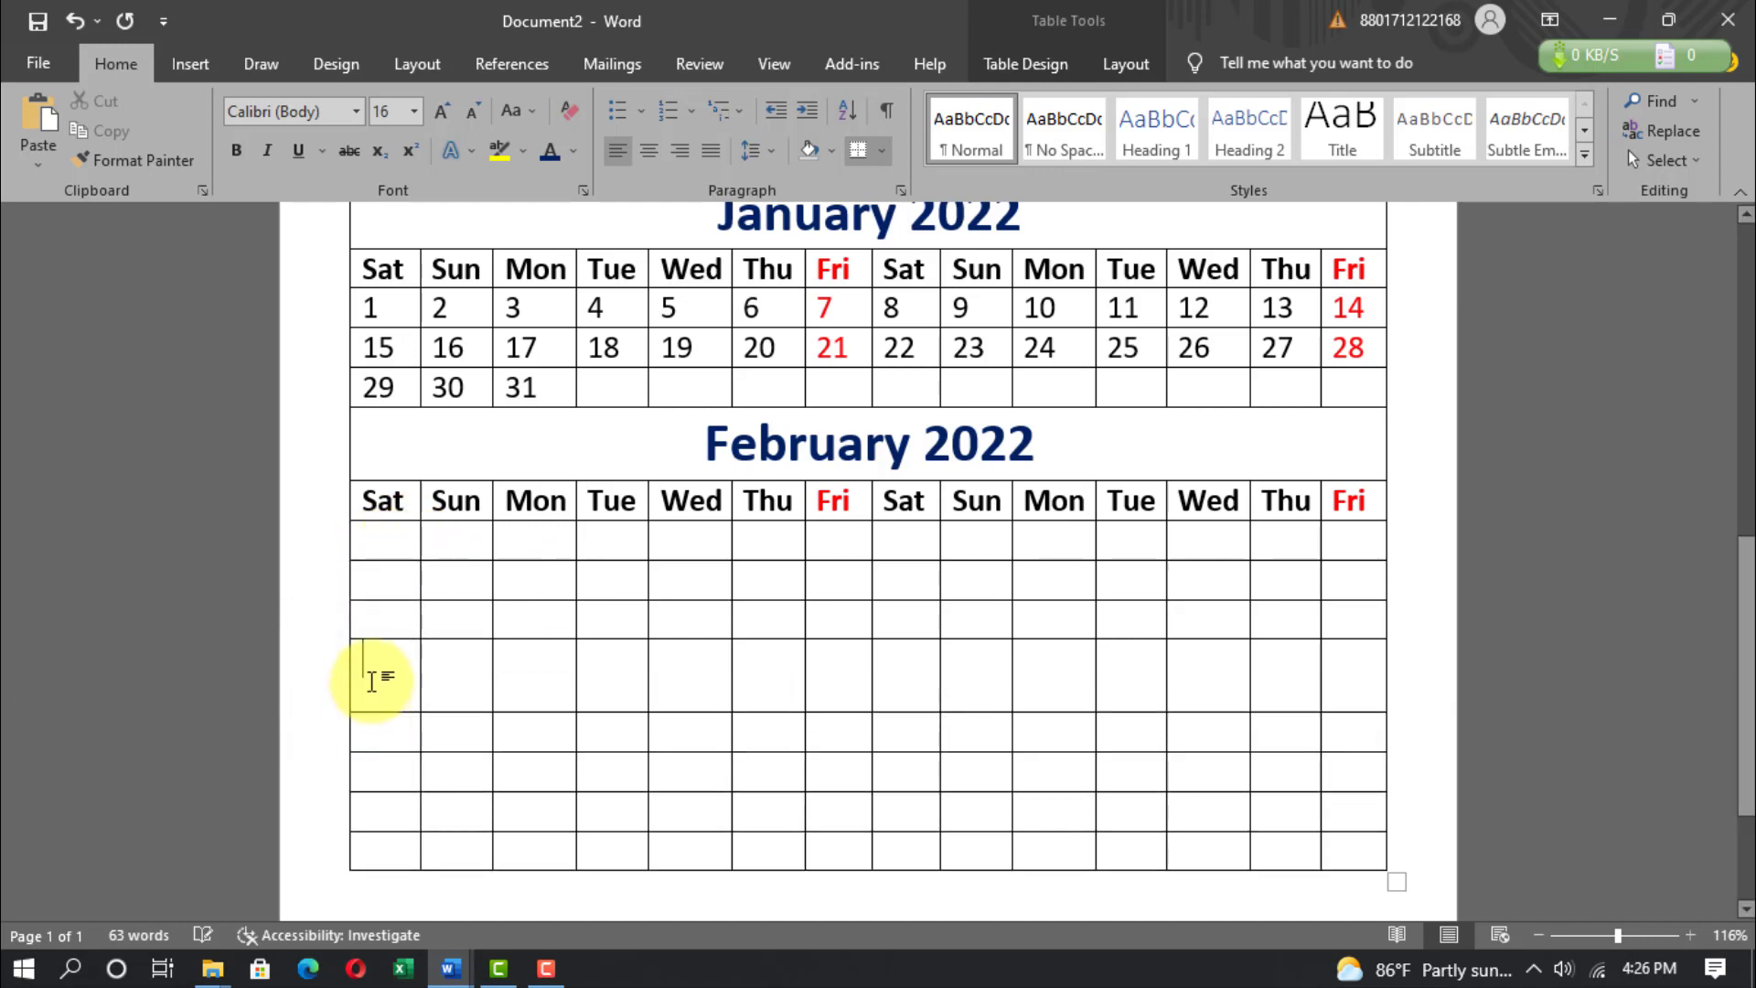
drag(713, 674, 1325, 697)
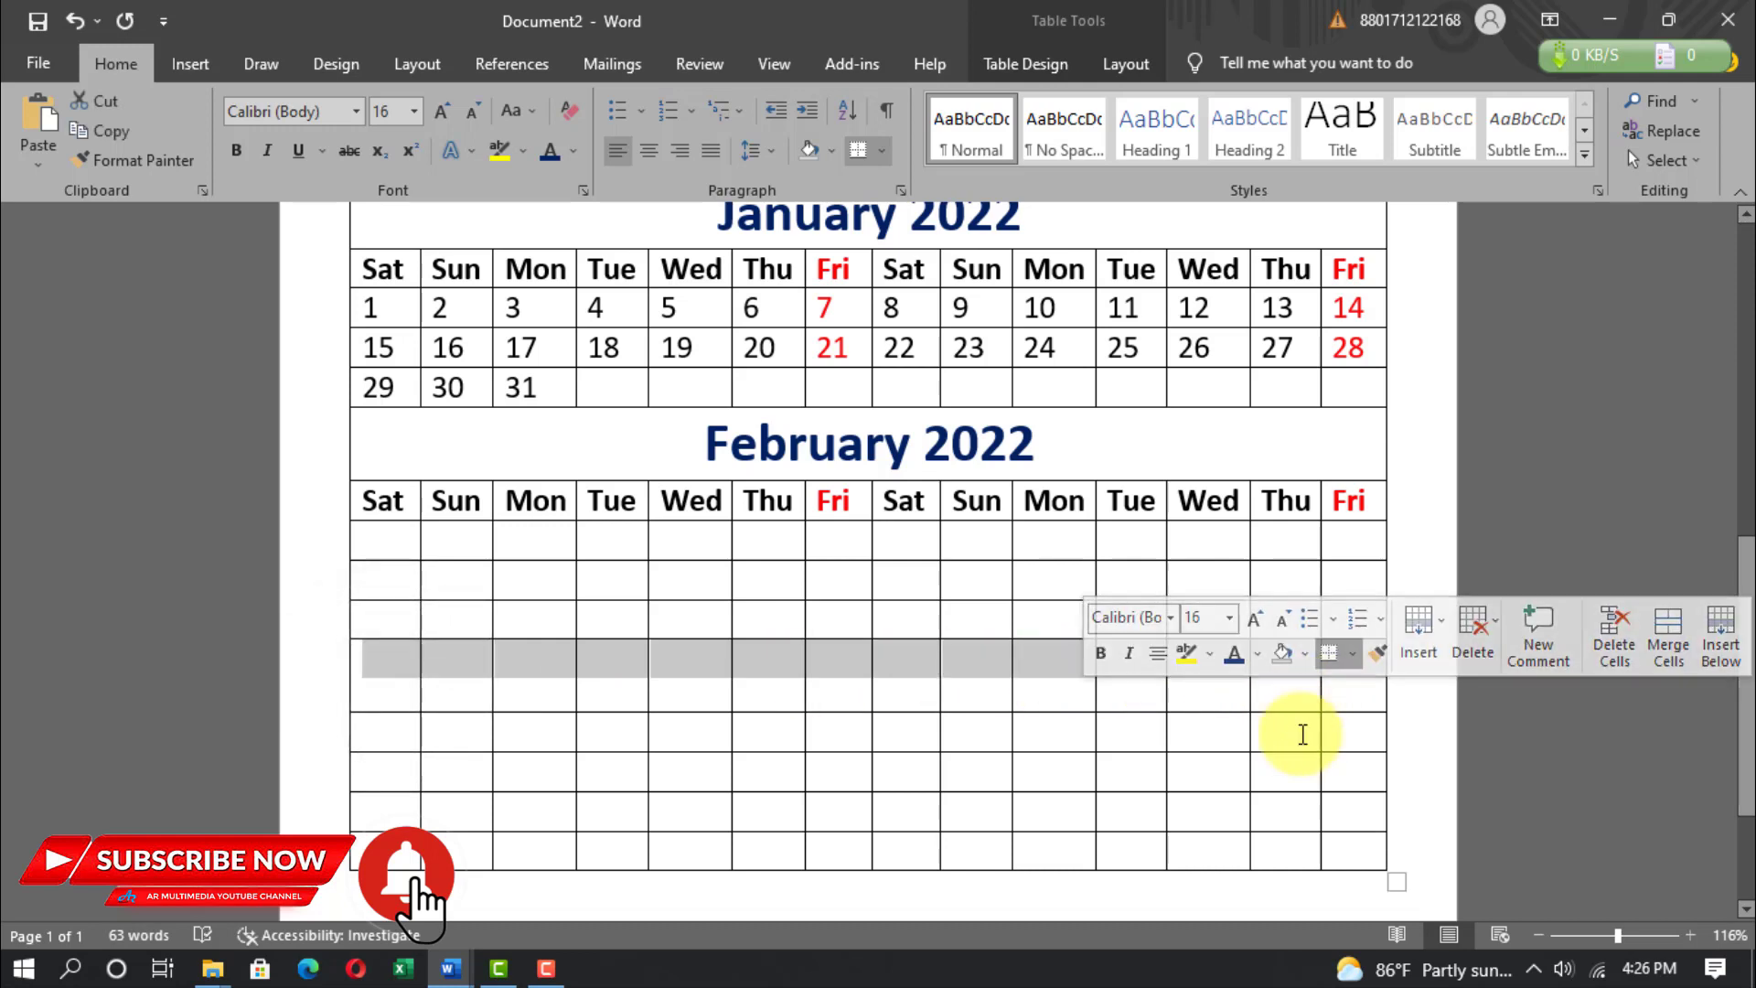
Merge February's fifth row and title it 'March 2022' in 28 pt bold, centered dark blue.
click(1126, 63)
click(617, 139)
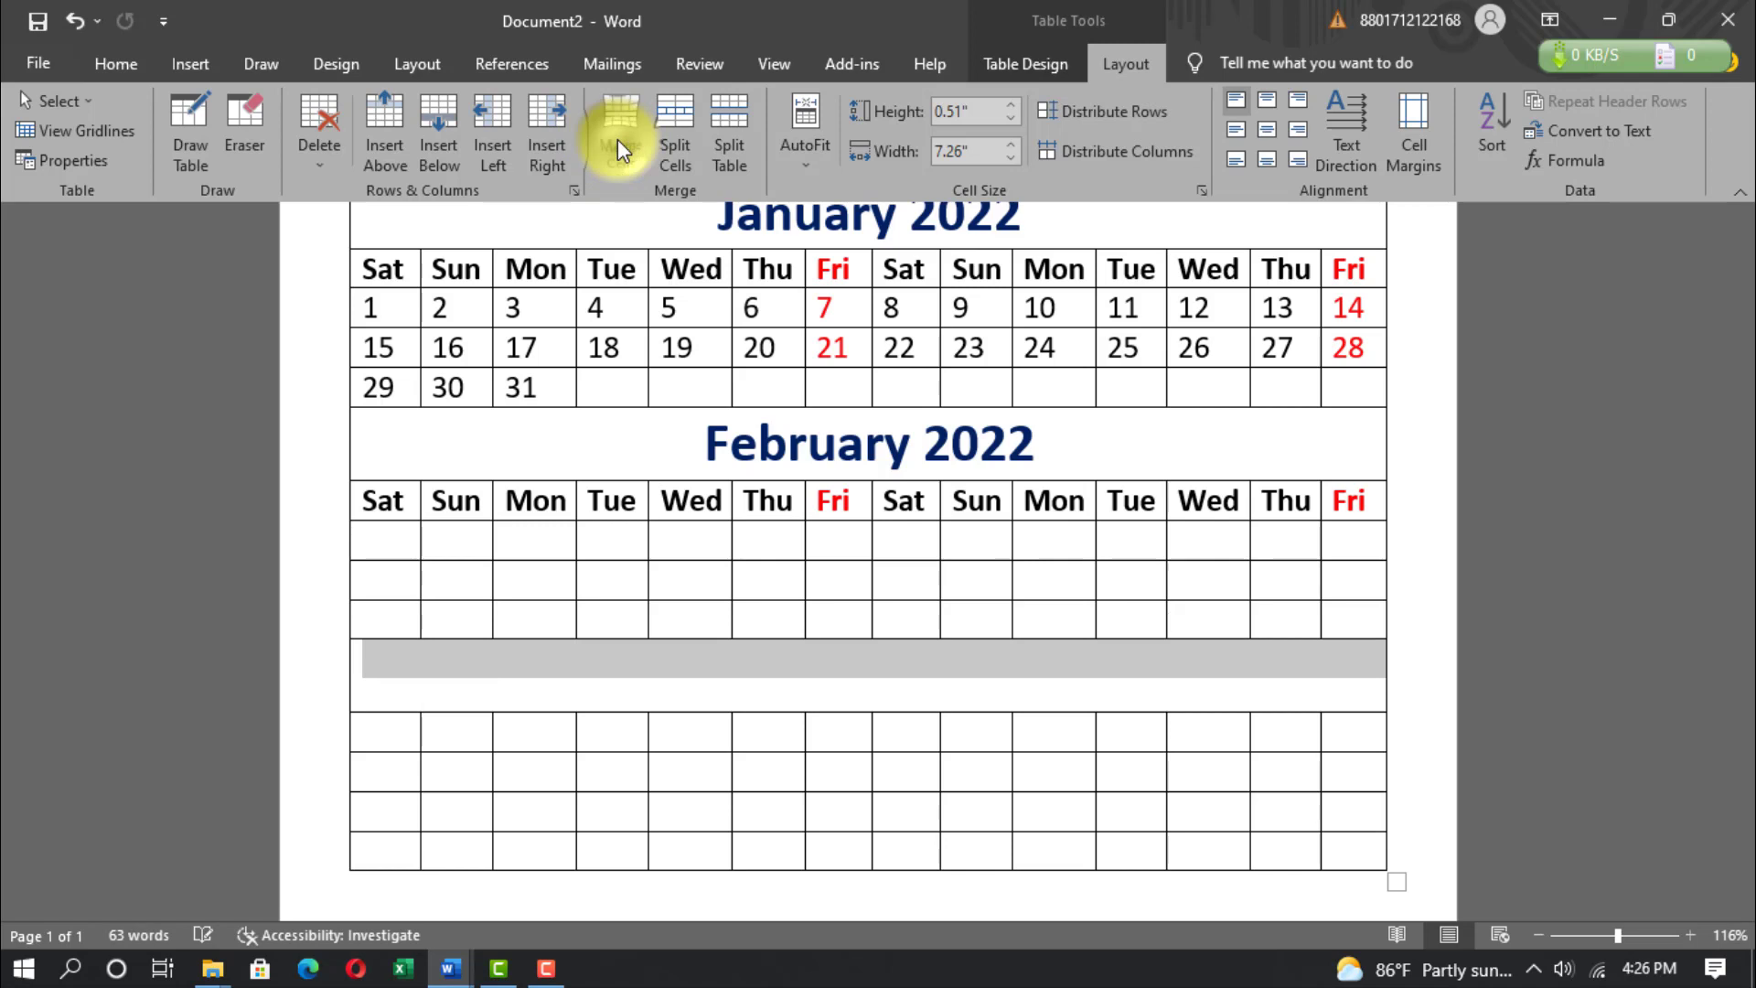
click(111, 66)
click(417, 113)
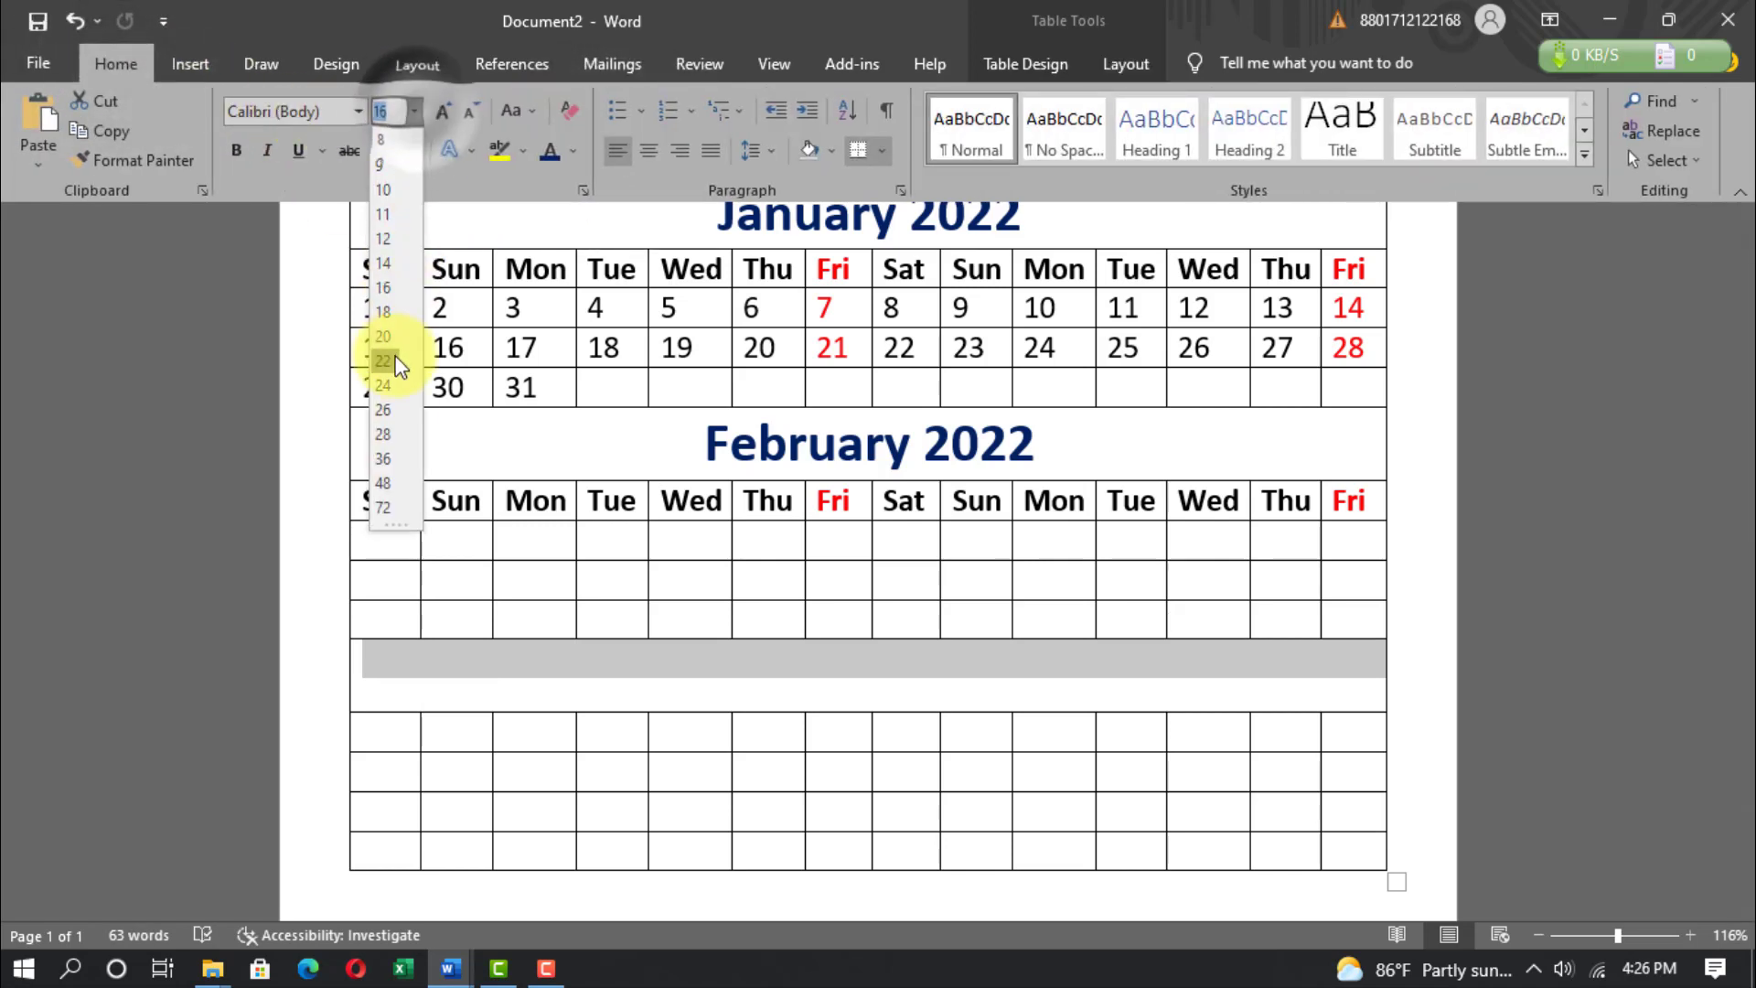
click(389, 437)
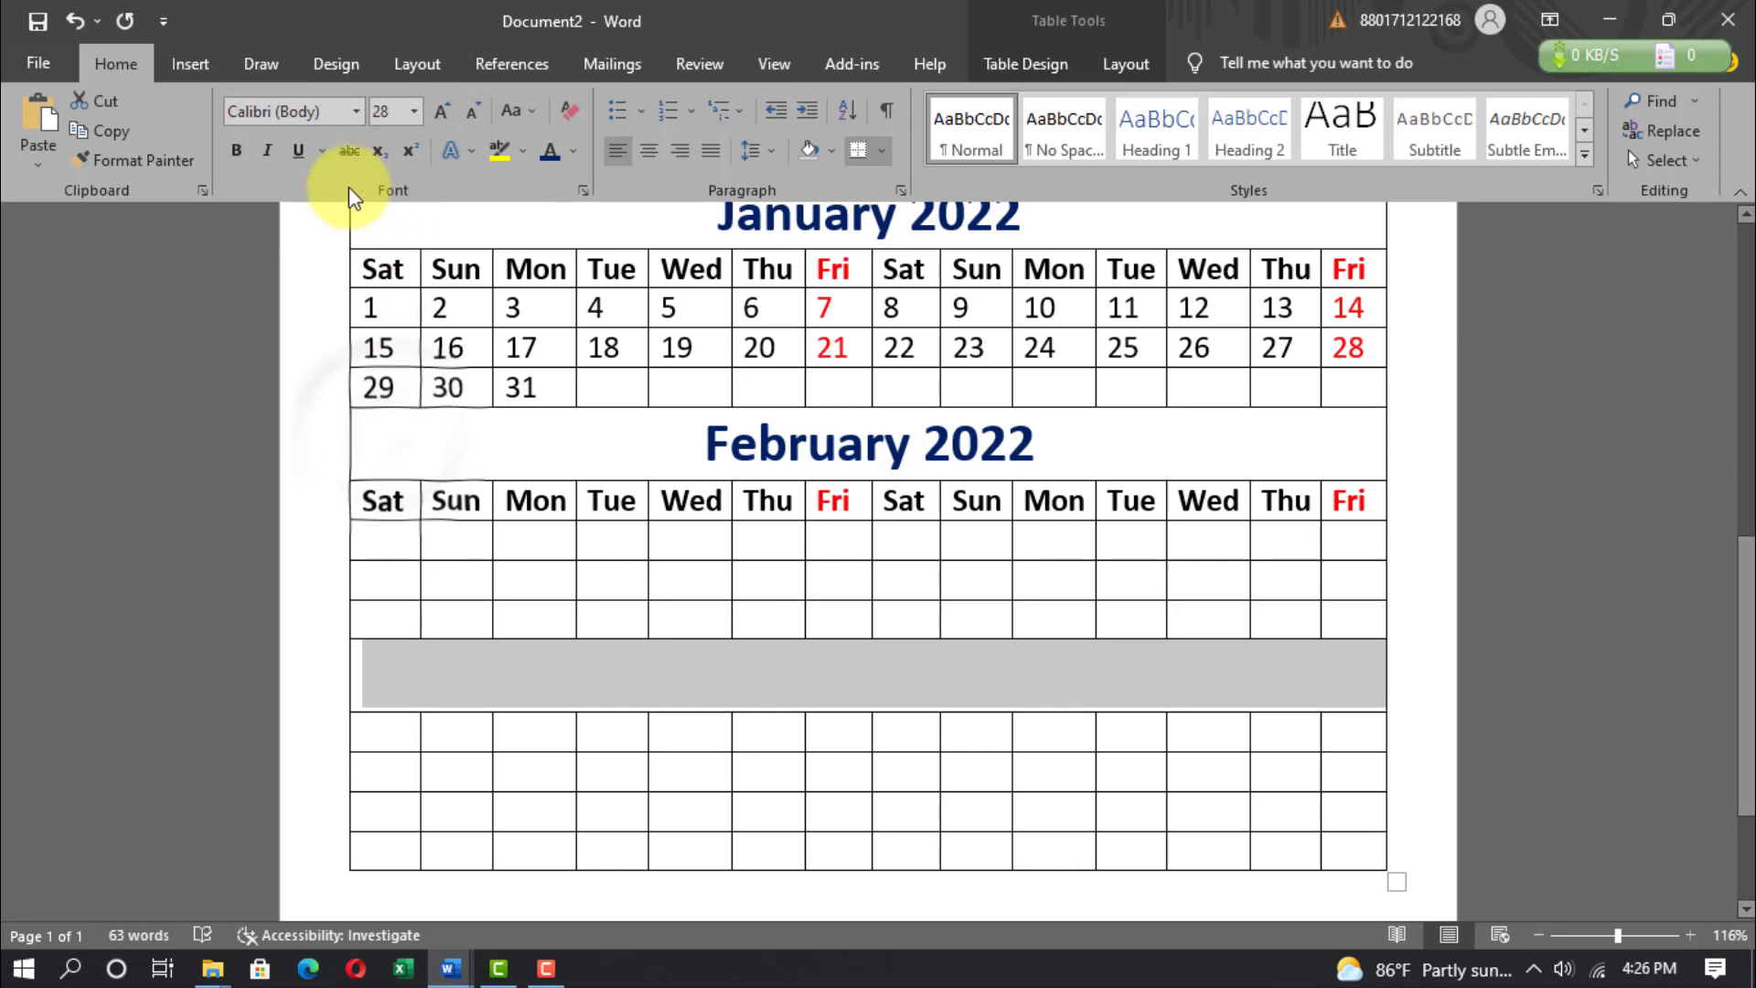
click(236, 150)
click(574, 151)
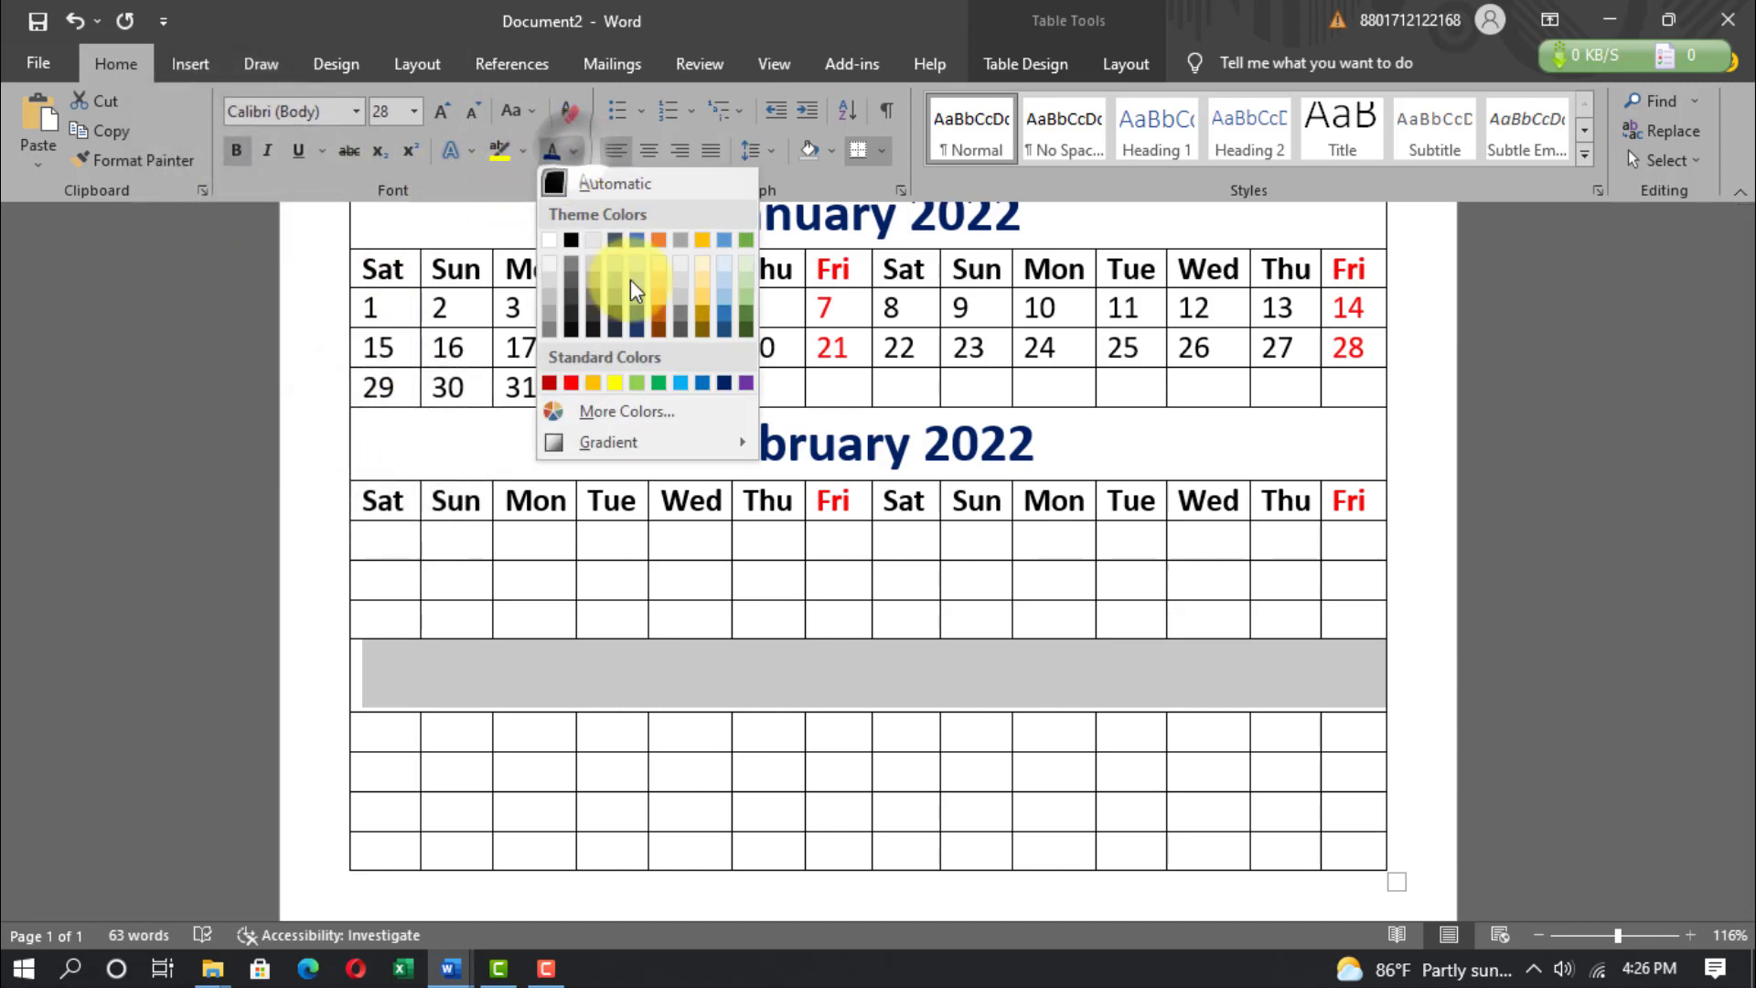
click(716, 381)
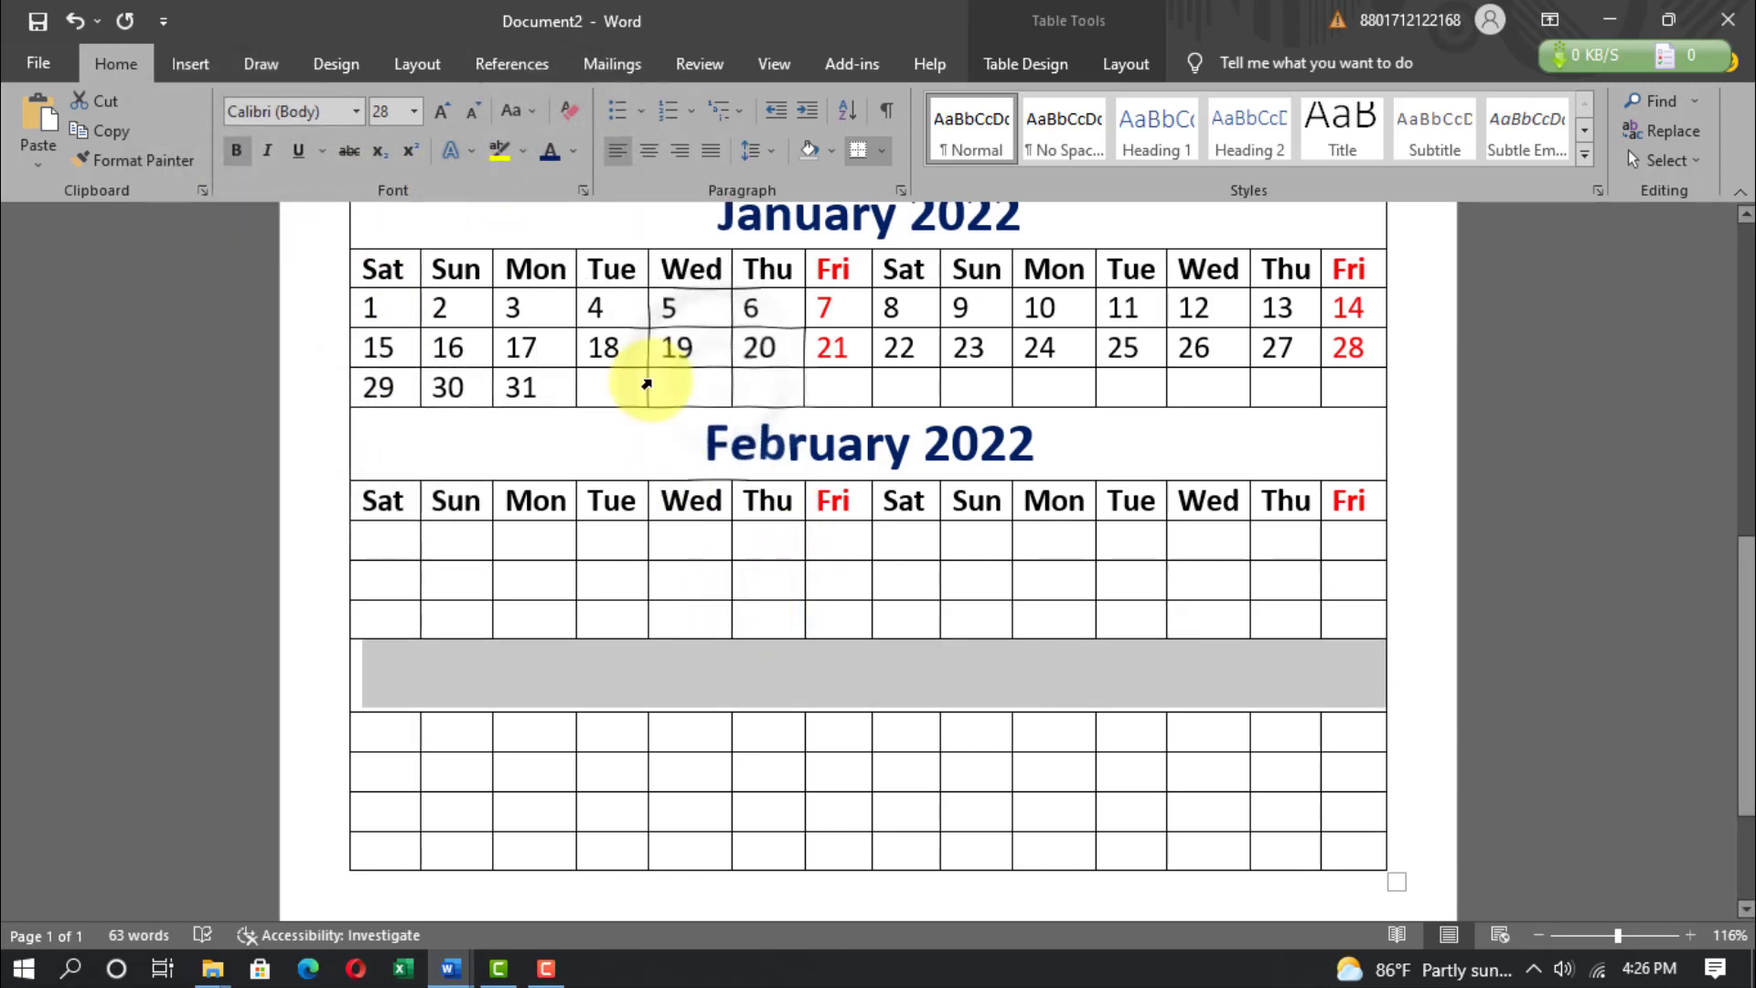
click(649, 150)
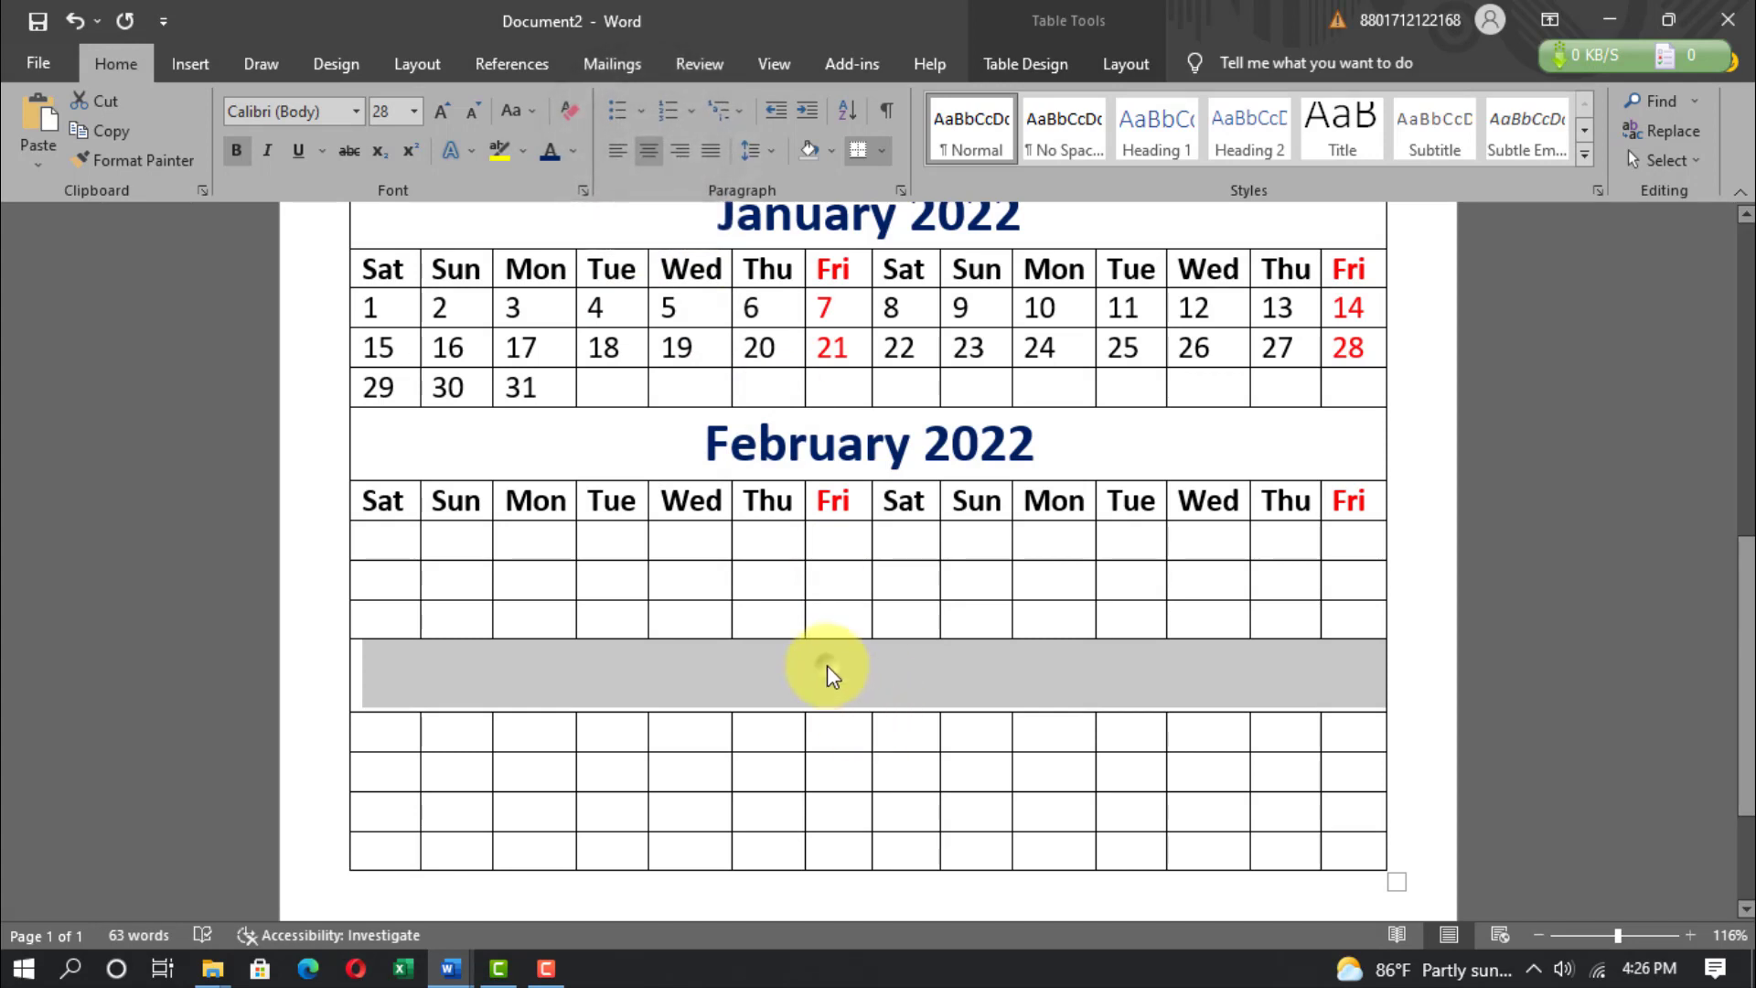
click(829, 666)
text(March 2022)
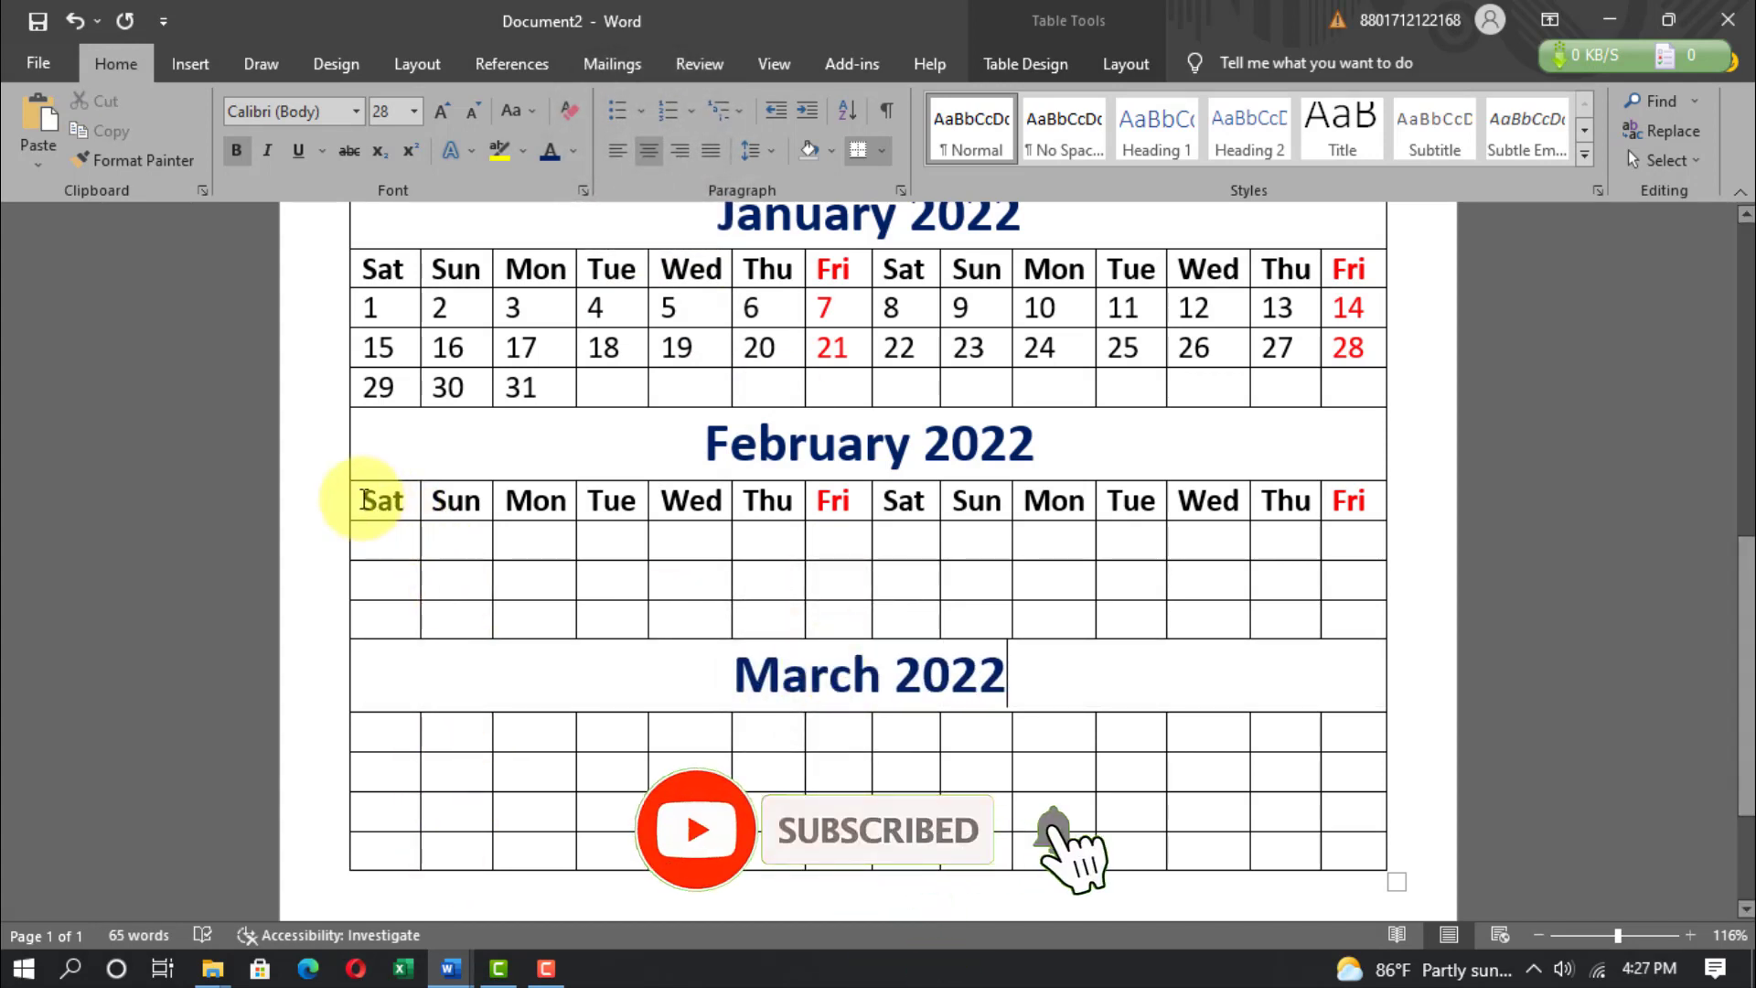
Copy February's Sat–Fri weekday header row into March's first row.
drag(367, 507, 1335, 513)
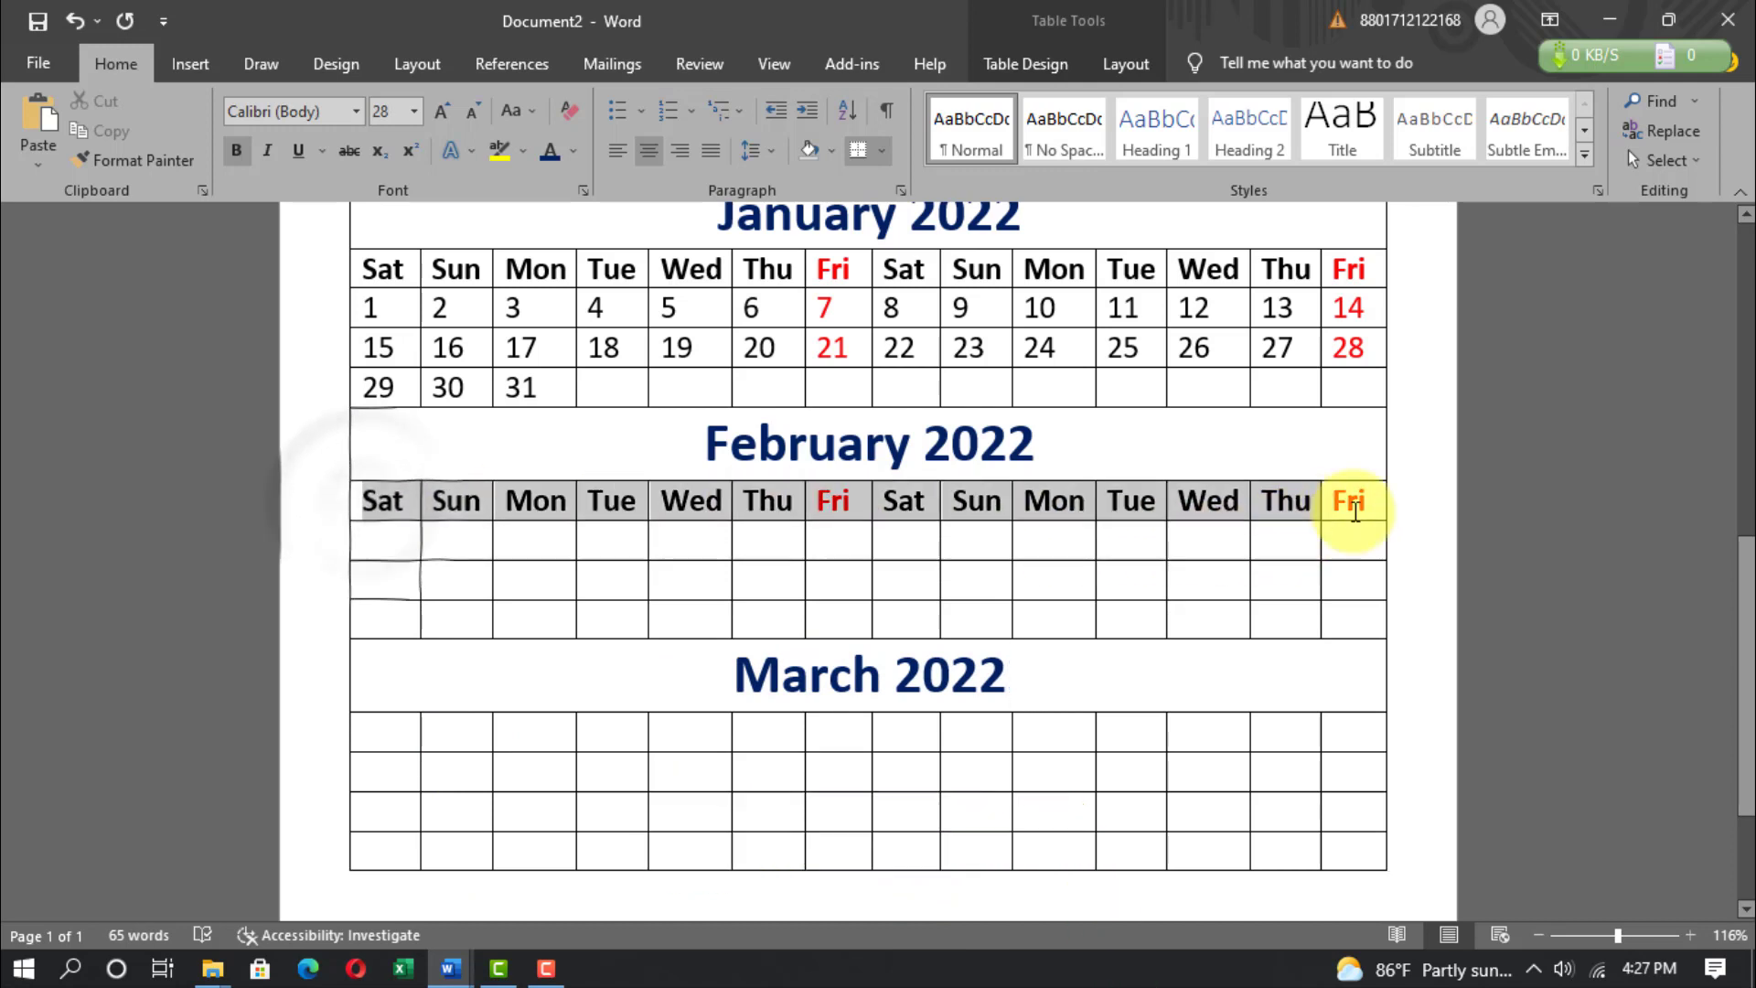
key(ctrl+c)
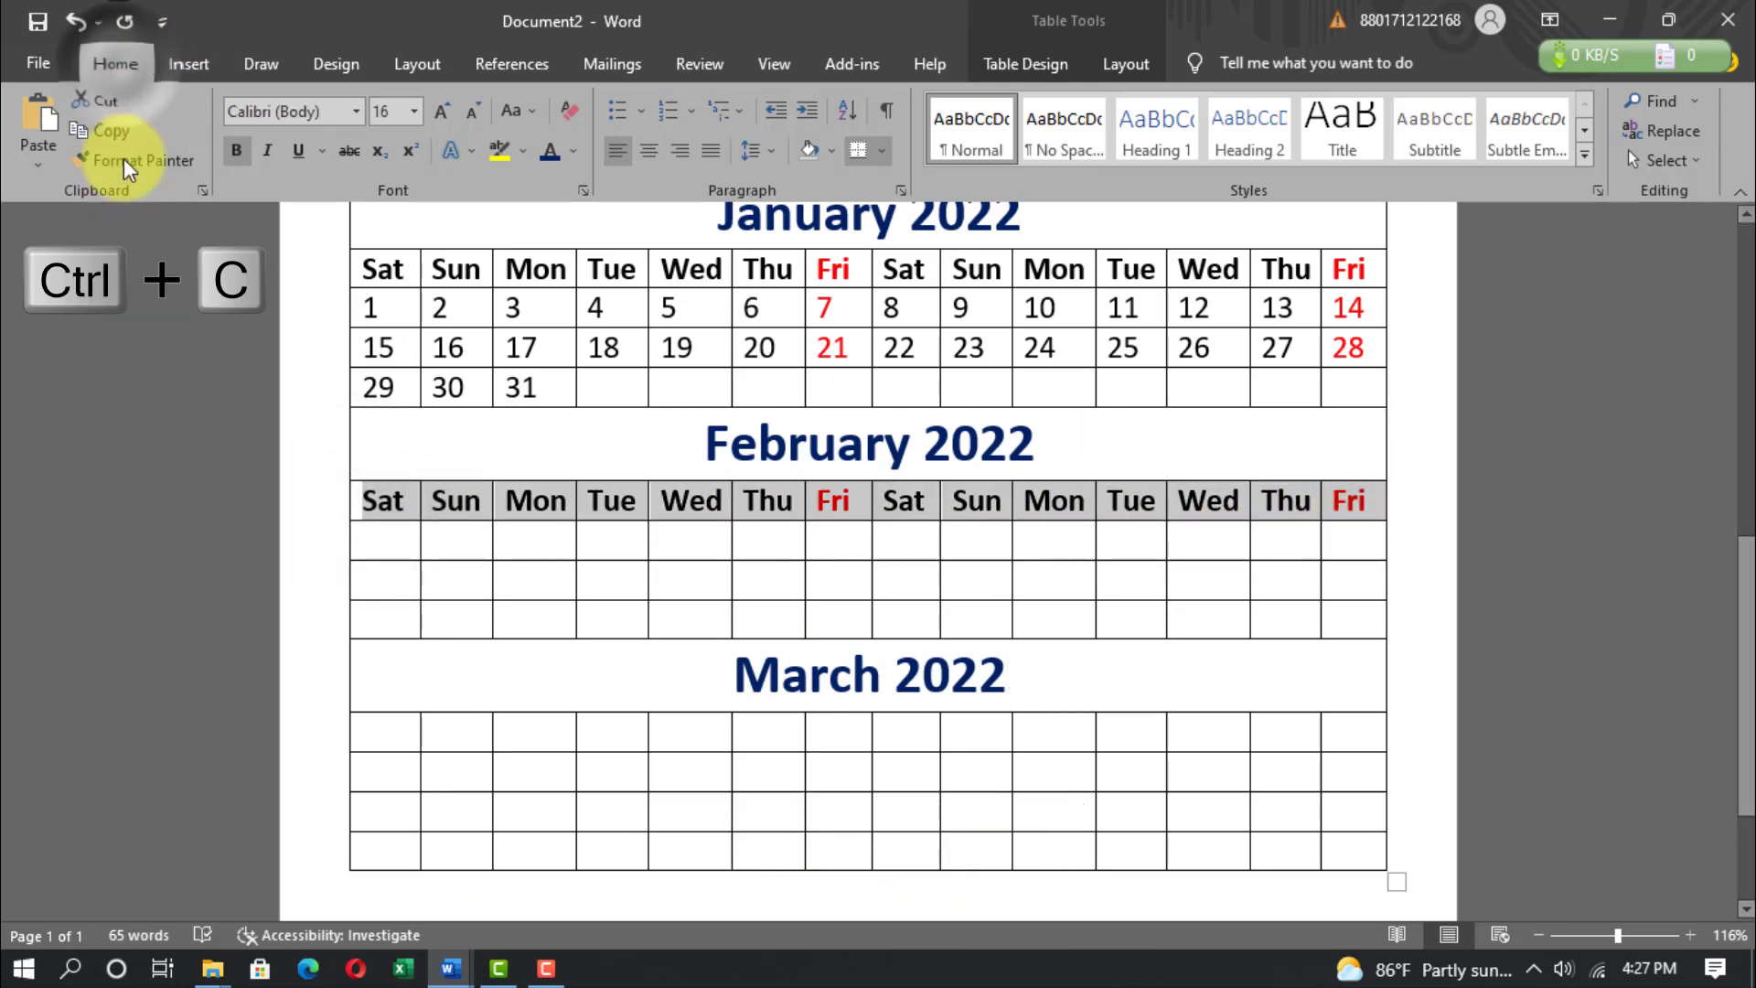
click(381, 732)
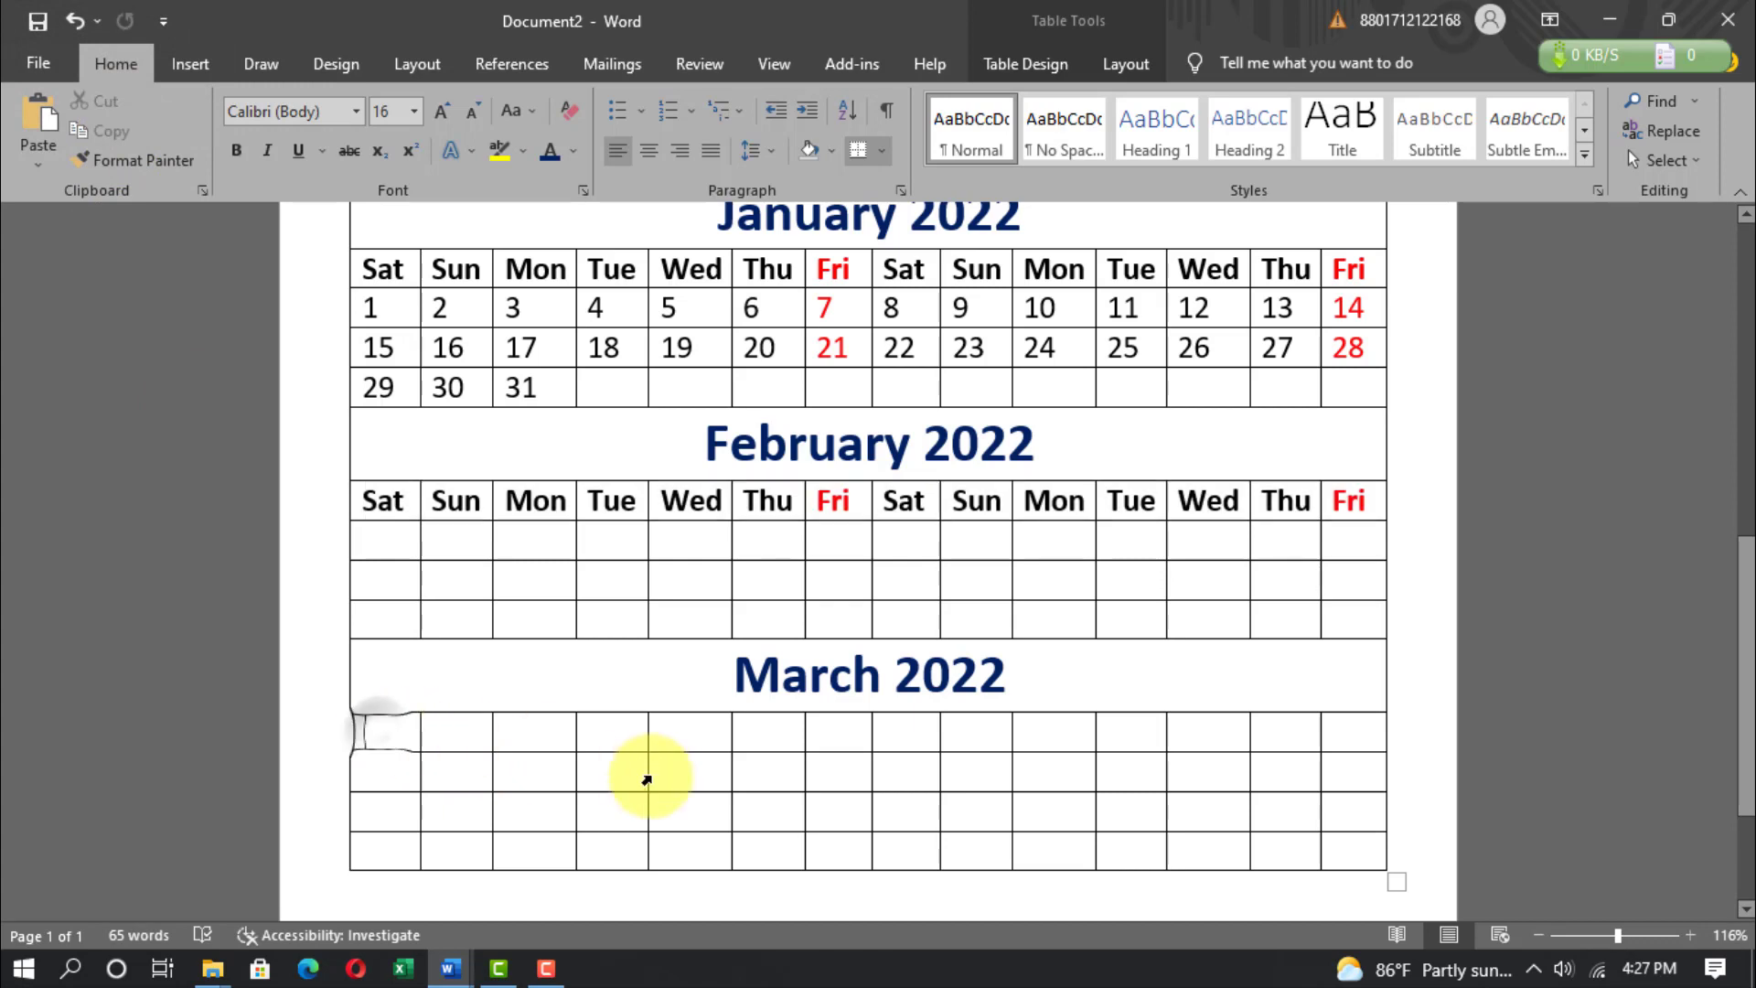
key(ctrl+v)
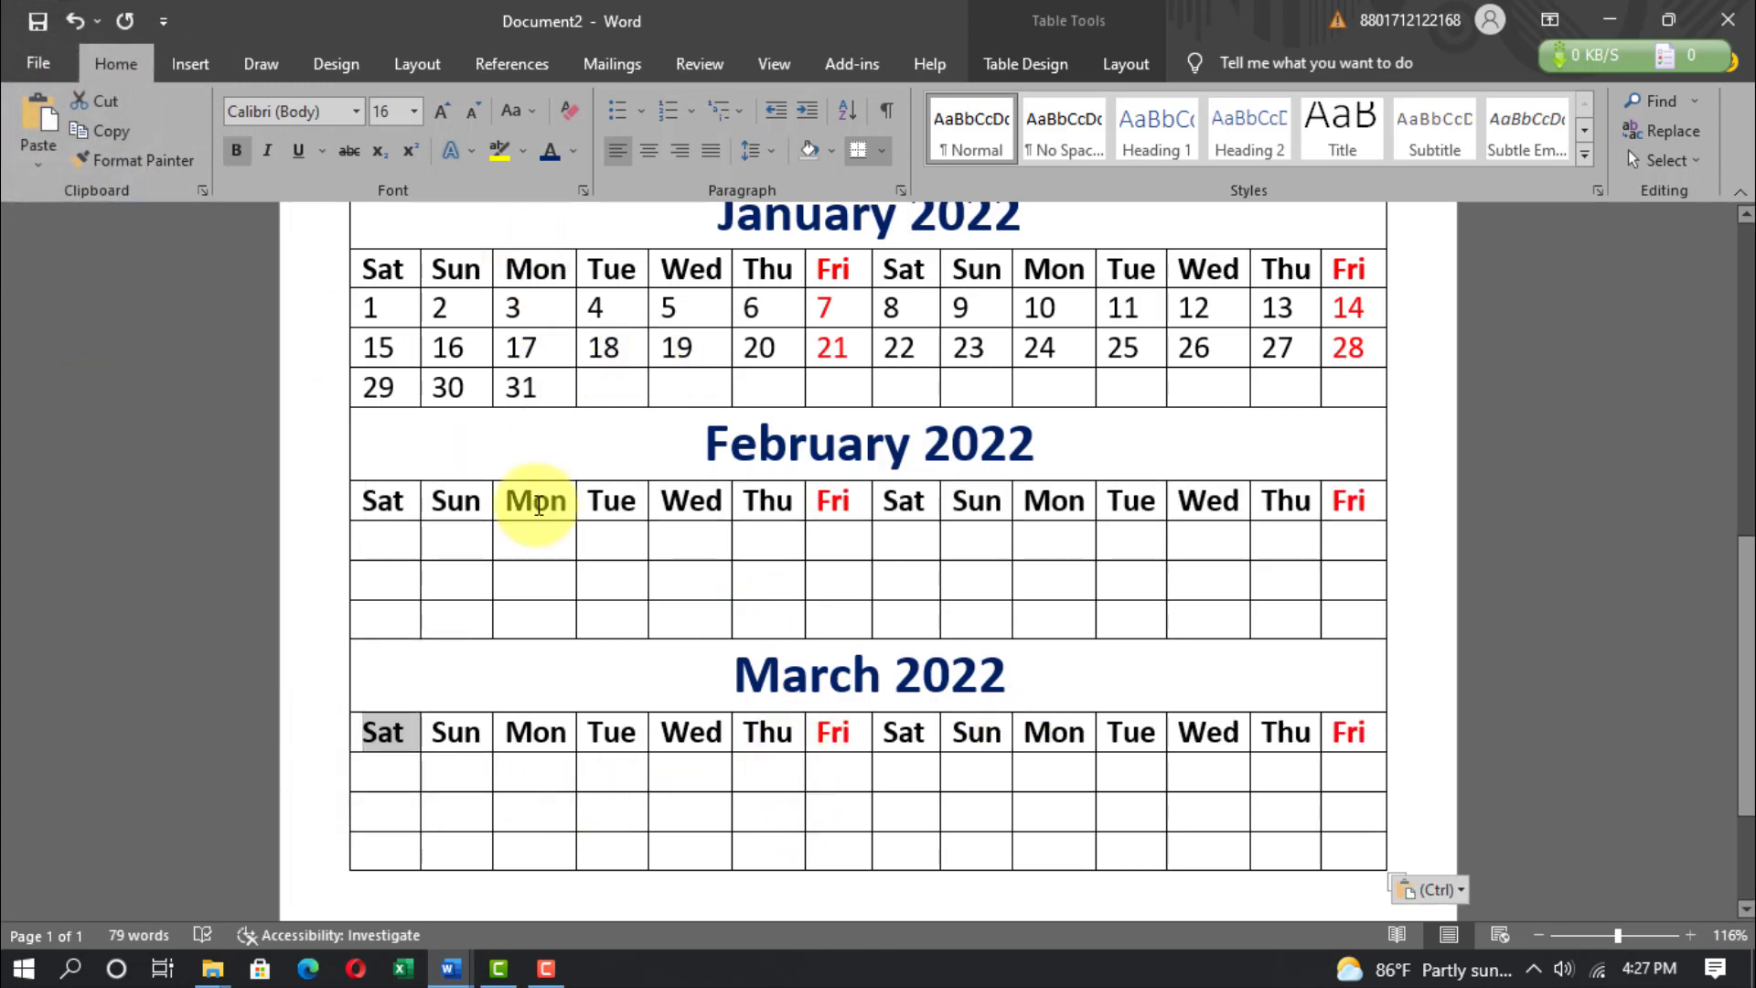
Center-align February's empty date rows.
drag(388, 541, 1354, 622)
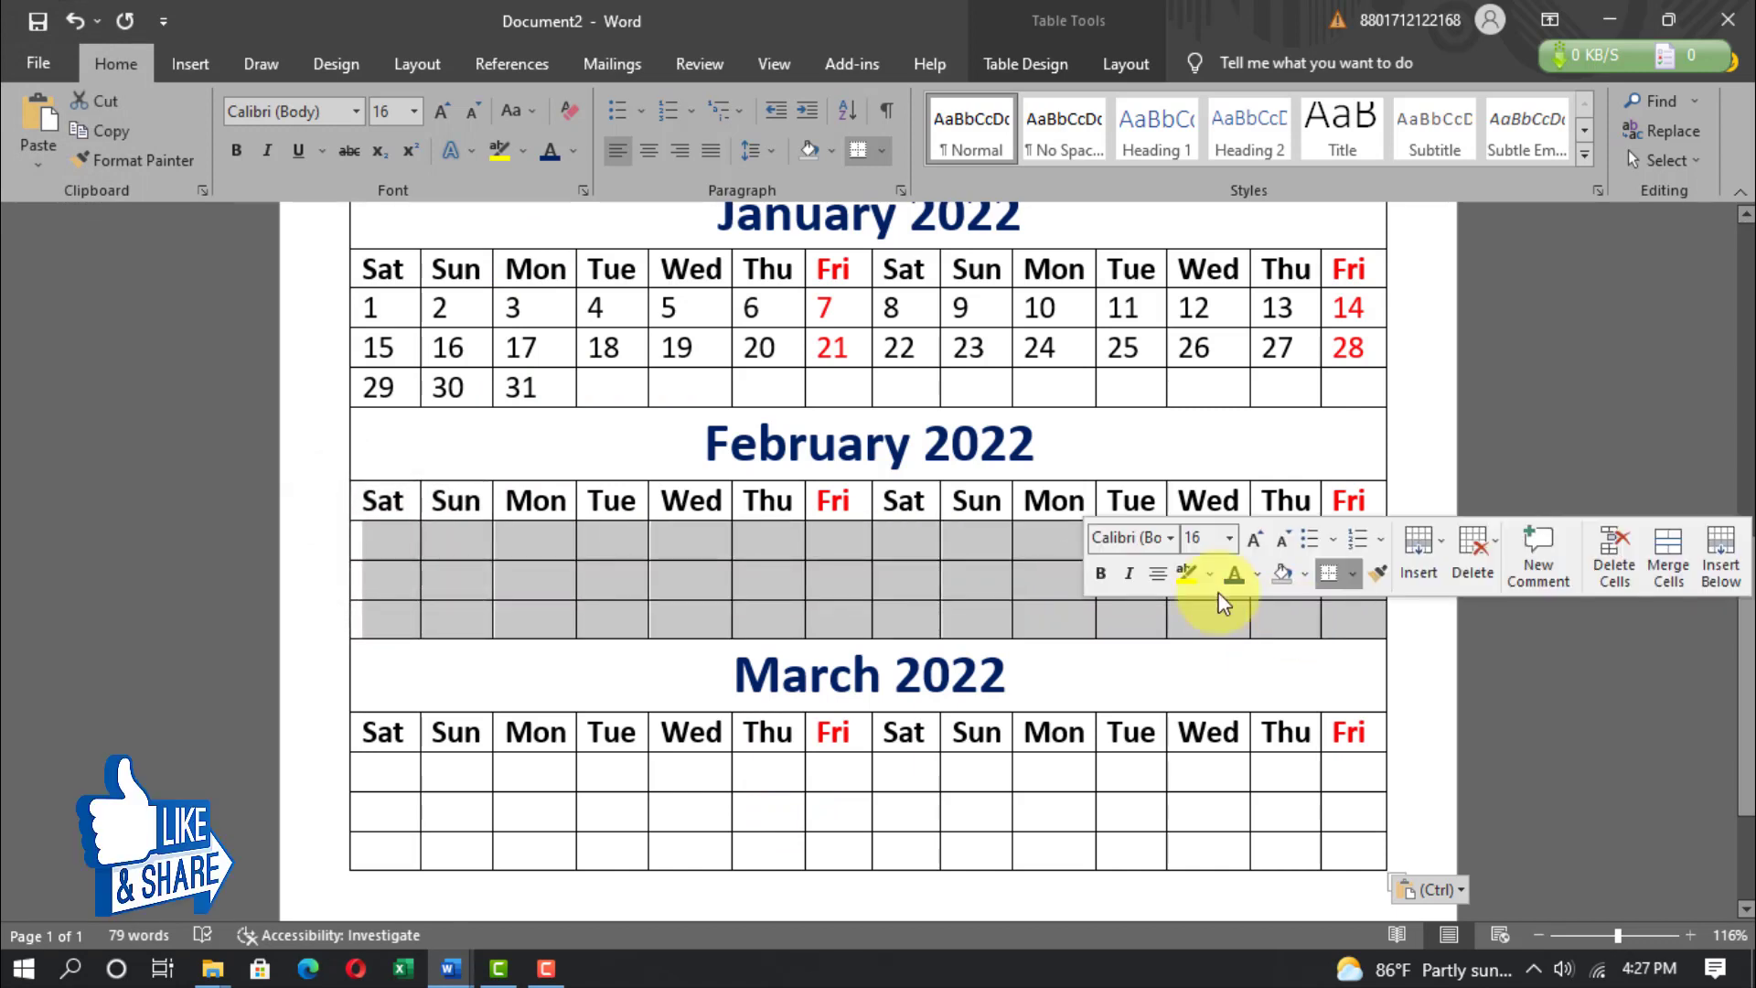
click(649, 150)
drag(389, 773, 1309, 849)
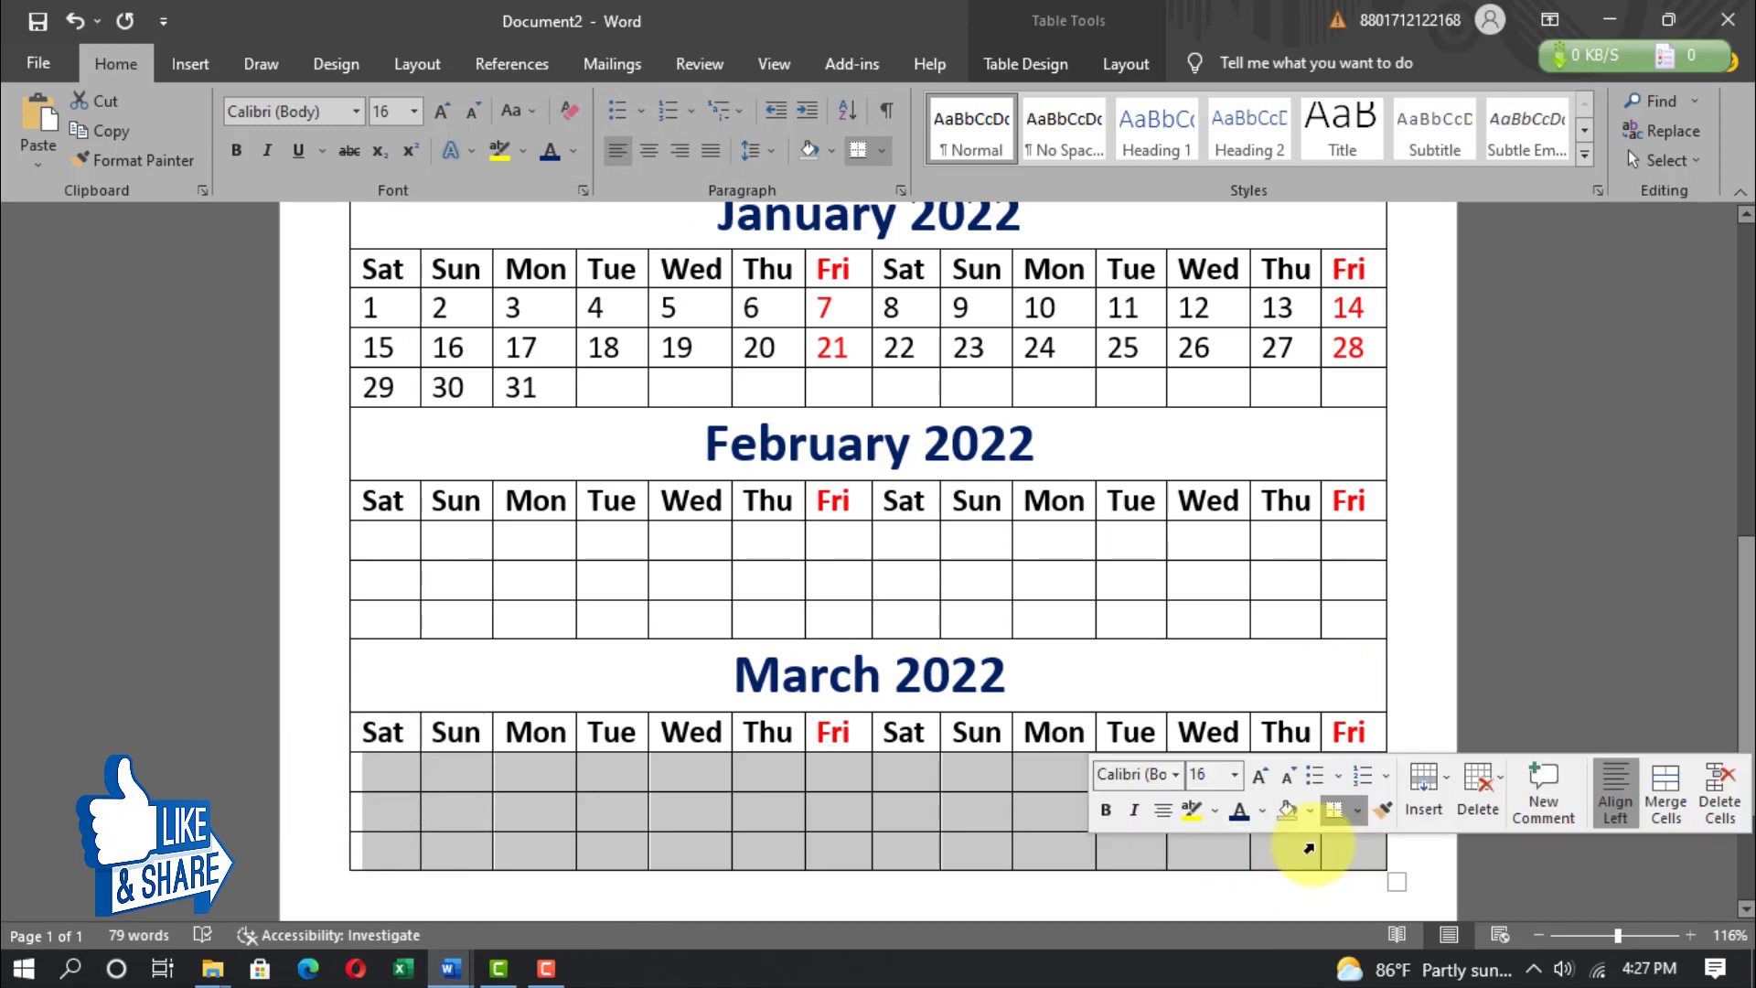
Center March's date rows and enter February's dates starting under Tuesday.
click(649, 150)
click(611, 538)
text(1)
key(Tab)
text(2)
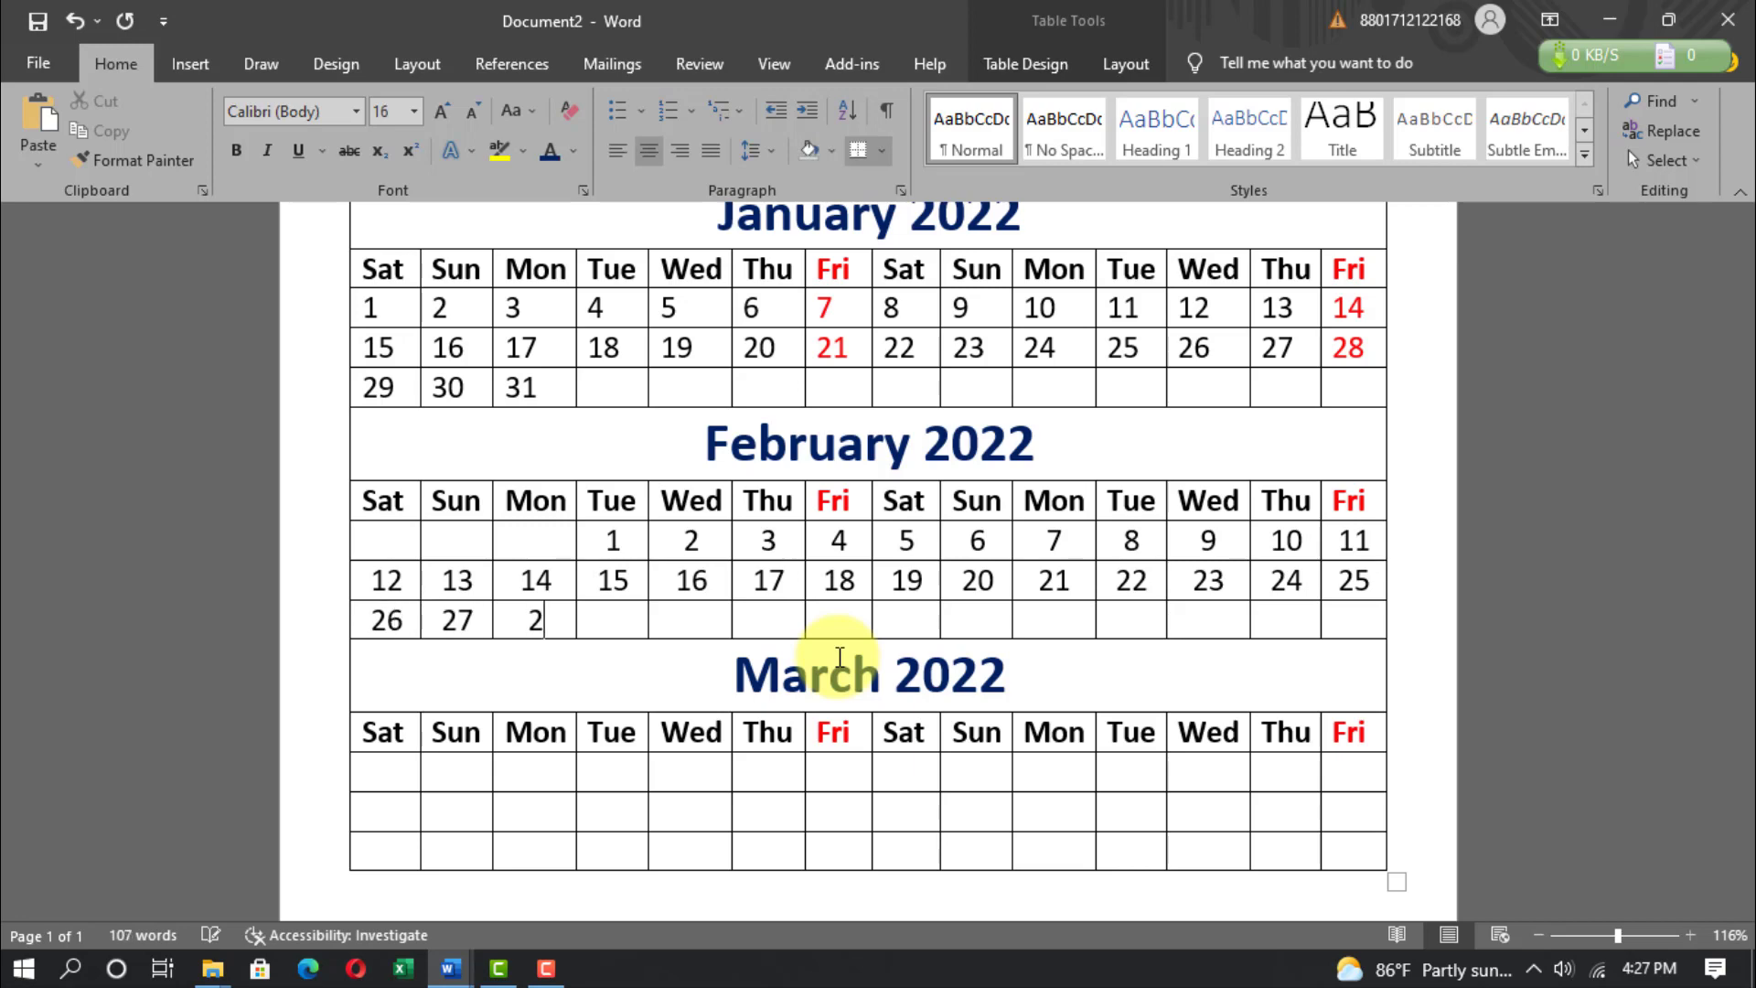
scroll(634, 505, down, 3)
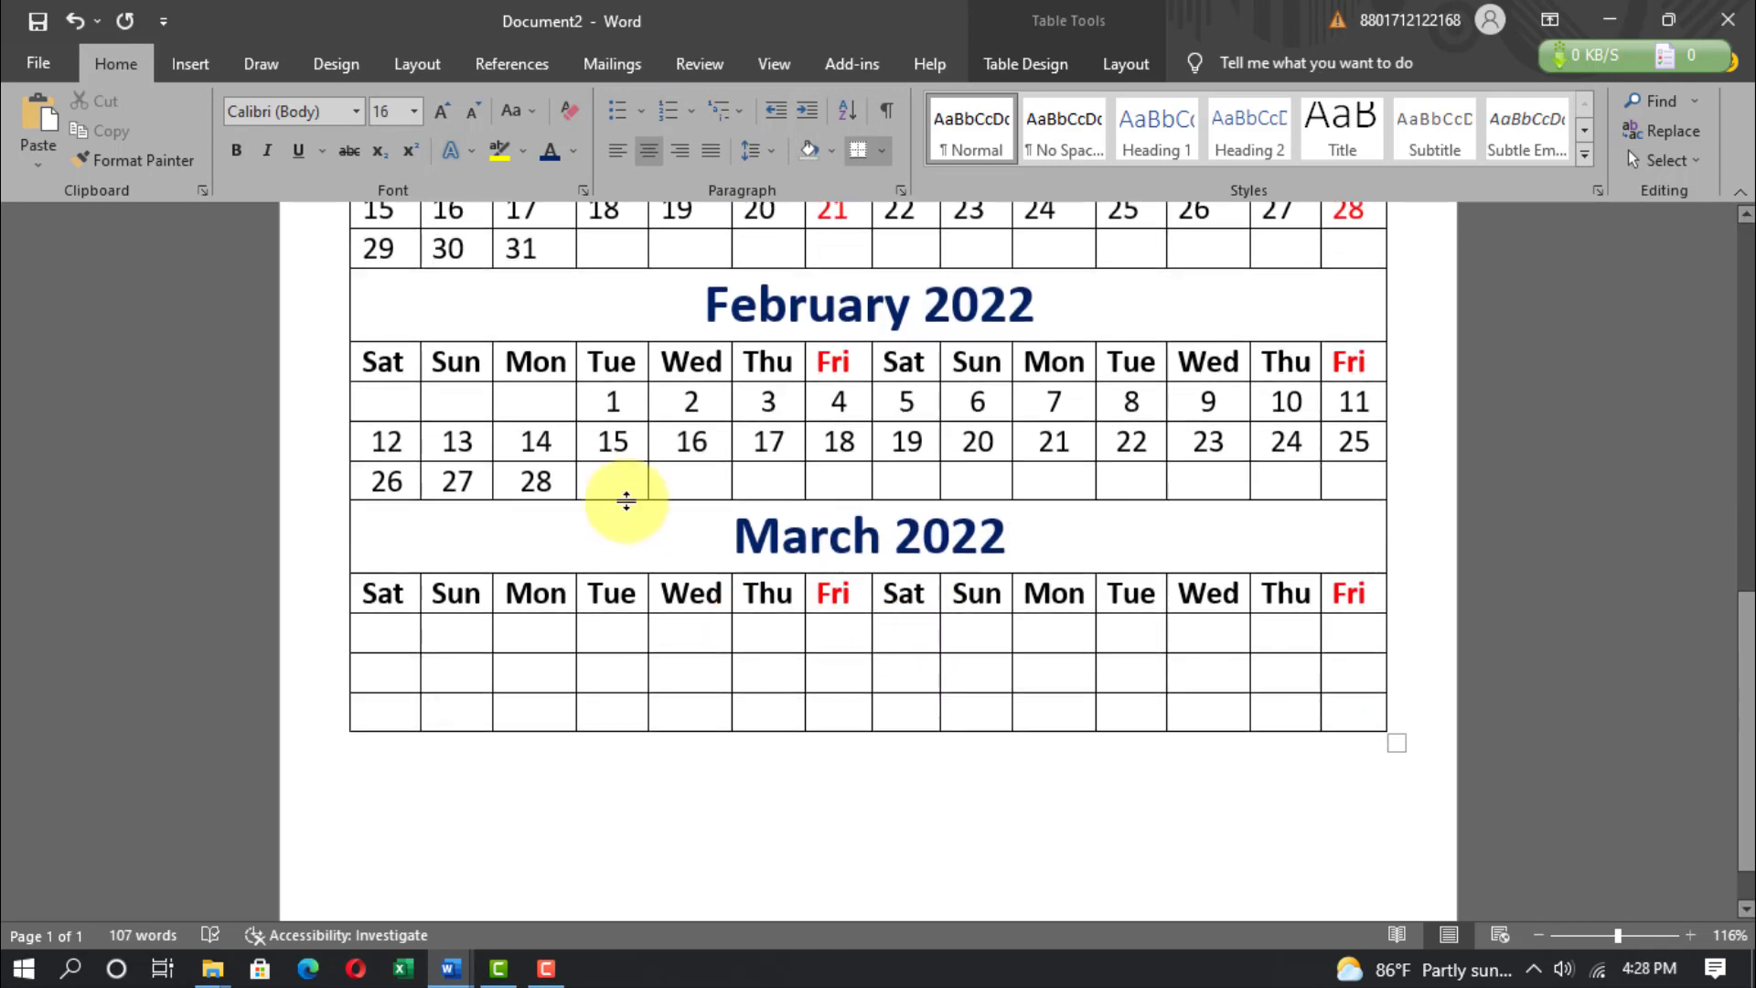
Copy February's date rows into March and add the extra dates 29, 30 and 31.
drag(380, 403, 1350, 478)
key(ctrl+c)
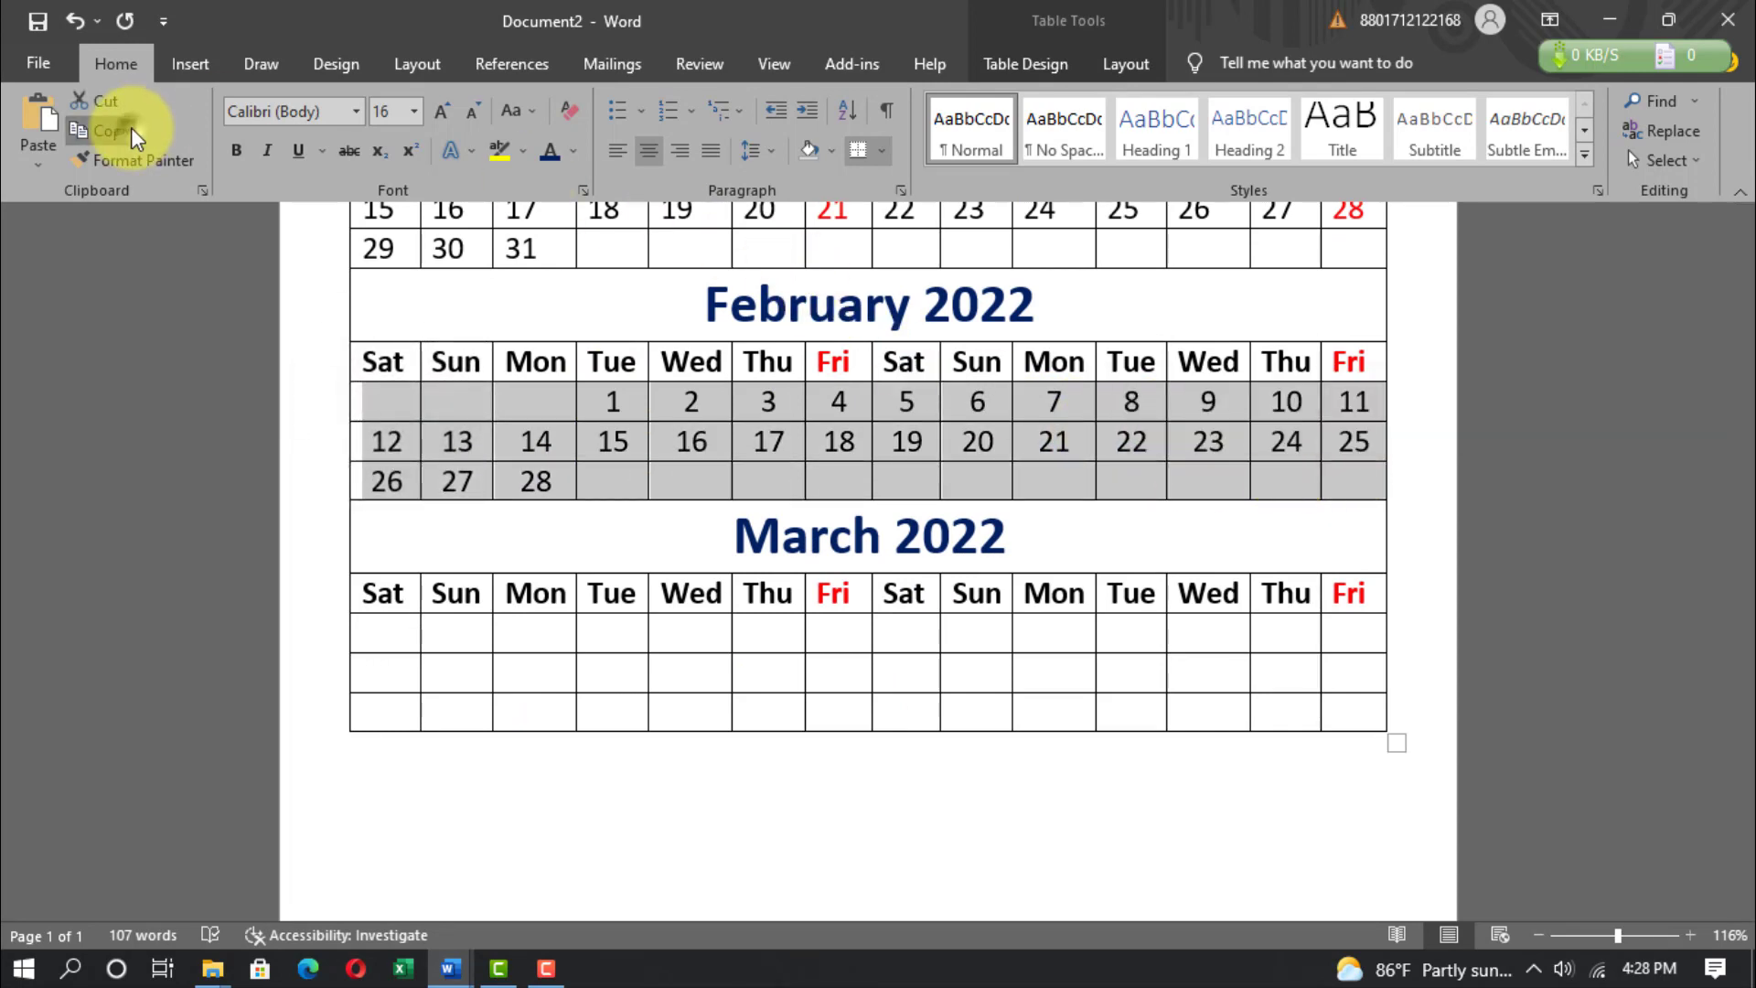
click(128, 130)
click(397, 632)
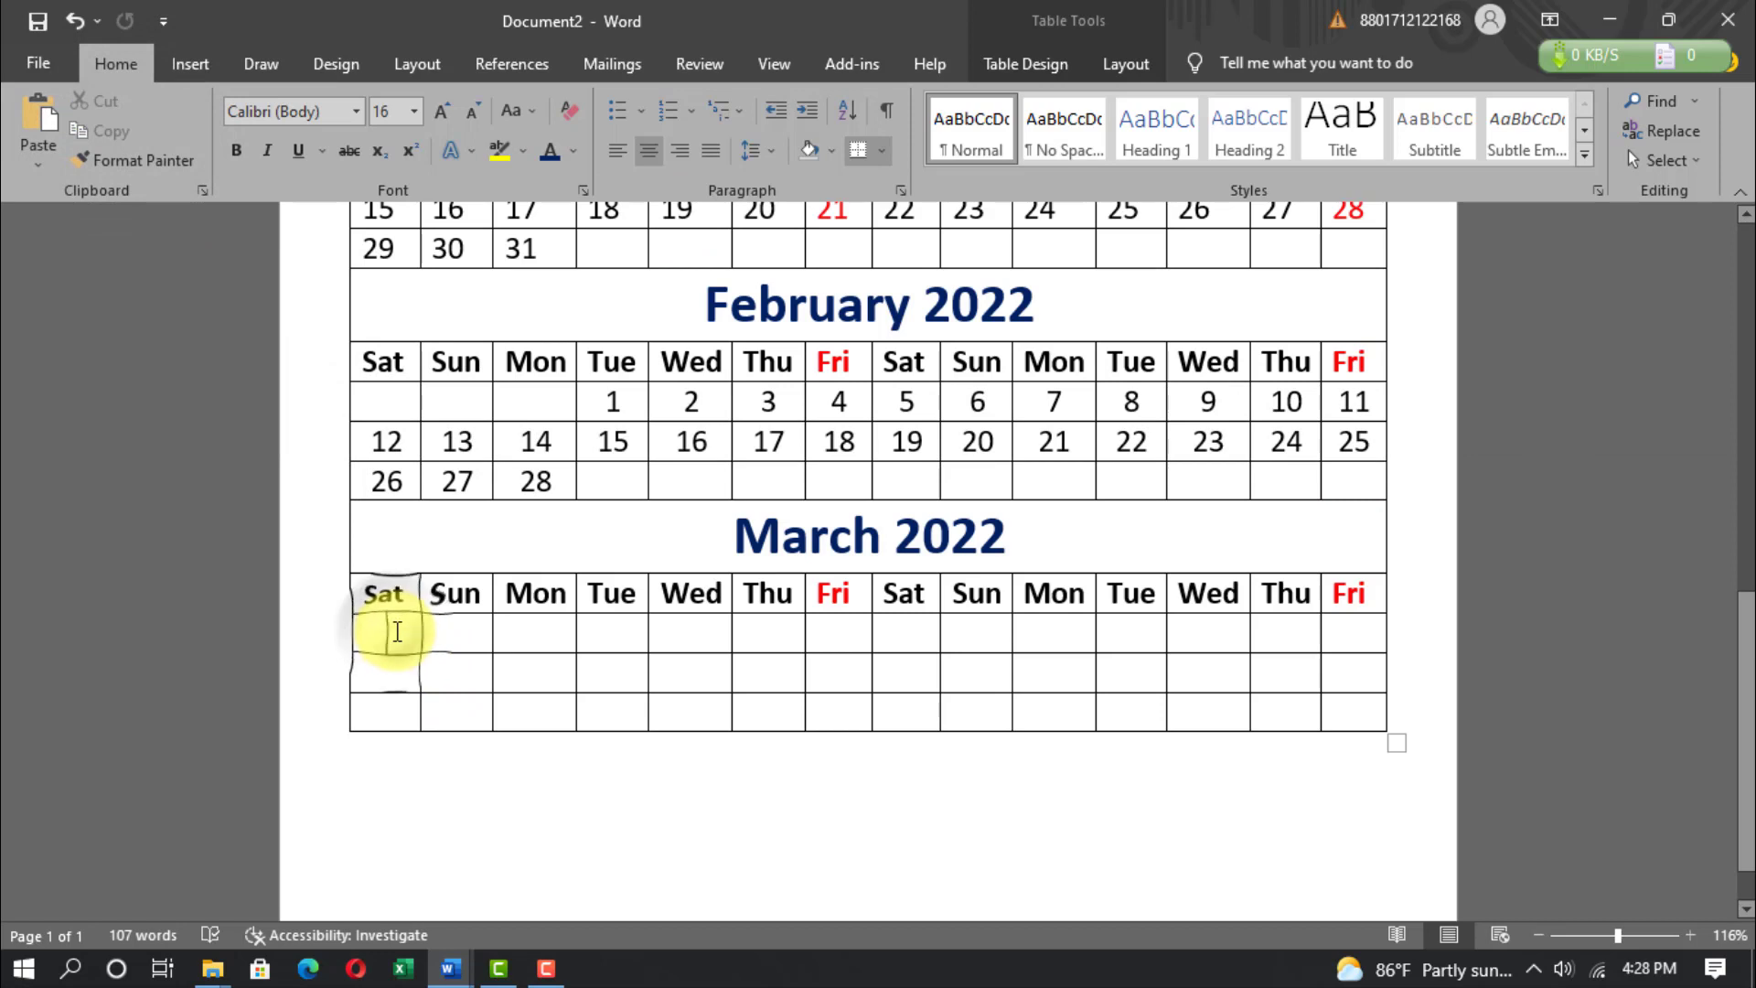
key(ctrl+v)
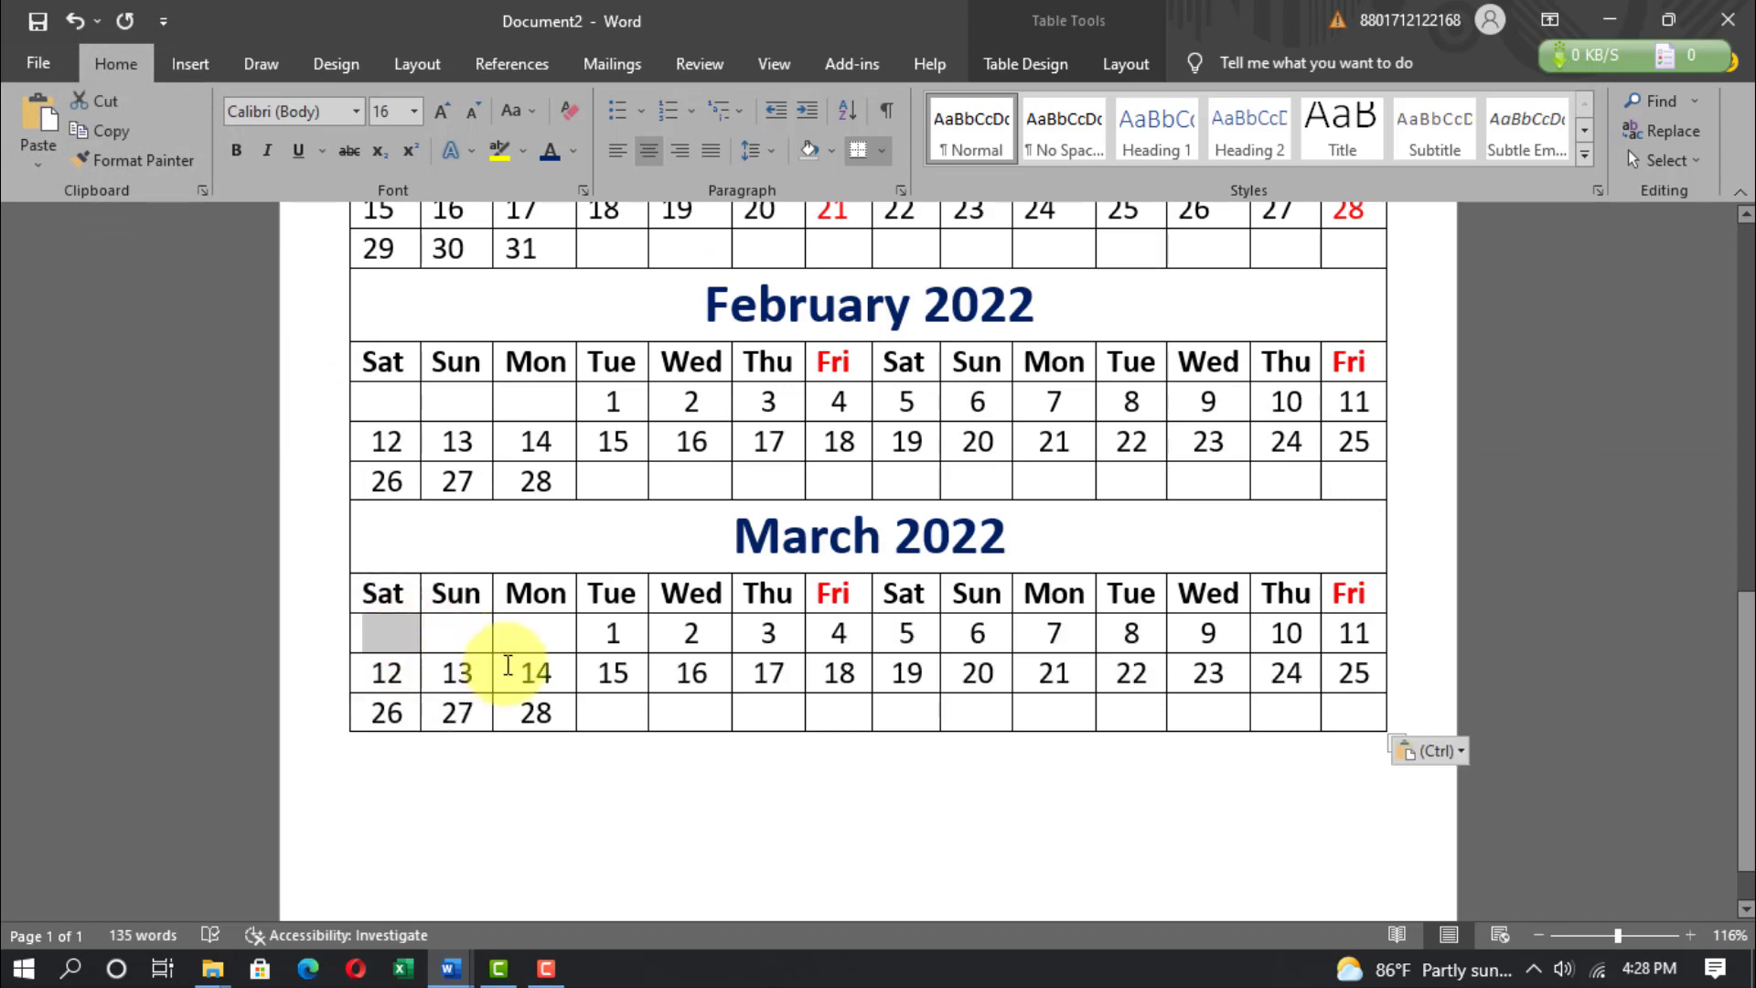
click(599, 712)
text(29)
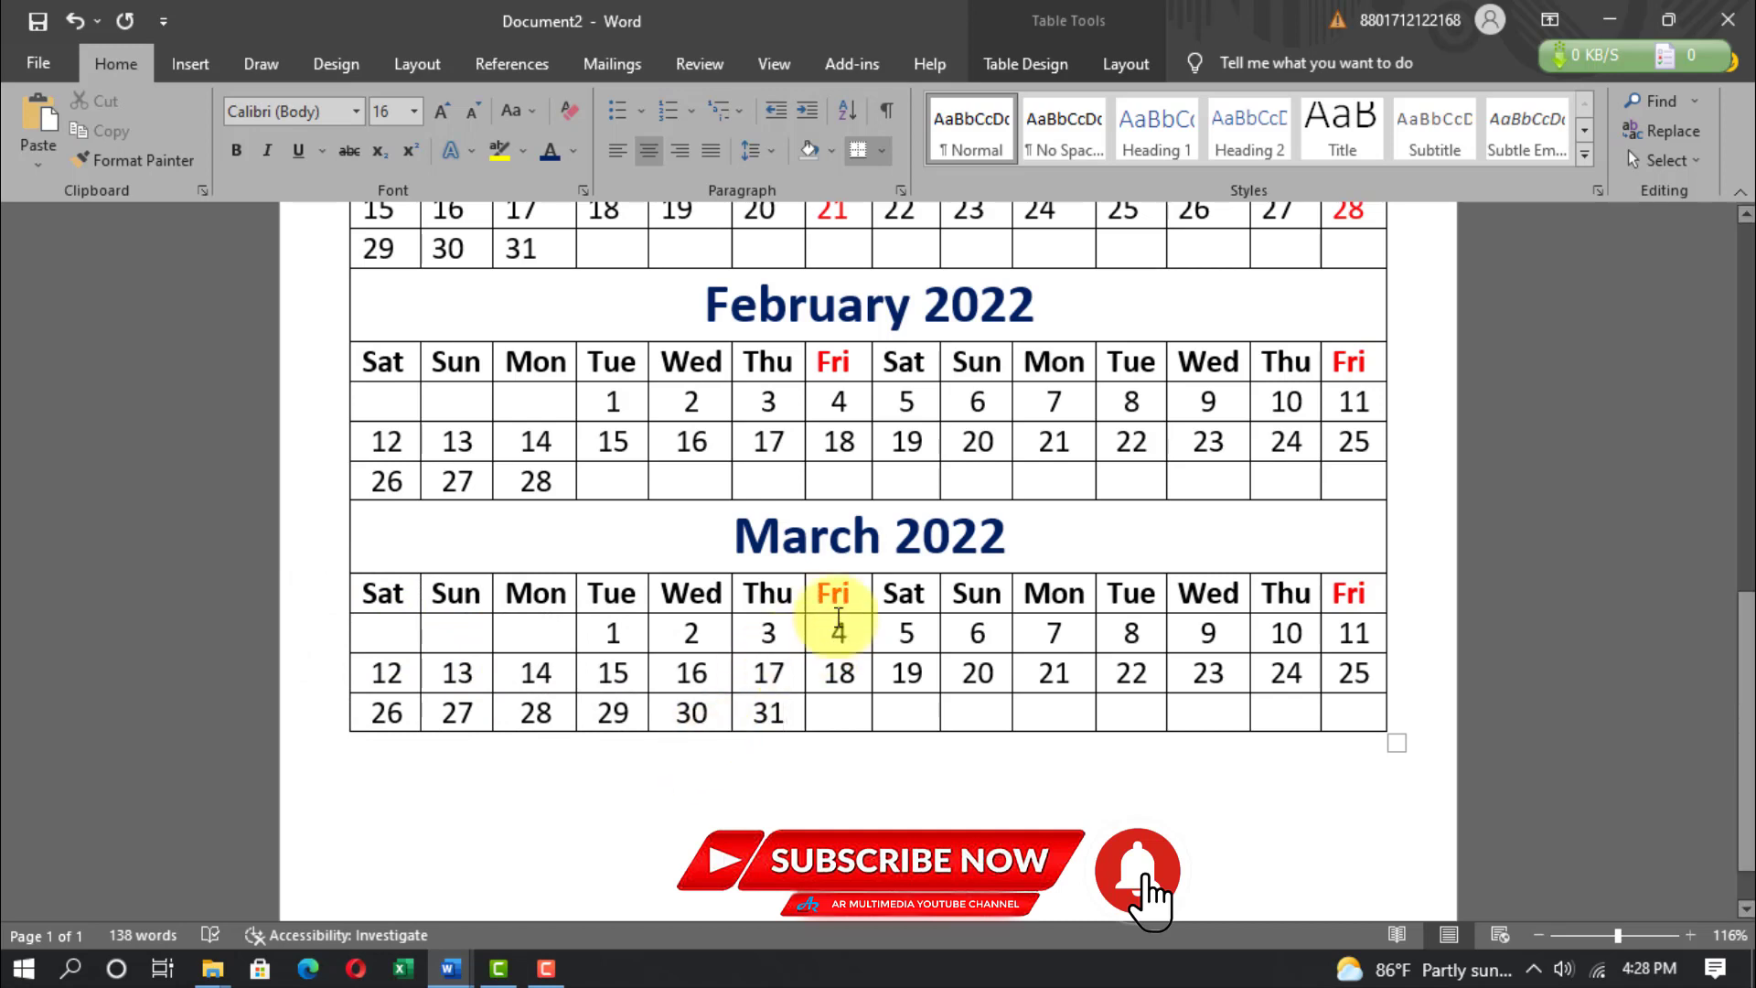
Turn both Fri date columns red in March, then both in February.
drag(827, 599, 837, 713)
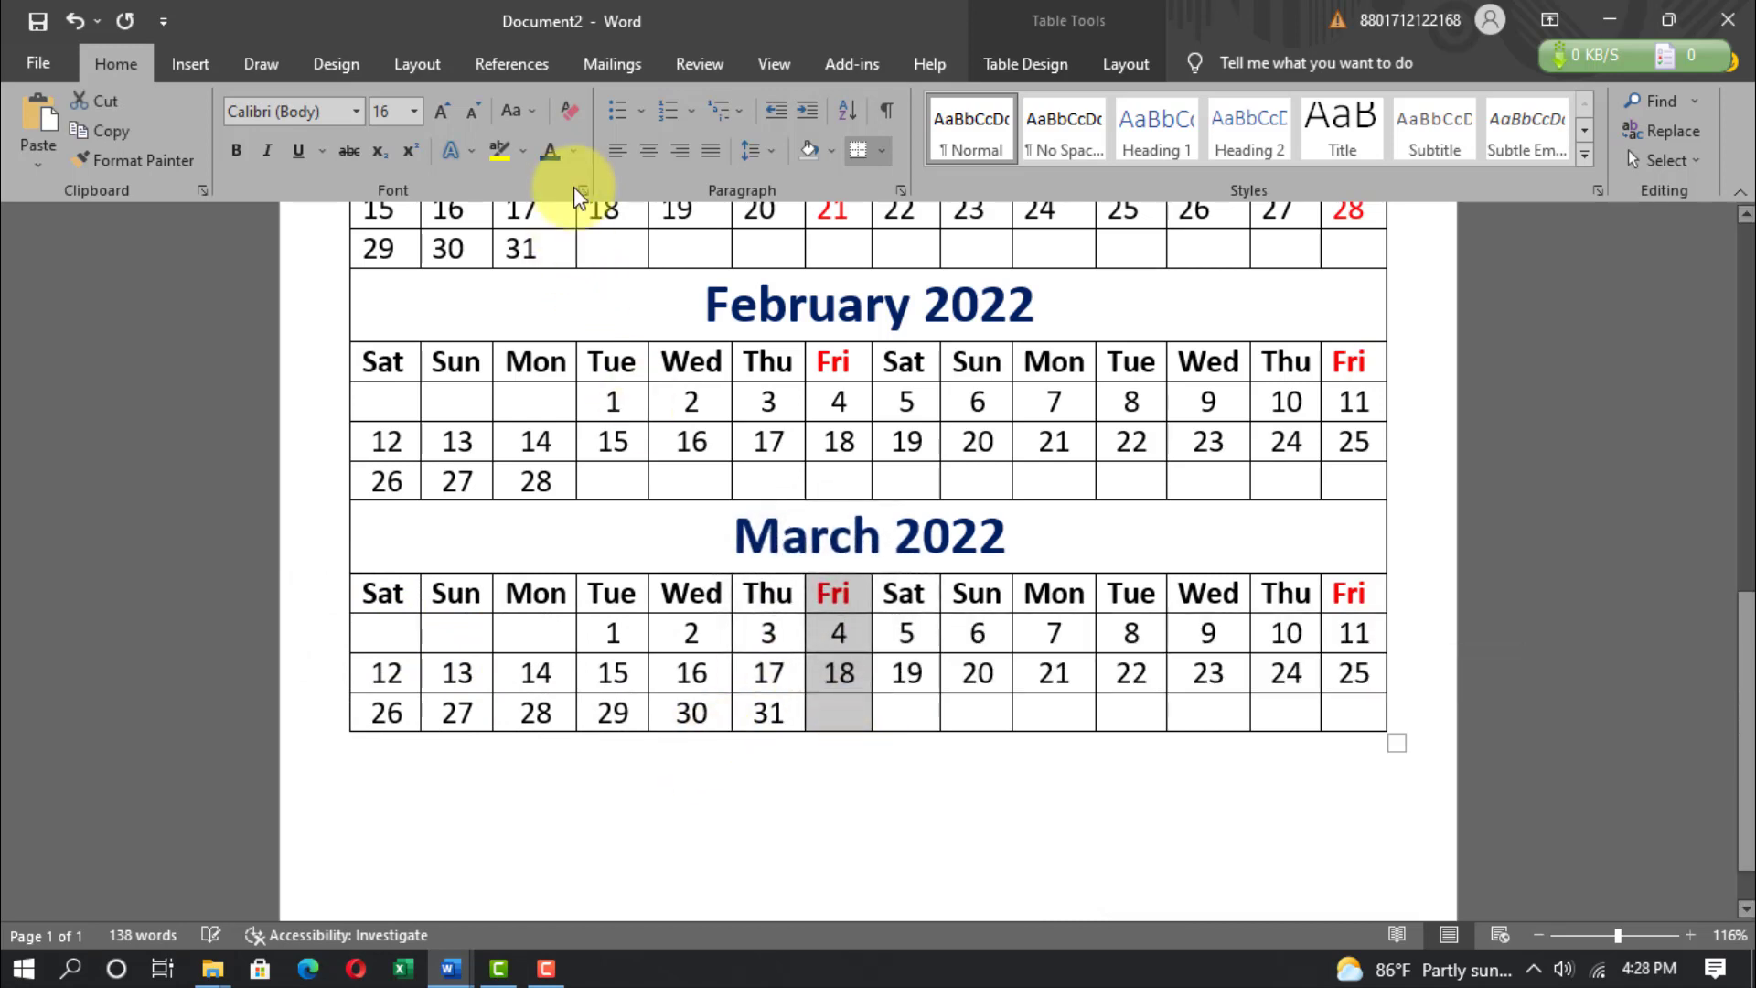
click(573, 151)
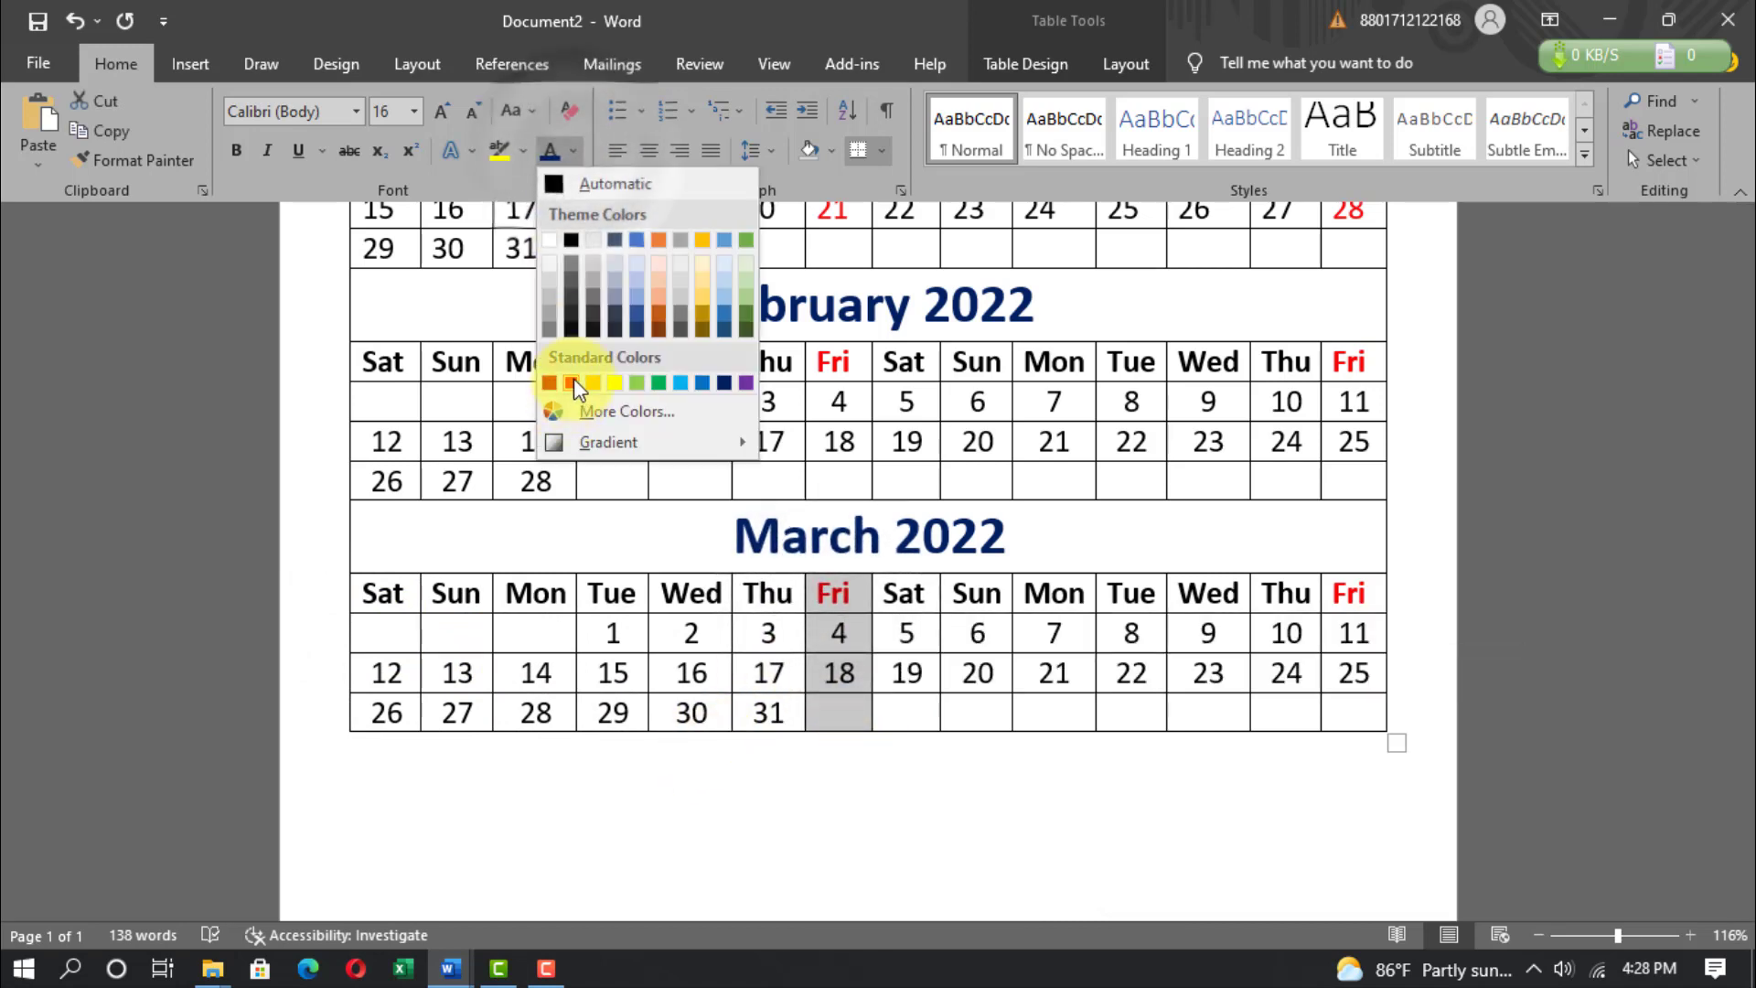
click(573, 379)
drag(1351, 593, 1352, 704)
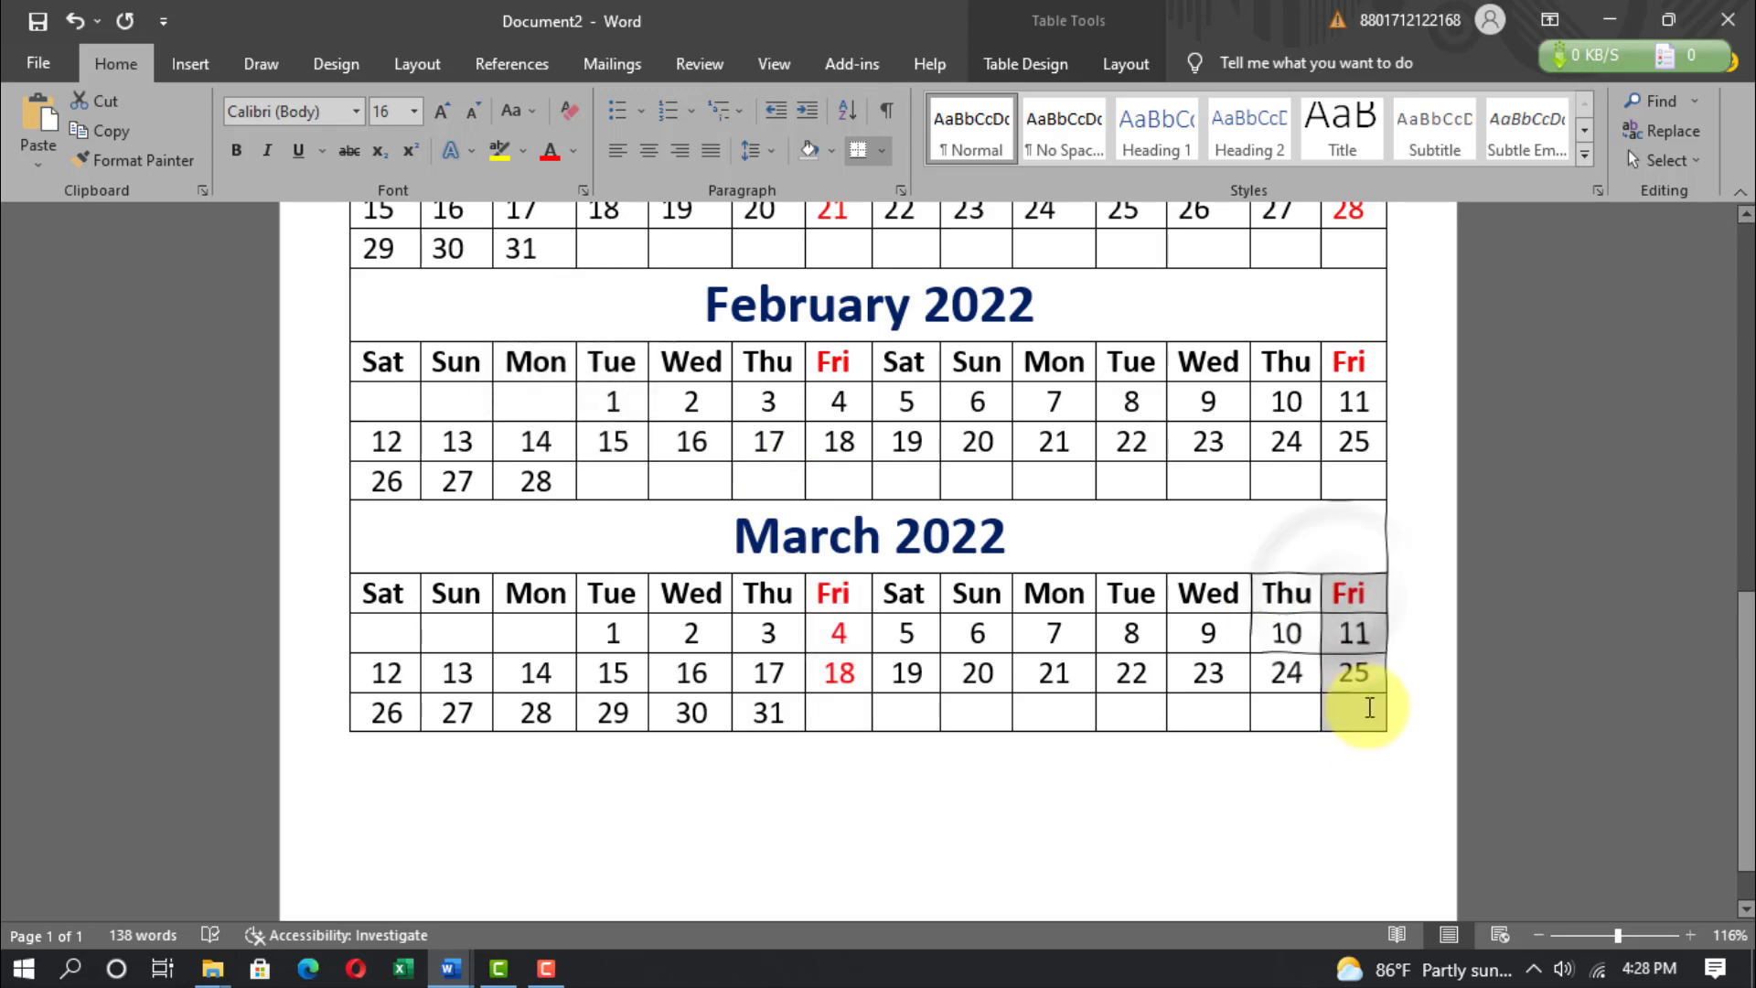
click(549, 156)
drag(1350, 364, 1347, 453)
click(551, 151)
drag(828, 364, 839, 480)
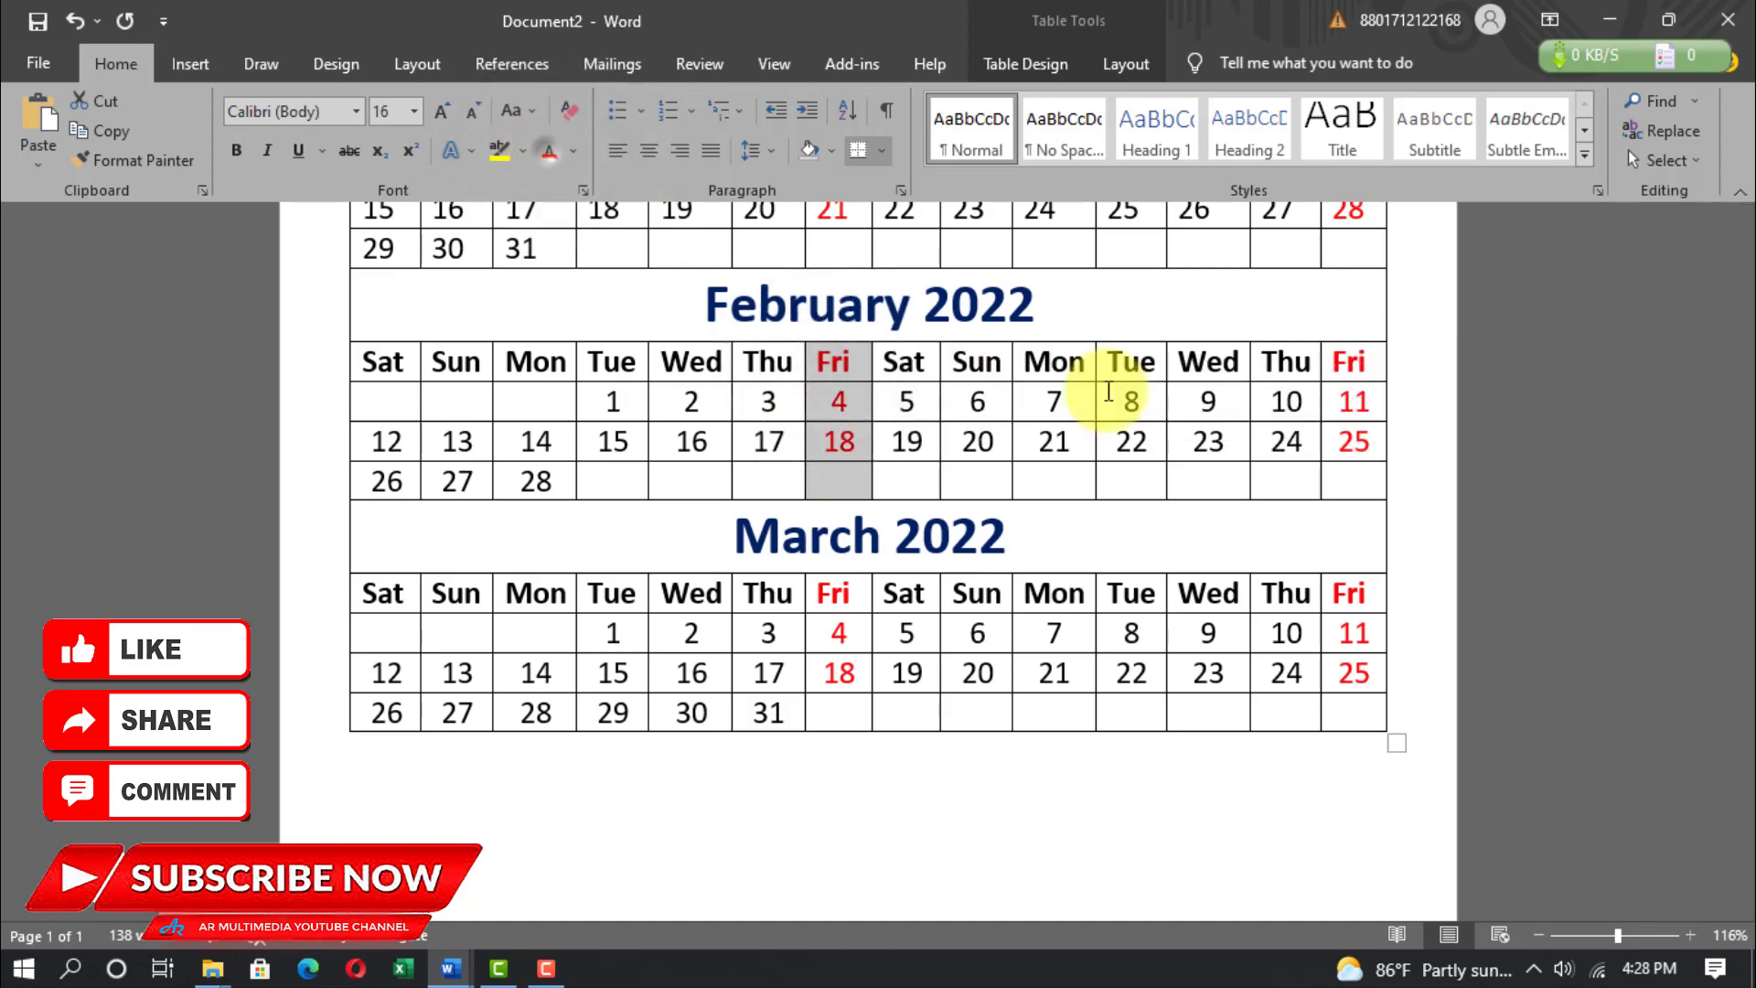
click(1529, 577)
scroll(1523, 576, up, 4)
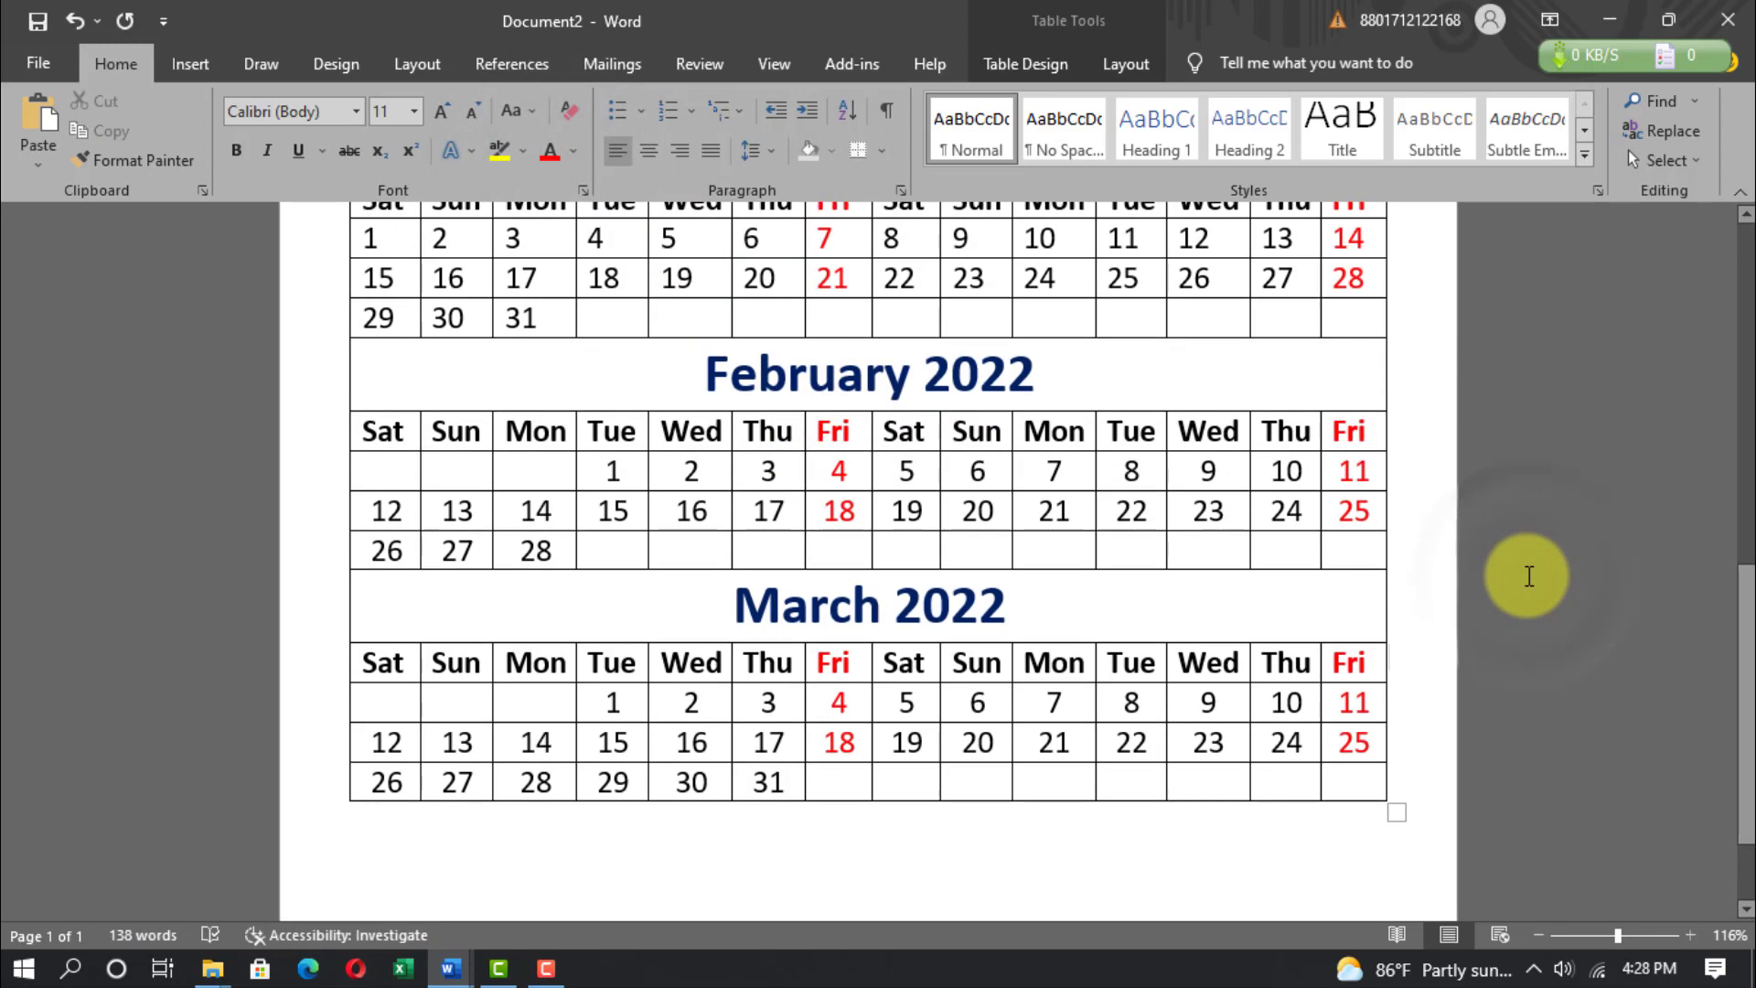
scroll(1542, 540, down, 4)
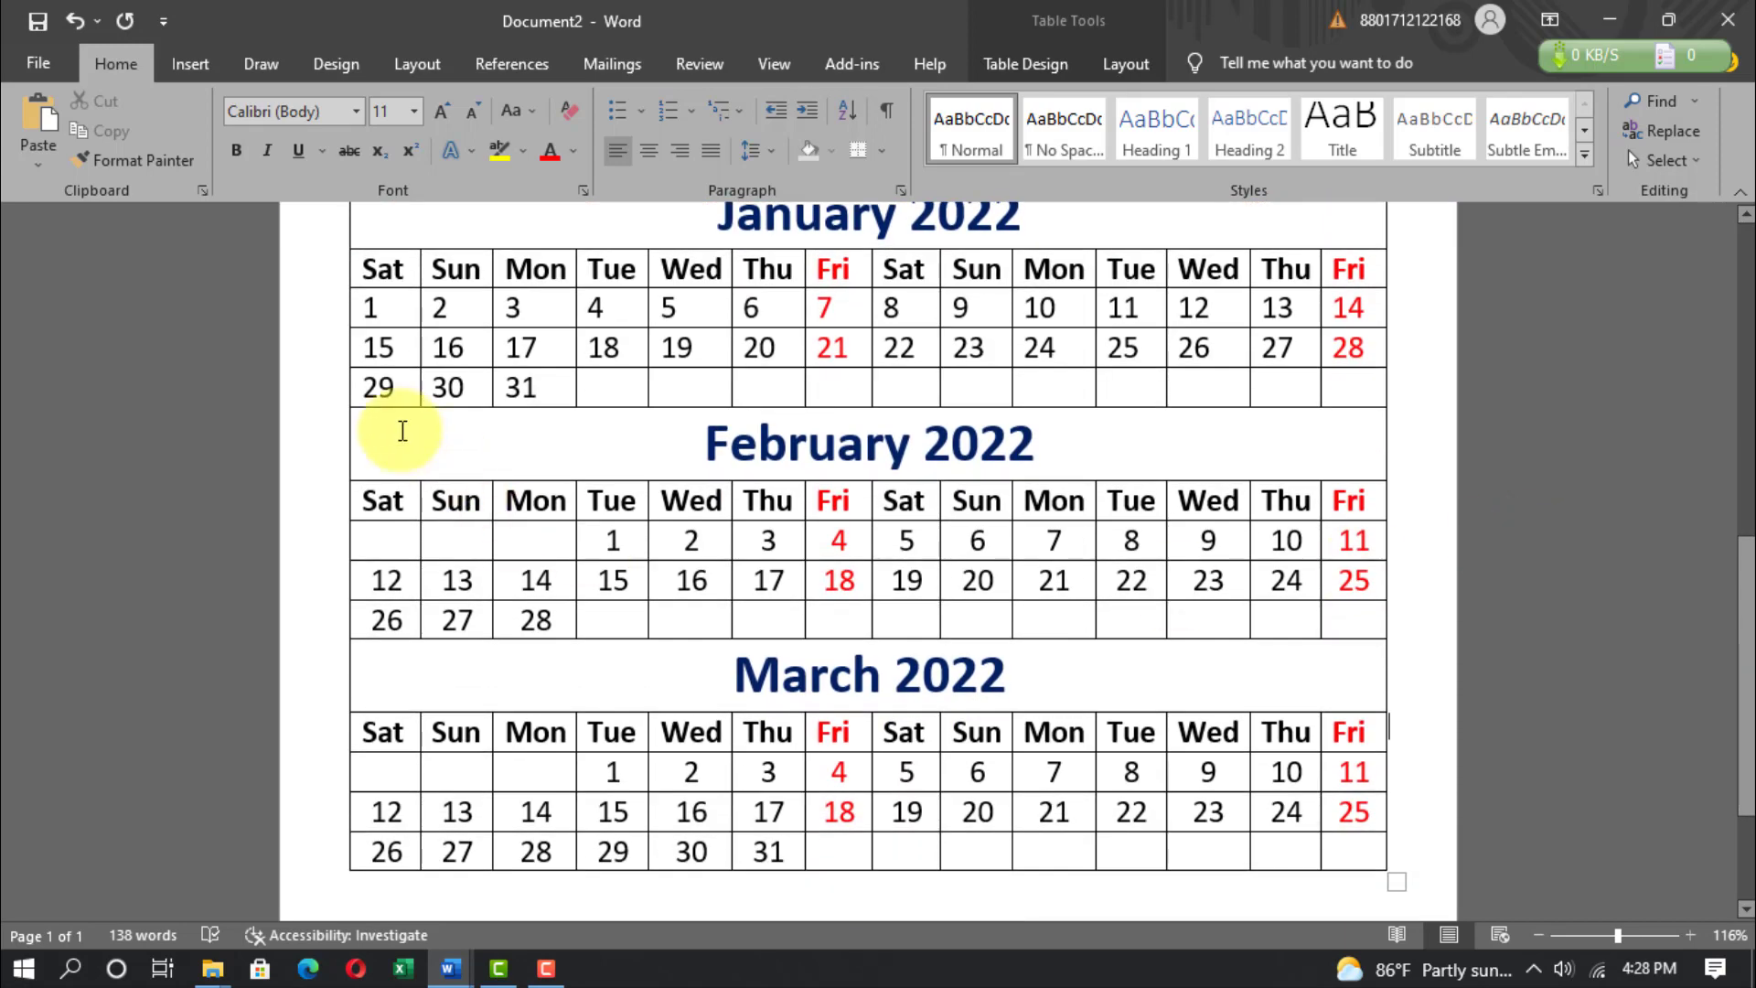
Color both Saturday columns blue in the January and February tables.
drag(365, 265, 380, 389)
click(578, 147)
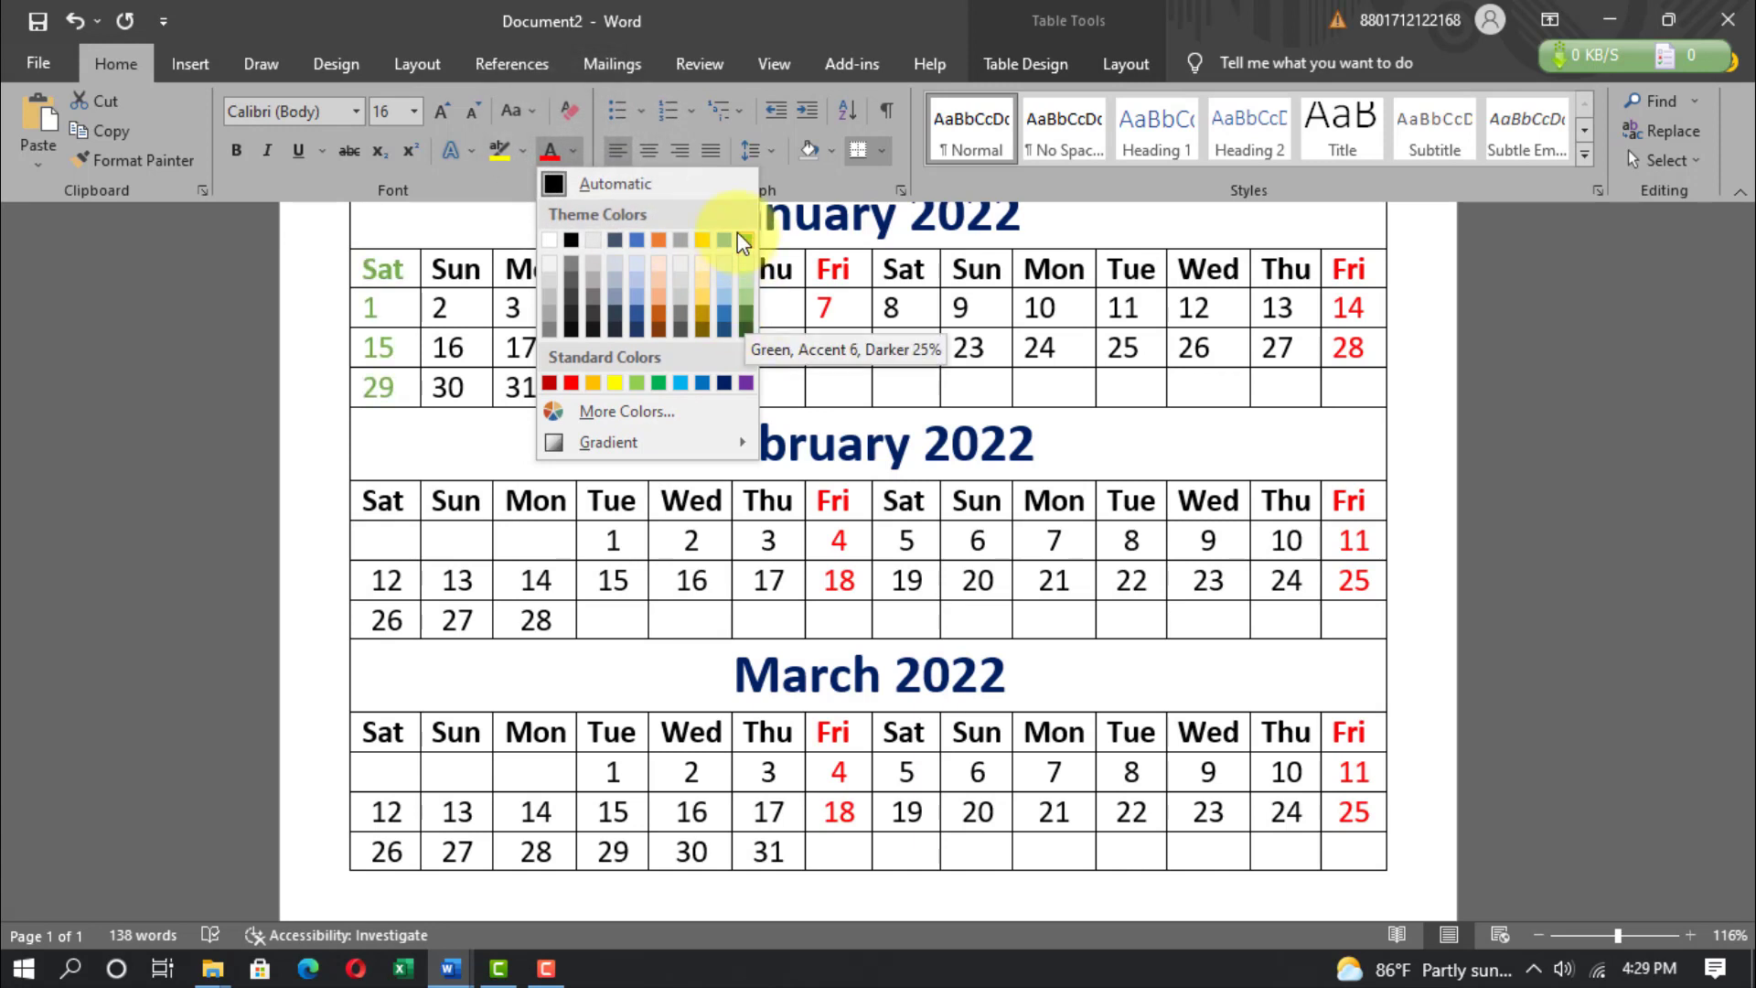
click(700, 382)
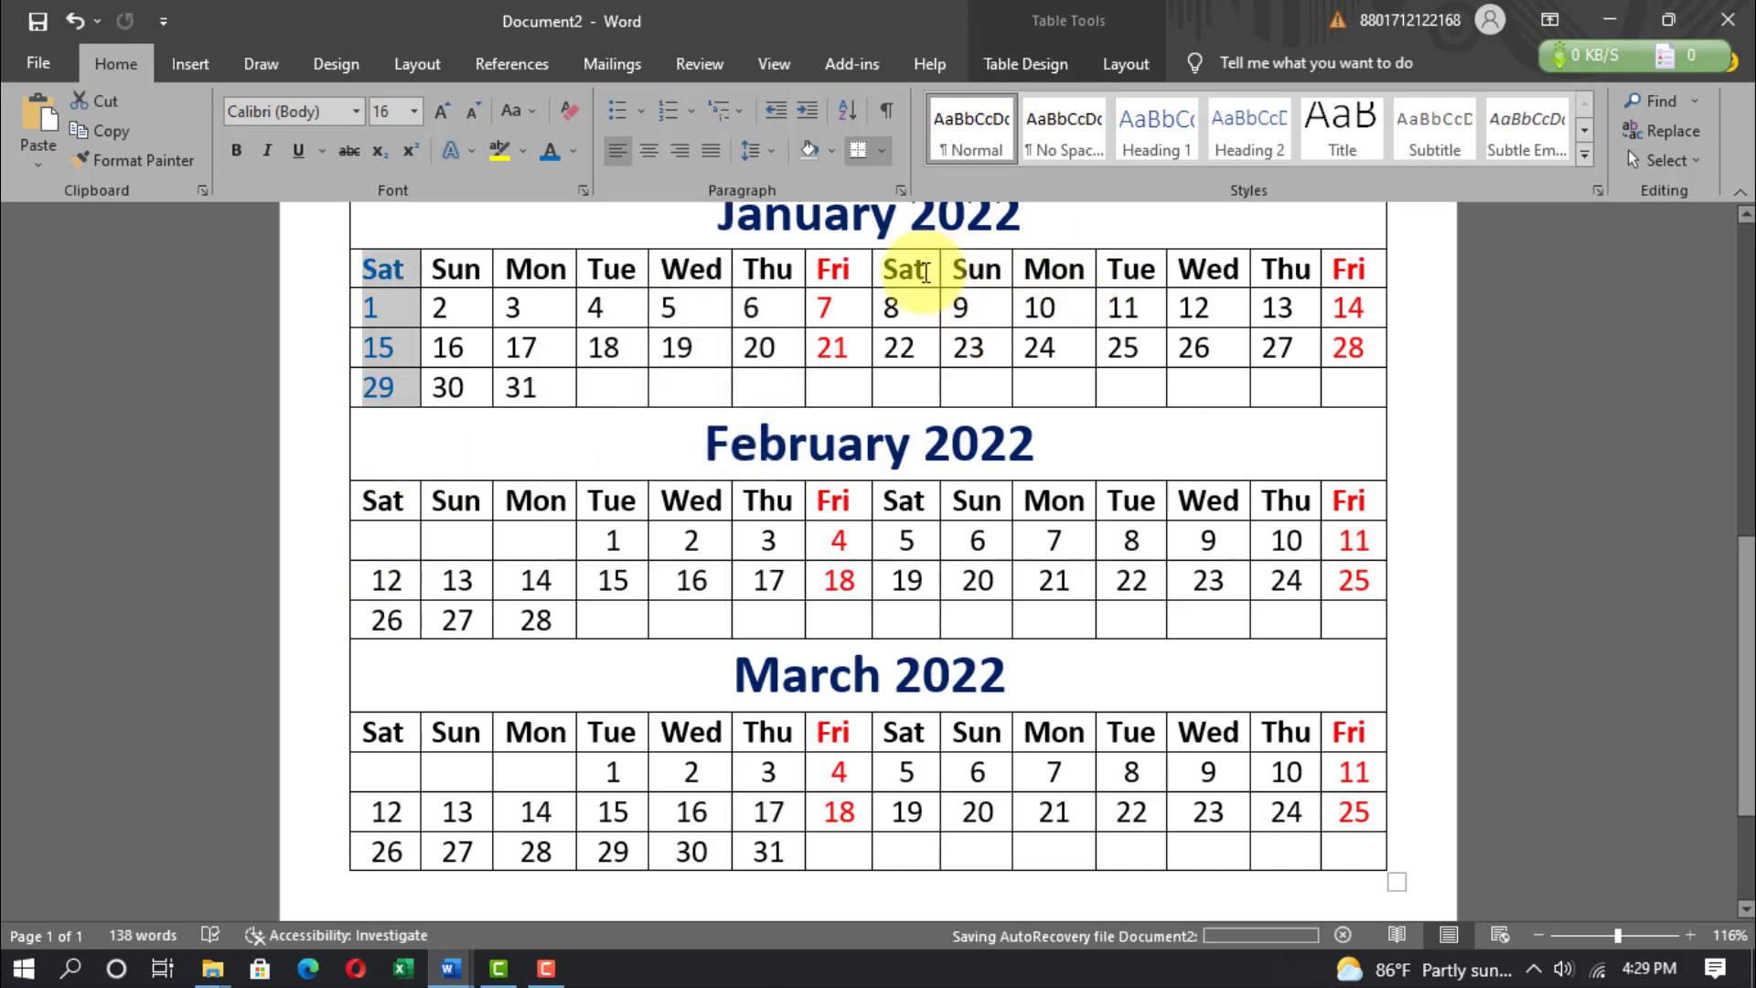
drag(888, 271, 902, 373)
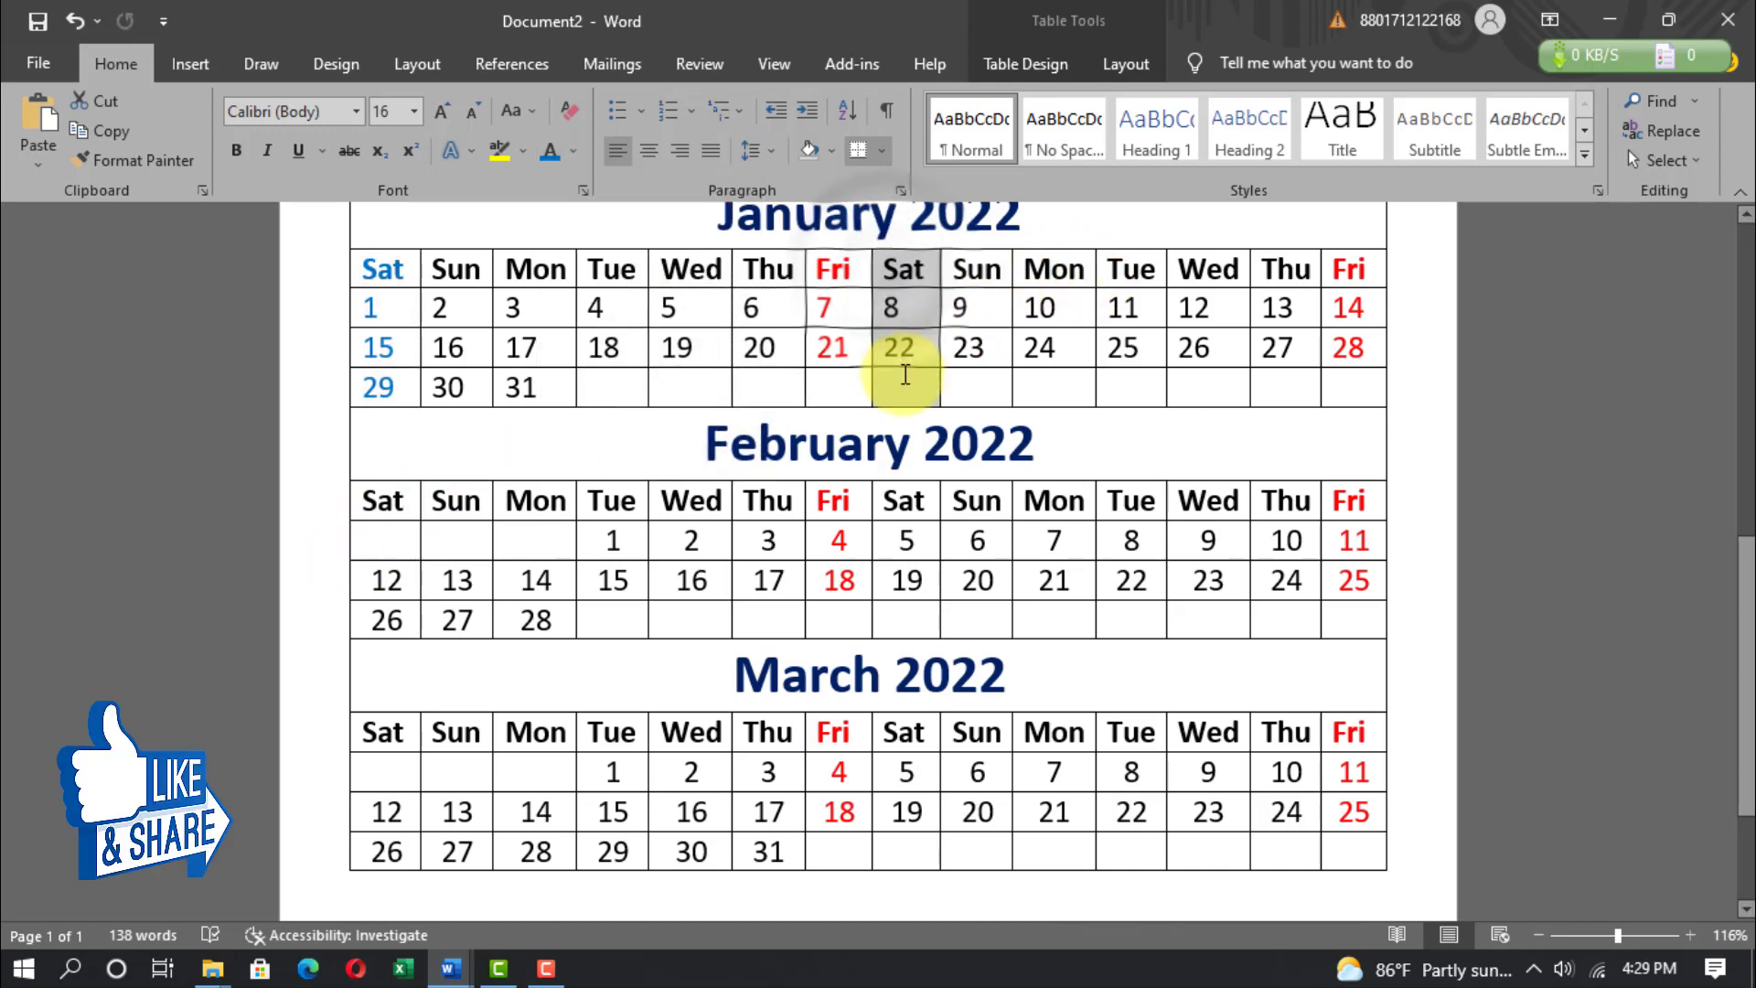
click(550, 154)
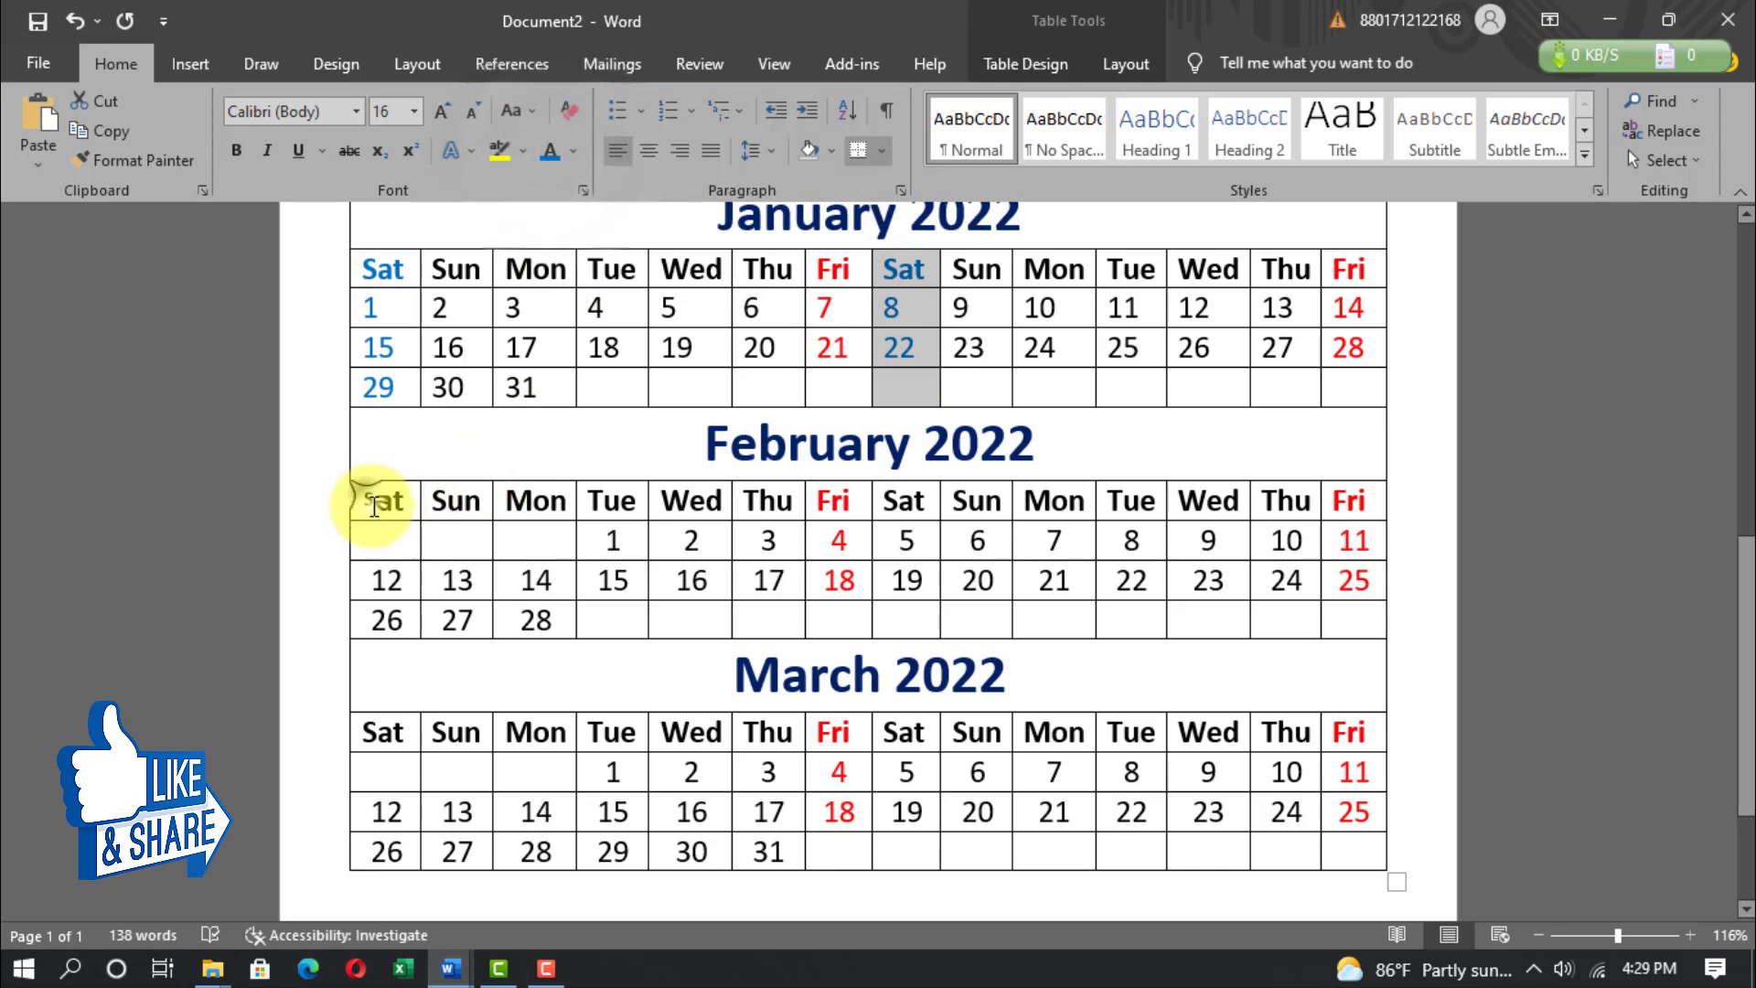
drag(372, 499, 381, 616)
click(550, 153)
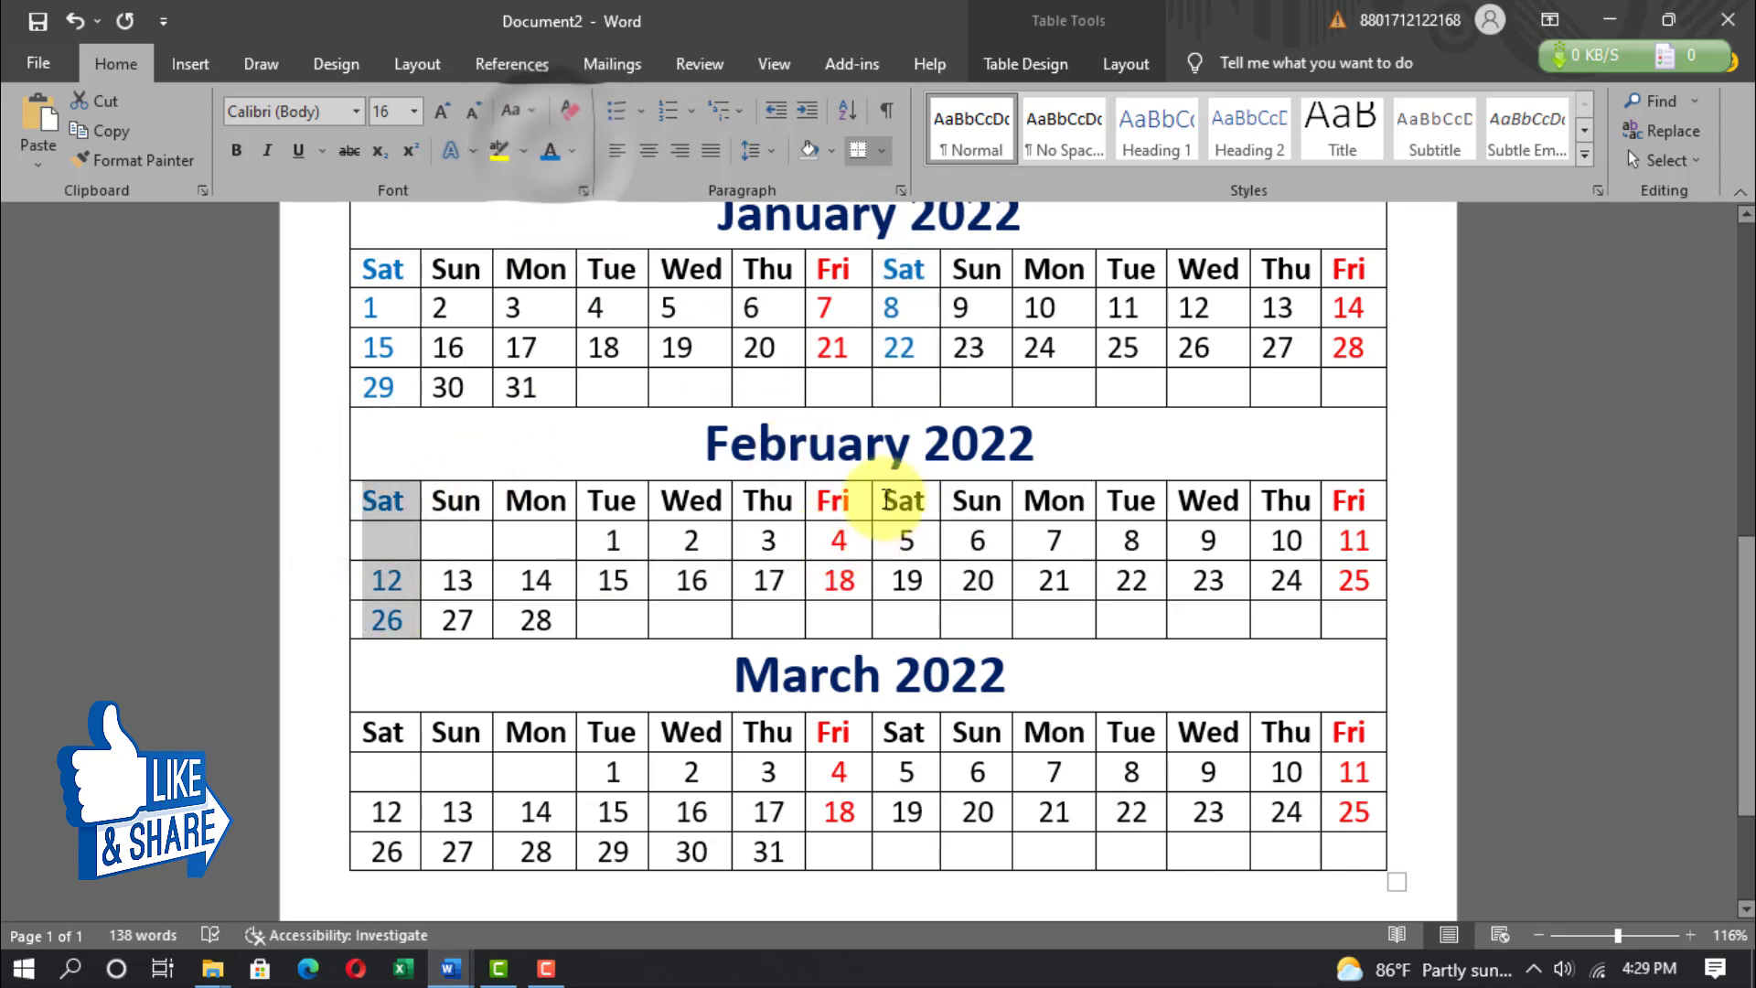
drag(904, 500, 906, 620)
click(550, 153)
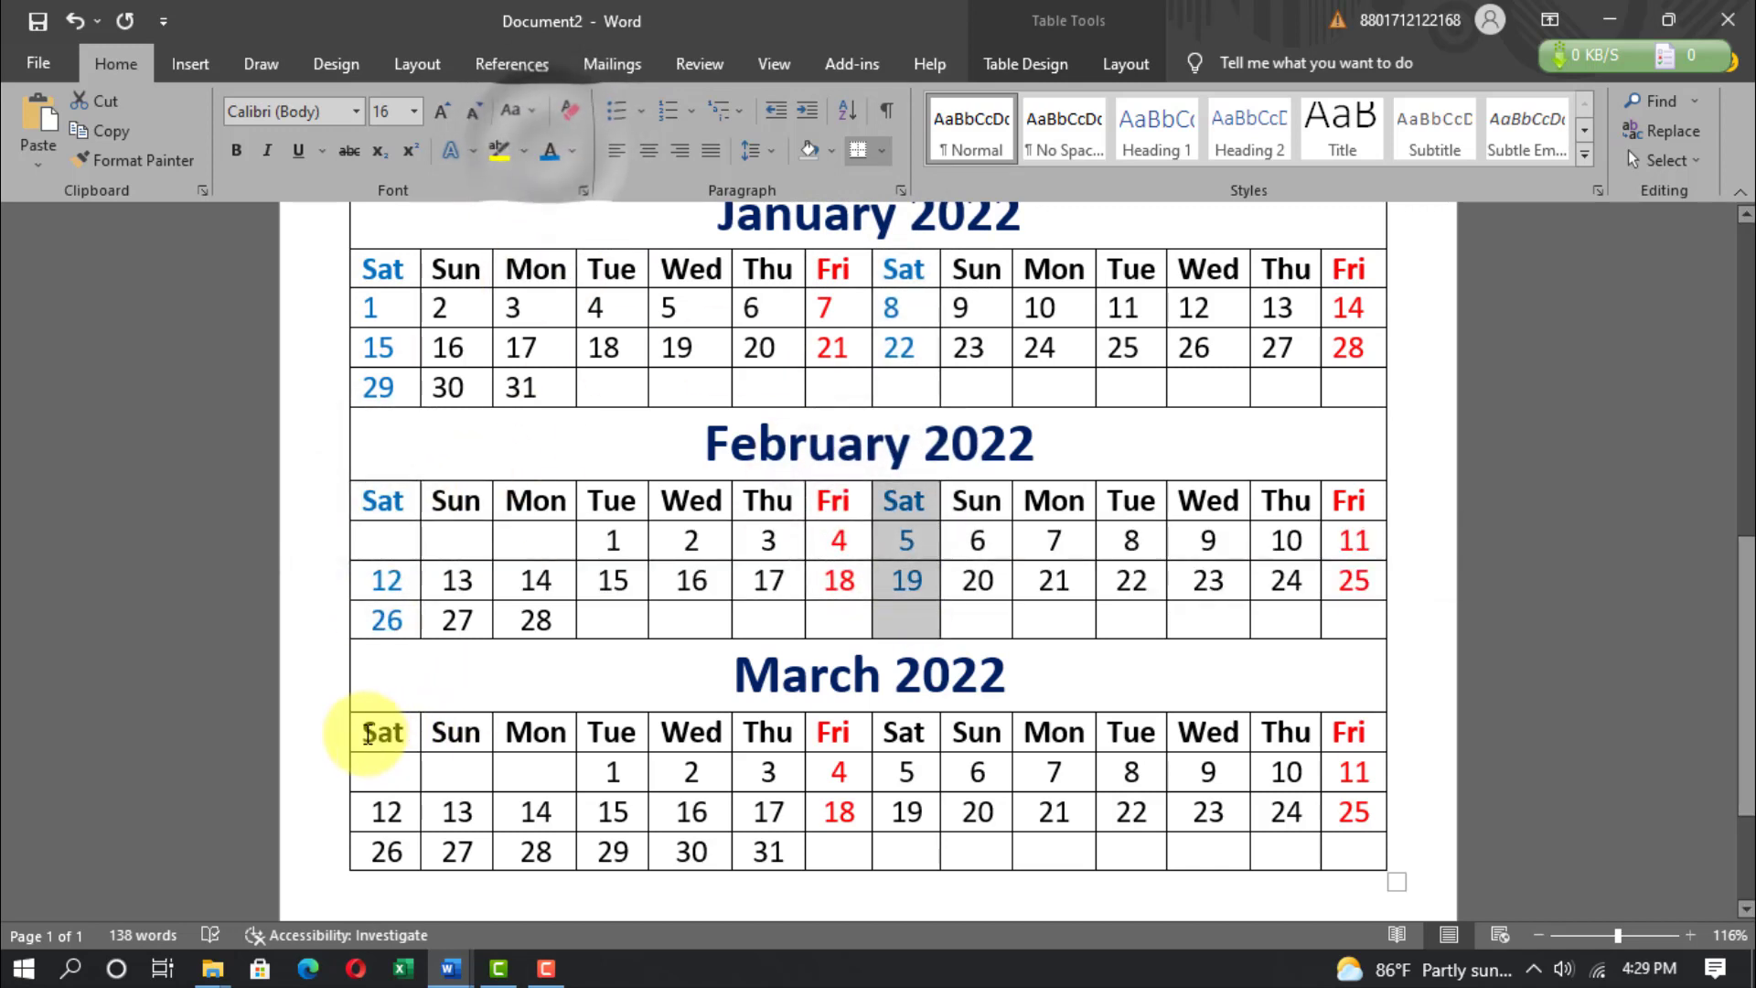
Color March's two Saturday columns blue and deselect the table.
drag(375, 732, 385, 840)
scroll(939, 828, down, 1)
scroll(938, 828, down, 4)
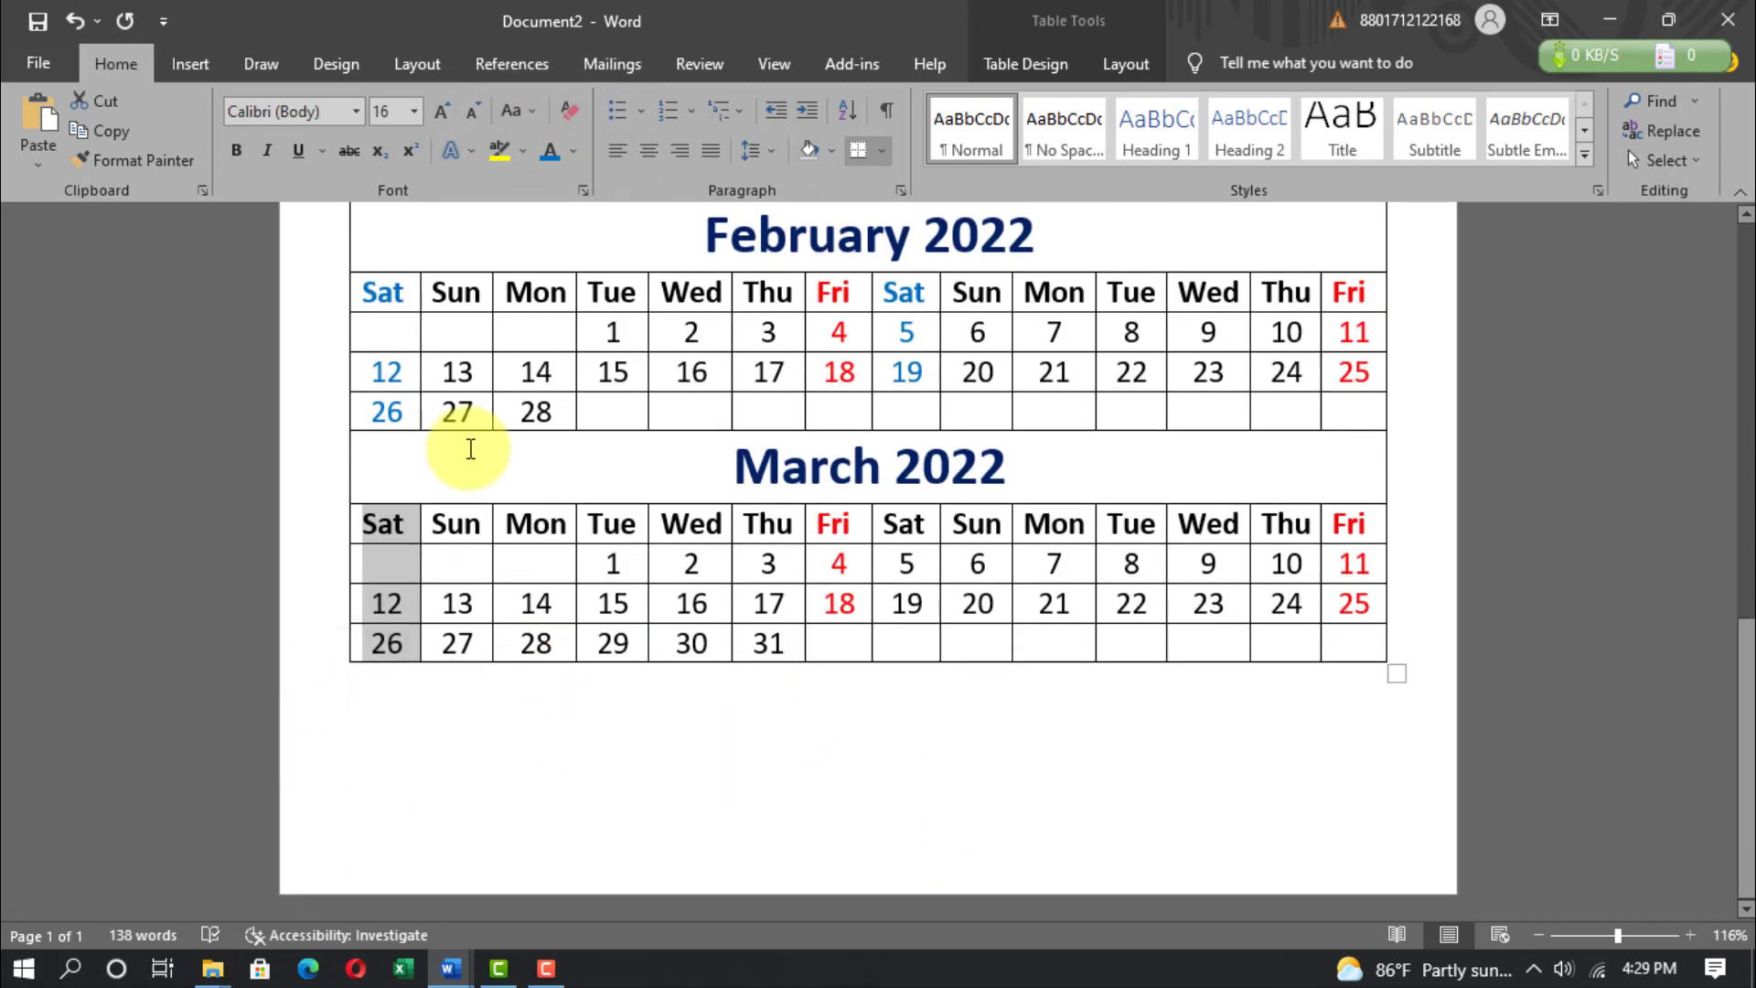
click(550, 153)
drag(904, 508, 904, 640)
click(552, 151)
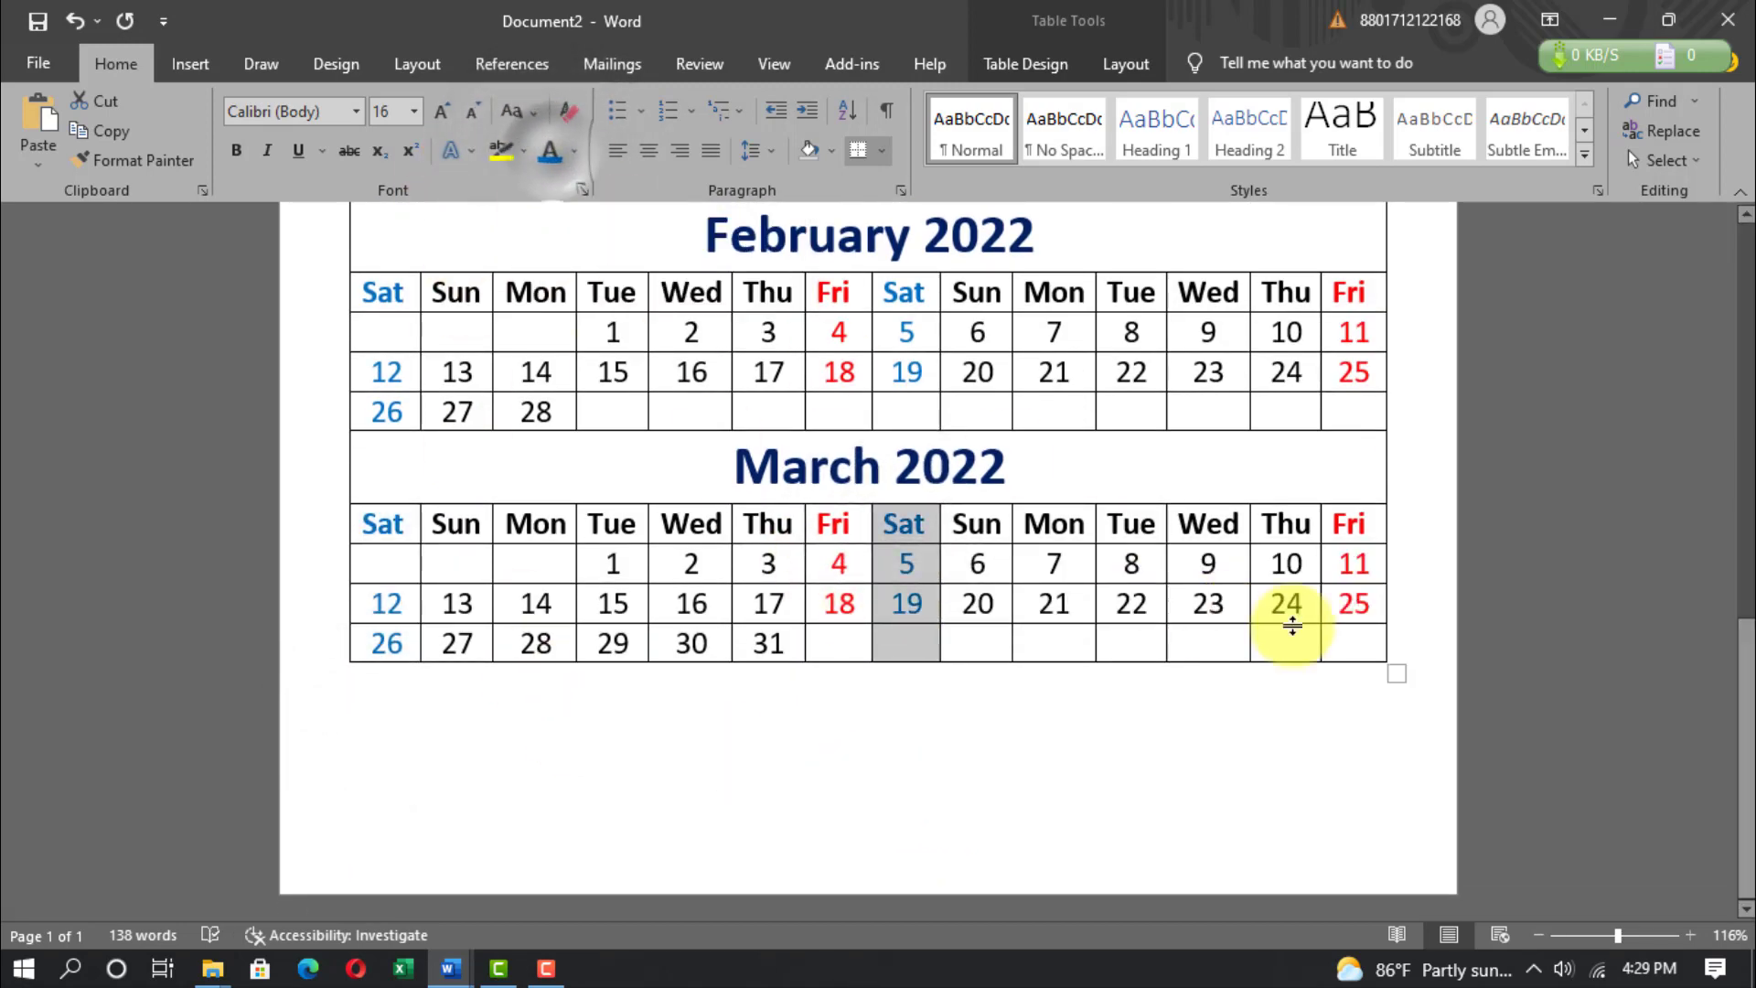
click(1529, 607)
Add a blank line above the January table.
scroll(1050, 583, up, 2)
scroll(1049, 583, up, 8)
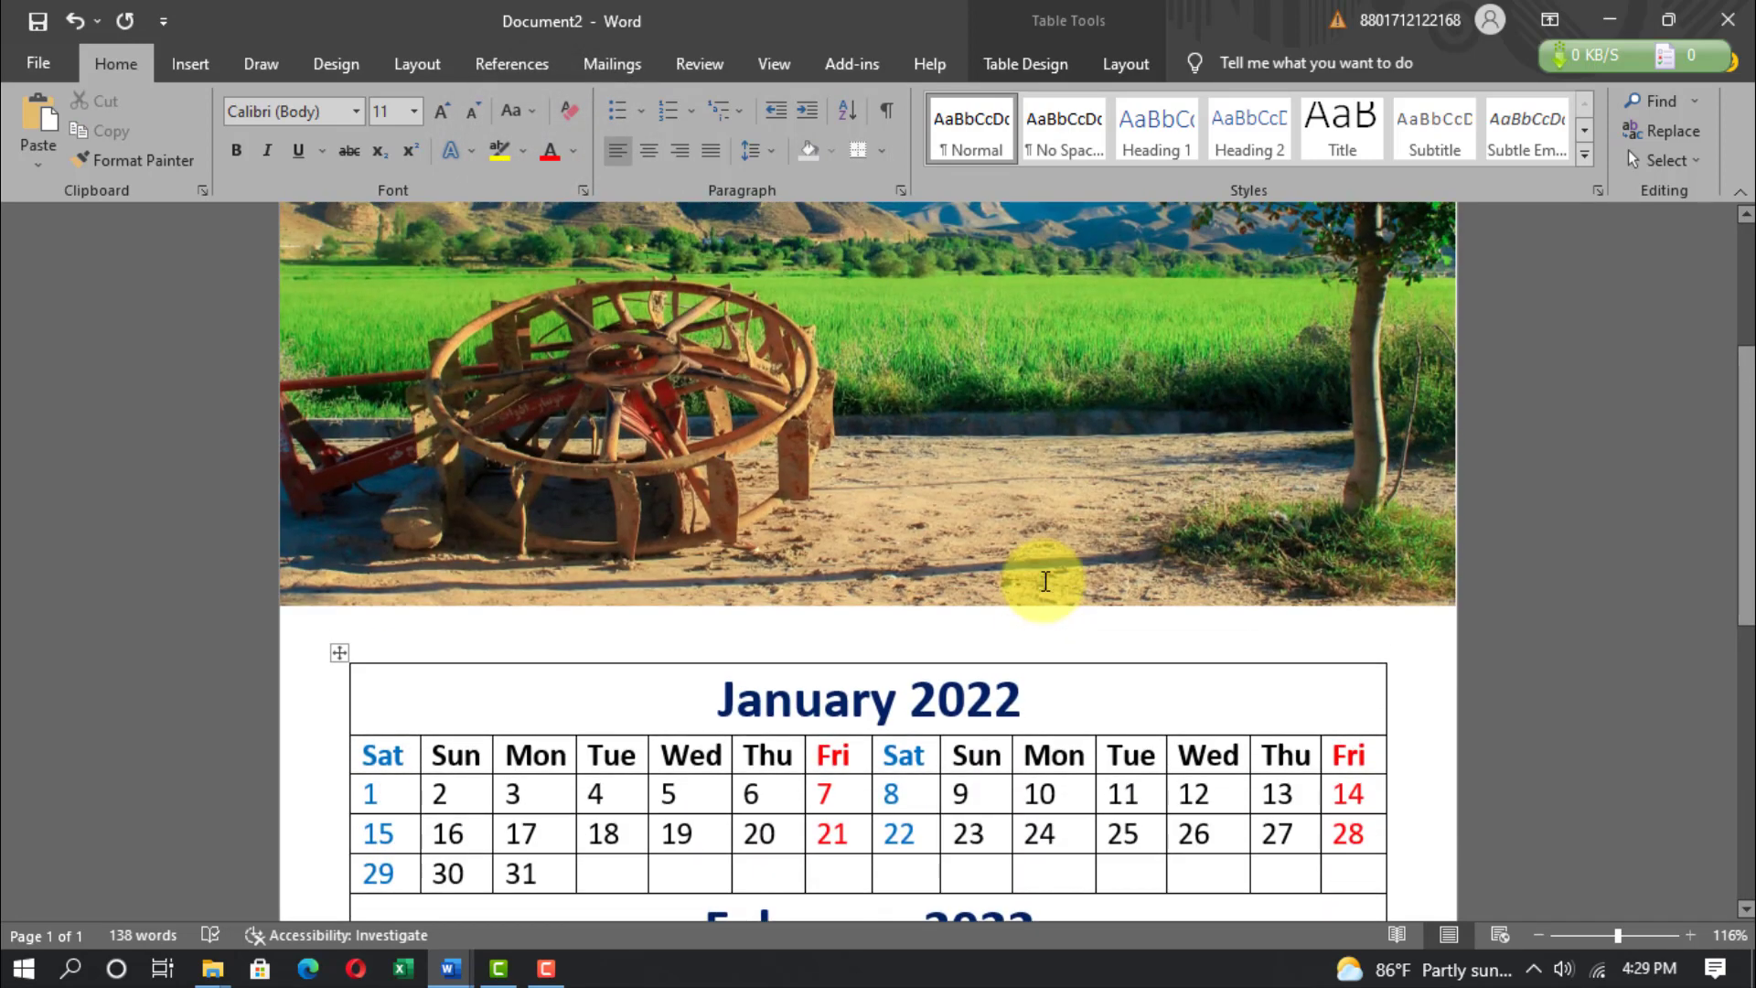
click(465, 630)
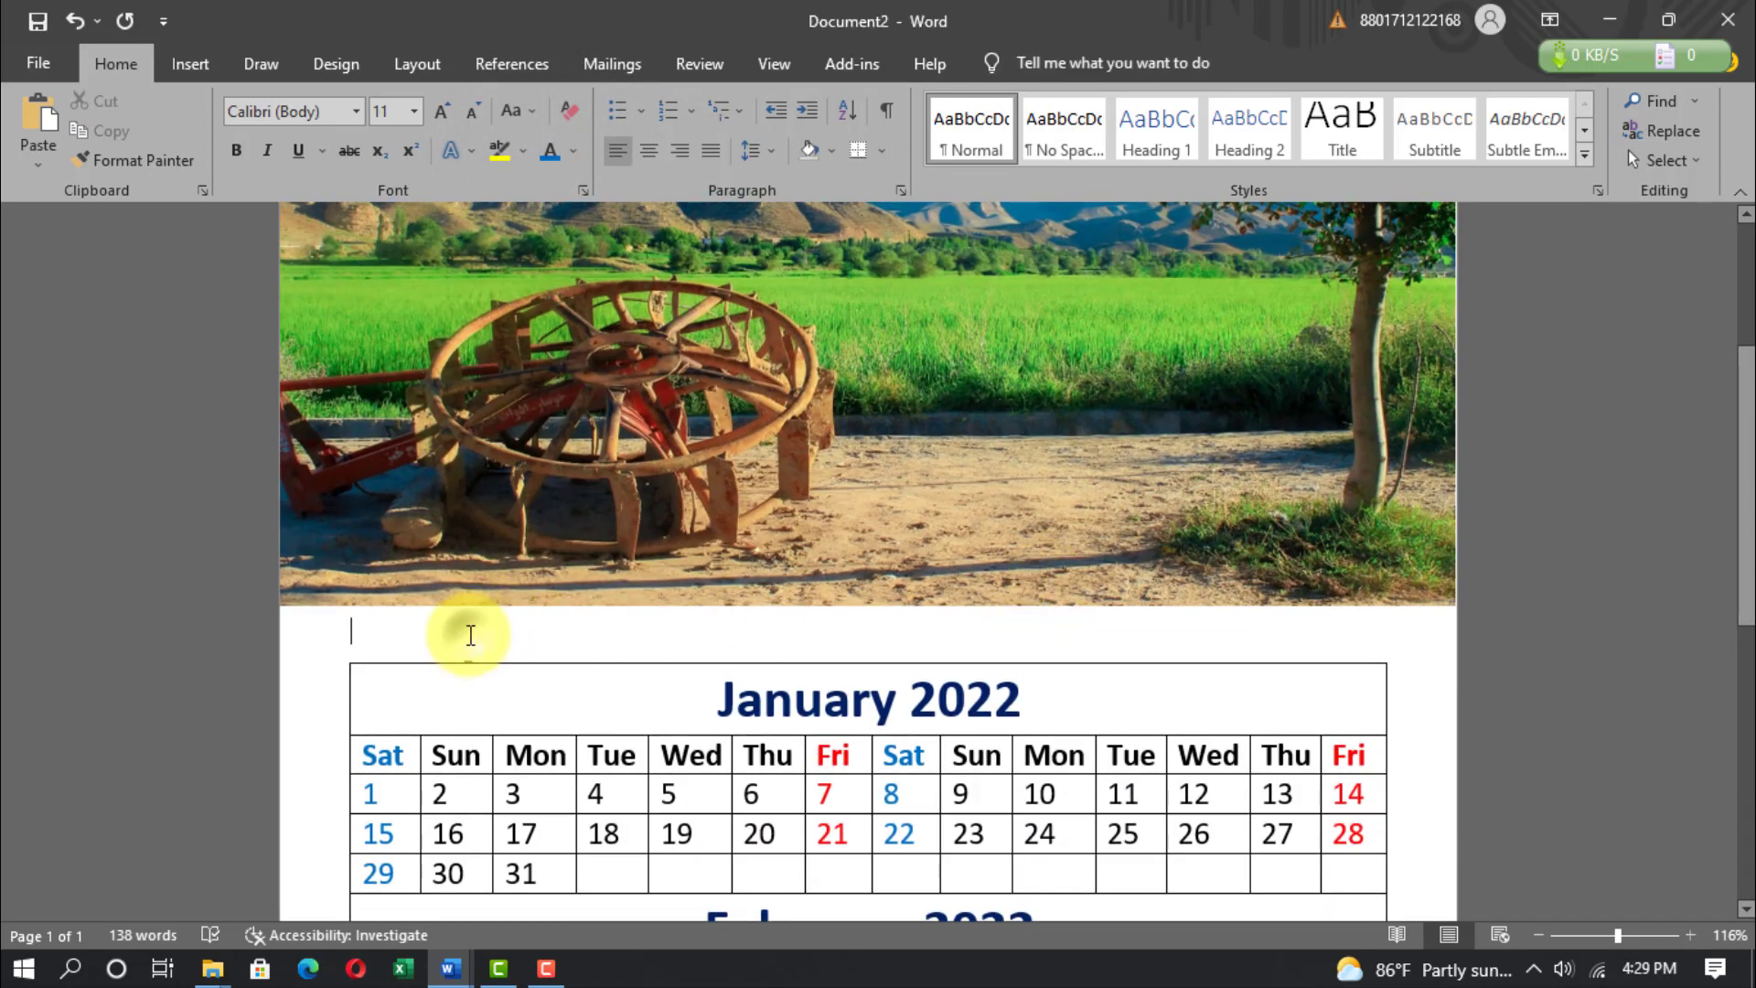
key(Return)
key(Return)
key(Return)
key(Return)
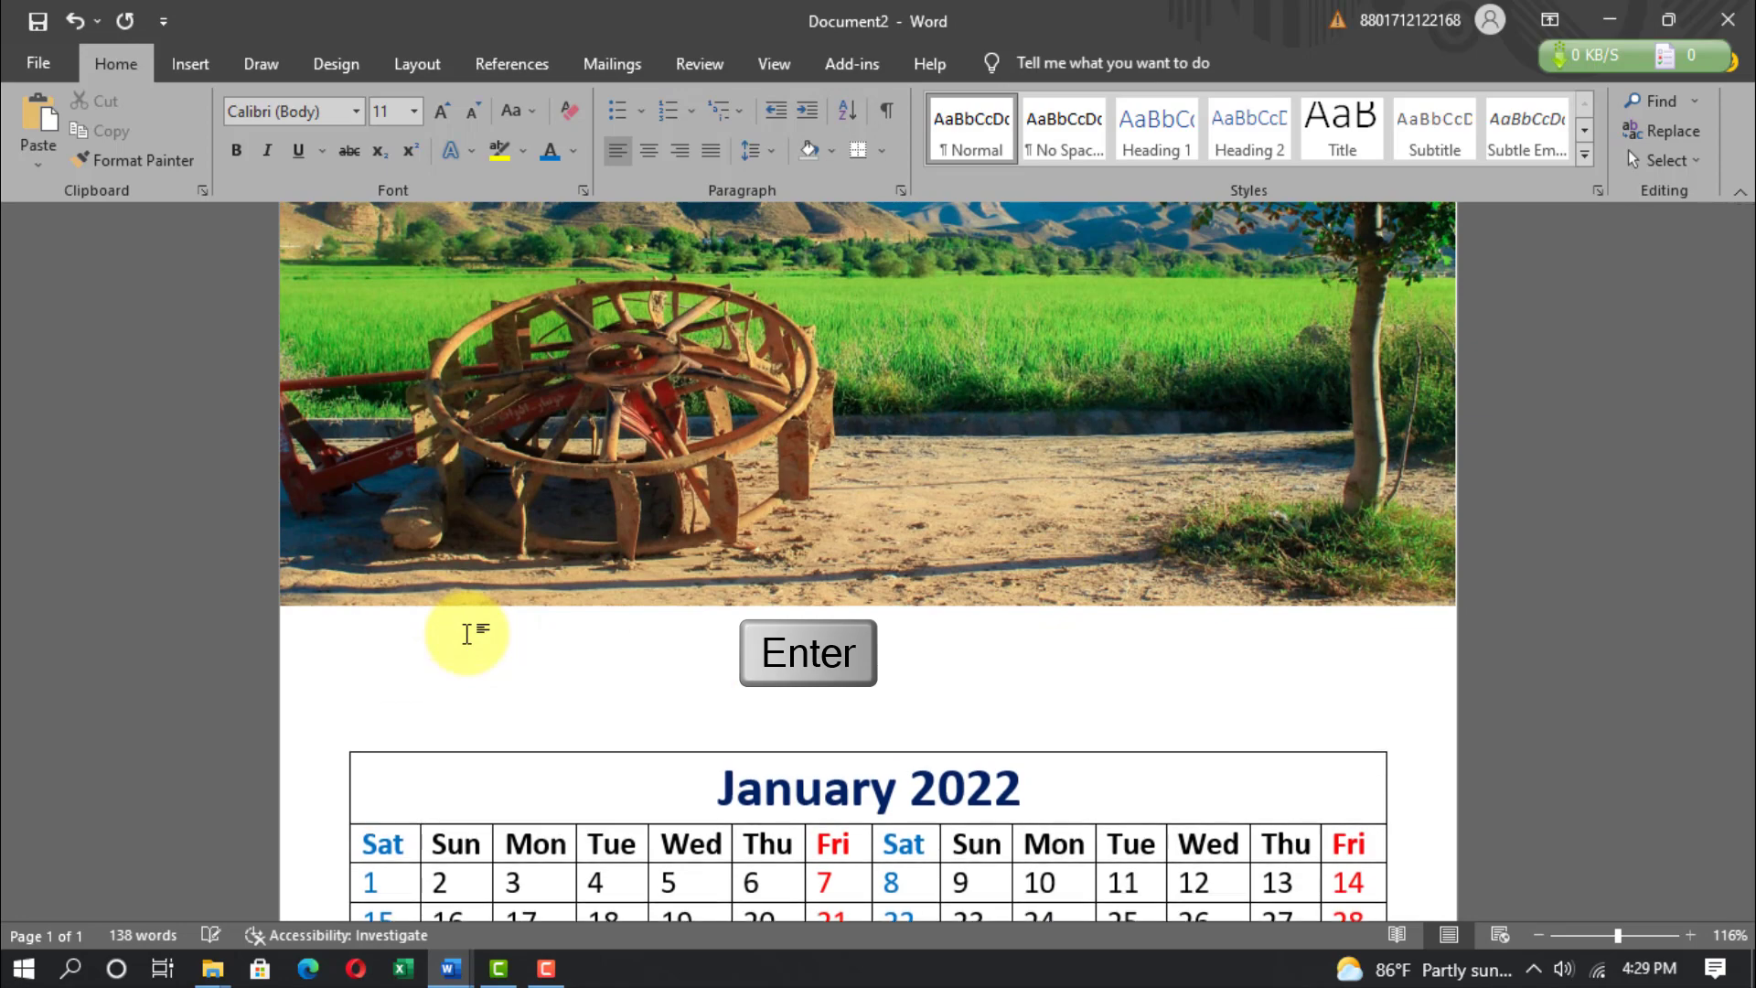
scroll(514, 442, down, 15)
scroll(577, 512, up, 13)
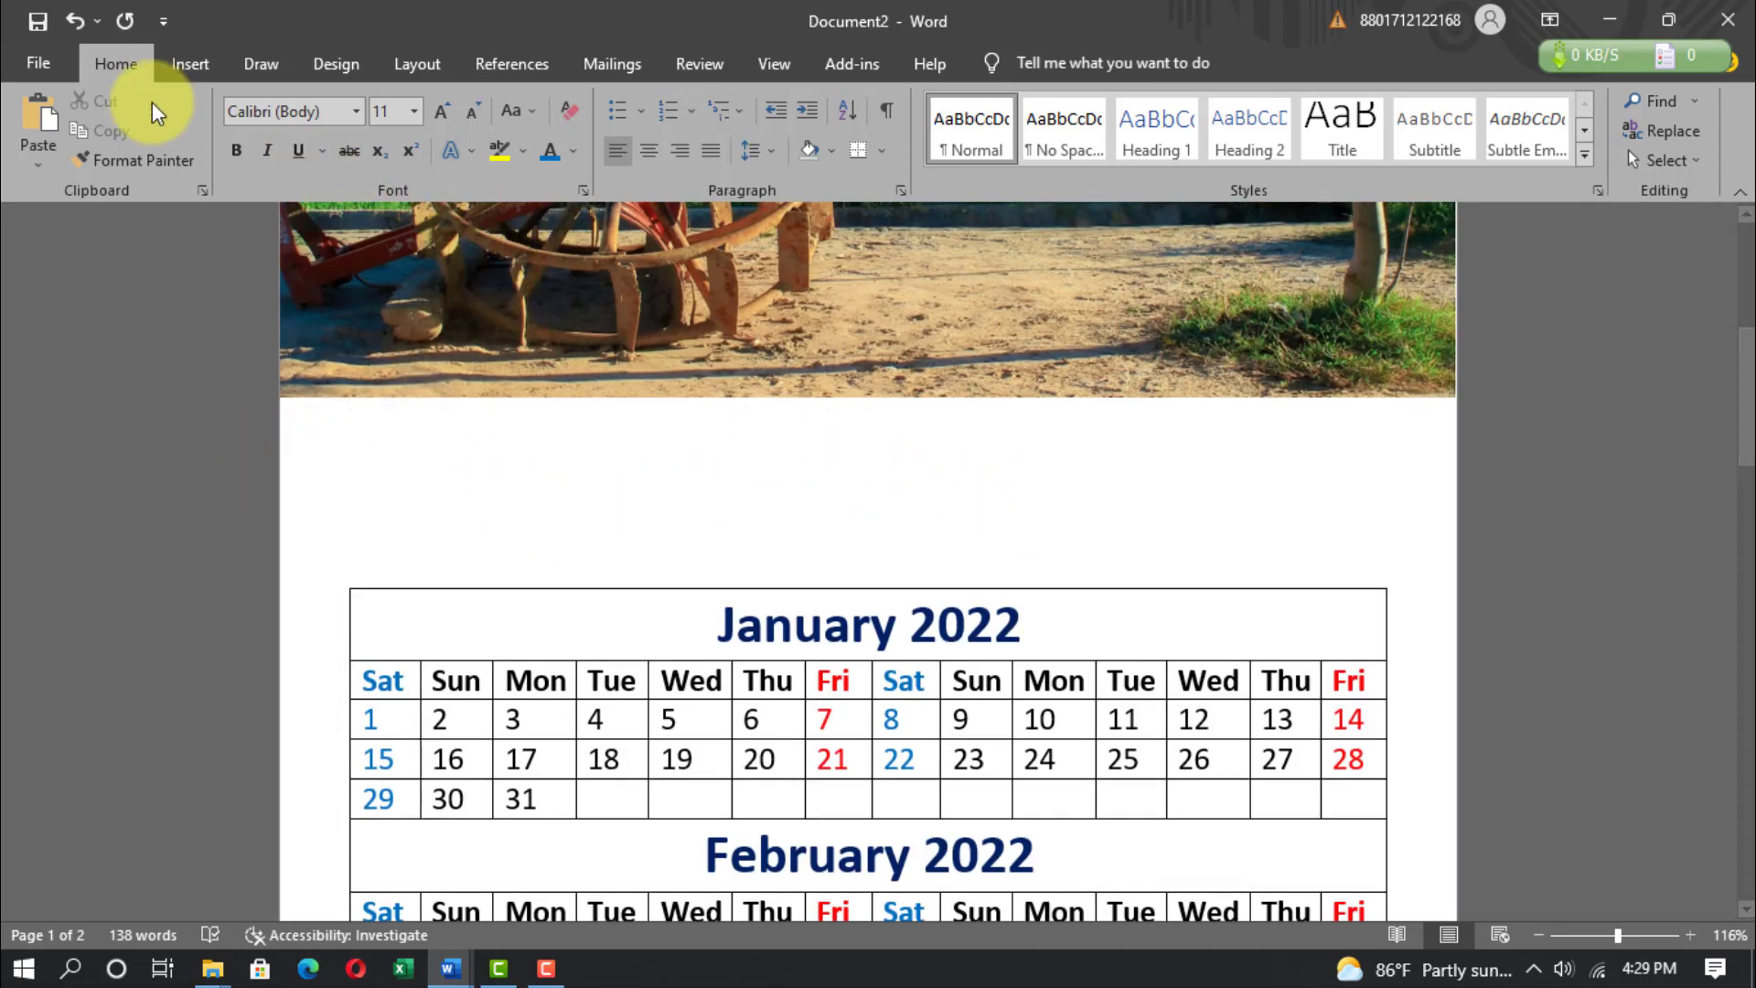
Draw a light gray rectangle band just below the header photo.
click(183, 65)
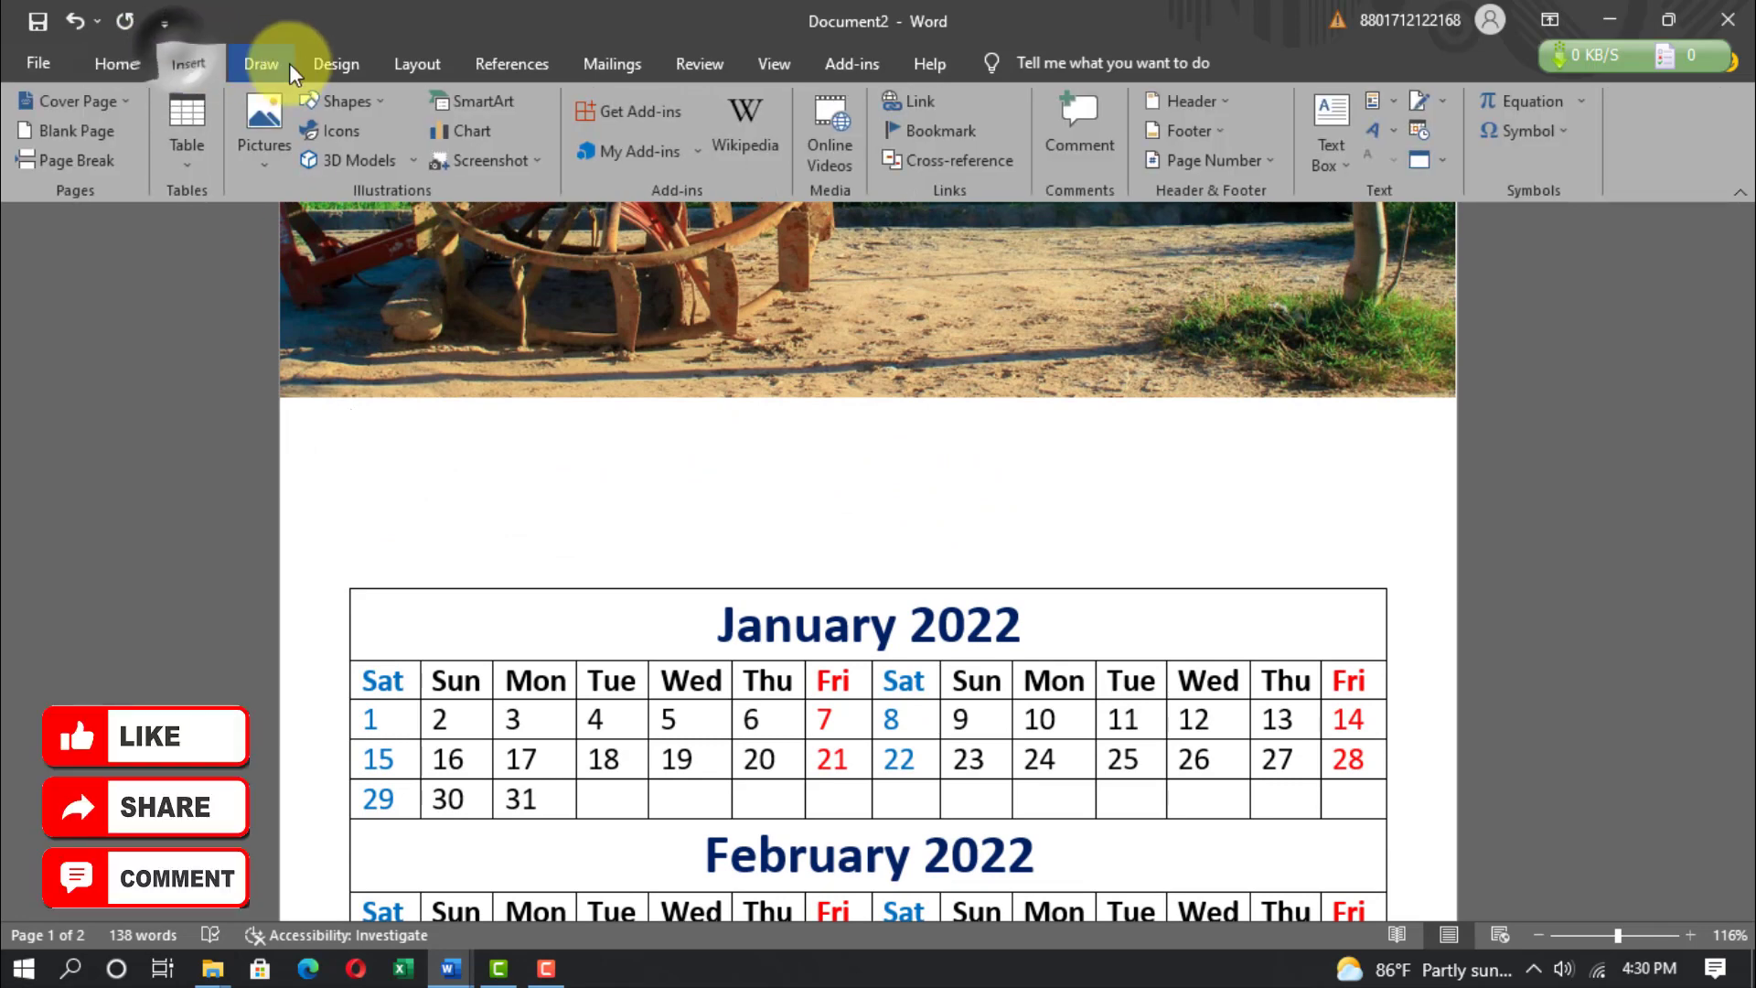
click(366, 102)
click(388, 159)
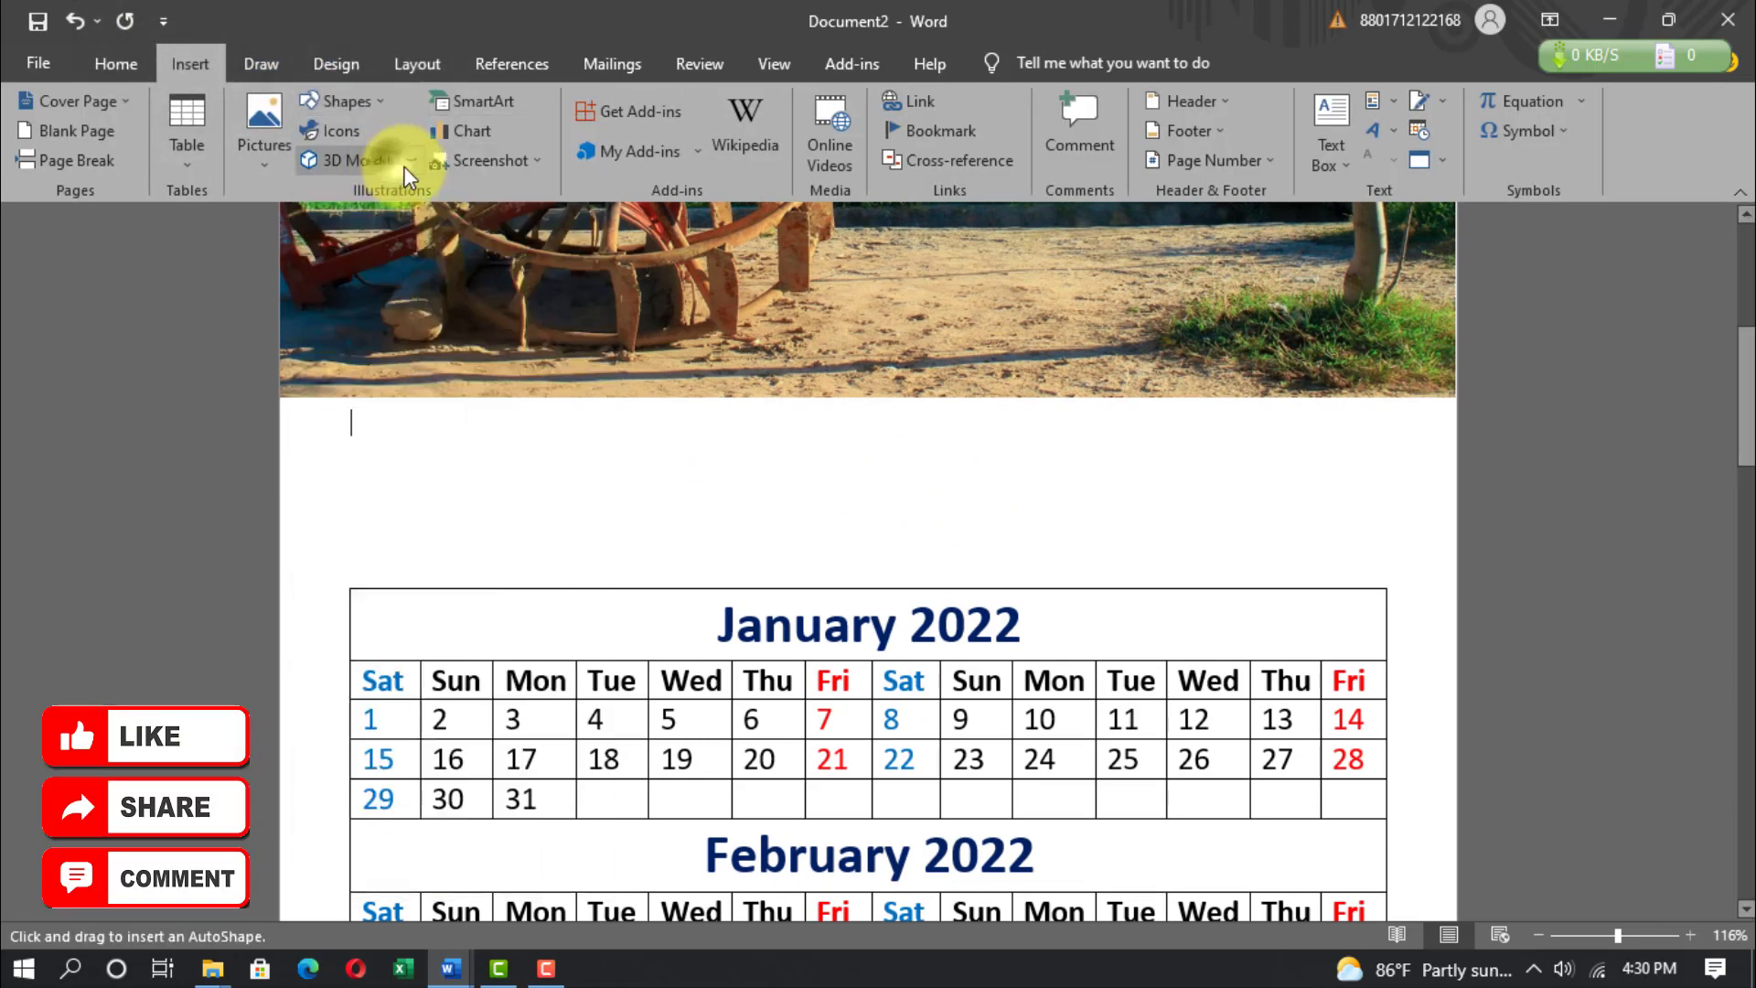
drag(279, 399, 1455, 576)
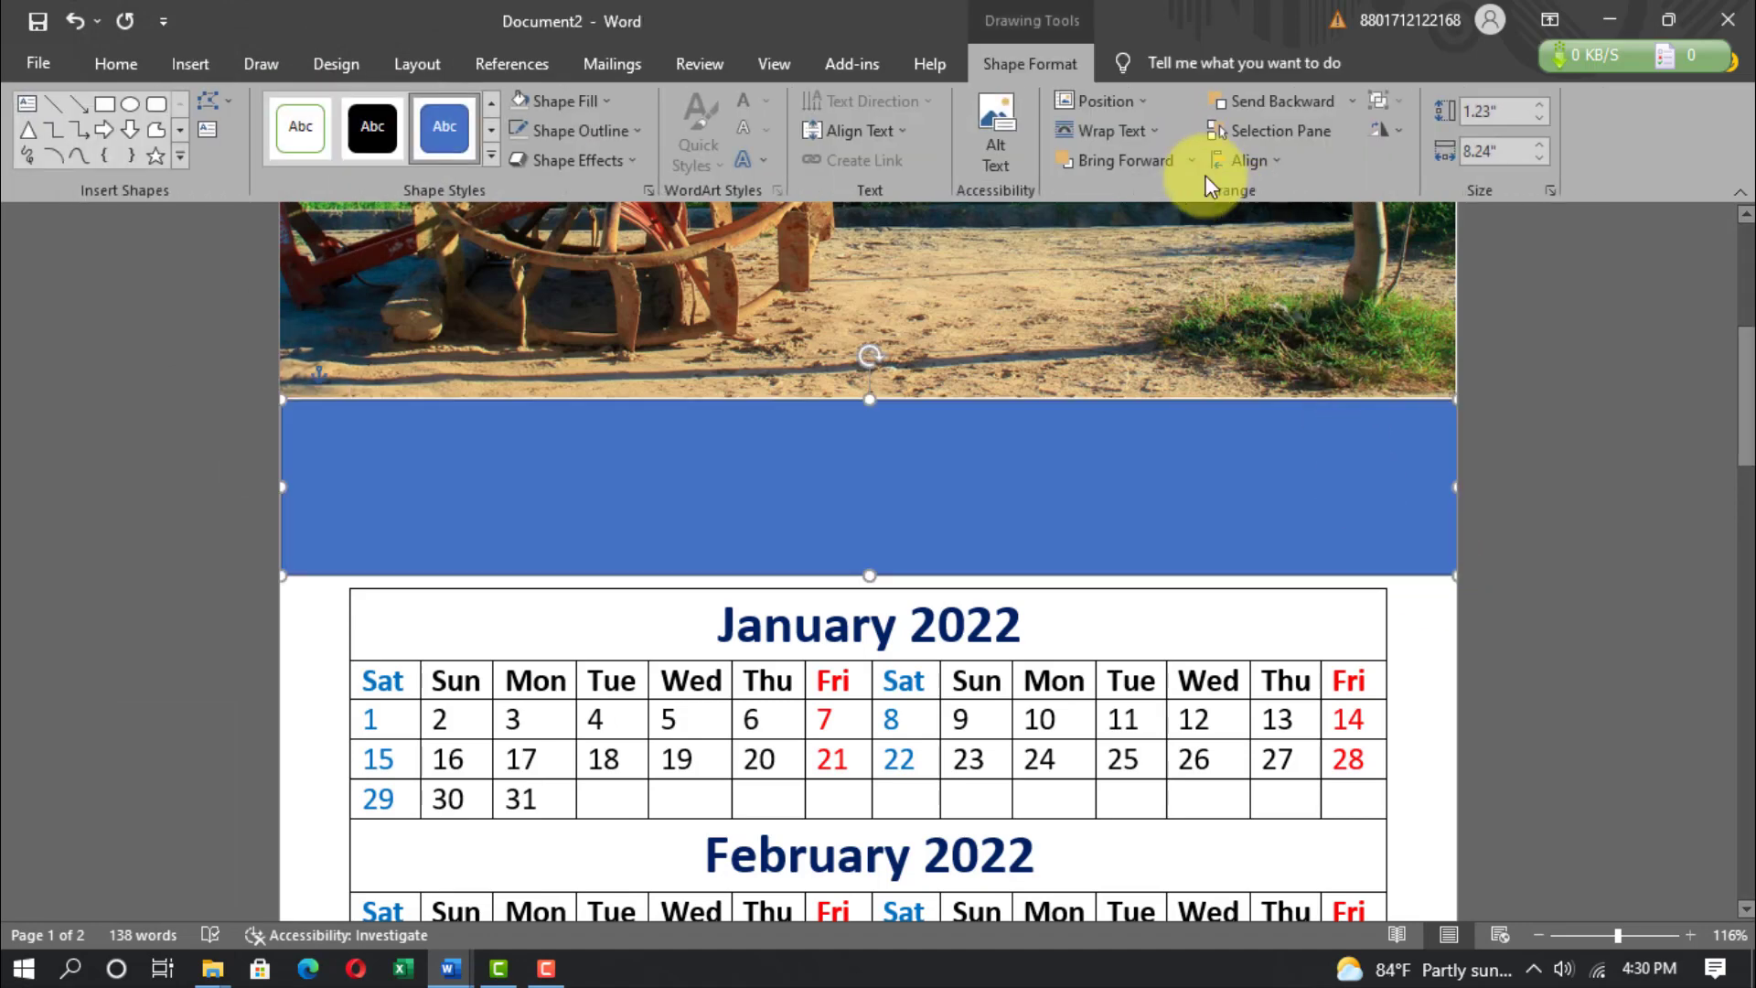
click(602, 100)
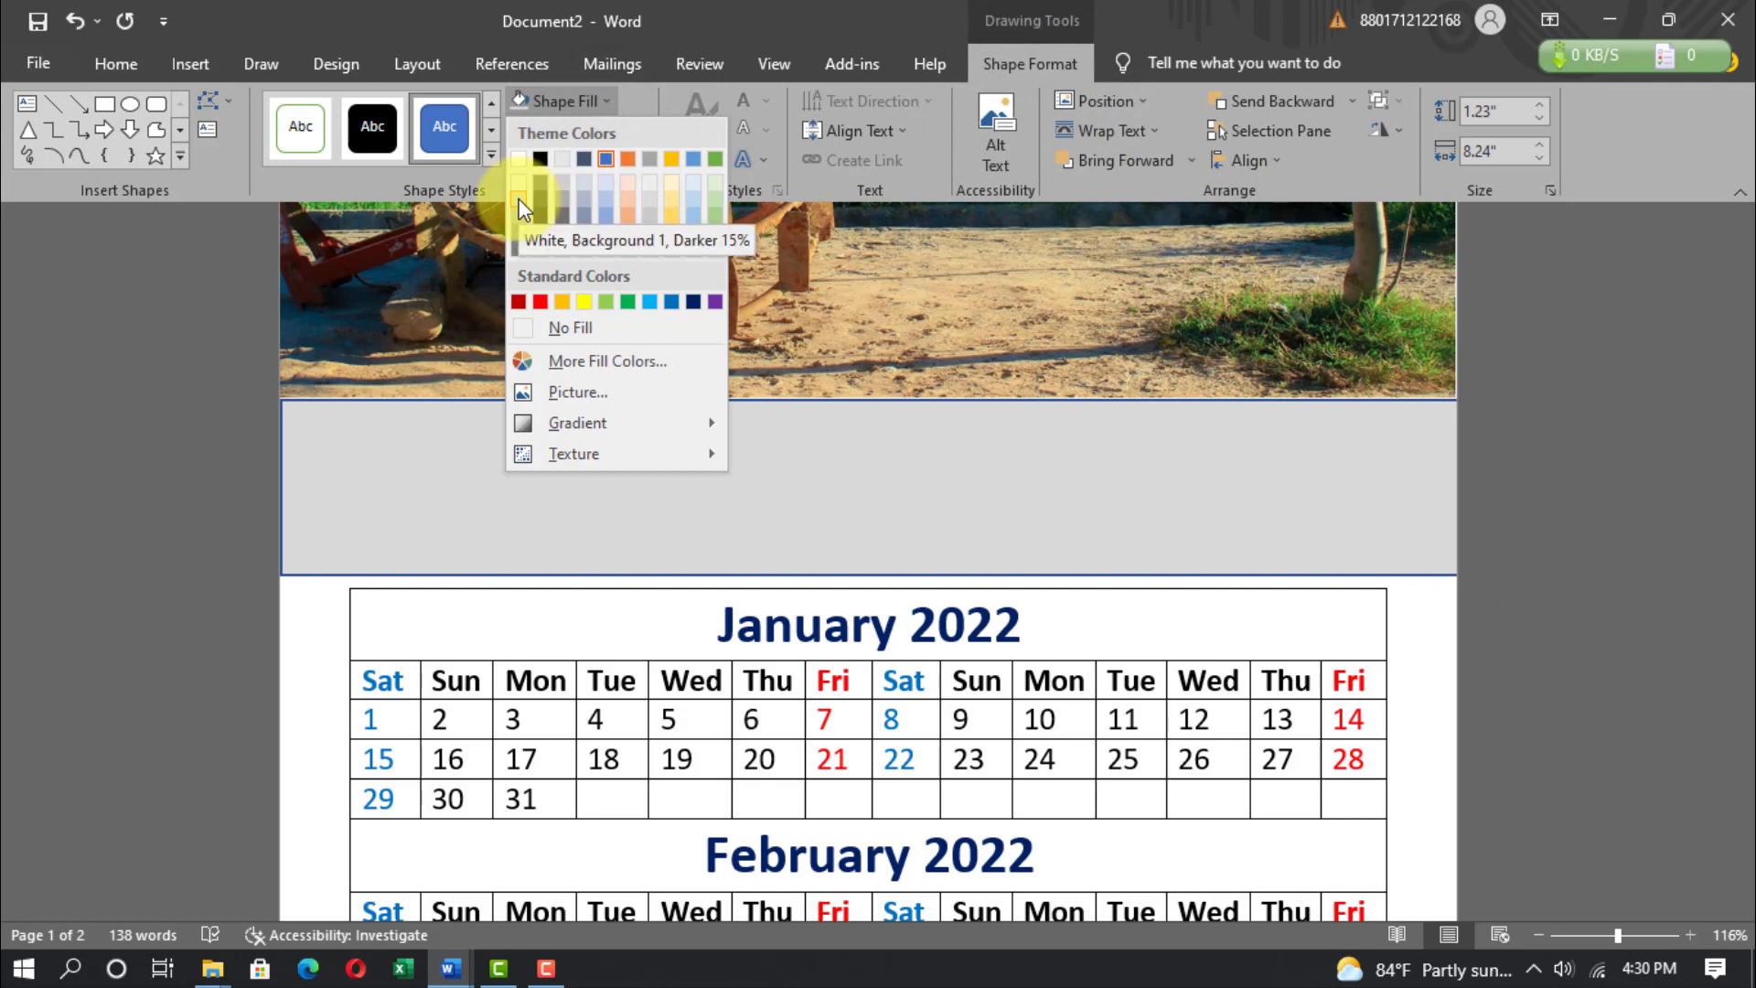
click(519, 199)
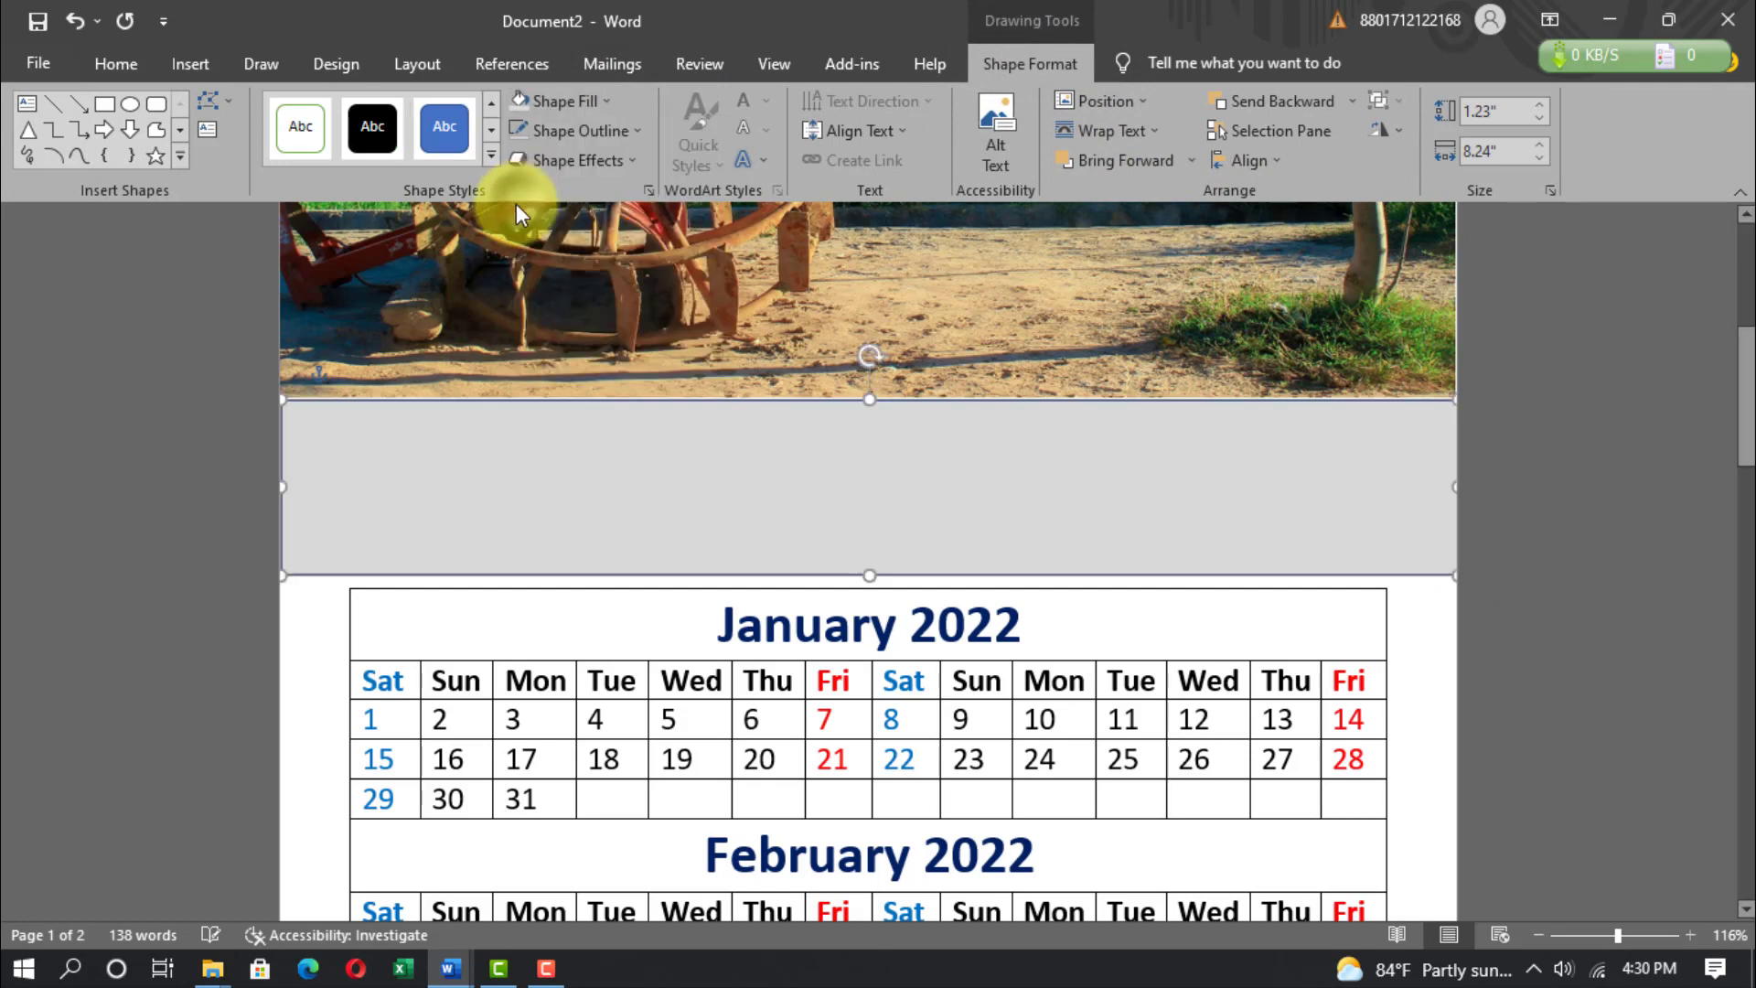
Remove the band's outline and lower its top edge slightly.
click(628, 131)
click(586, 358)
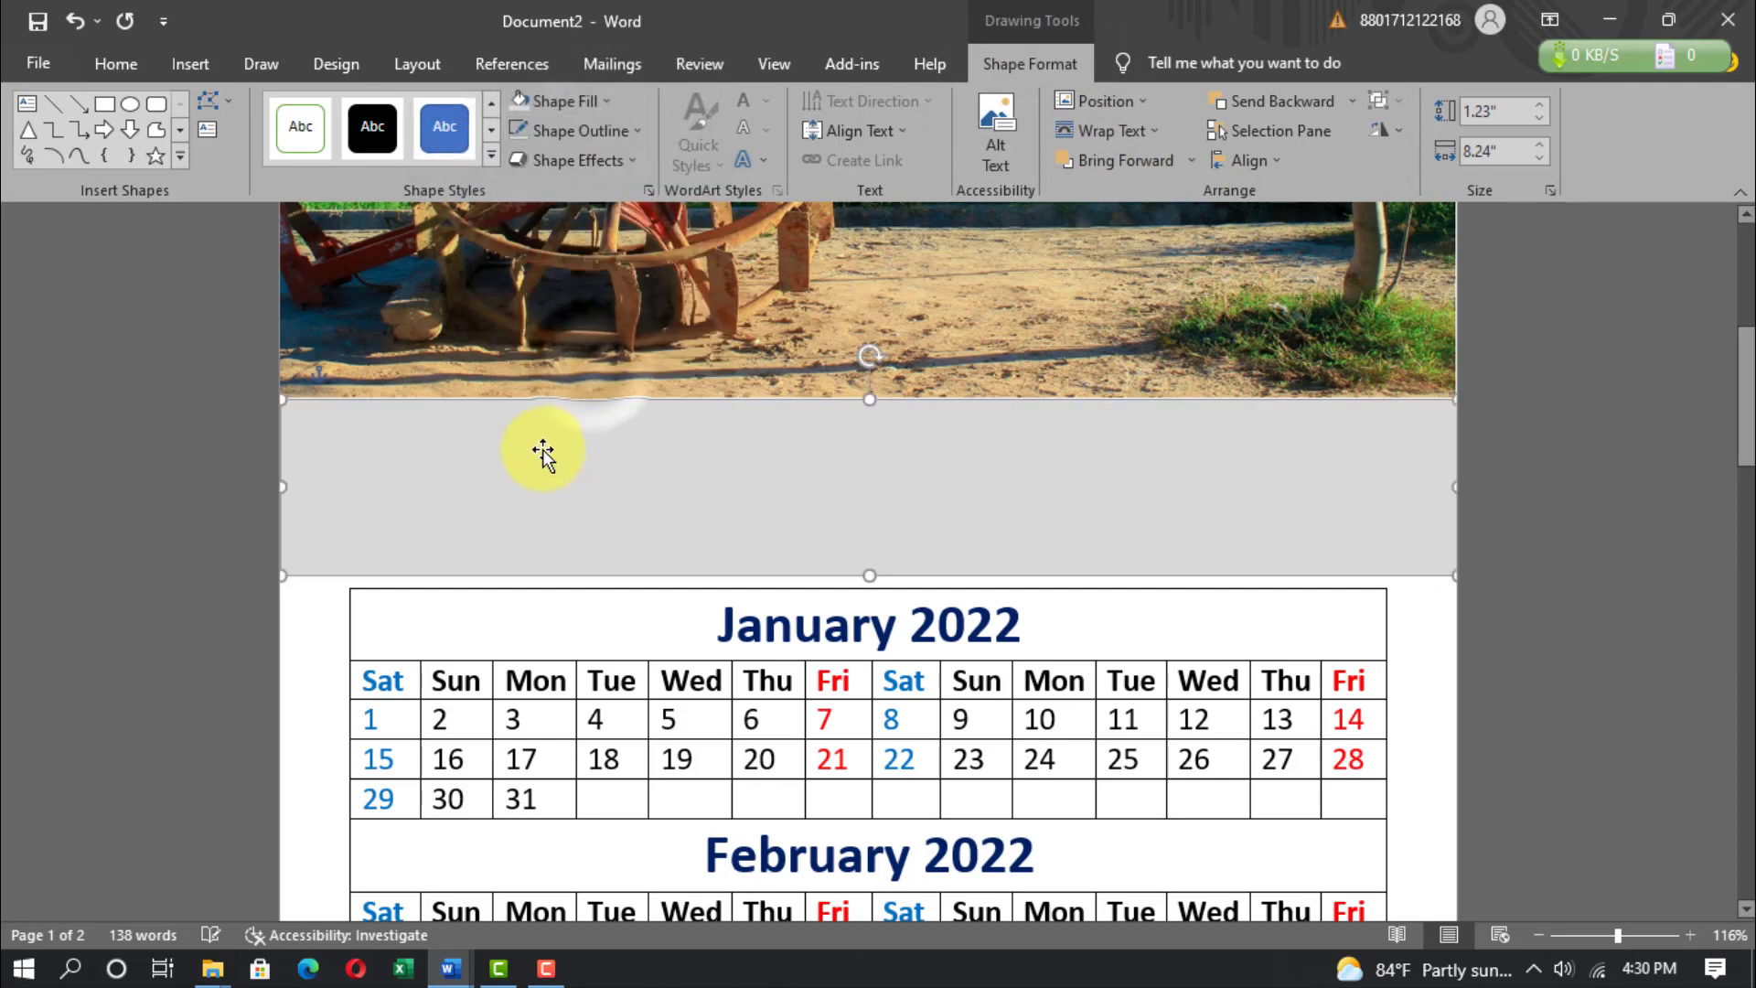
drag(873, 400, 870, 407)
click(1508, 504)
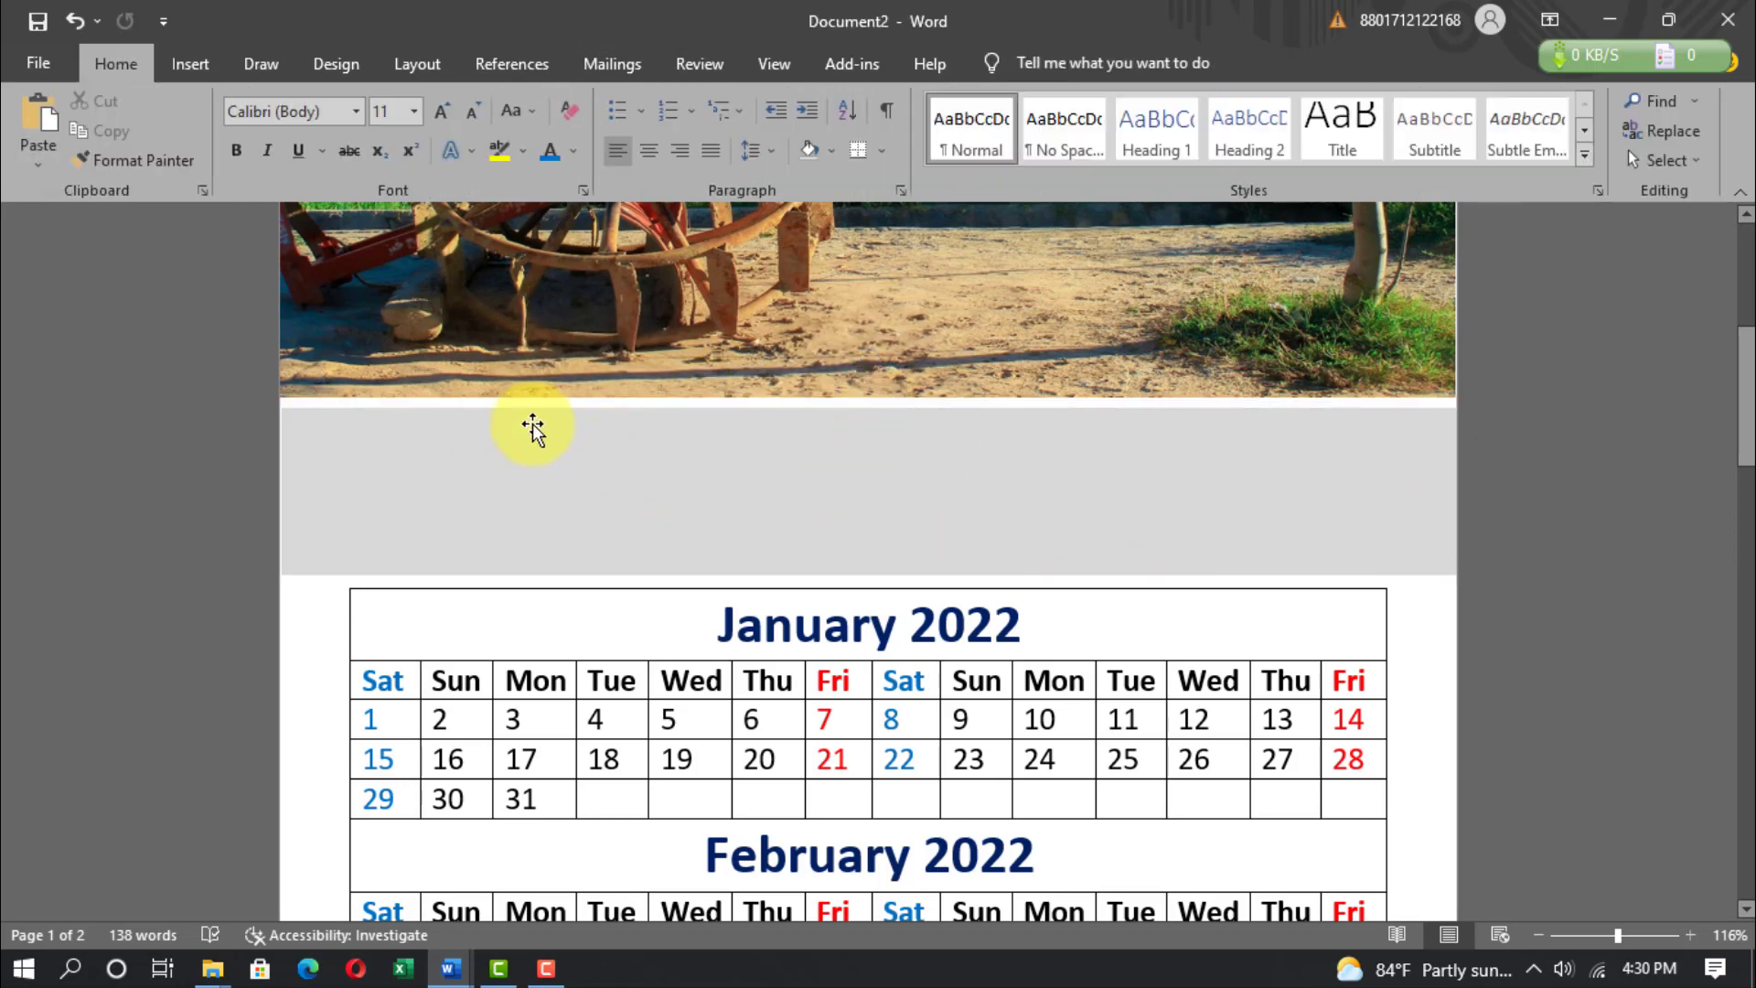
Place orange outlined WordArt reading 'AR MULTIMEDIA COMPUTER' onto the gray band.
click(190, 59)
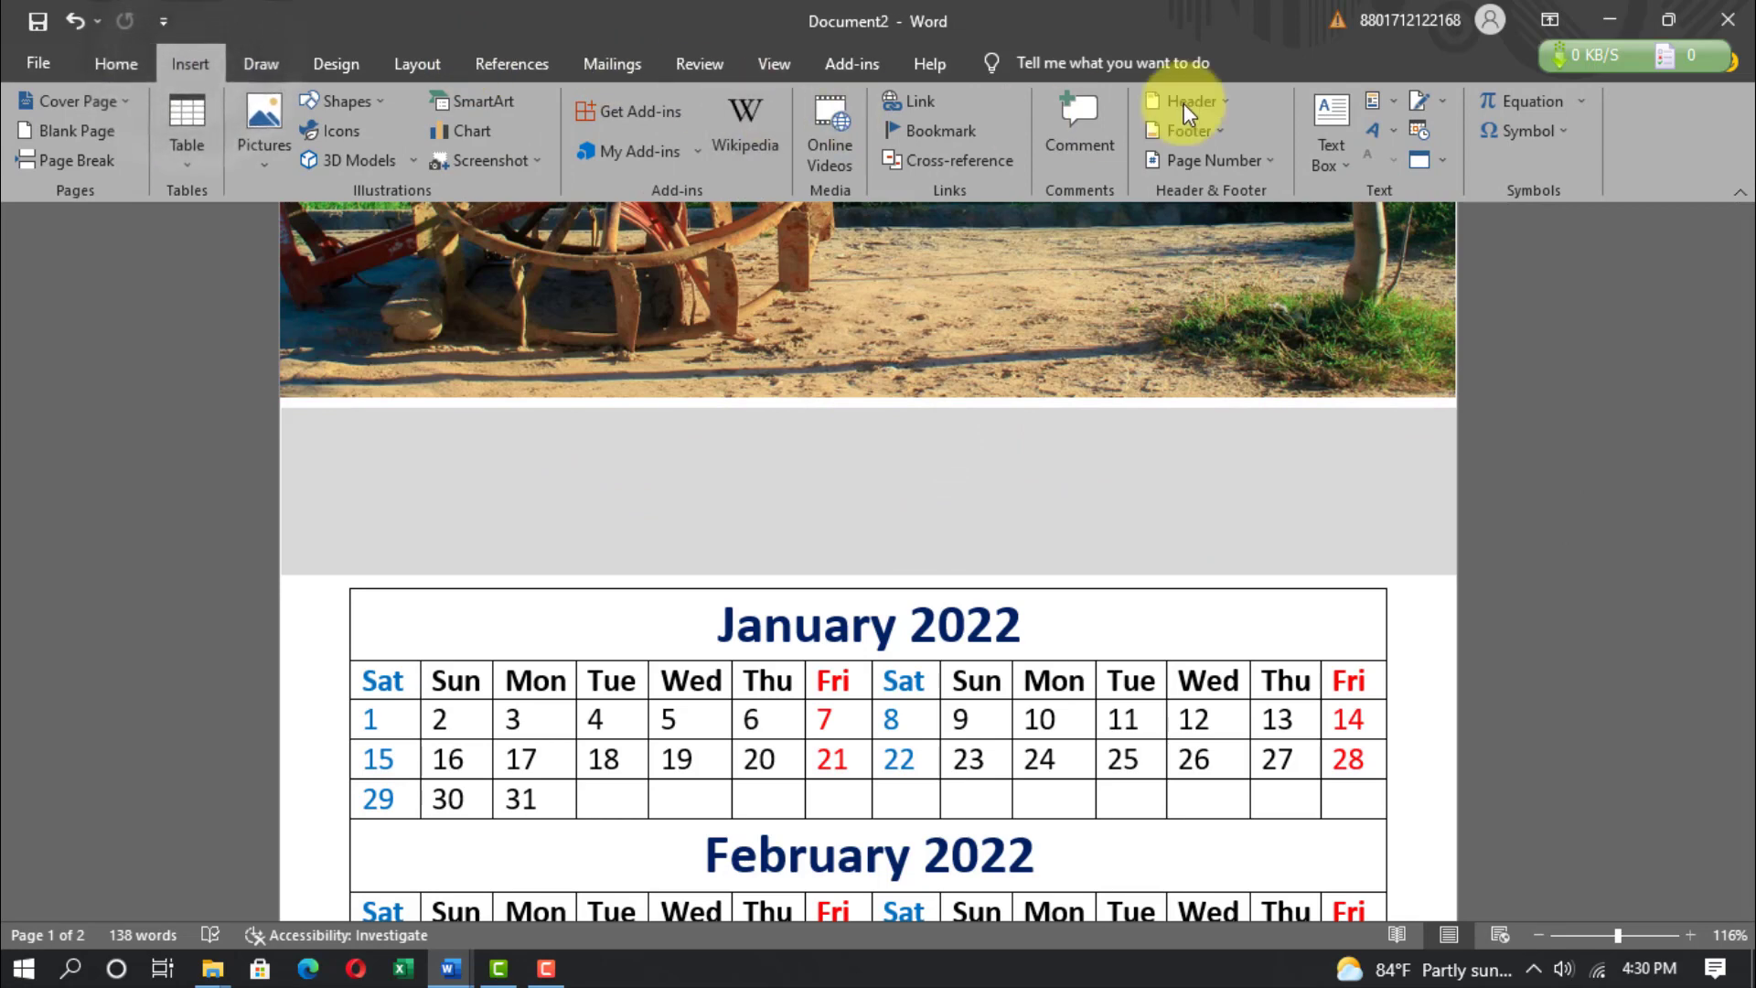
click(1376, 128)
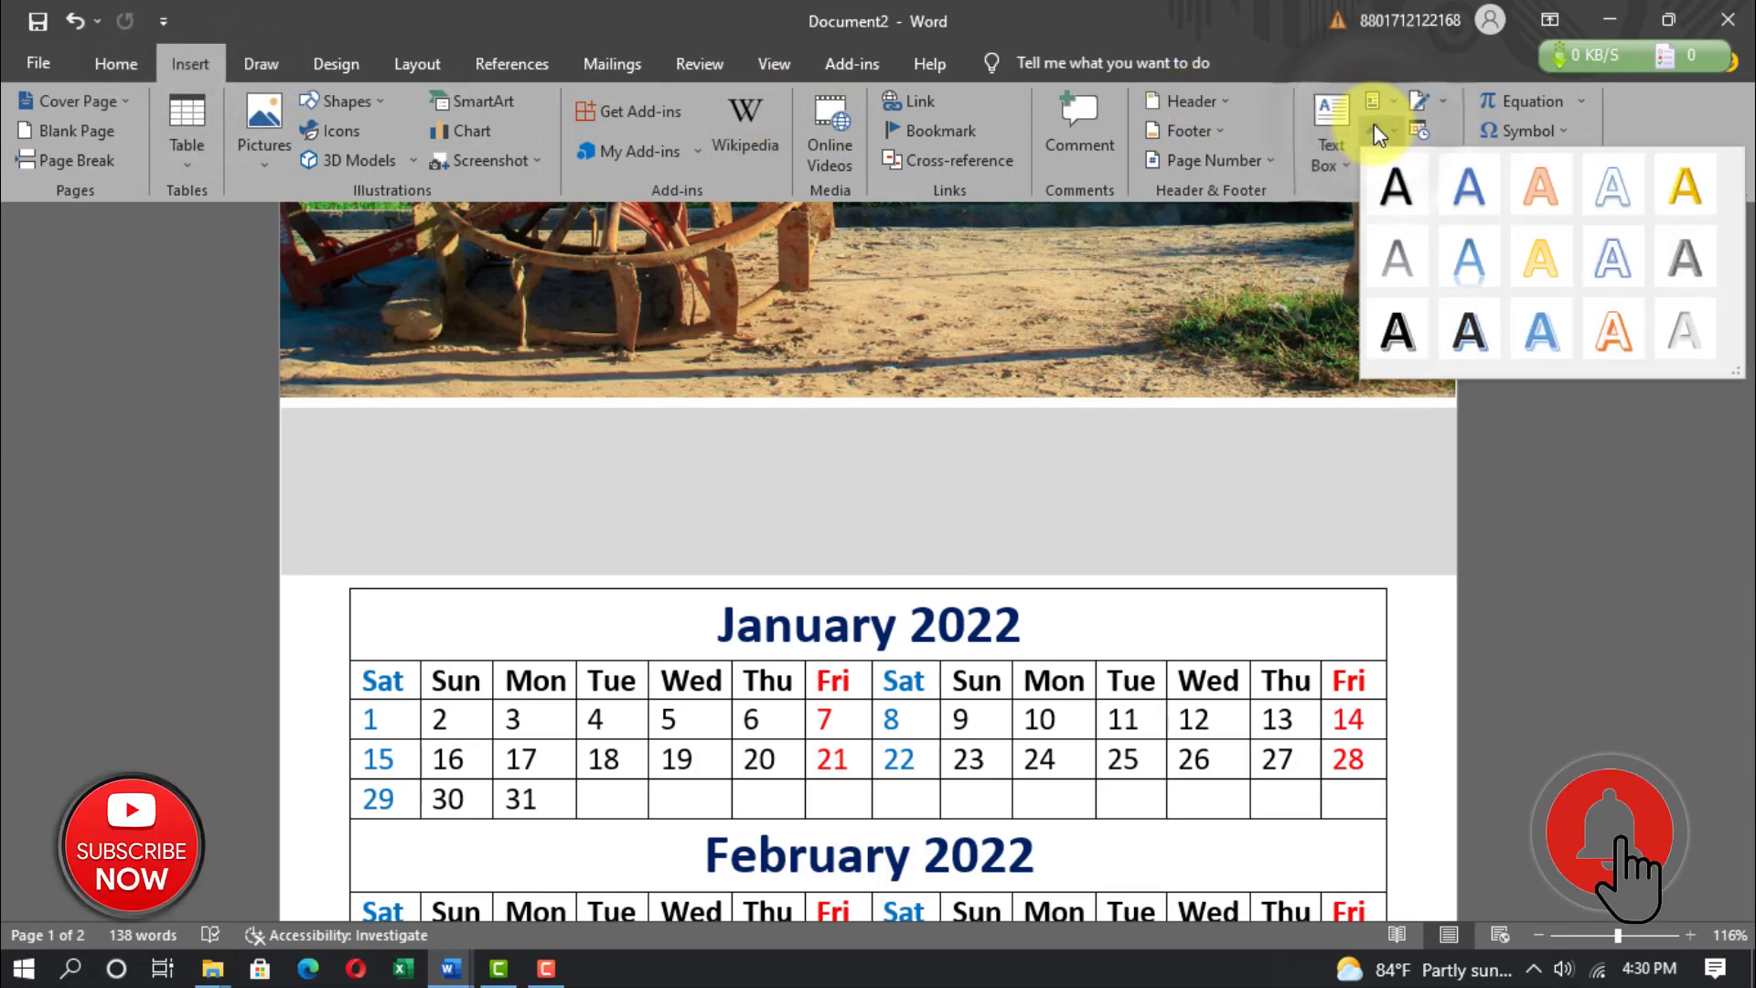
click(1553, 193)
drag(784, 485, 851, 414)
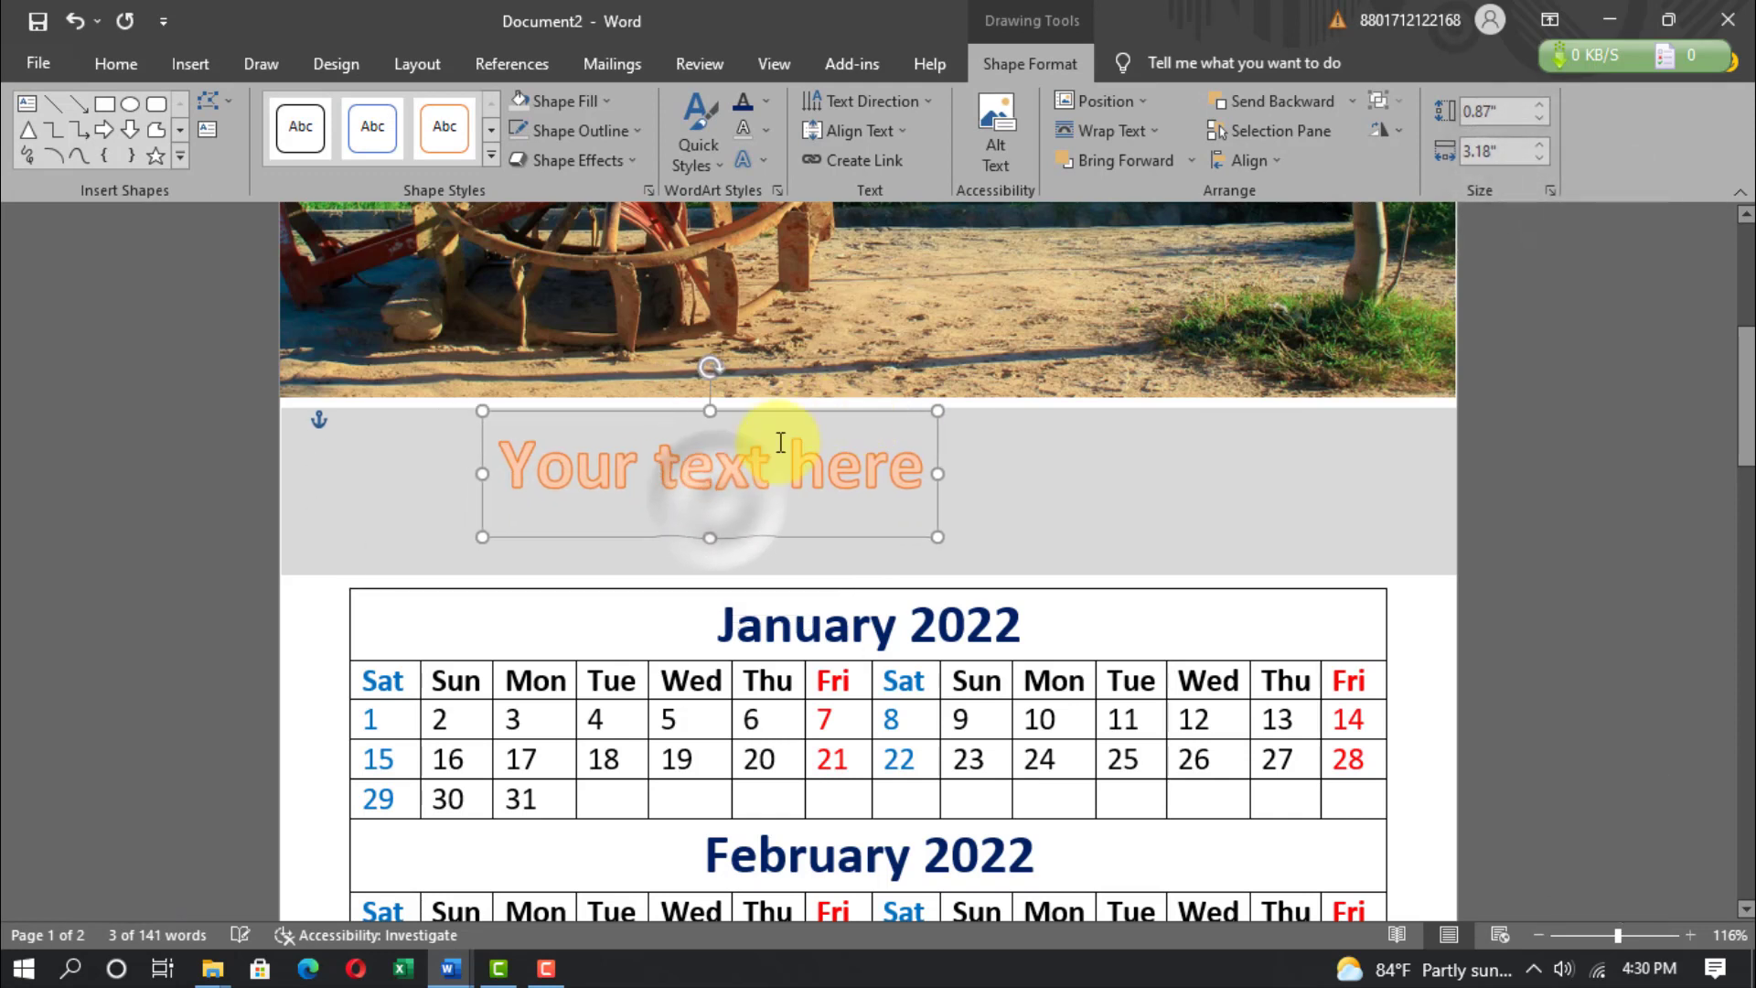
drag(502, 460, 909, 494)
text(AR MUL)
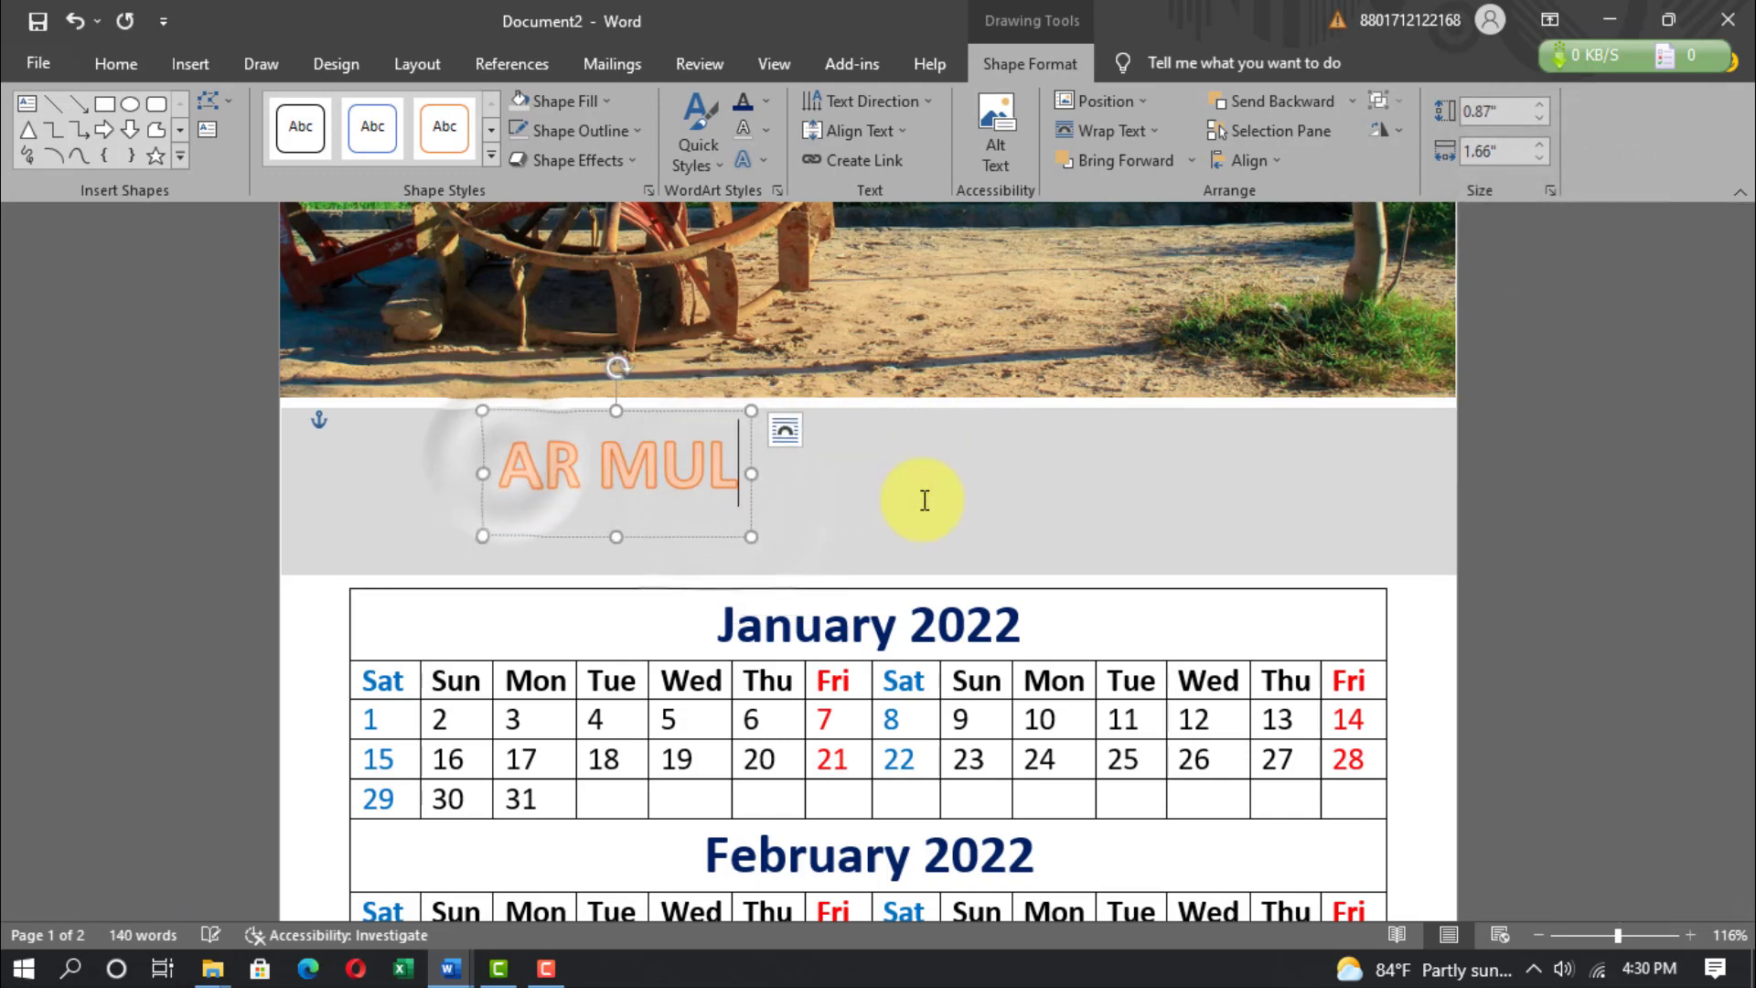
text(TIMEDIA COMPUTER)
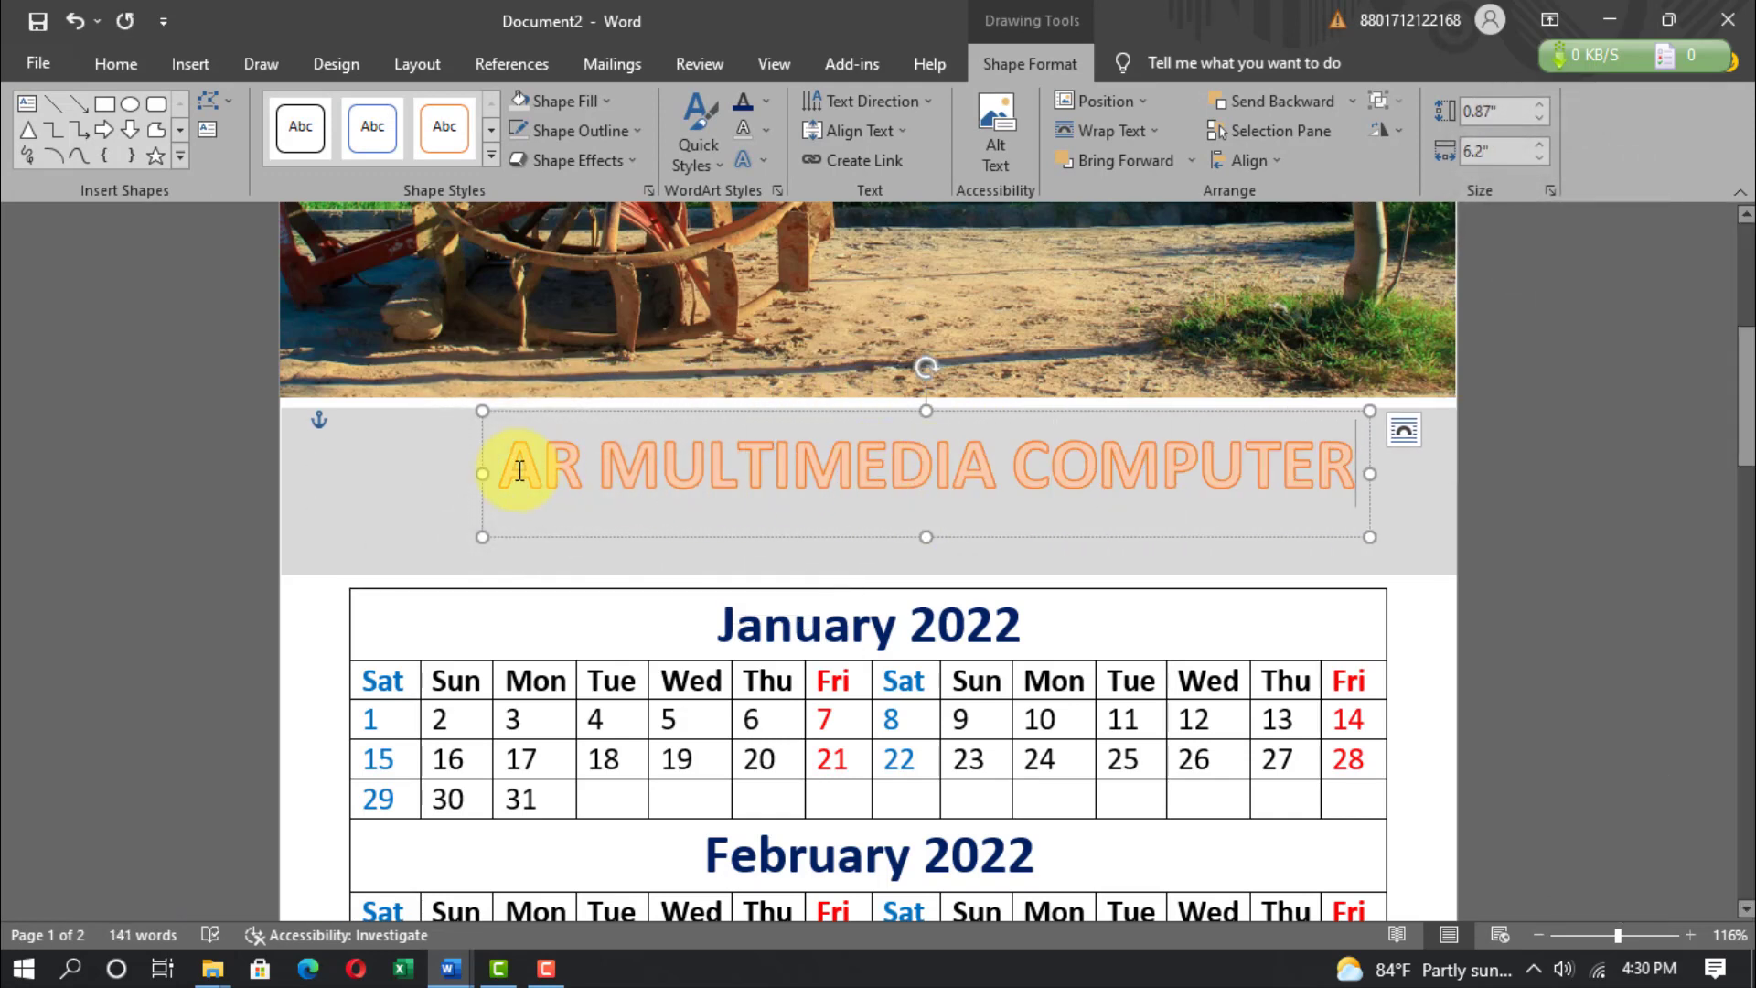
drag(510, 466, 1192, 463)
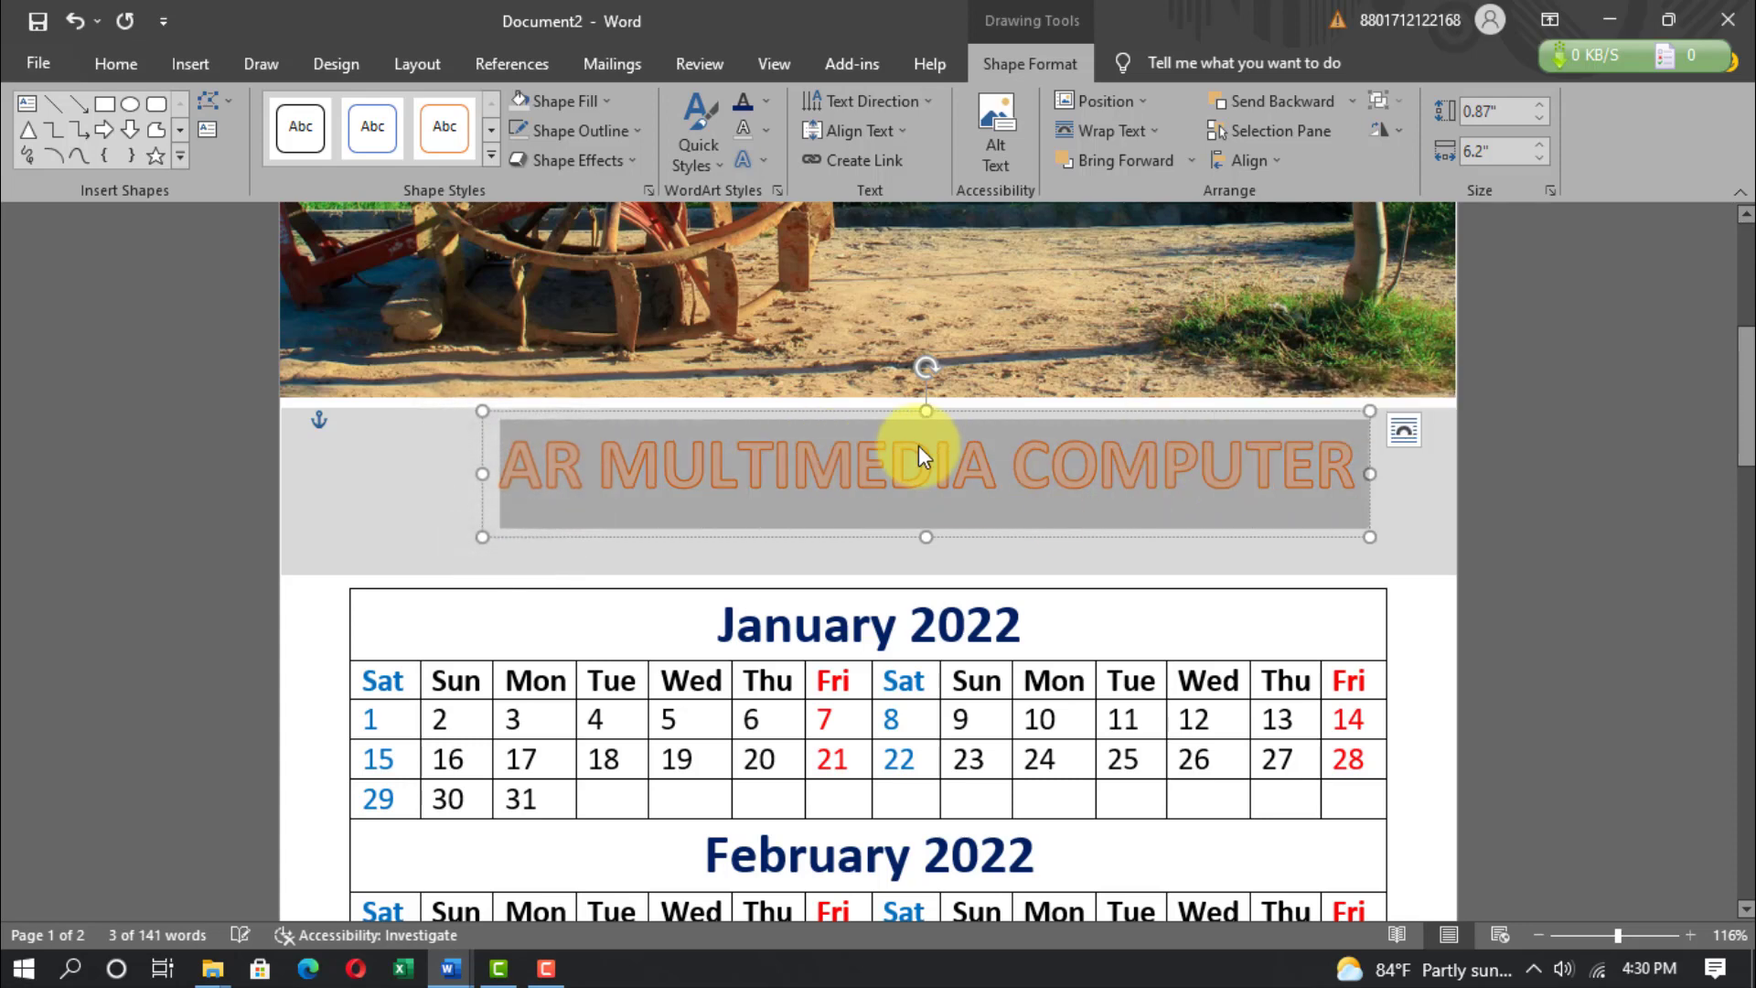
Set the WordArt title's font size to 30.
click(119, 60)
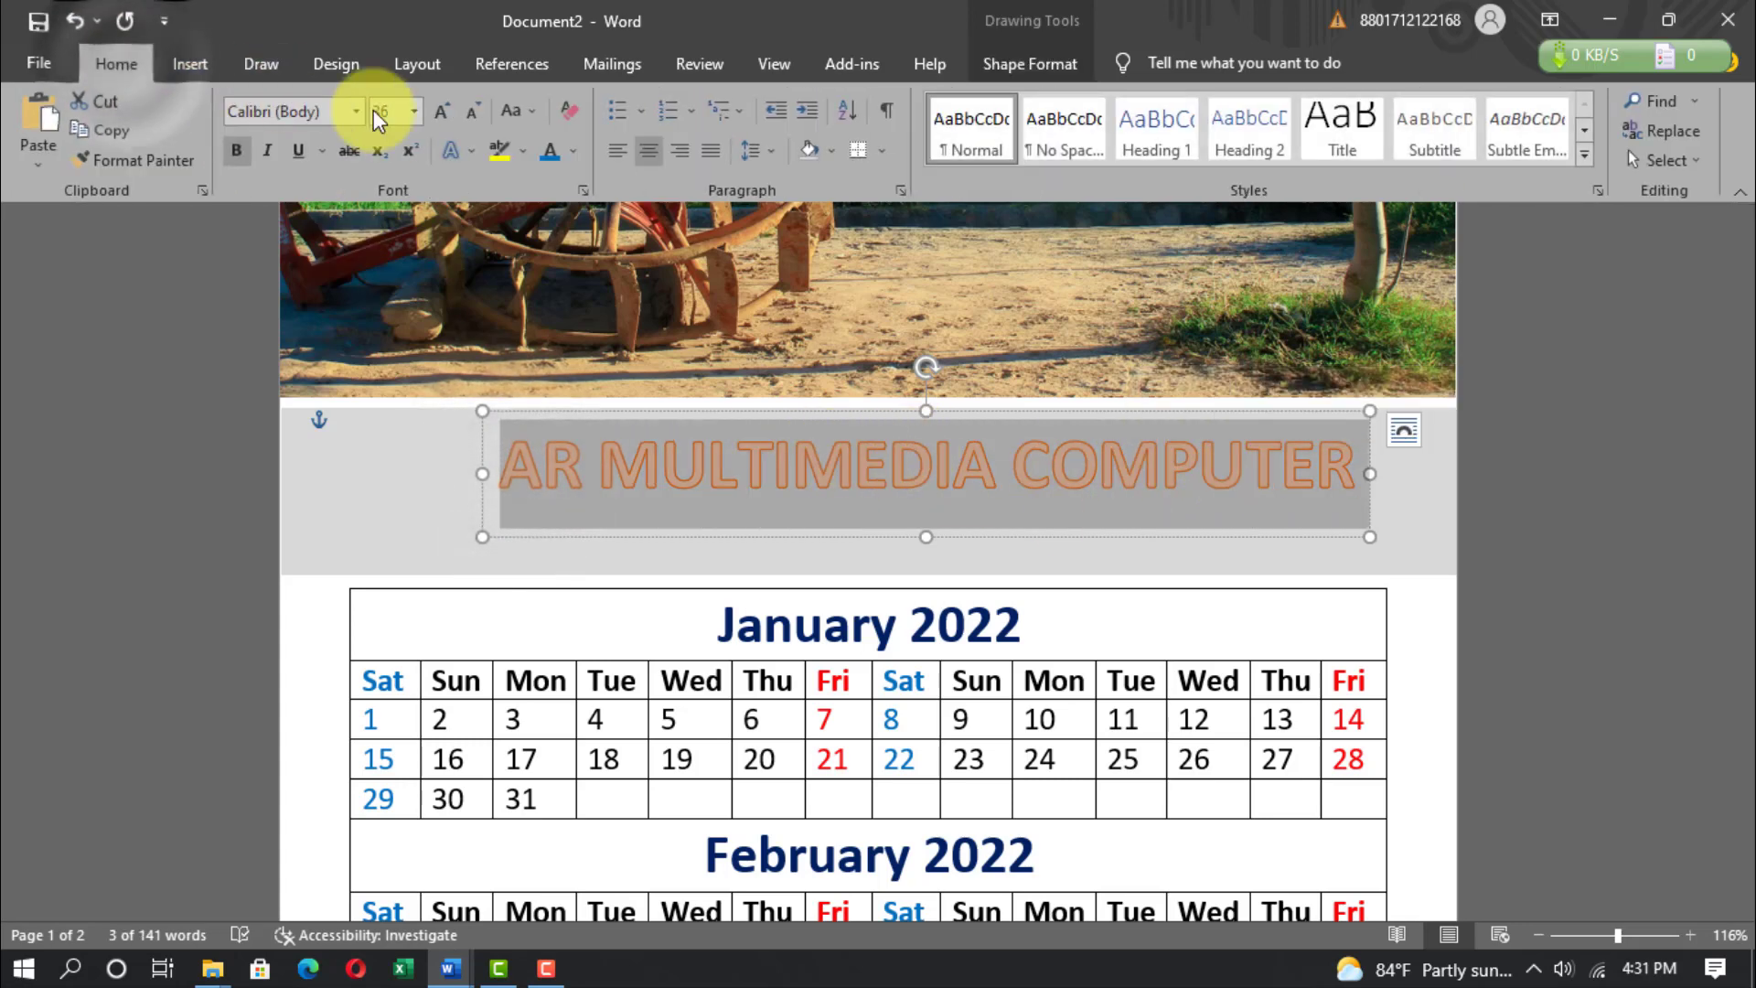
click(414, 112)
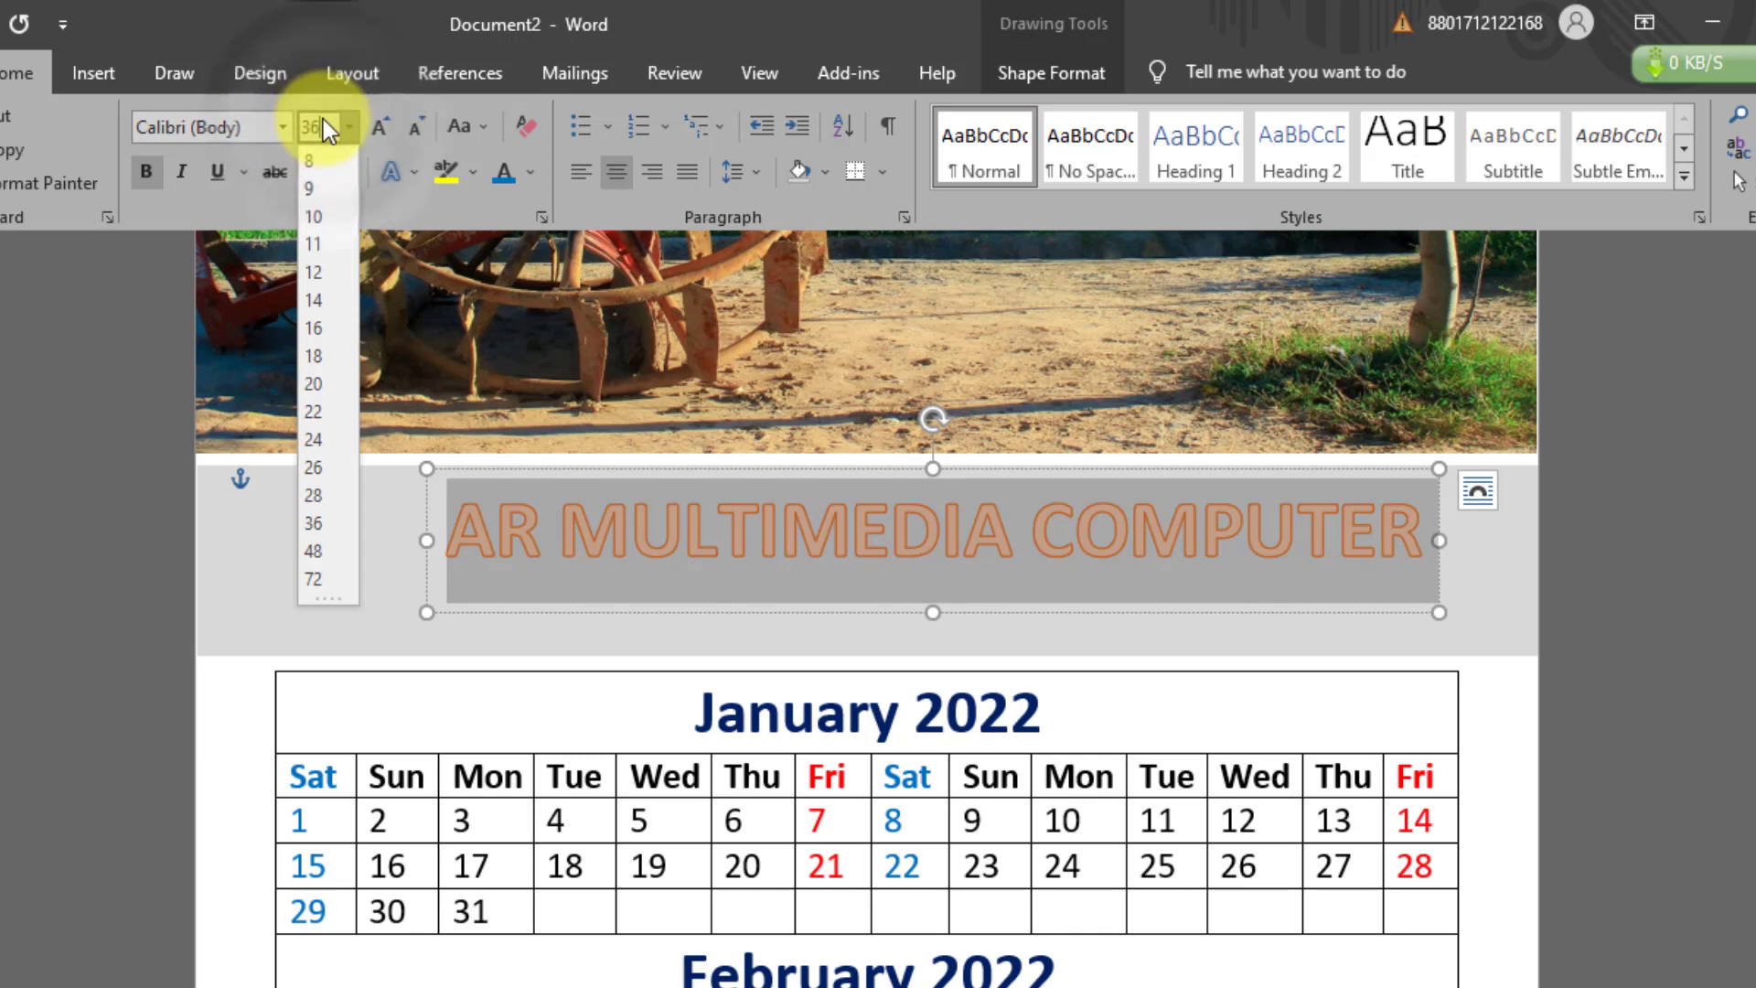
text(3)
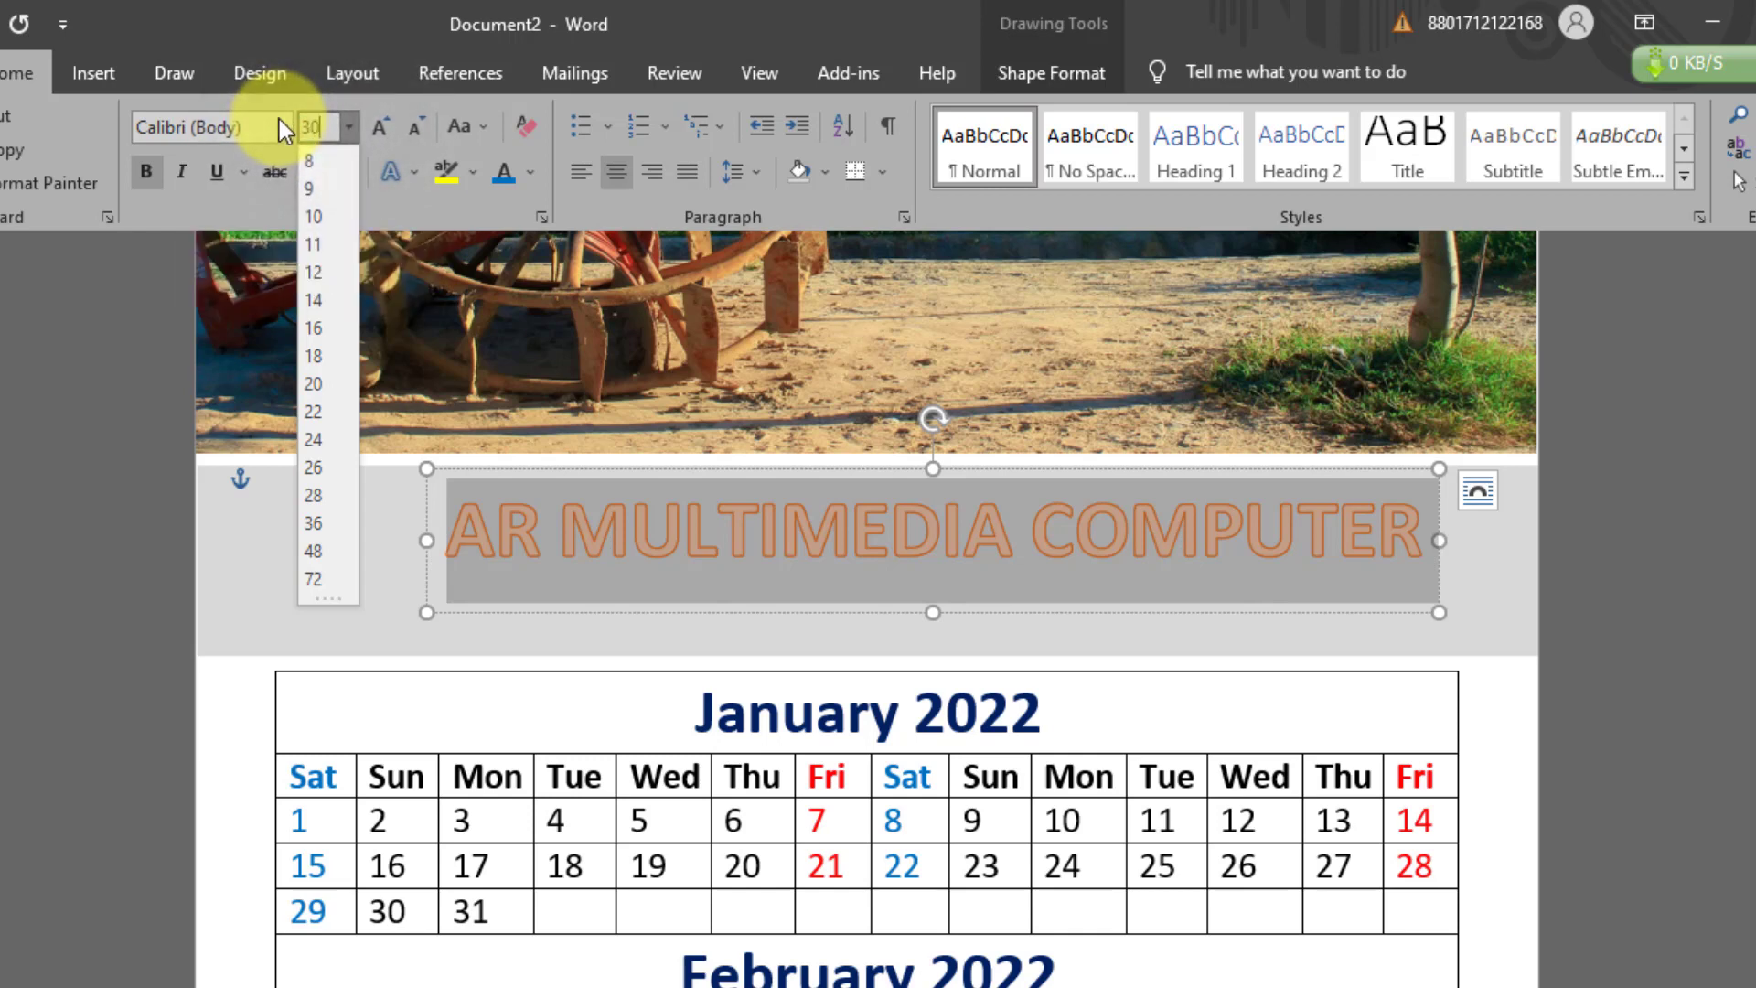
key(Return)
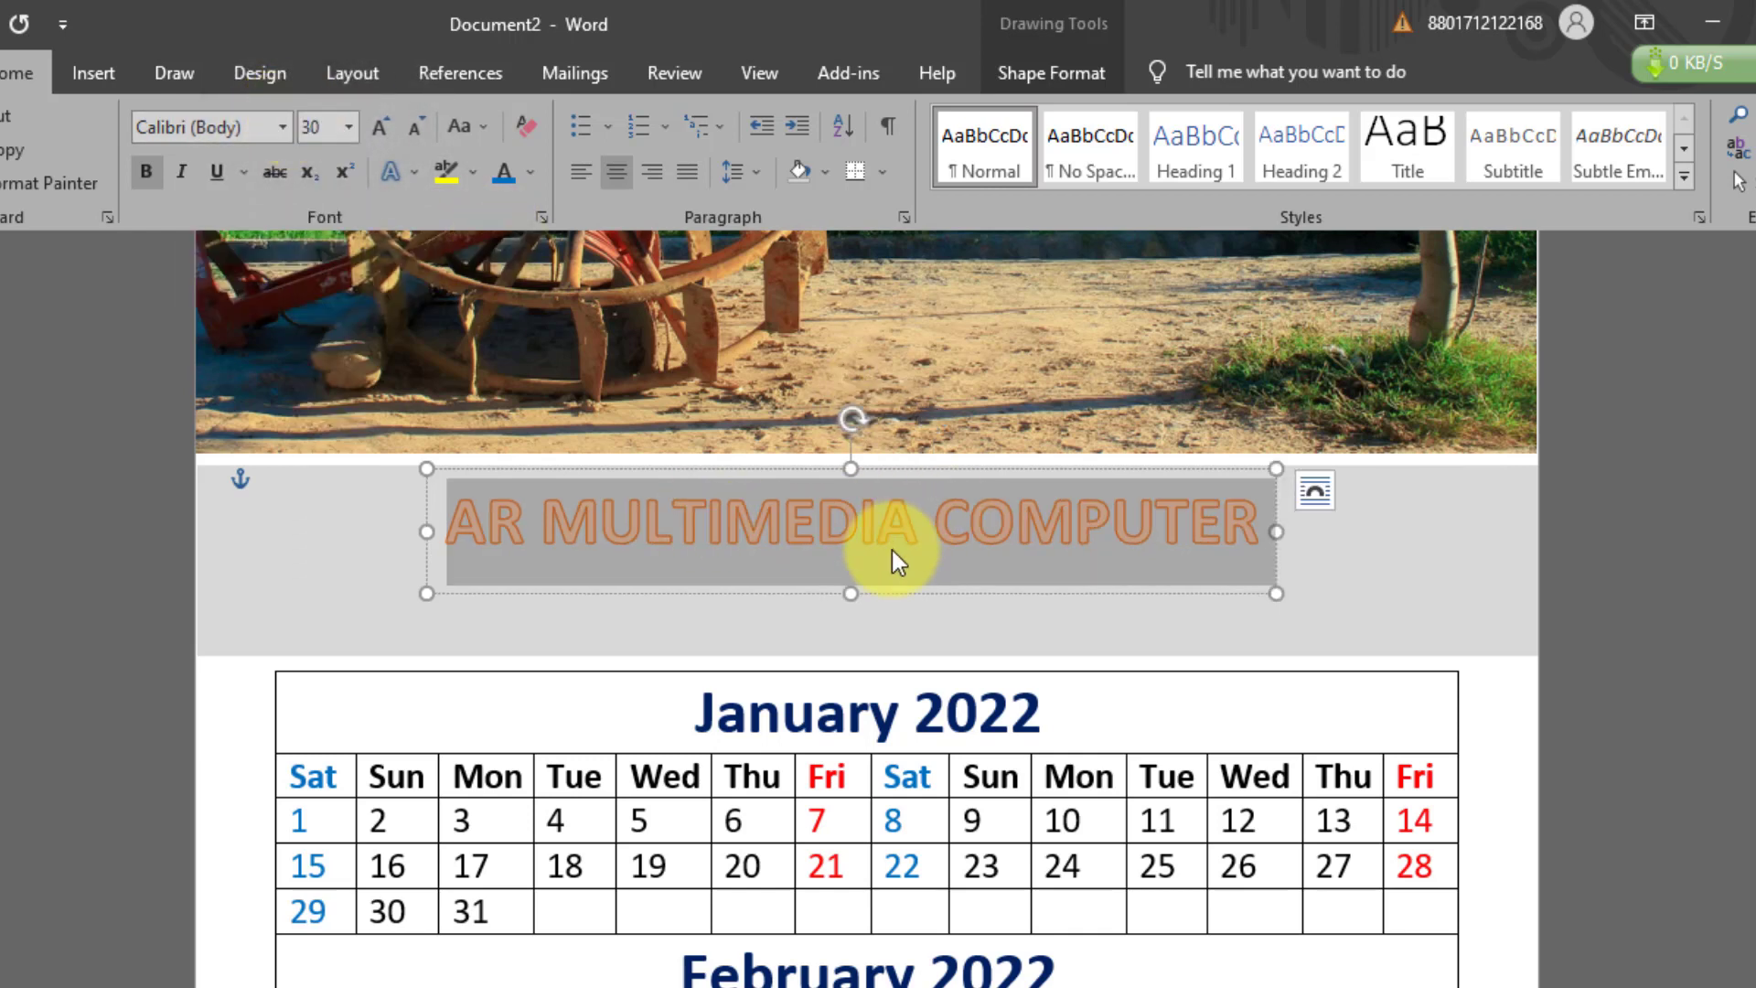
Give the title a dark blue text fill with no text outline, nudging the box right.
click(1041, 65)
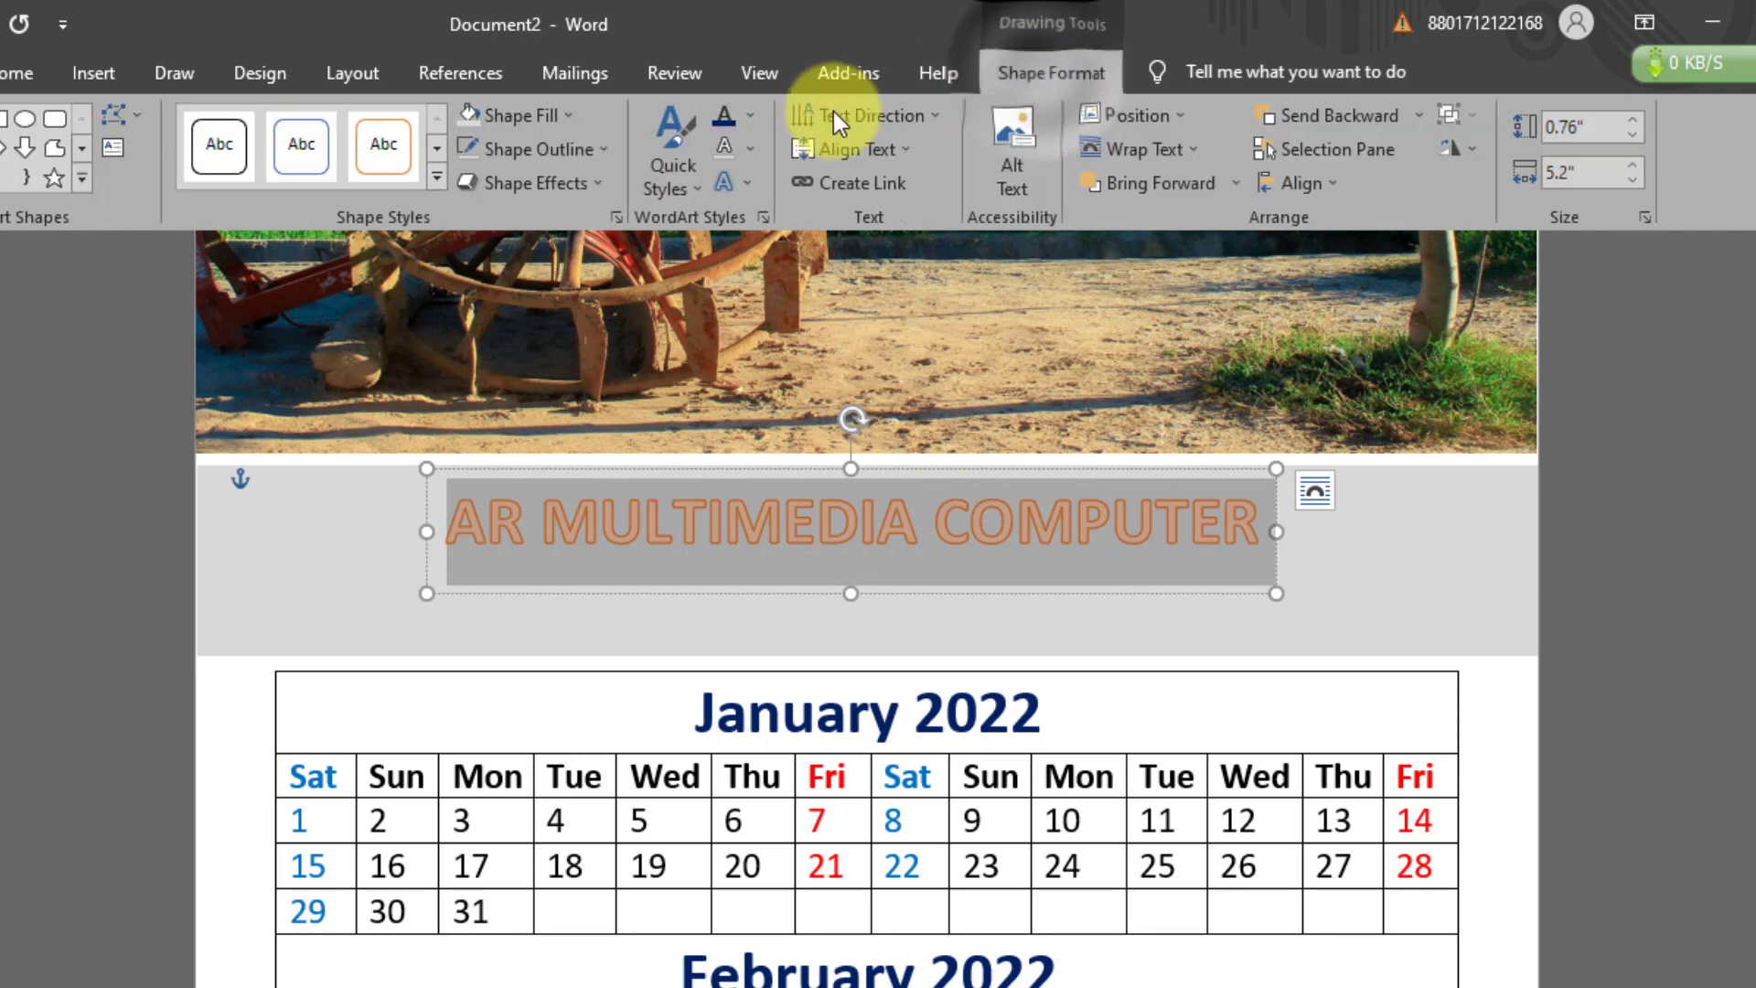
click(751, 115)
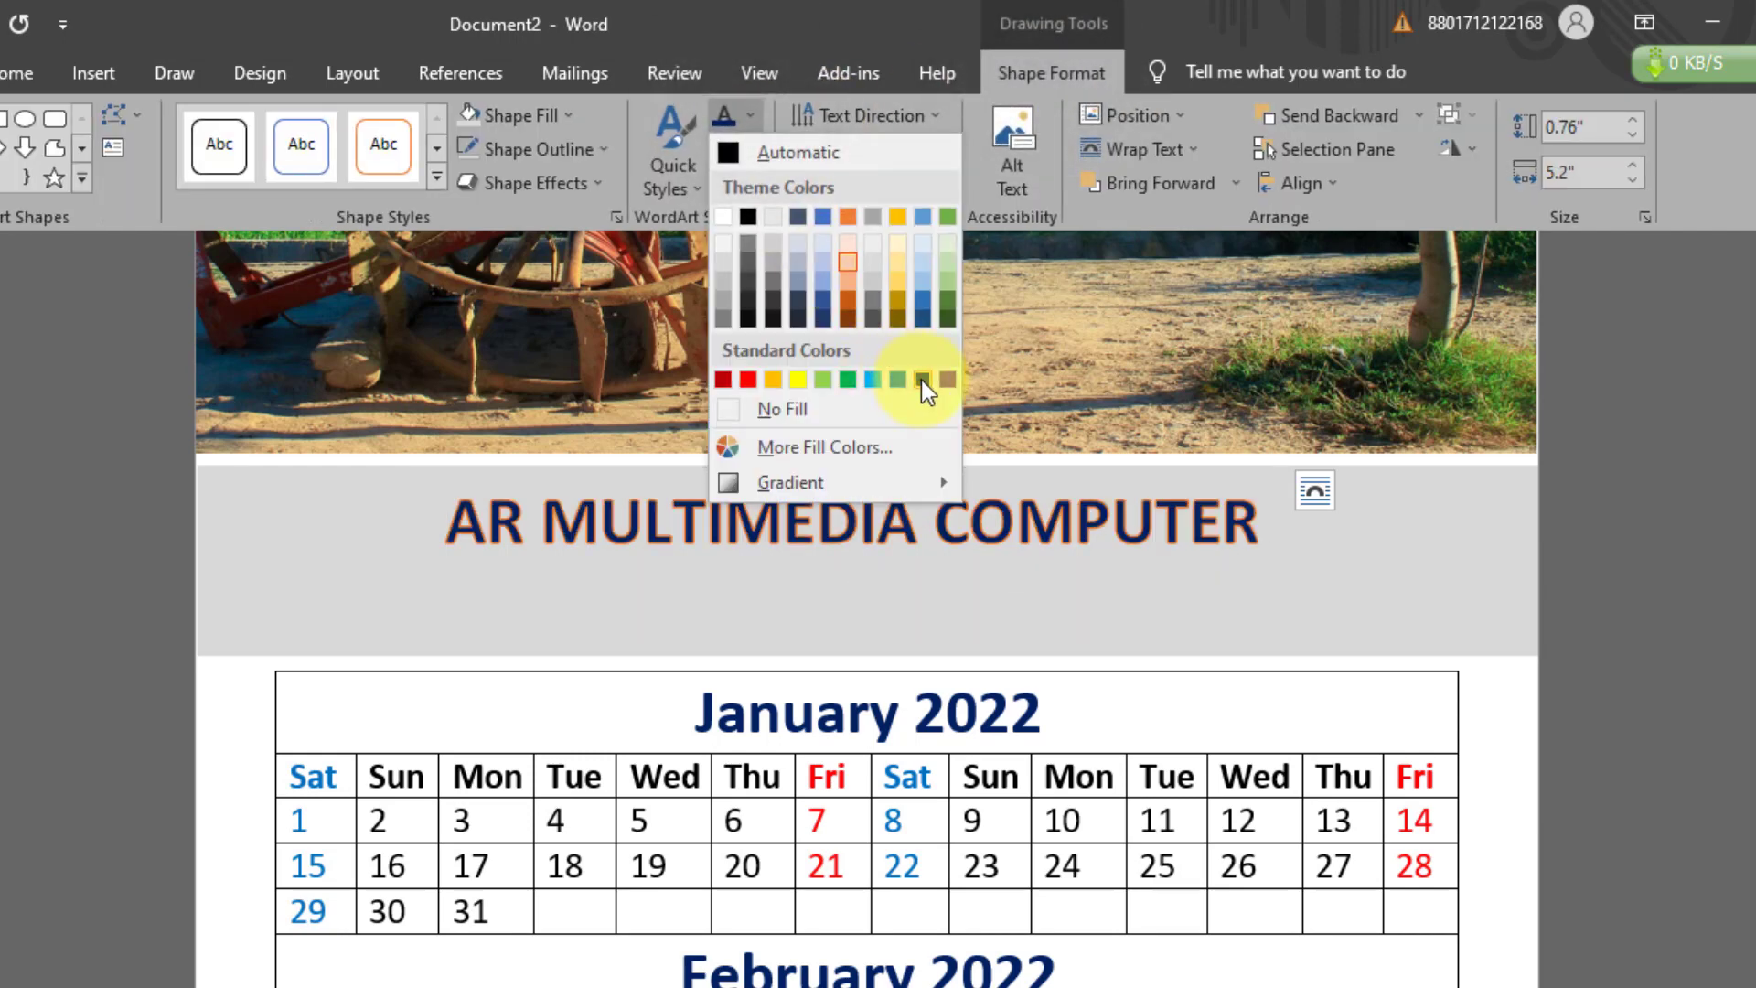
click(922, 380)
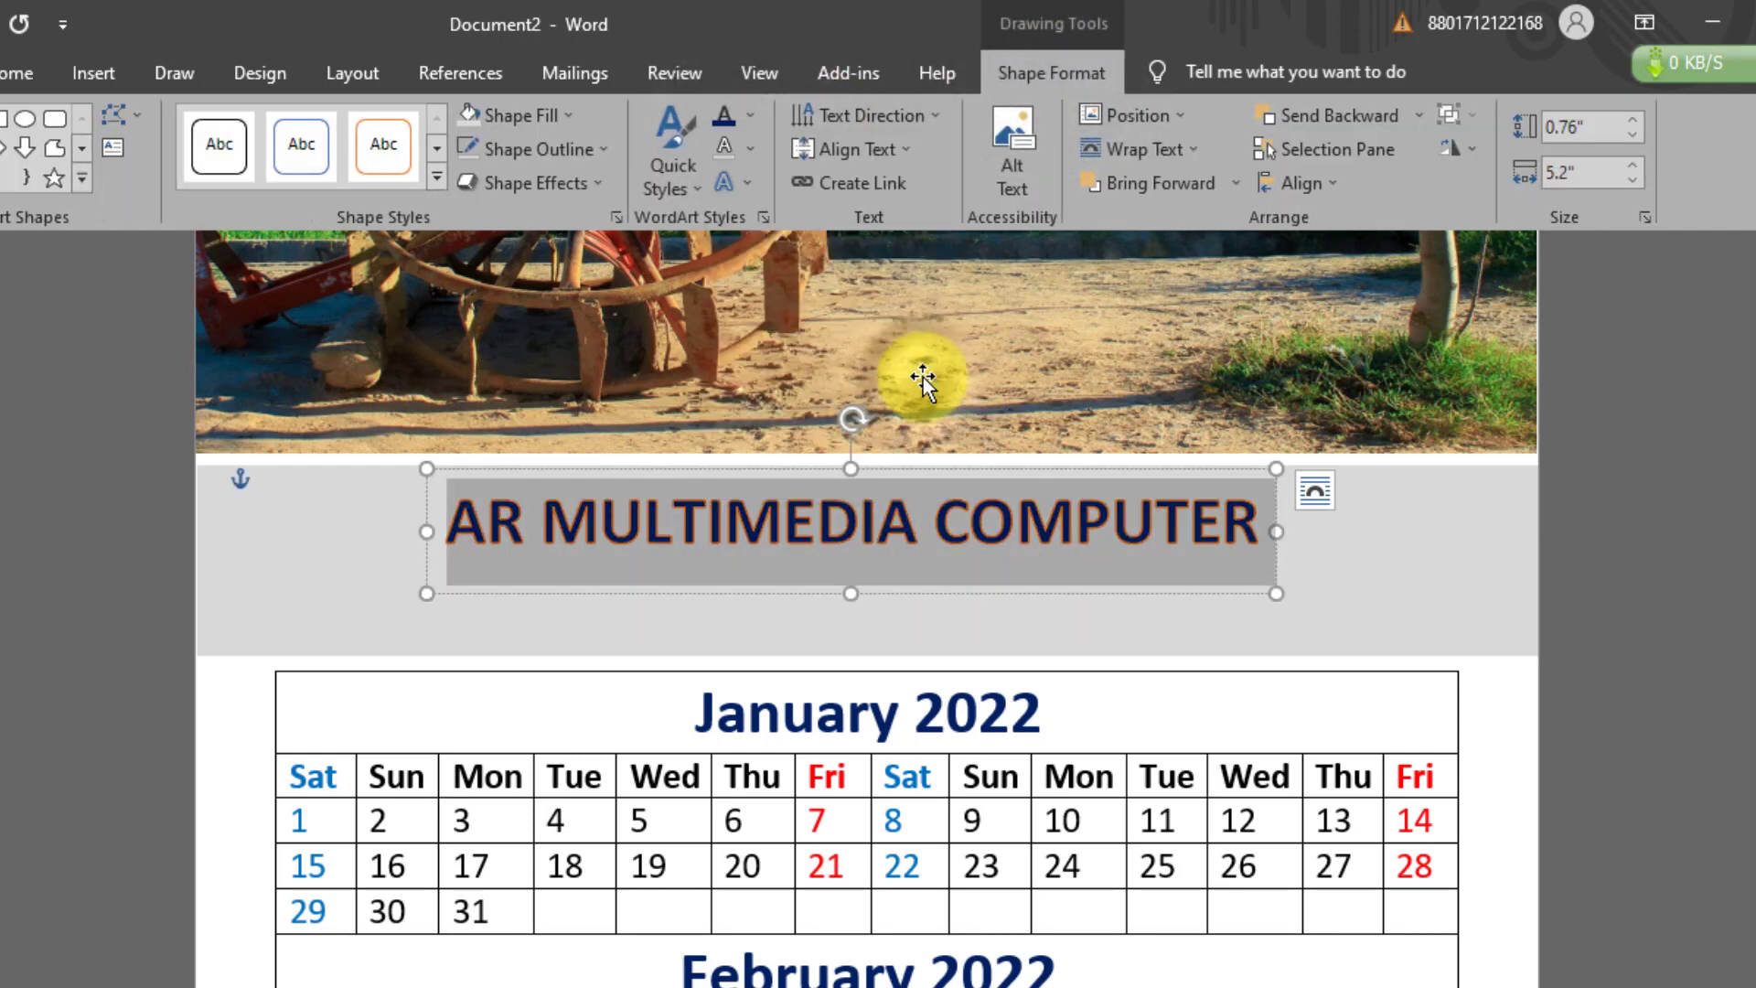
click(747, 147)
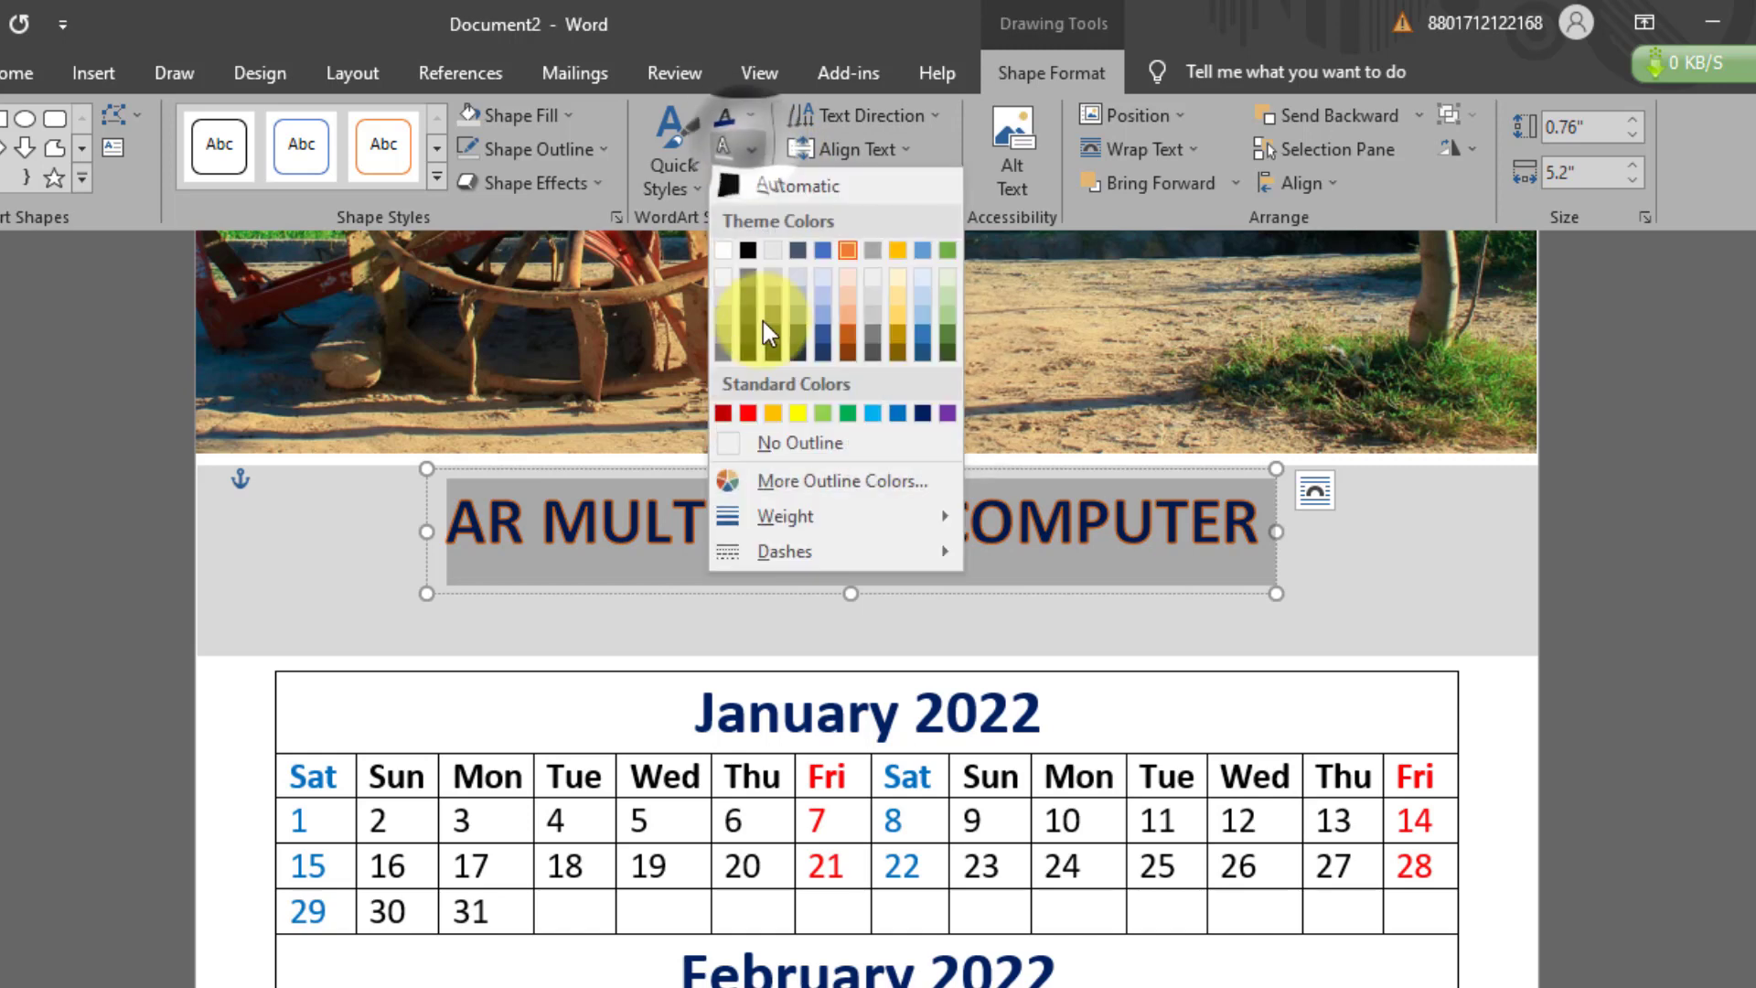
click(807, 443)
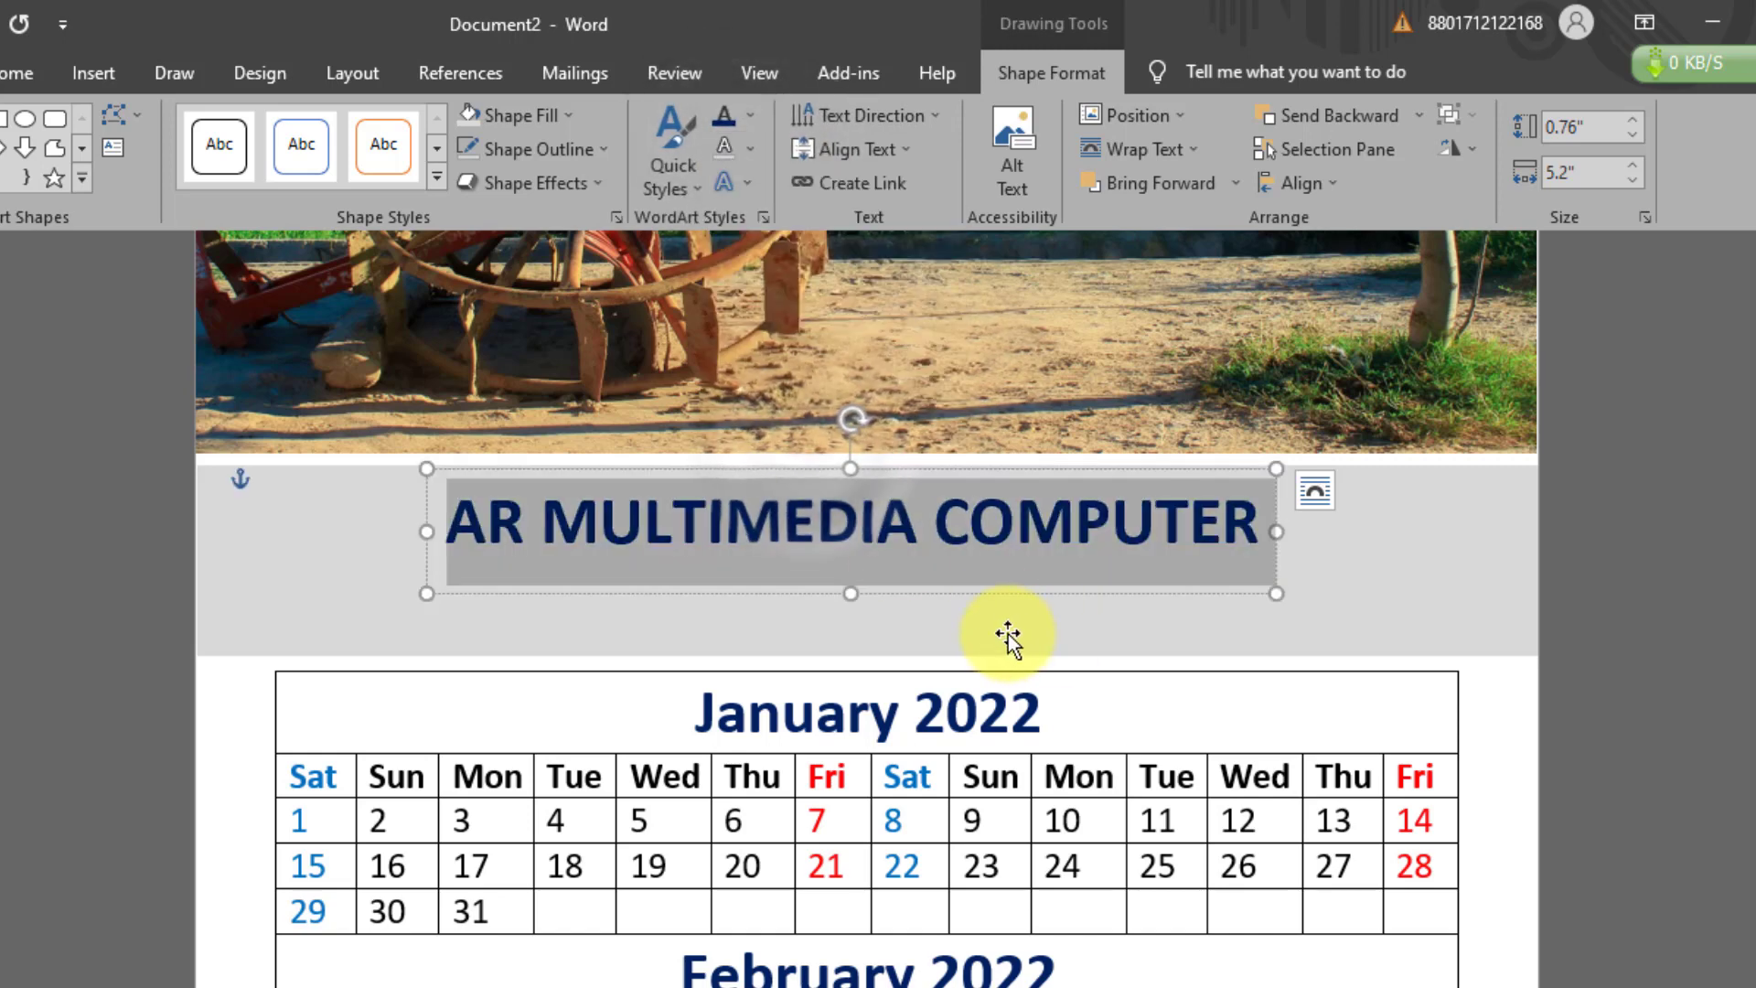
drag(999, 595, 1006, 595)
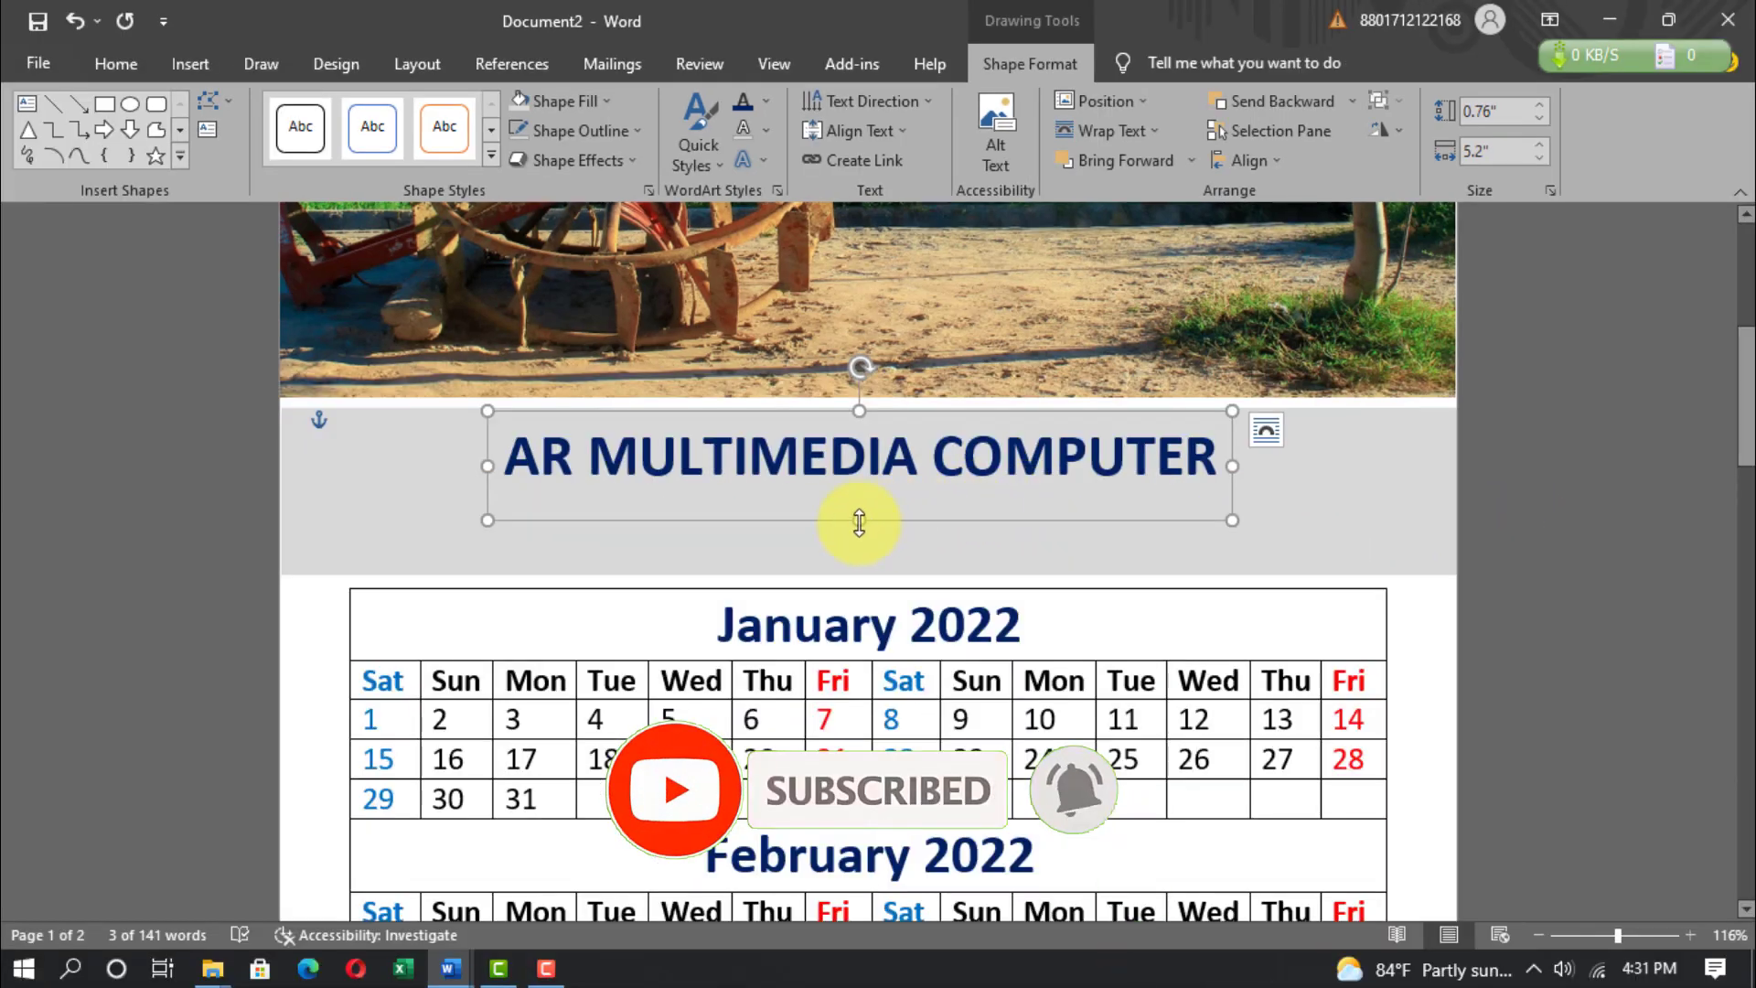
Shorten the WordArt title box to 0.59" × 5.2" so it hugs the heading.
drag(859, 521, 865, 498)
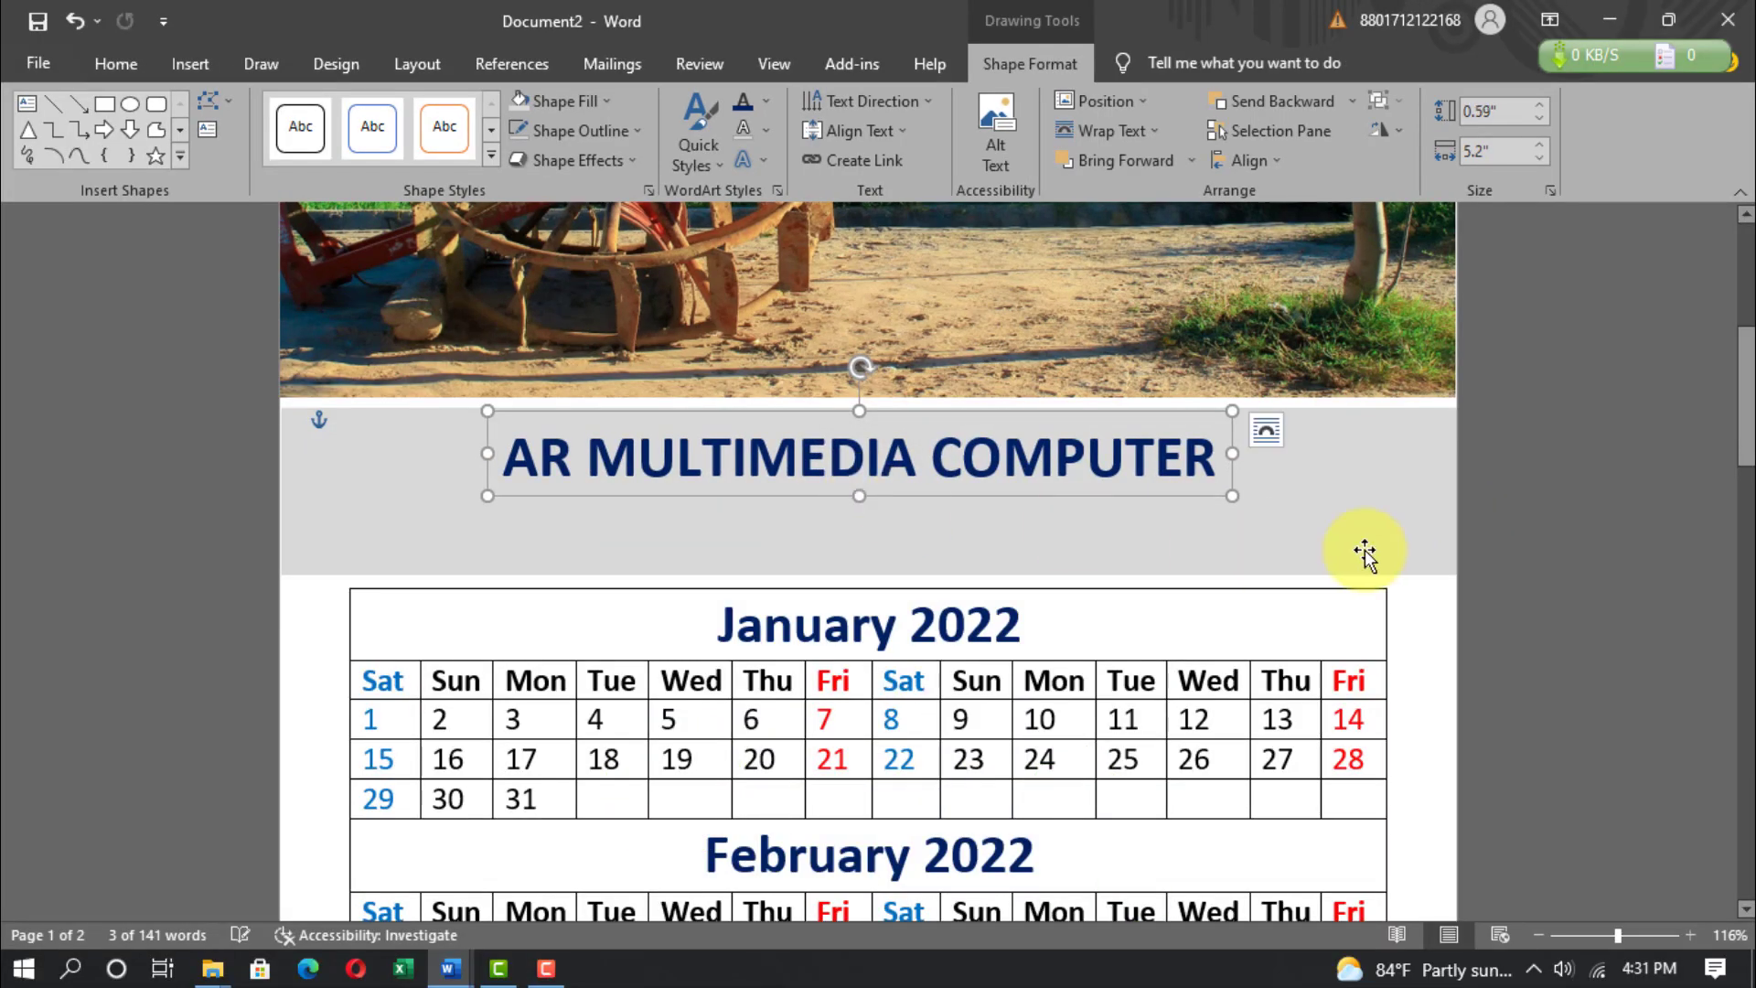
click(1491, 534)
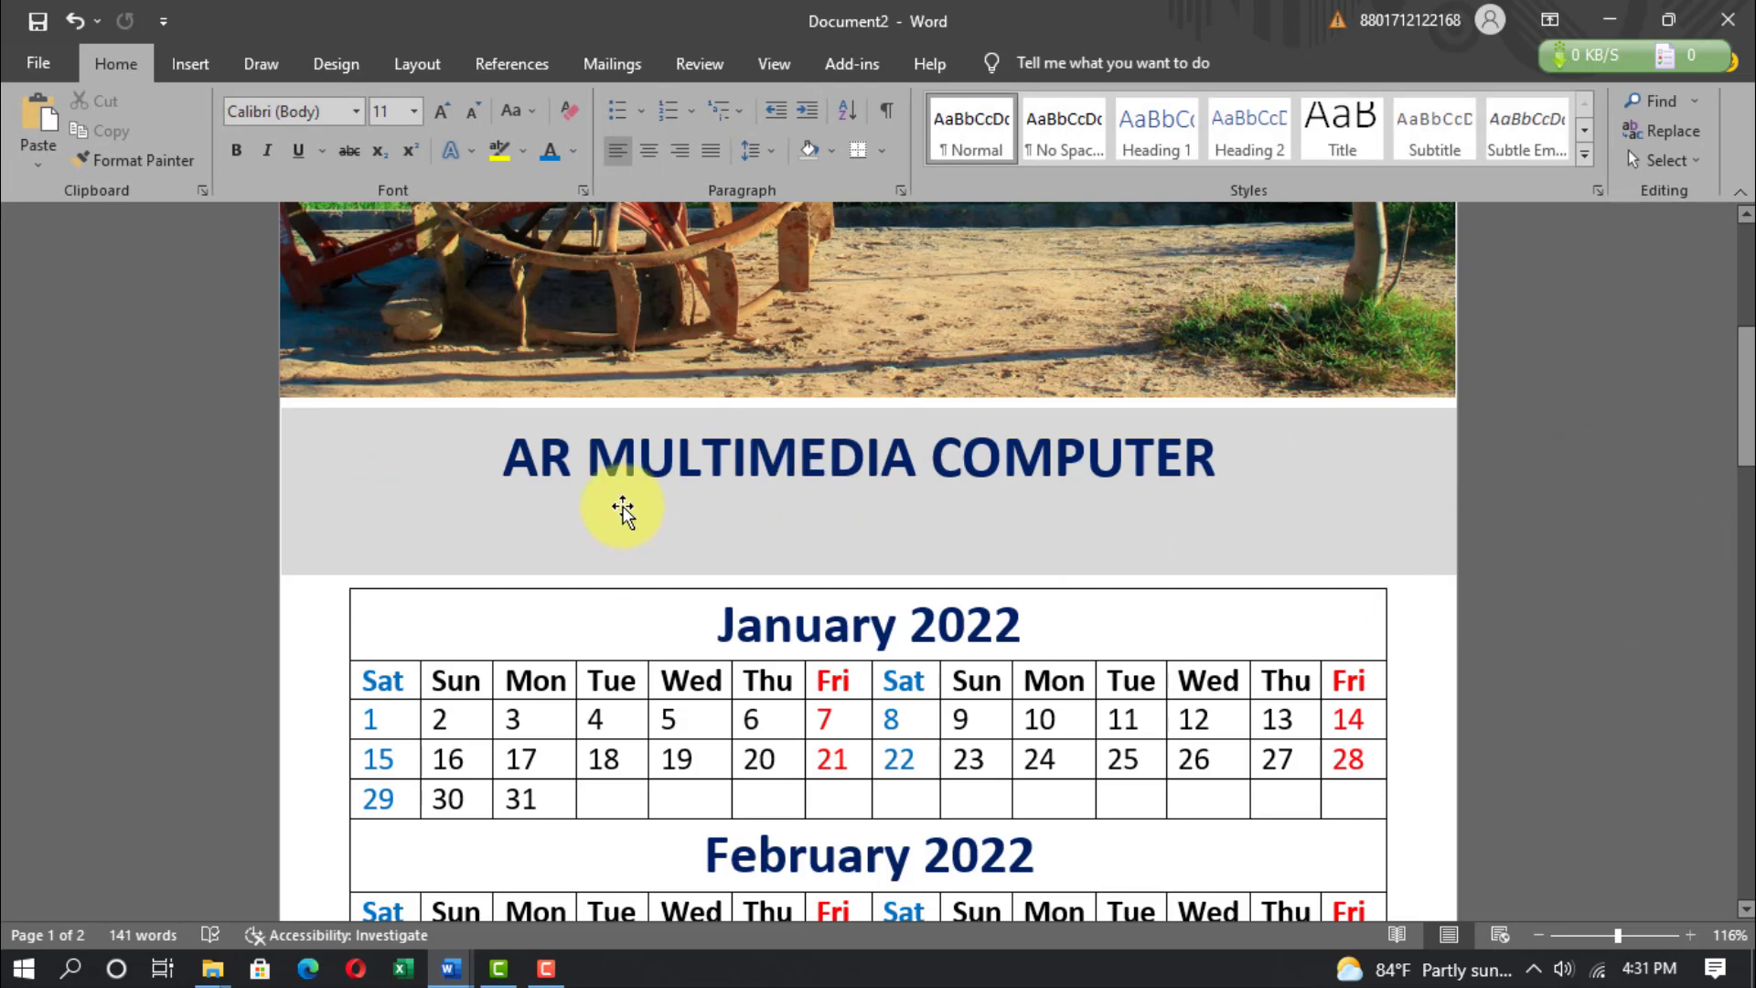
click(191, 64)
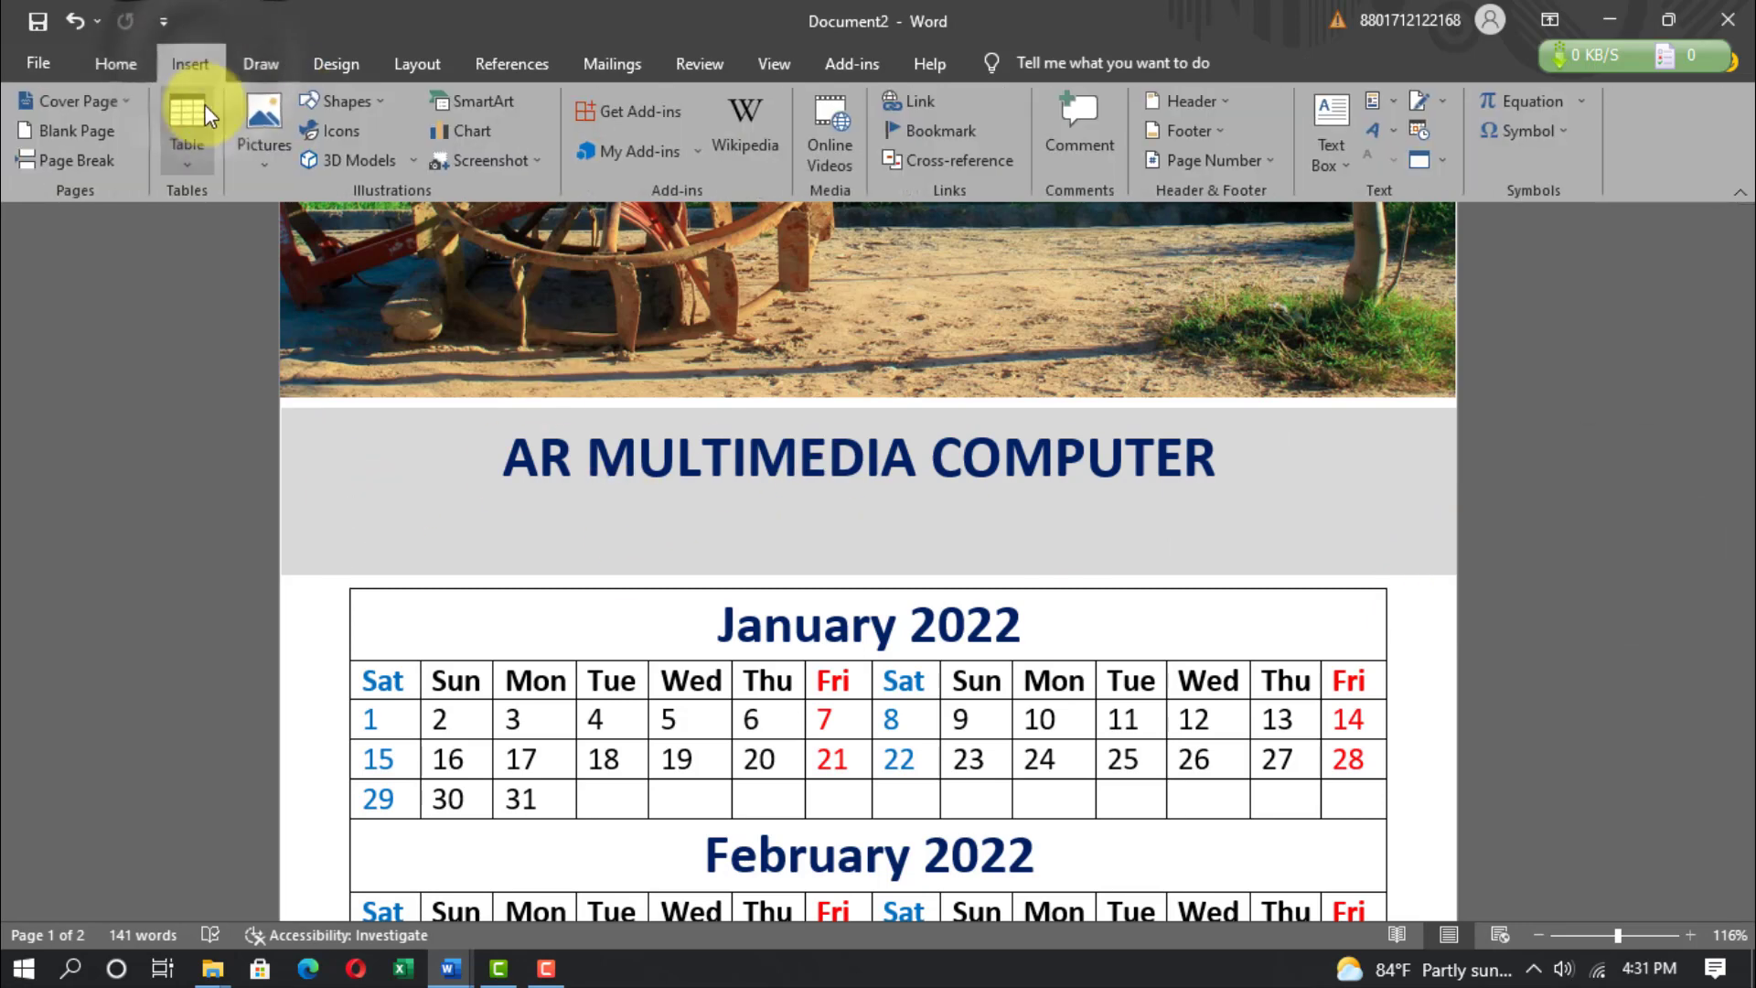
Draw a text box below the title on the grey band with no fill and no outline.
click(1328, 151)
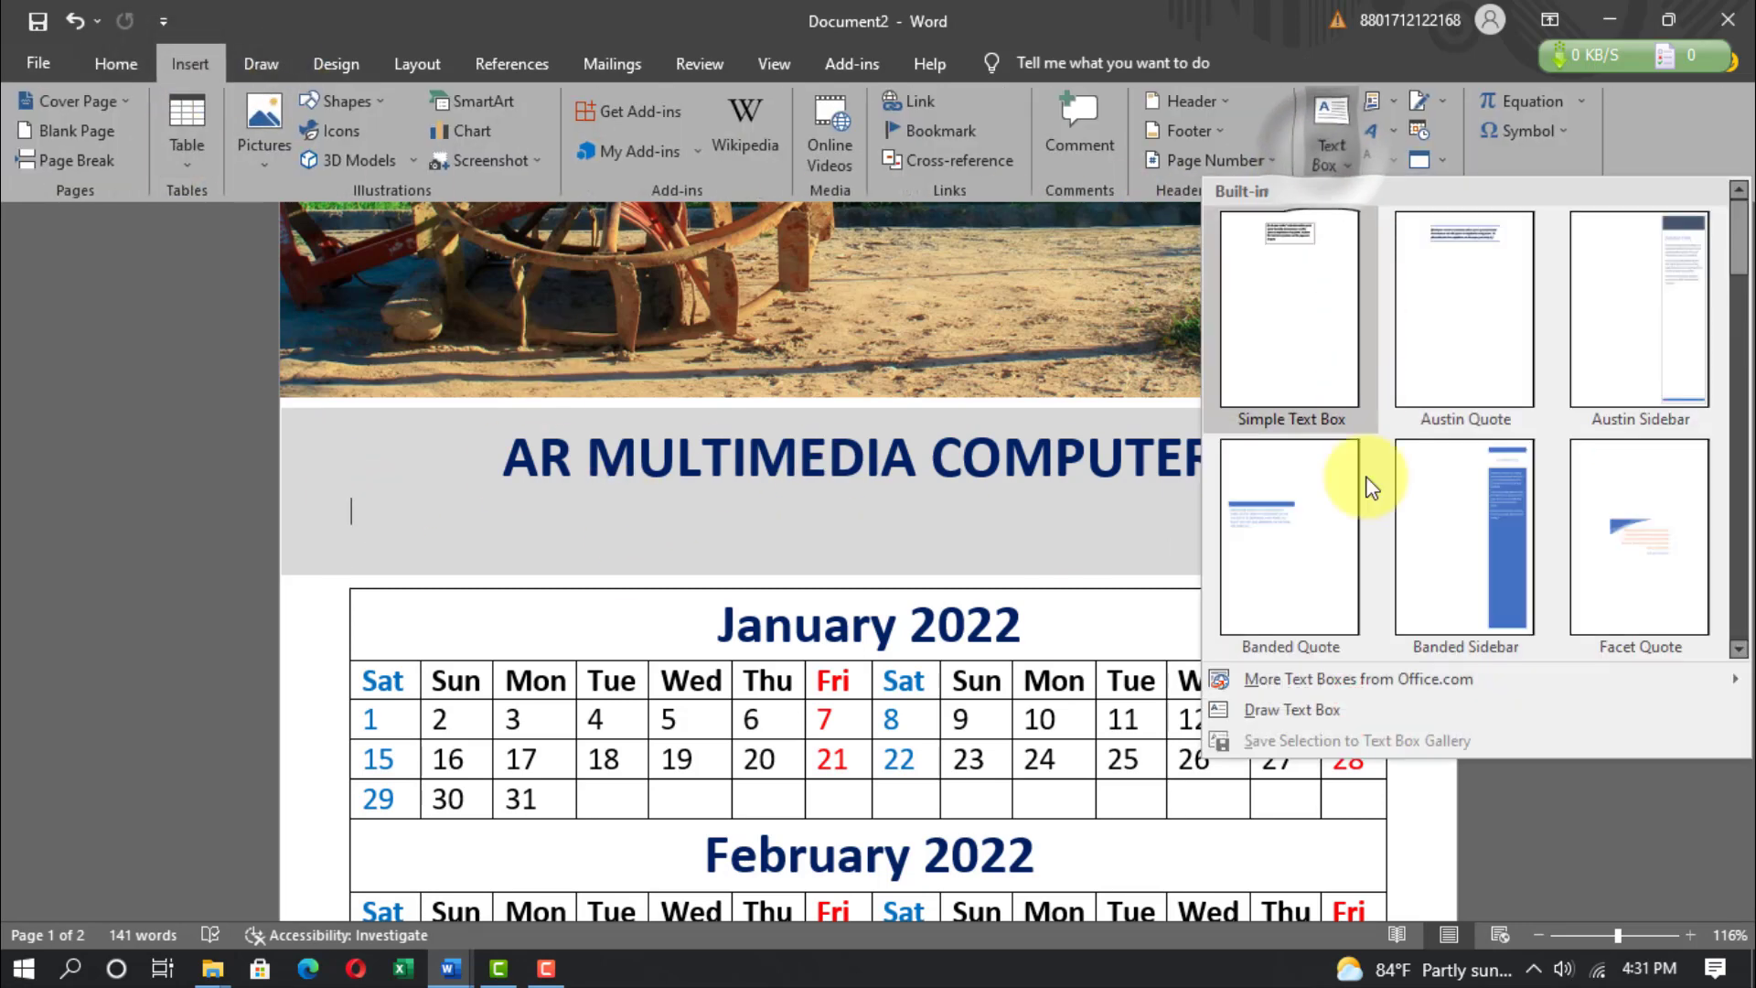
click(1278, 716)
drag(480, 489, 1246, 566)
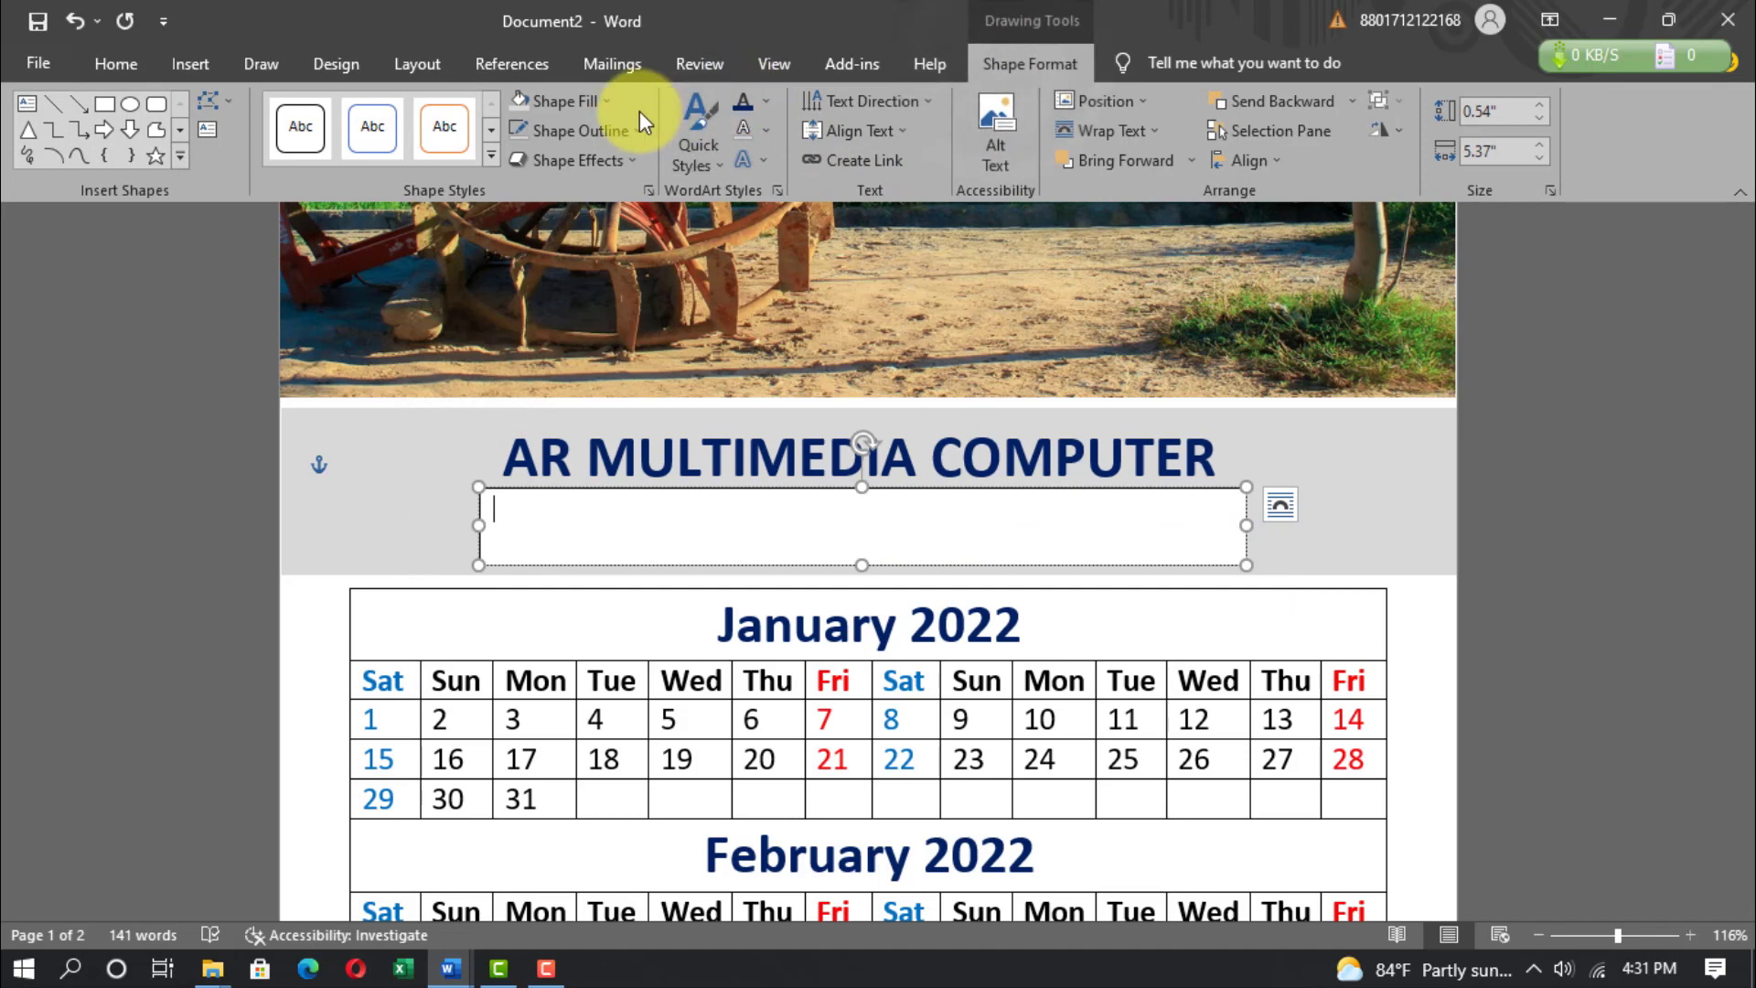
click(608, 97)
click(576, 325)
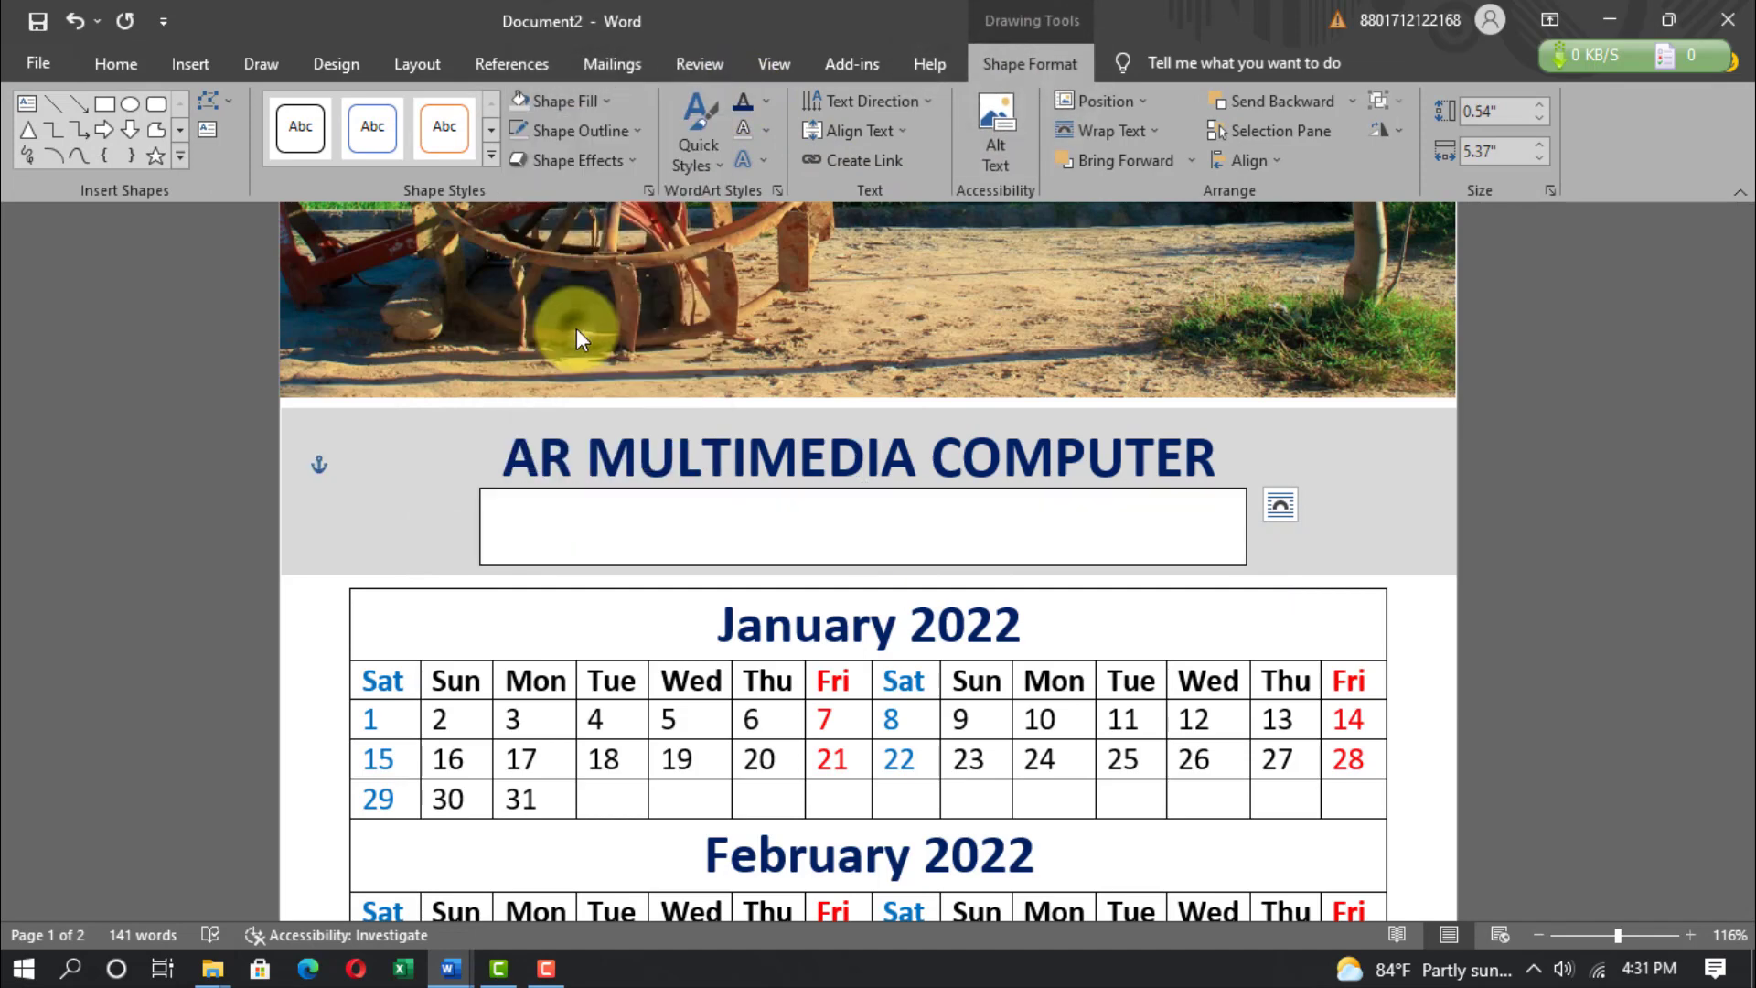
click(631, 132)
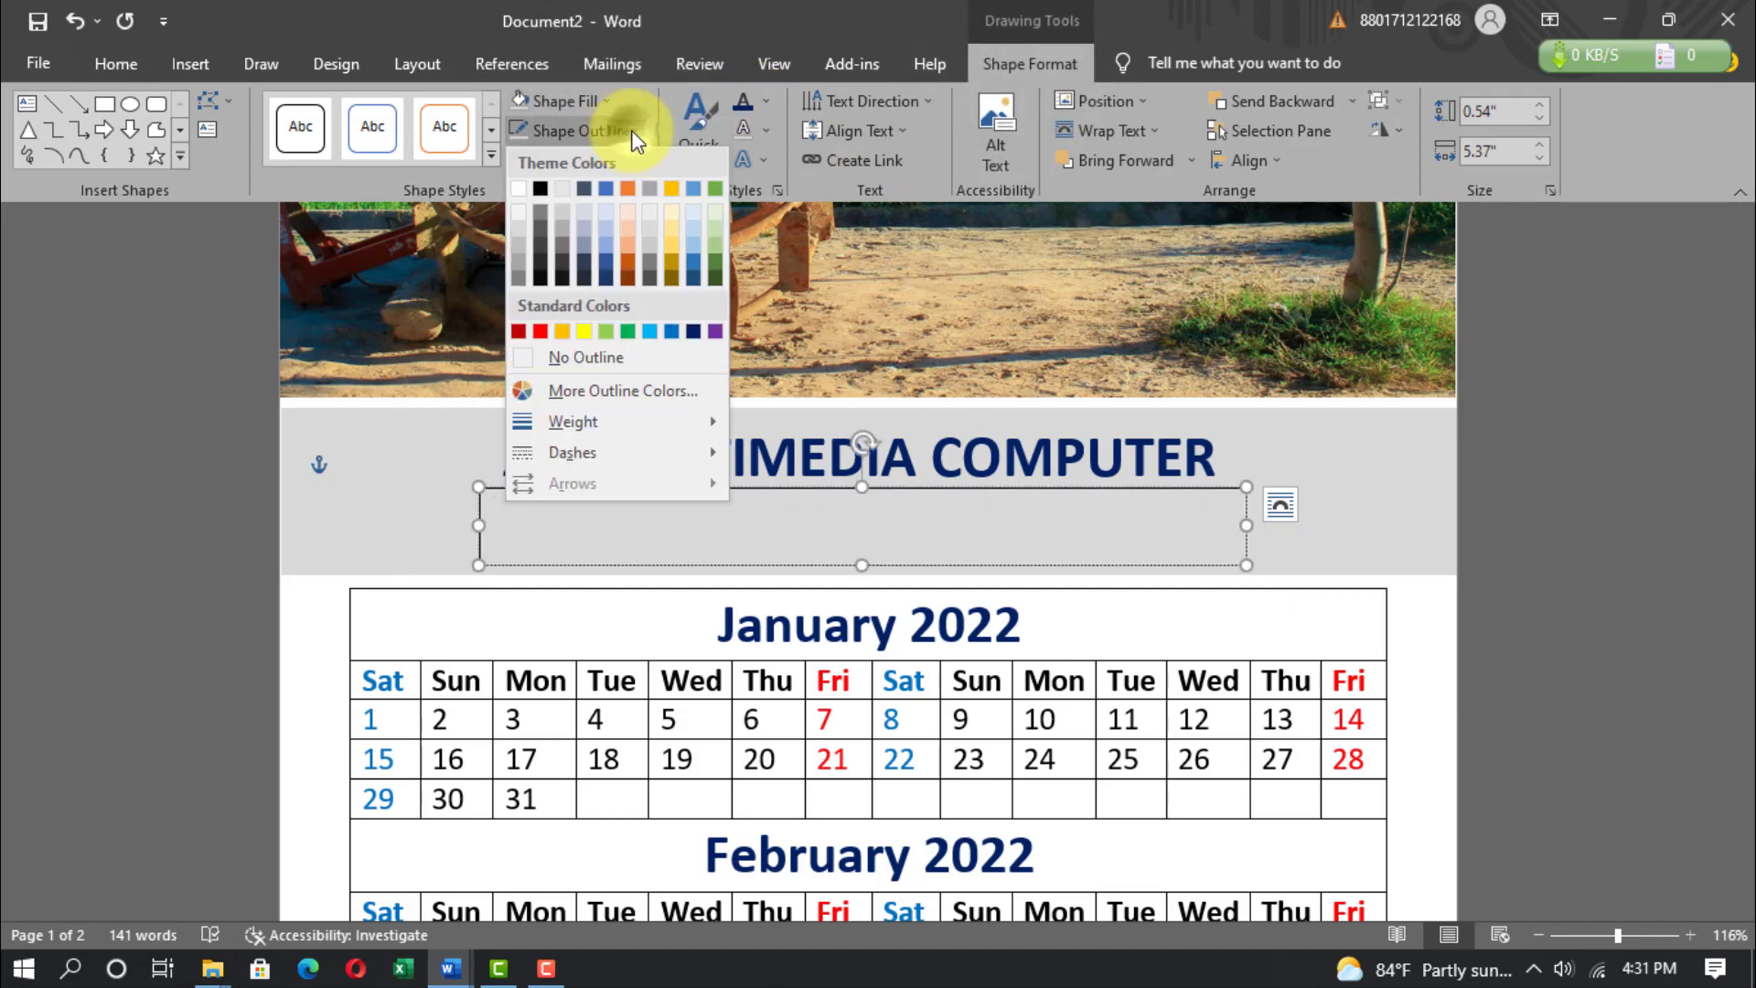
click(567, 355)
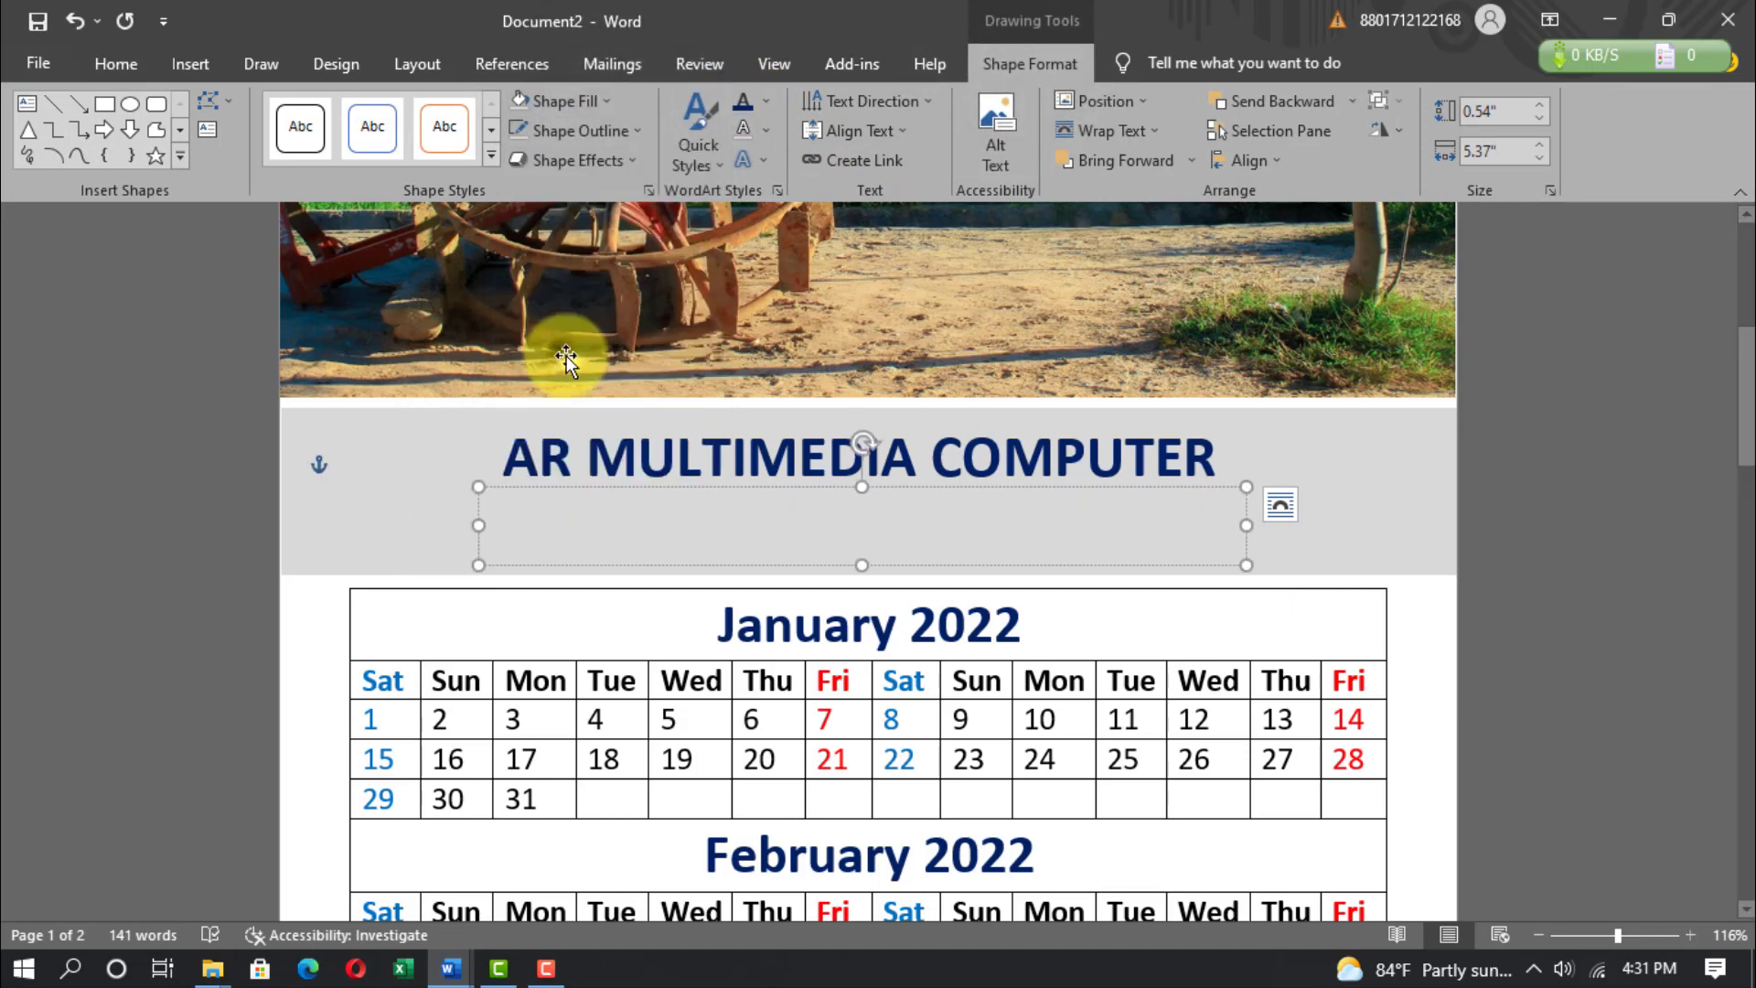
Enter the shop's address, phone, mobile and e-mail details, centred at 14 pt.
click(109, 64)
click(416, 118)
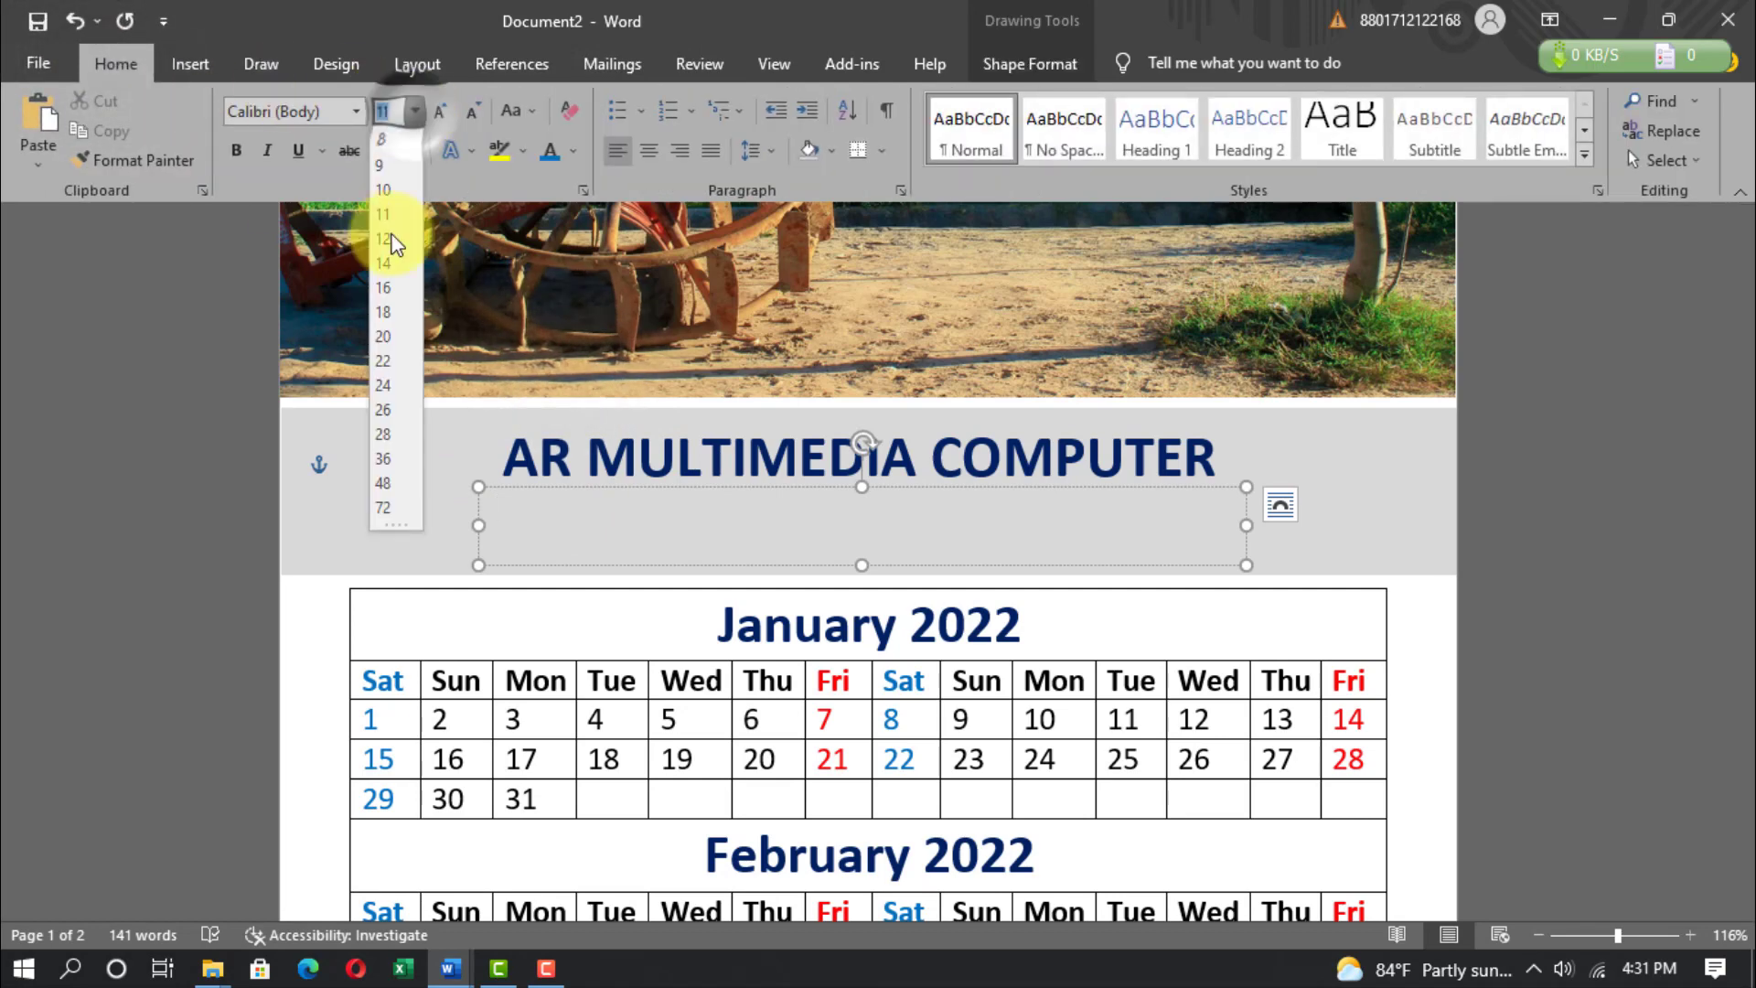
click(391, 266)
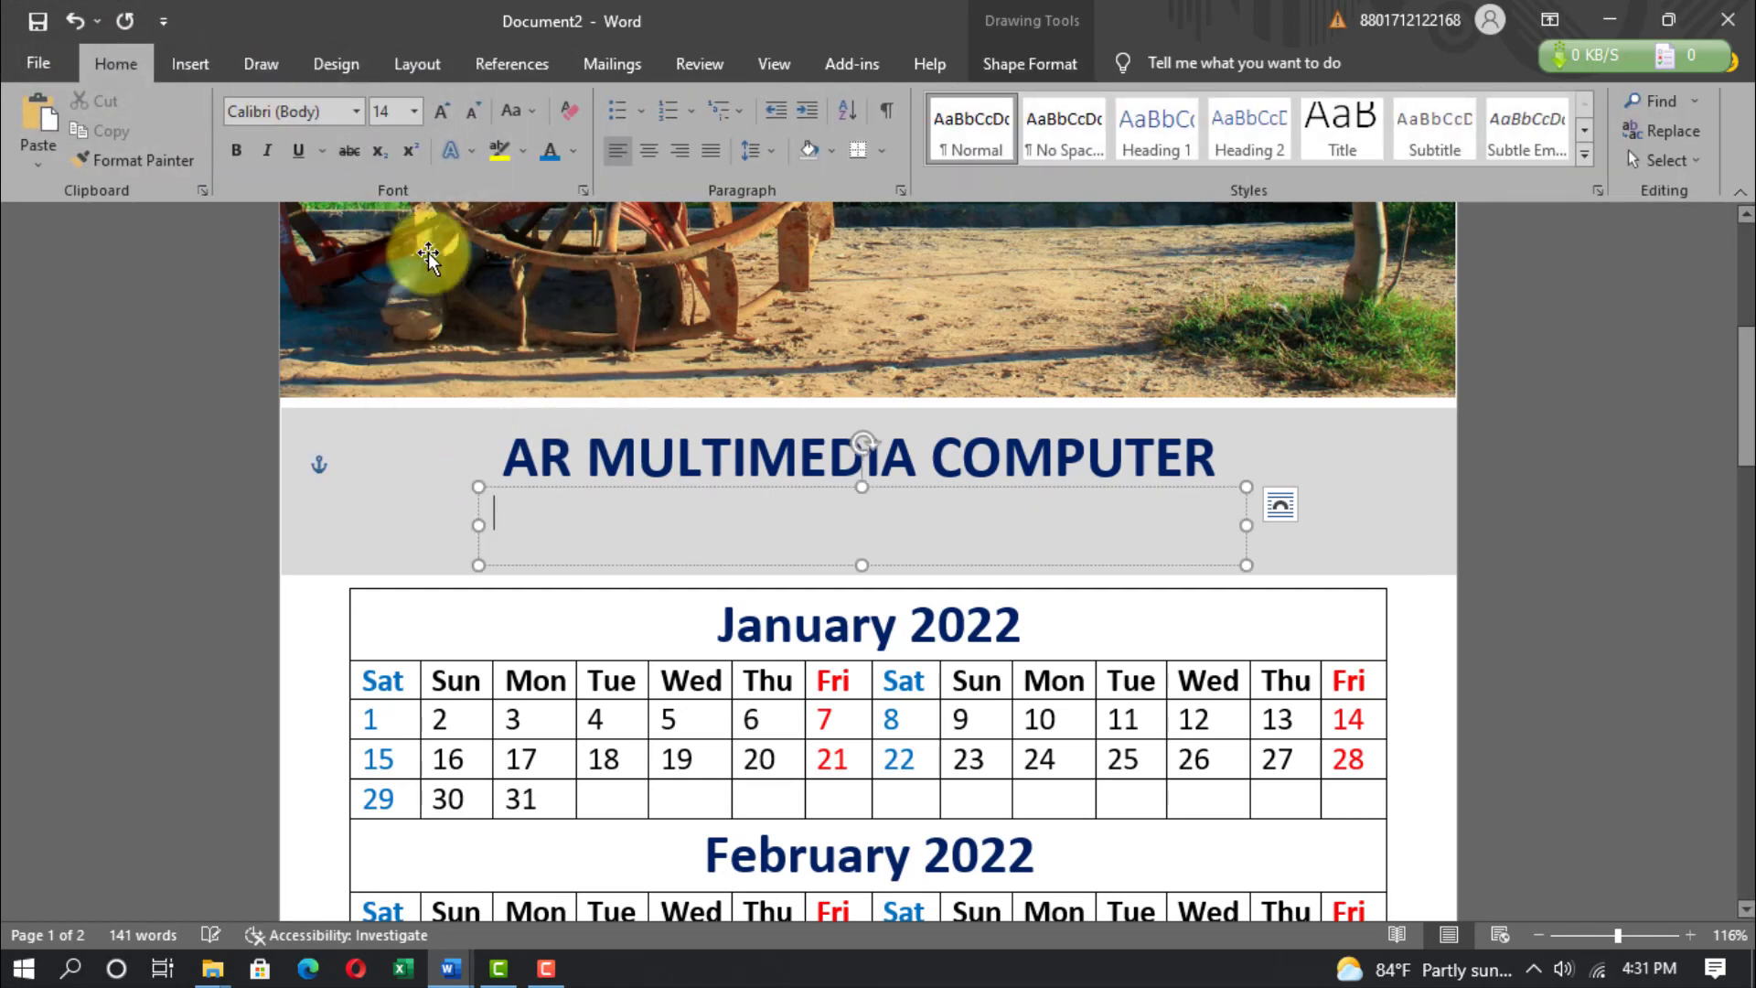
click(654, 151)
text(Khadim Para, Tamabil Road, Sylhet Sada)
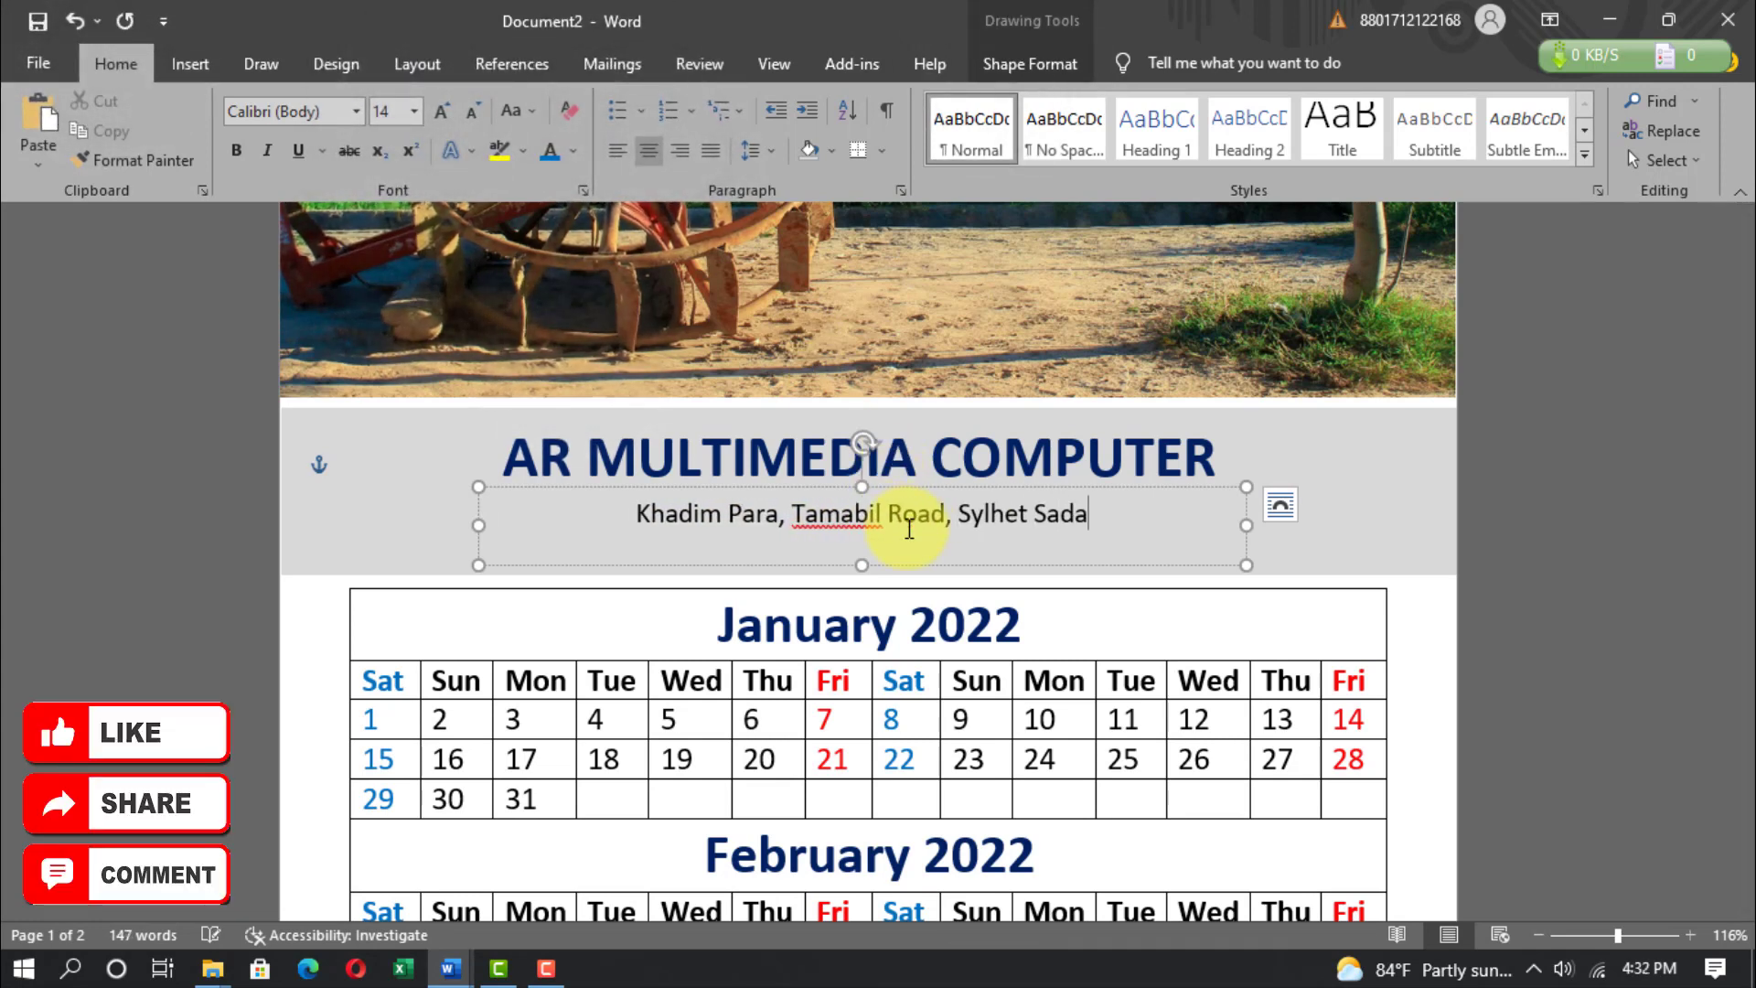
text(Phone: 712546, Mobile: 0171)
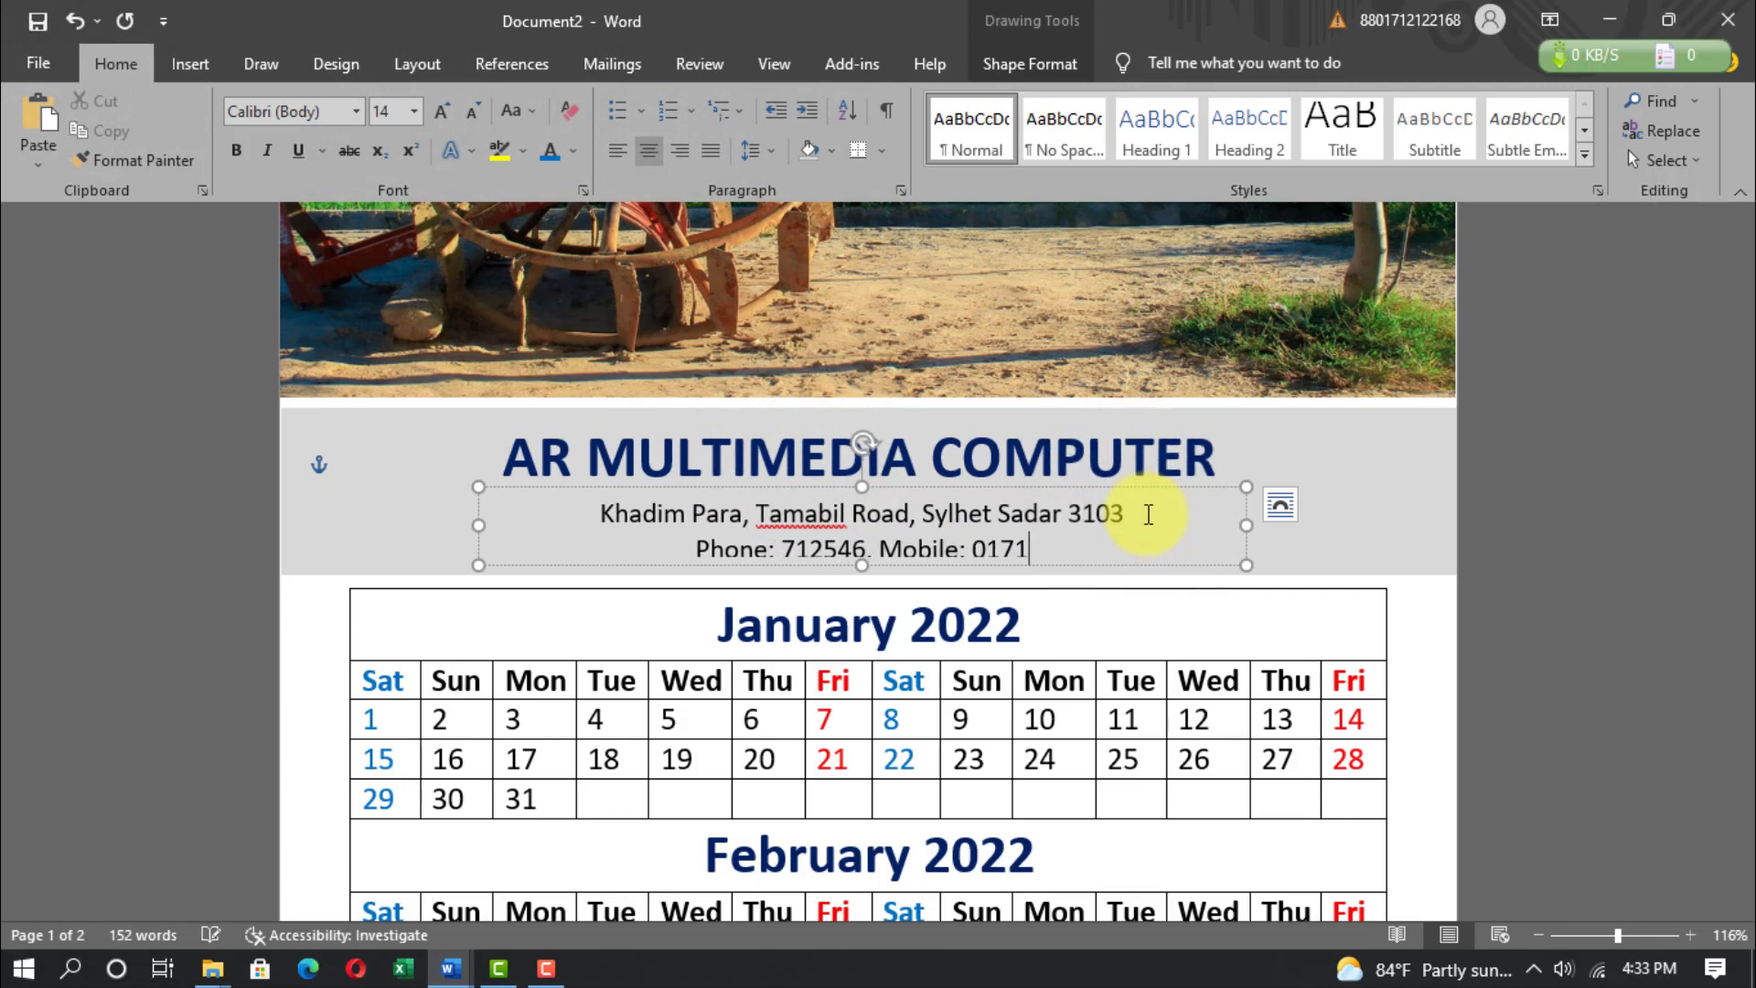
text(ultimedia.com)
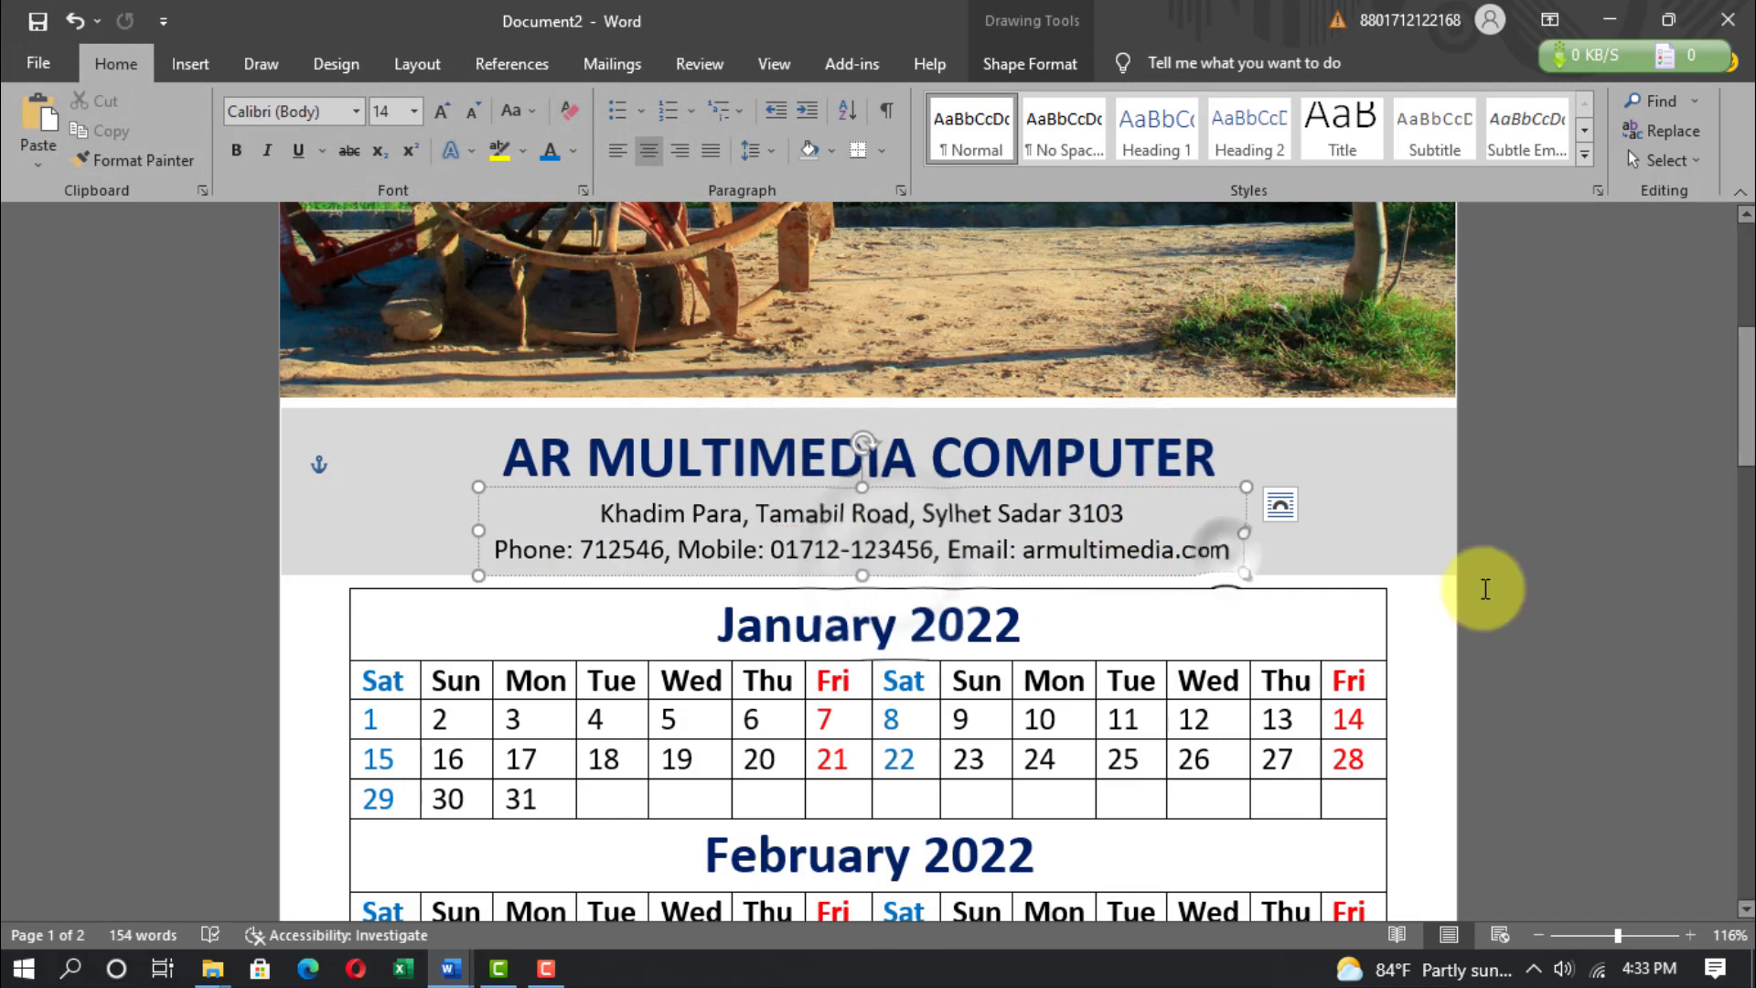
click(1494, 580)
Nudge the title and address text boxes slightly upward within the grey band.
click(748, 457)
drag(830, 418, 830, 412)
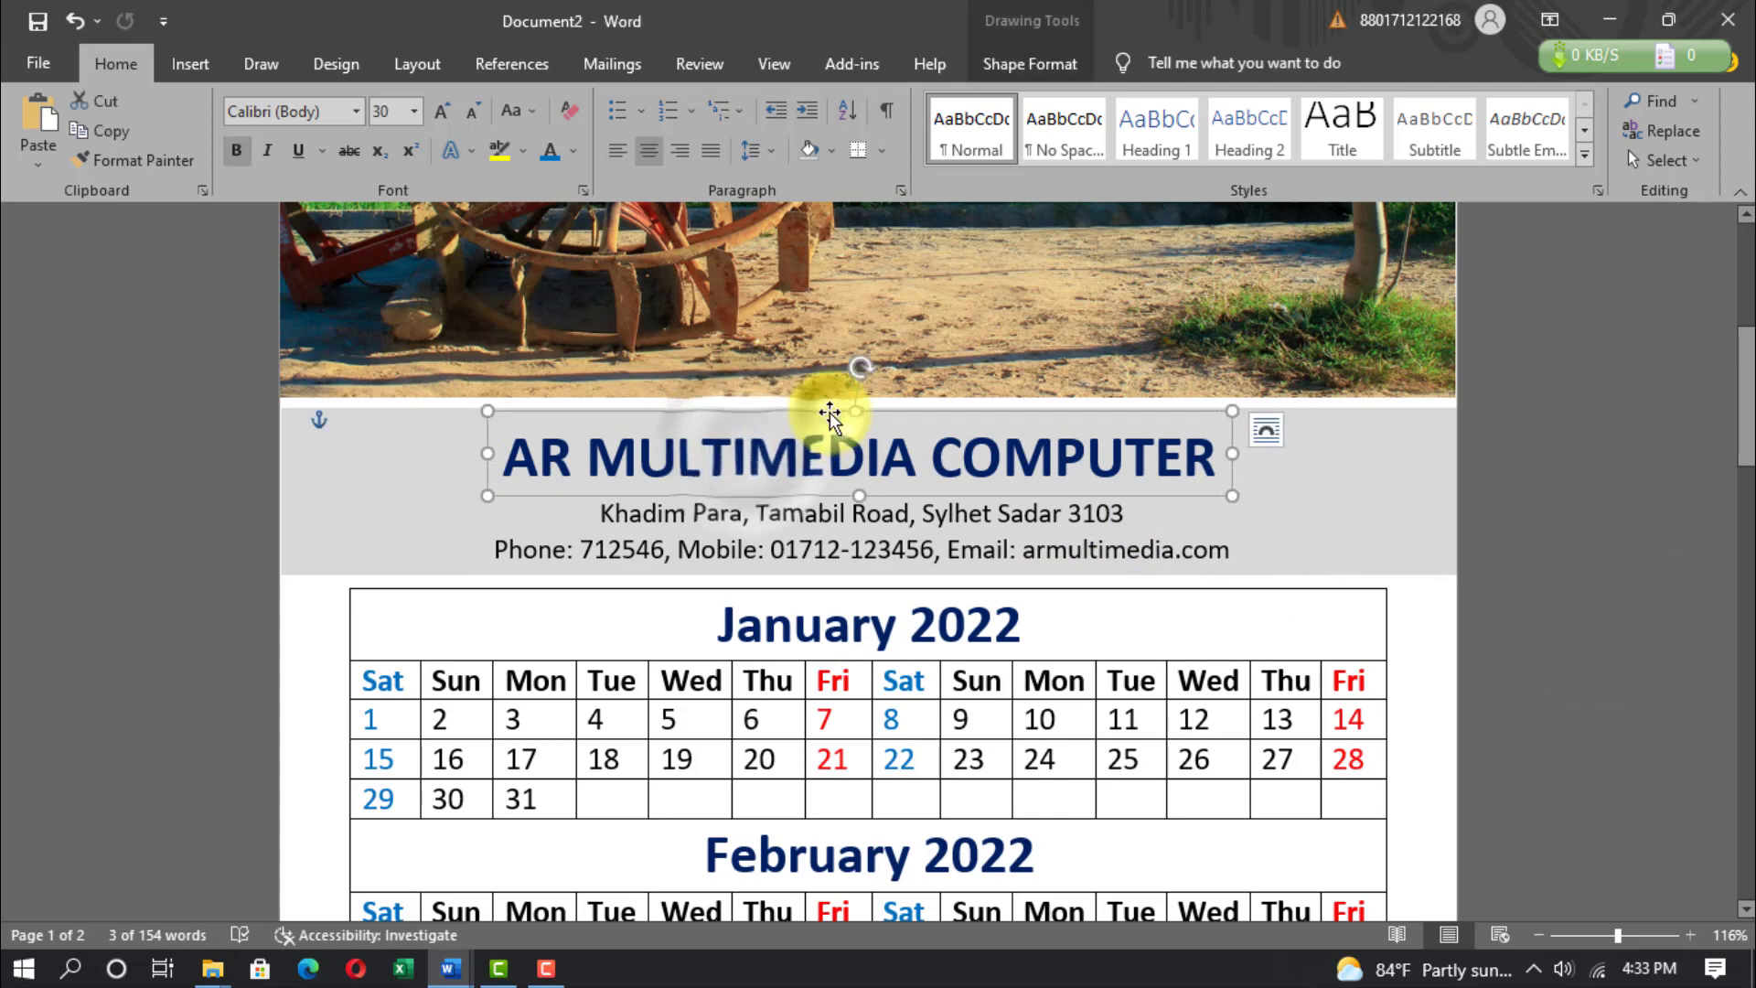
drag(884, 508, 918, 494)
key(Escape)
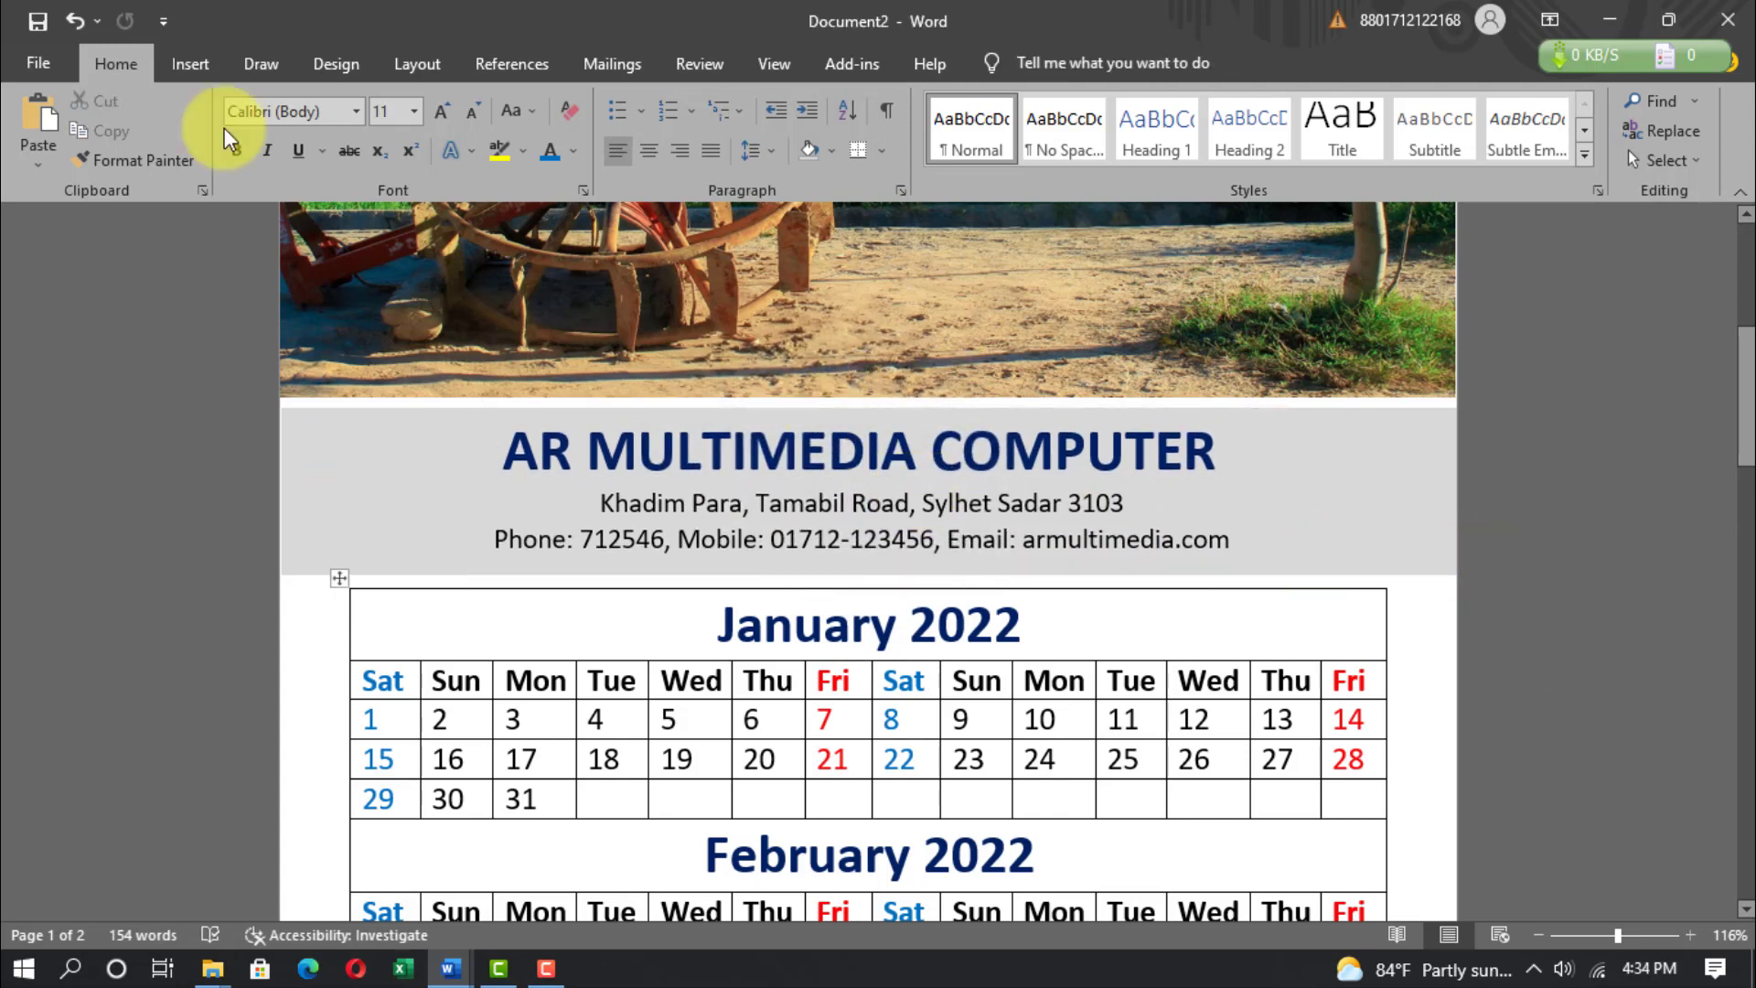
Insert the 'images' picture from this computer and set it in front of text.
click(191, 64)
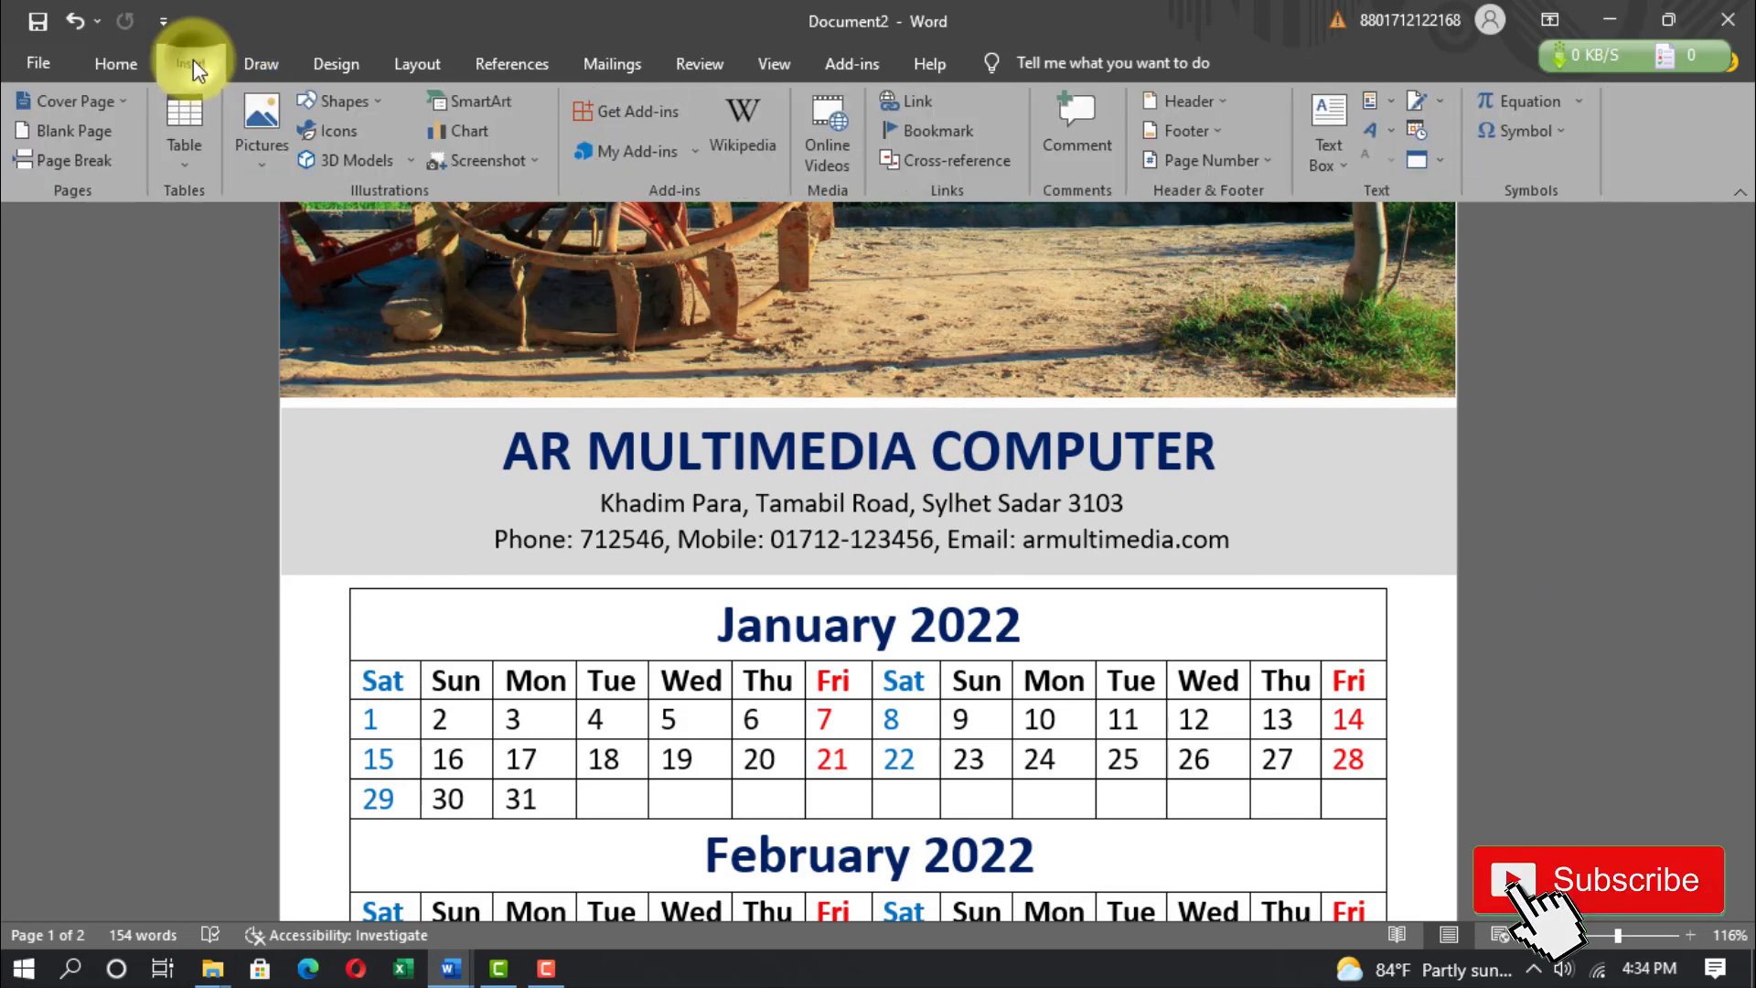
click(258, 126)
click(329, 231)
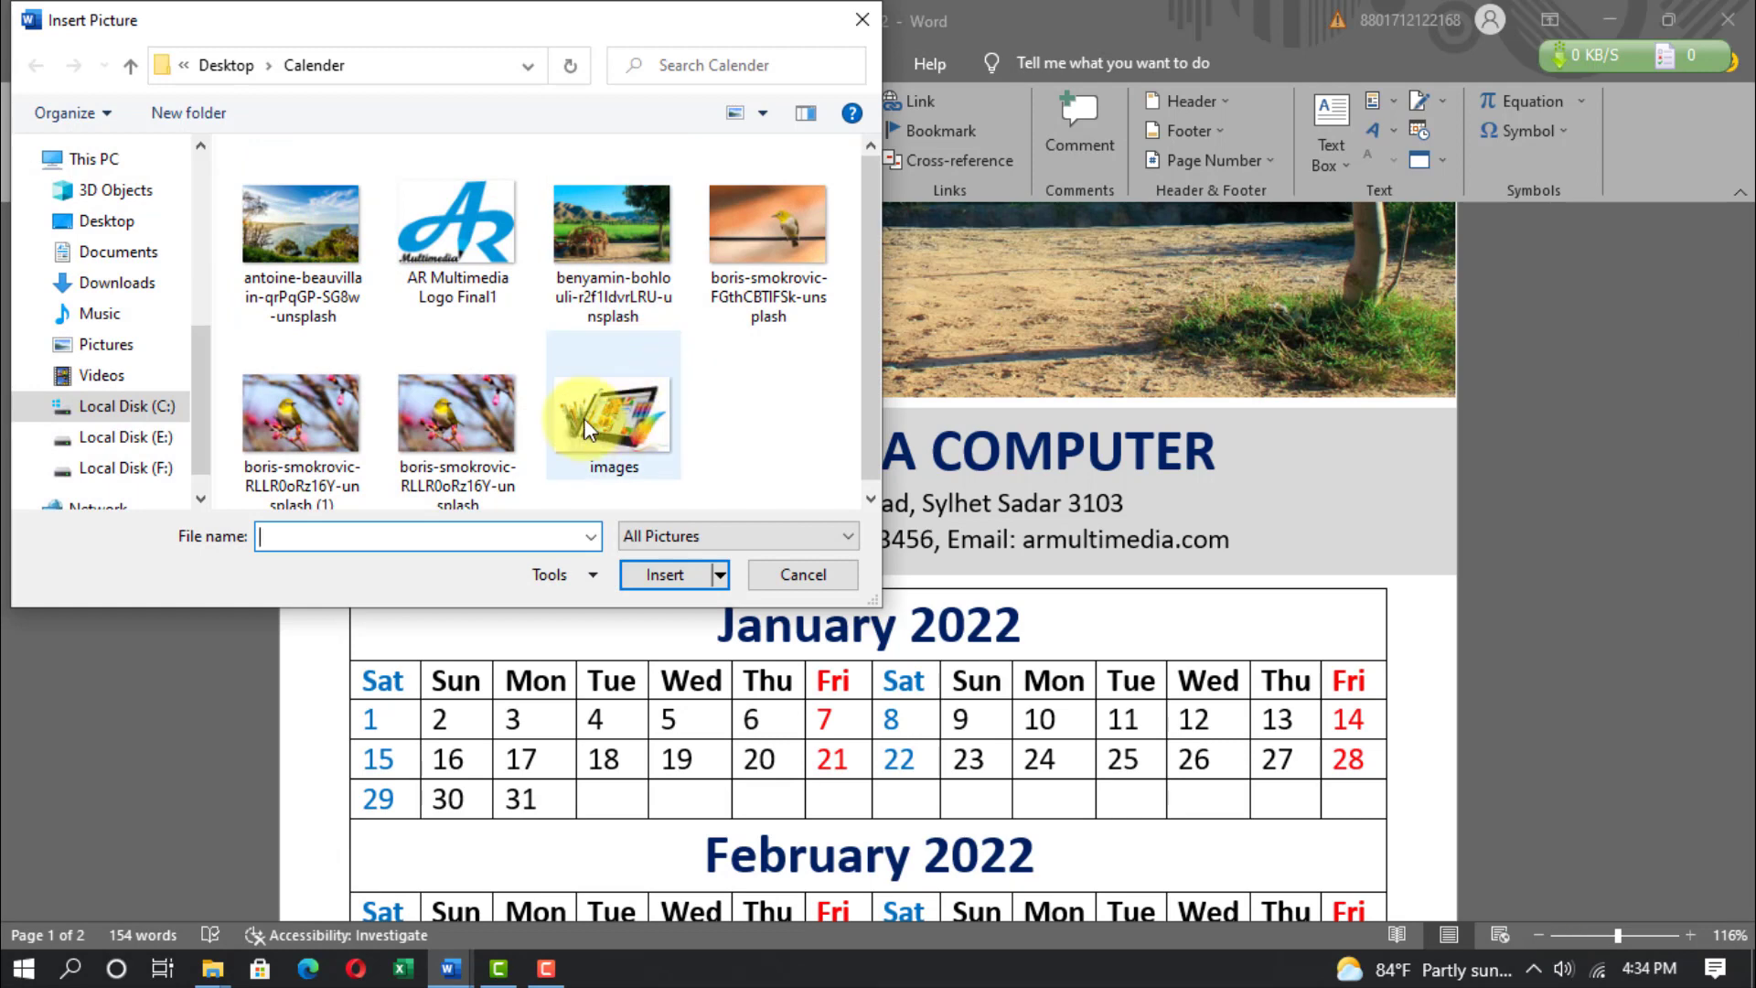
click(636, 402)
click(668, 575)
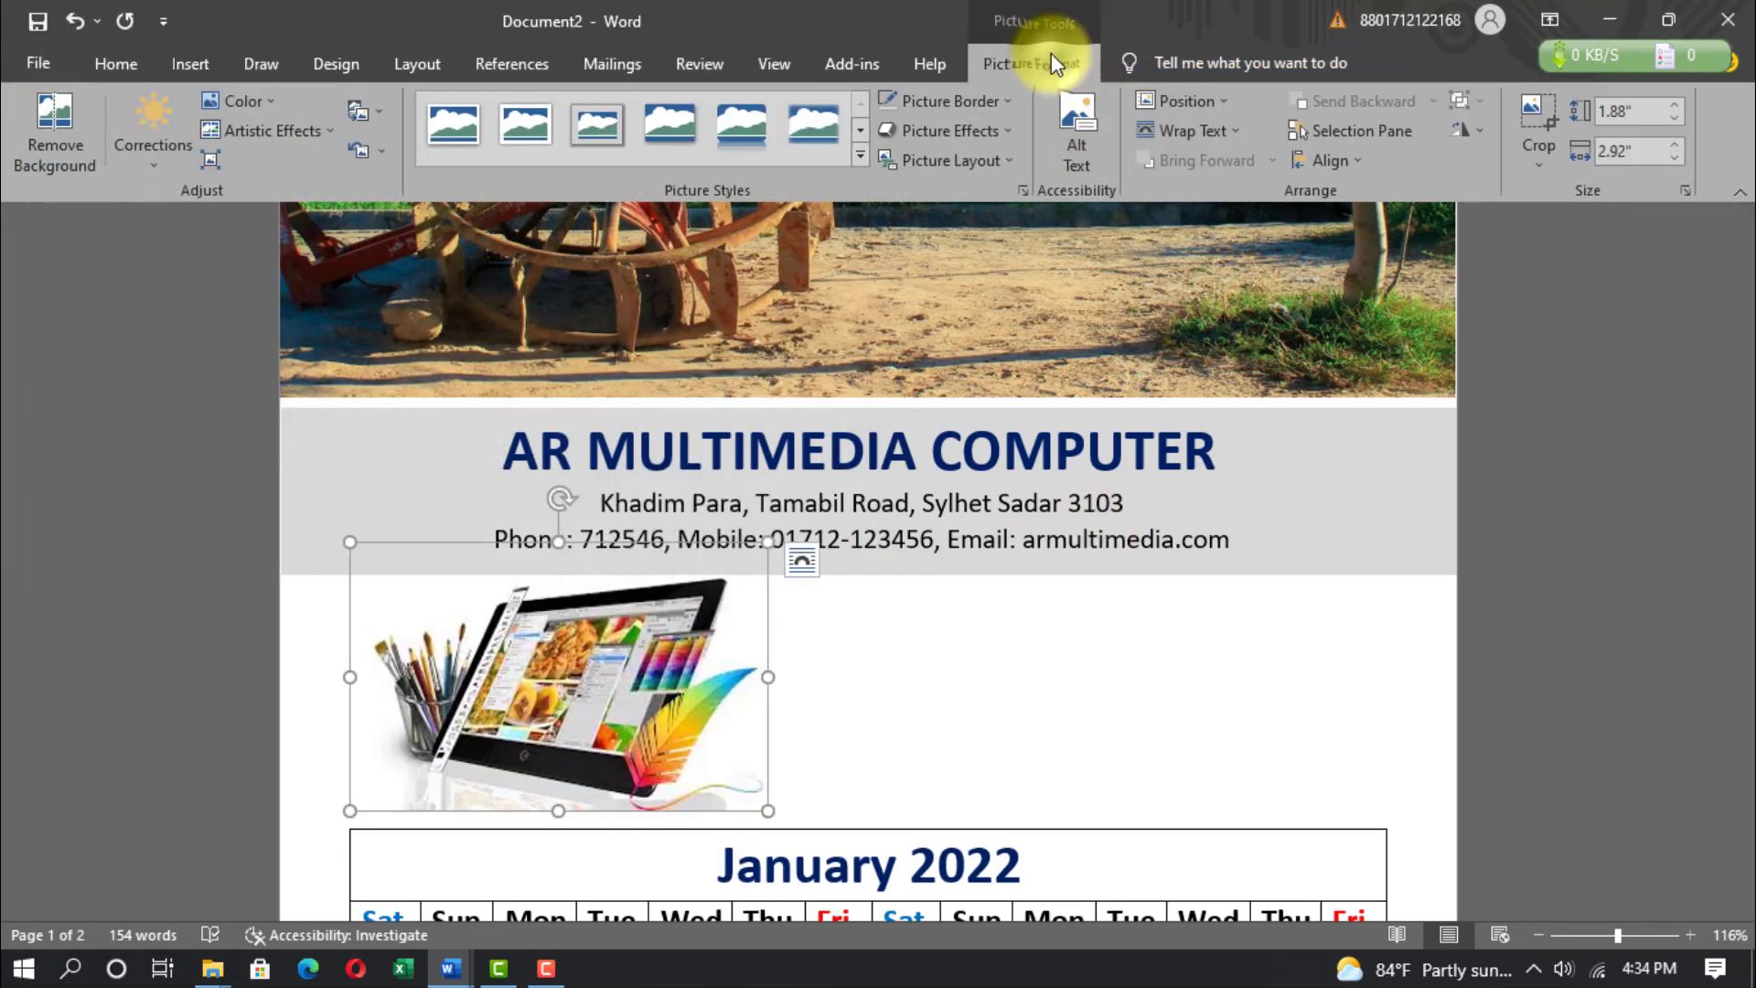
click(1185, 131)
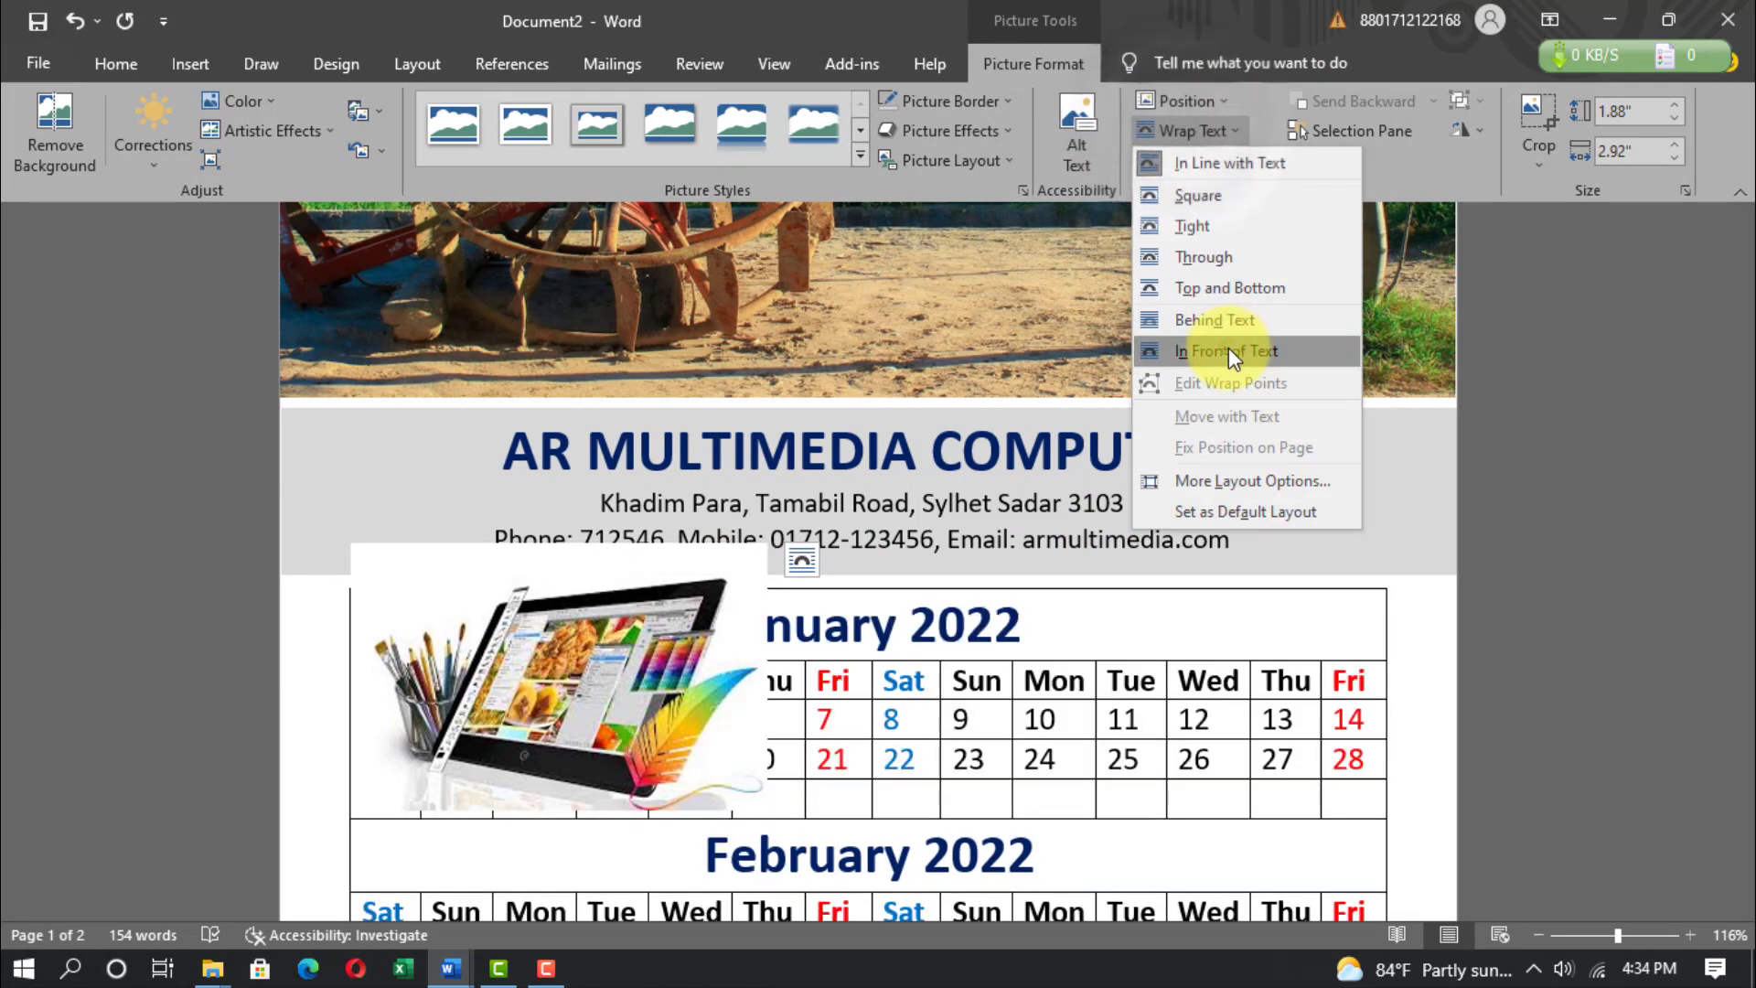
click(1228, 351)
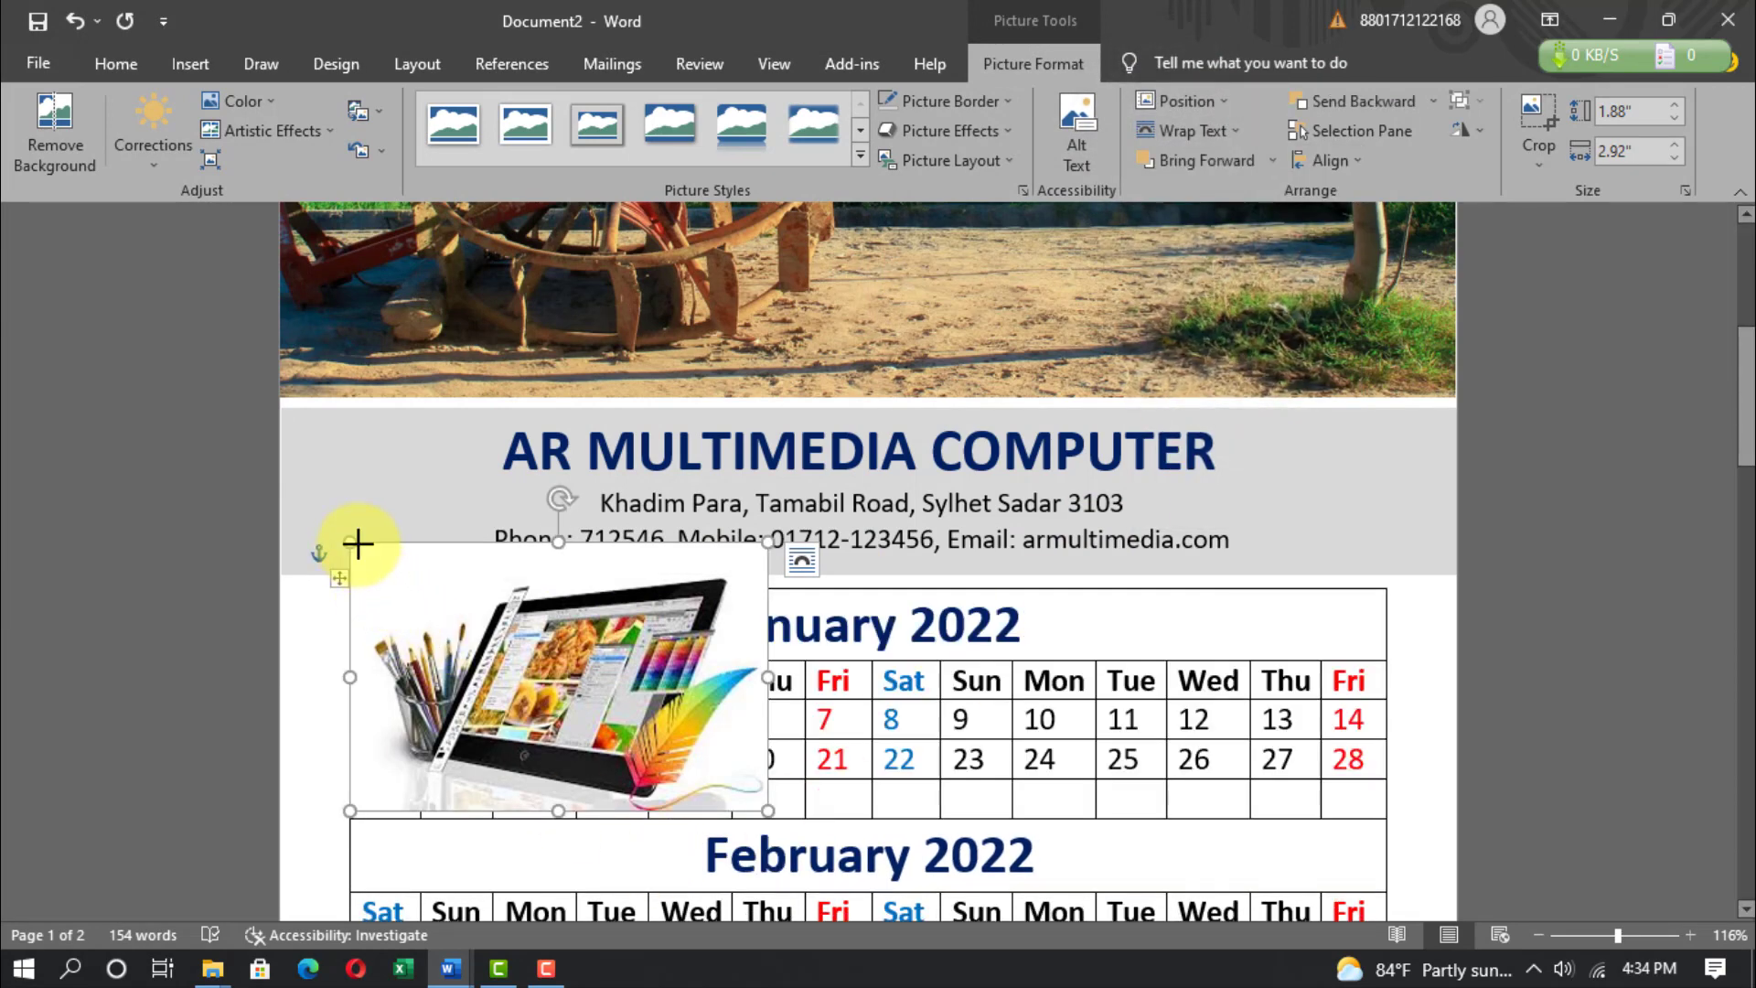
Shrink the picture to 0.94" × 1.47", move it right on the band, and make its white background transparent.
drag(355, 546, 561, 678)
drag(684, 750, 1351, 488)
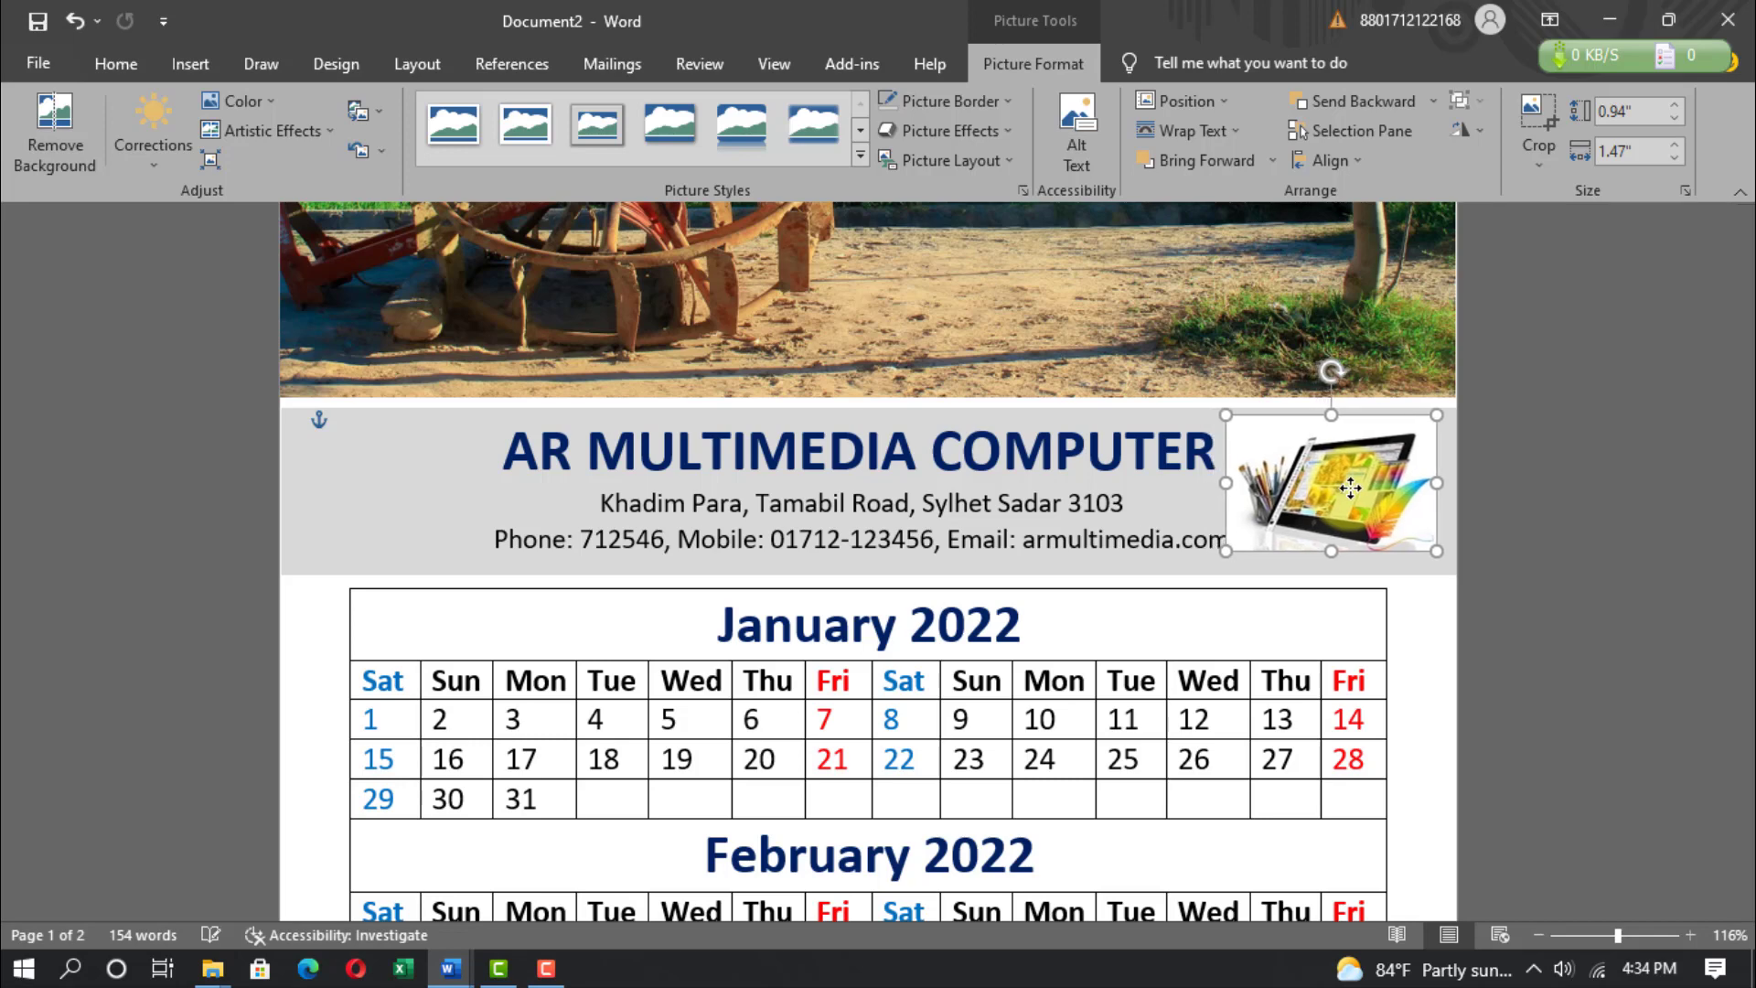
click(265, 102)
click(304, 551)
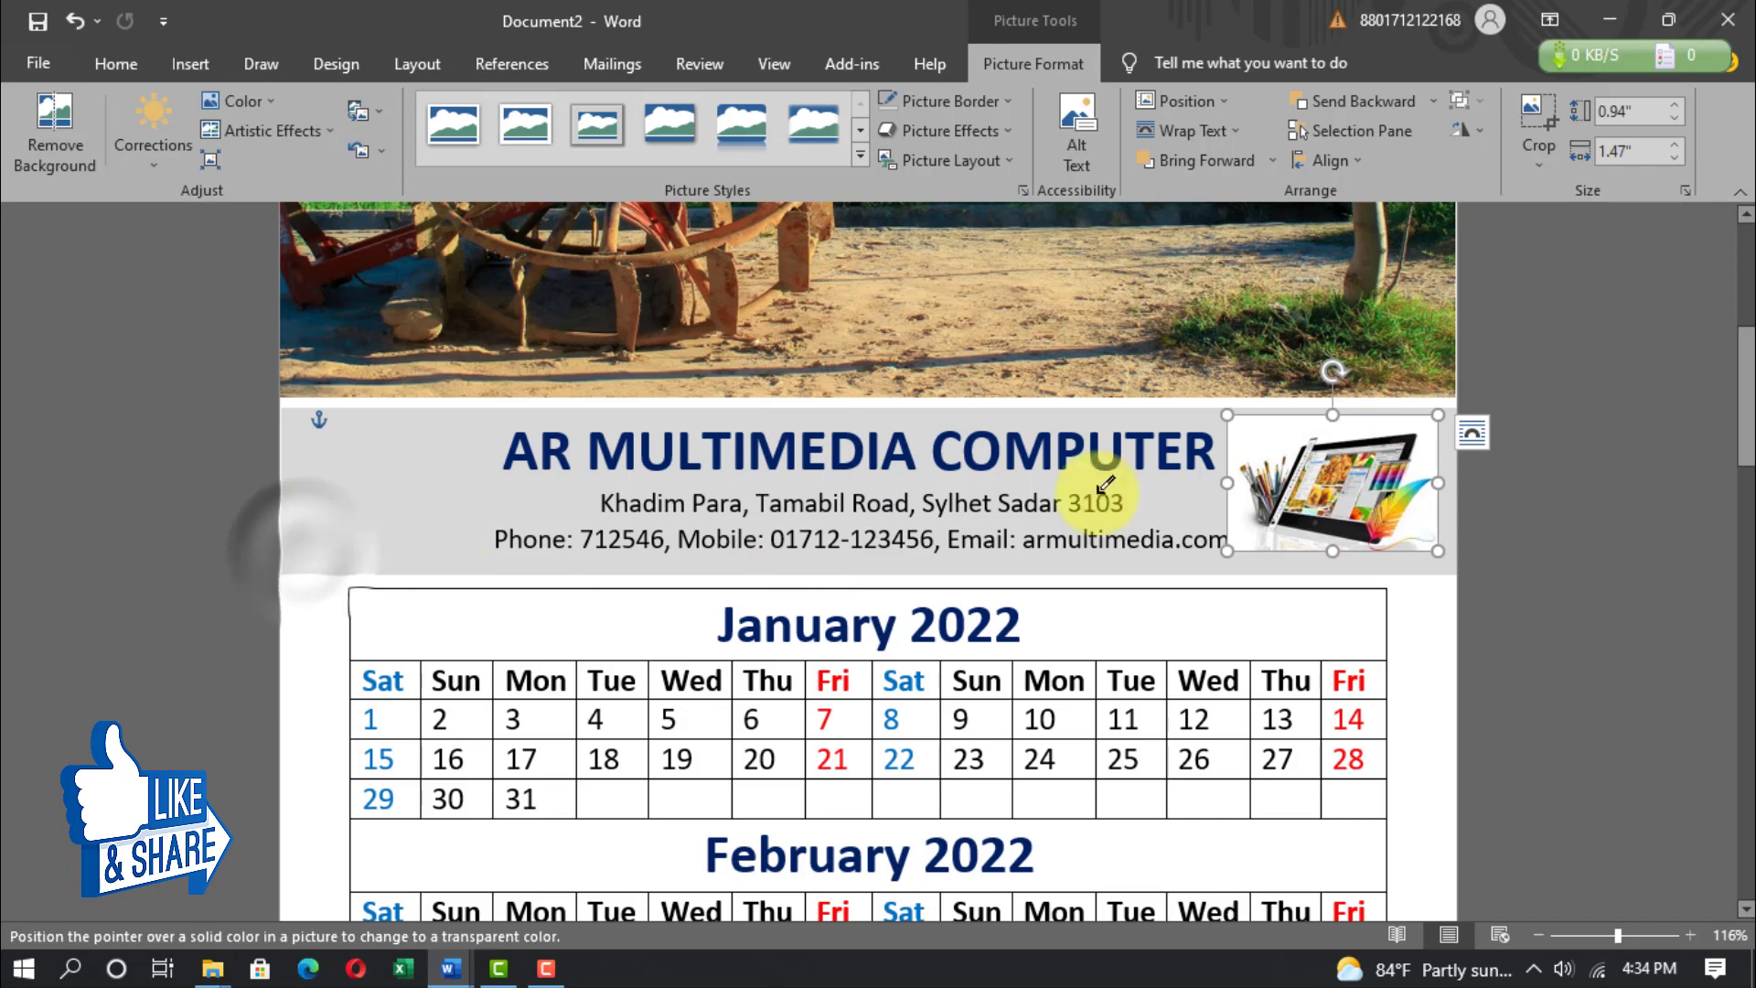
click(1257, 436)
click(463, 624)
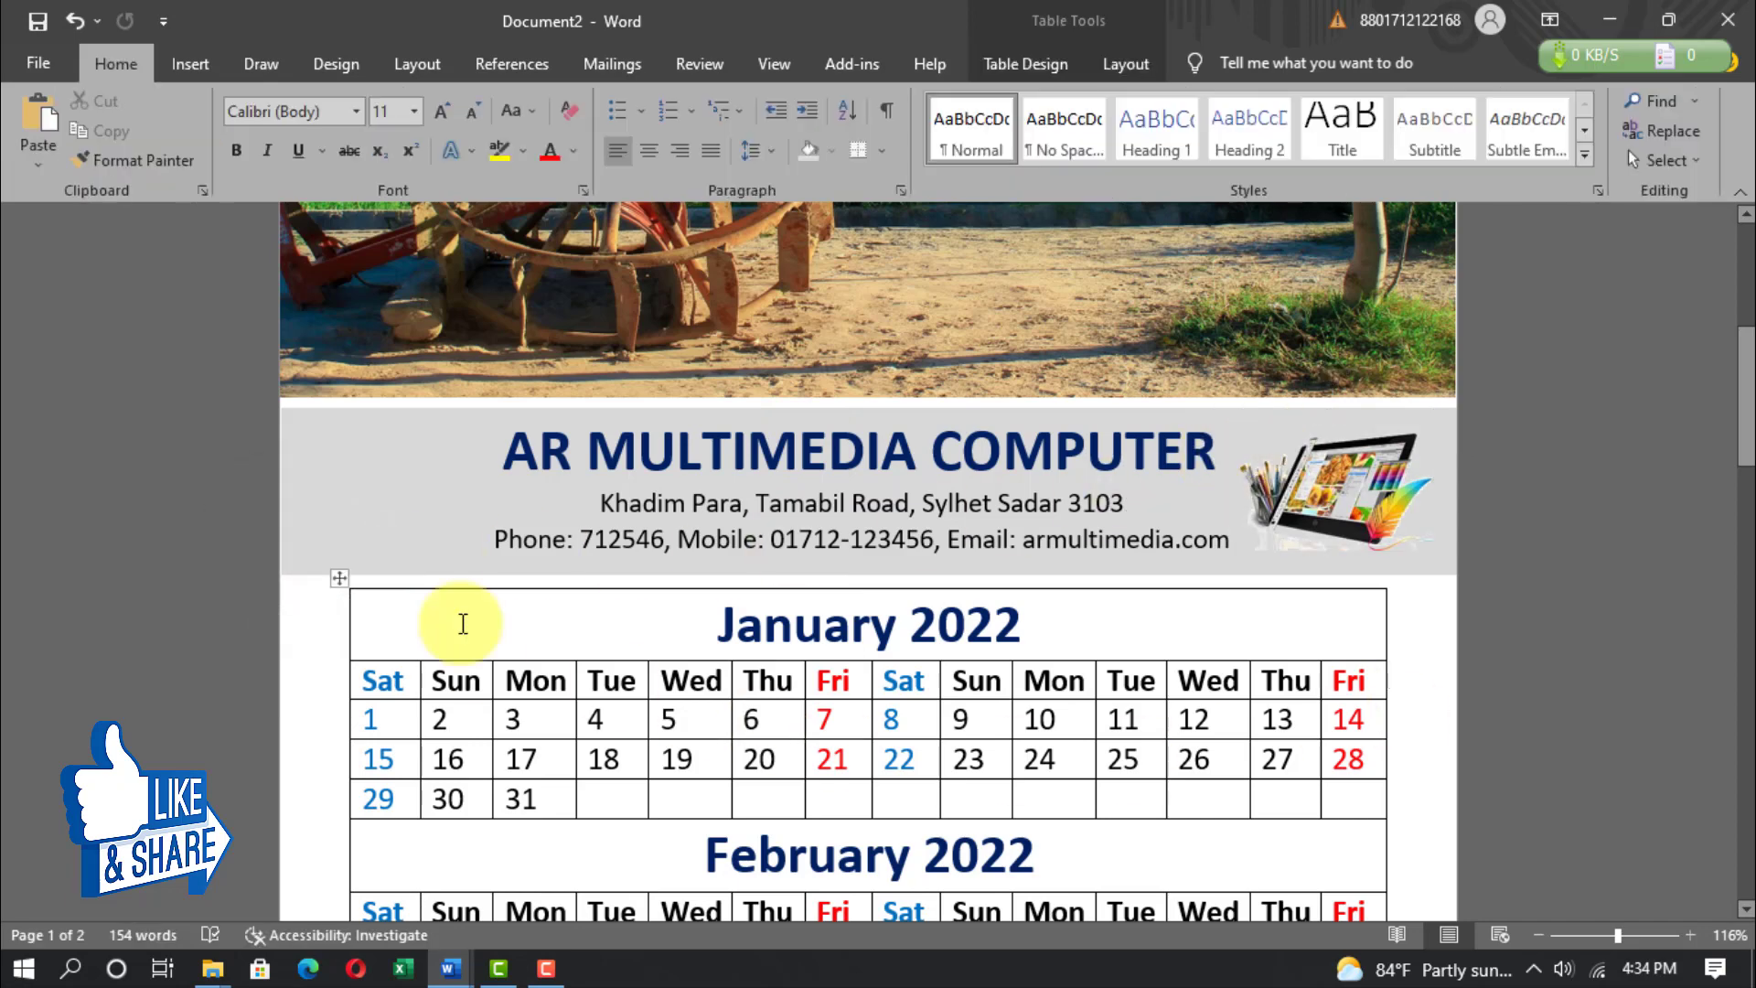
click(414, 449)
click(190, 63)
Insert AR Multimedia Logo Final1 in front of text, sized 0.87" × 1.22", left of the title.
click(264, 146)
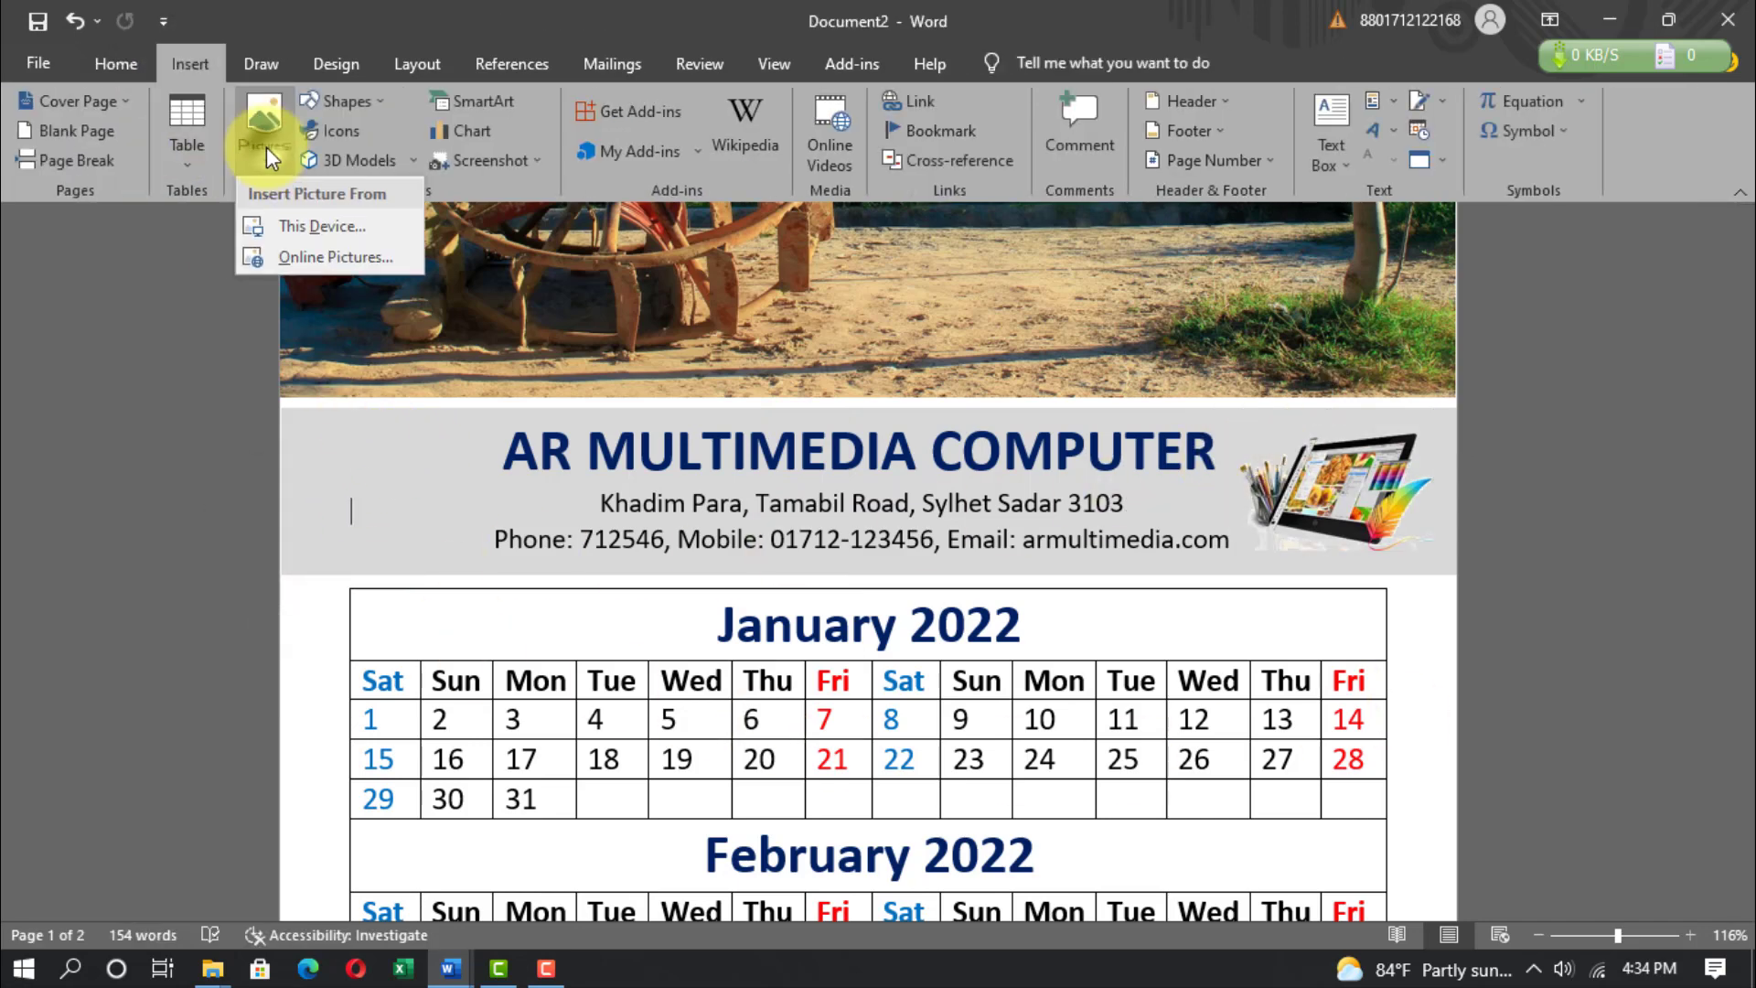
click(322, 226)
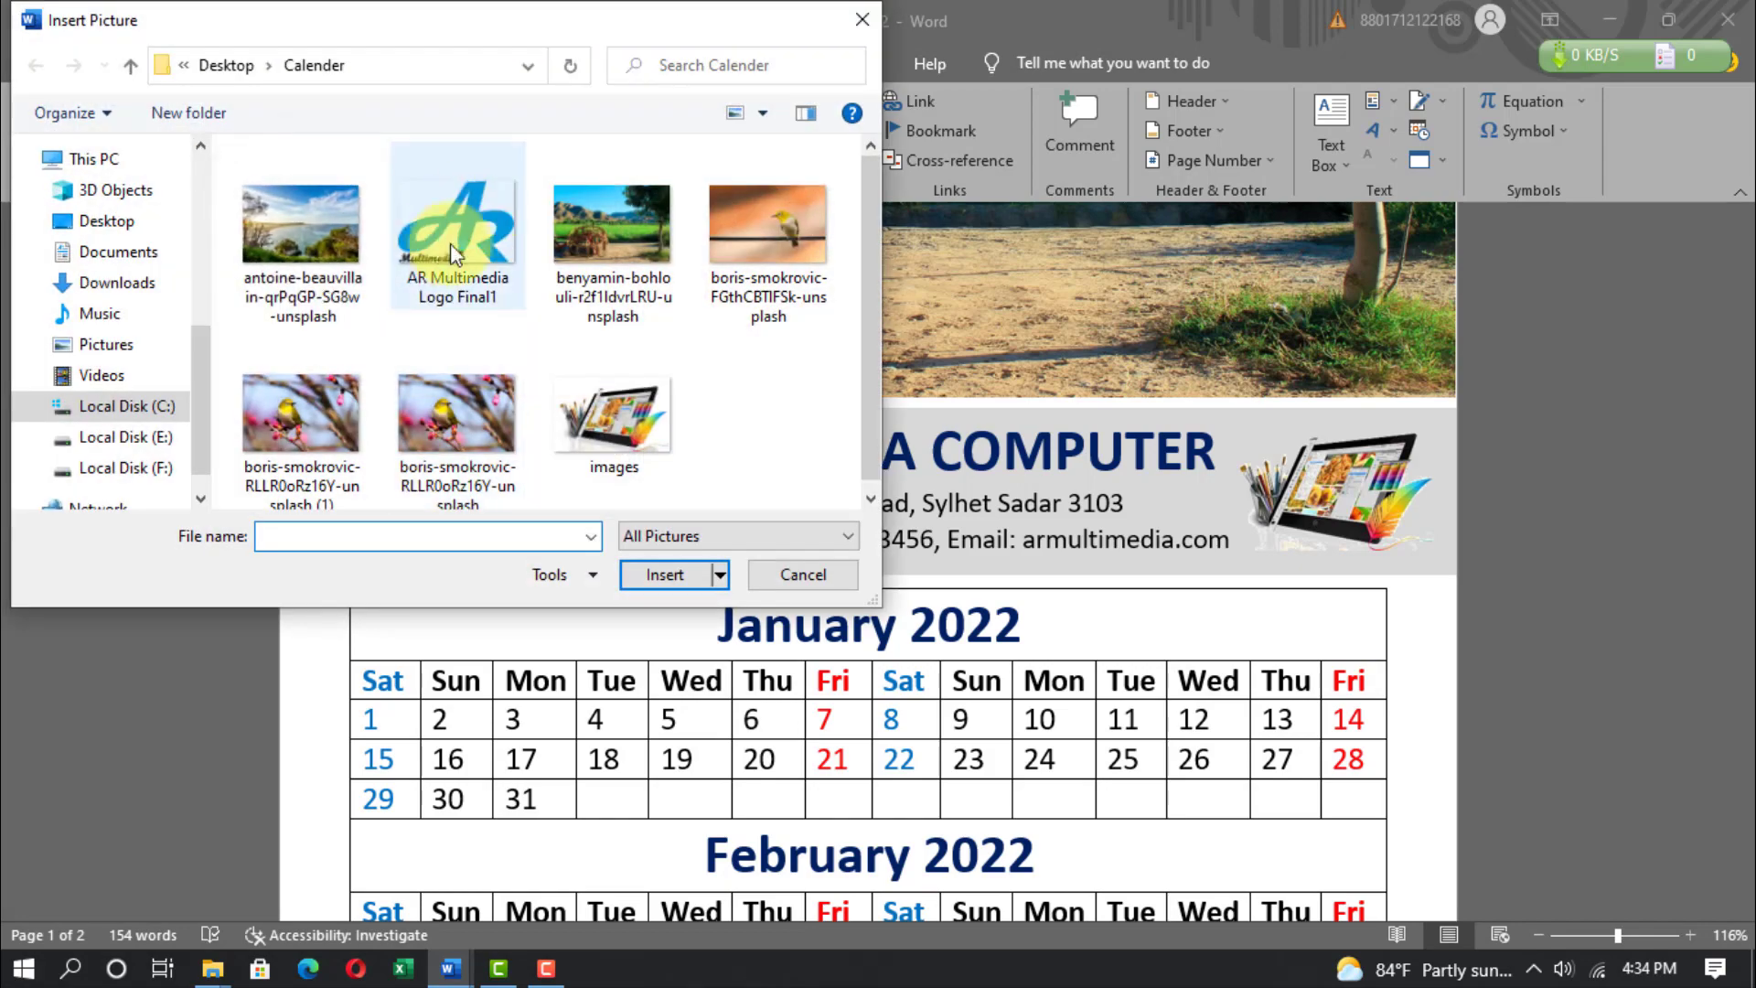
click(492, 236)
click(665, 576)
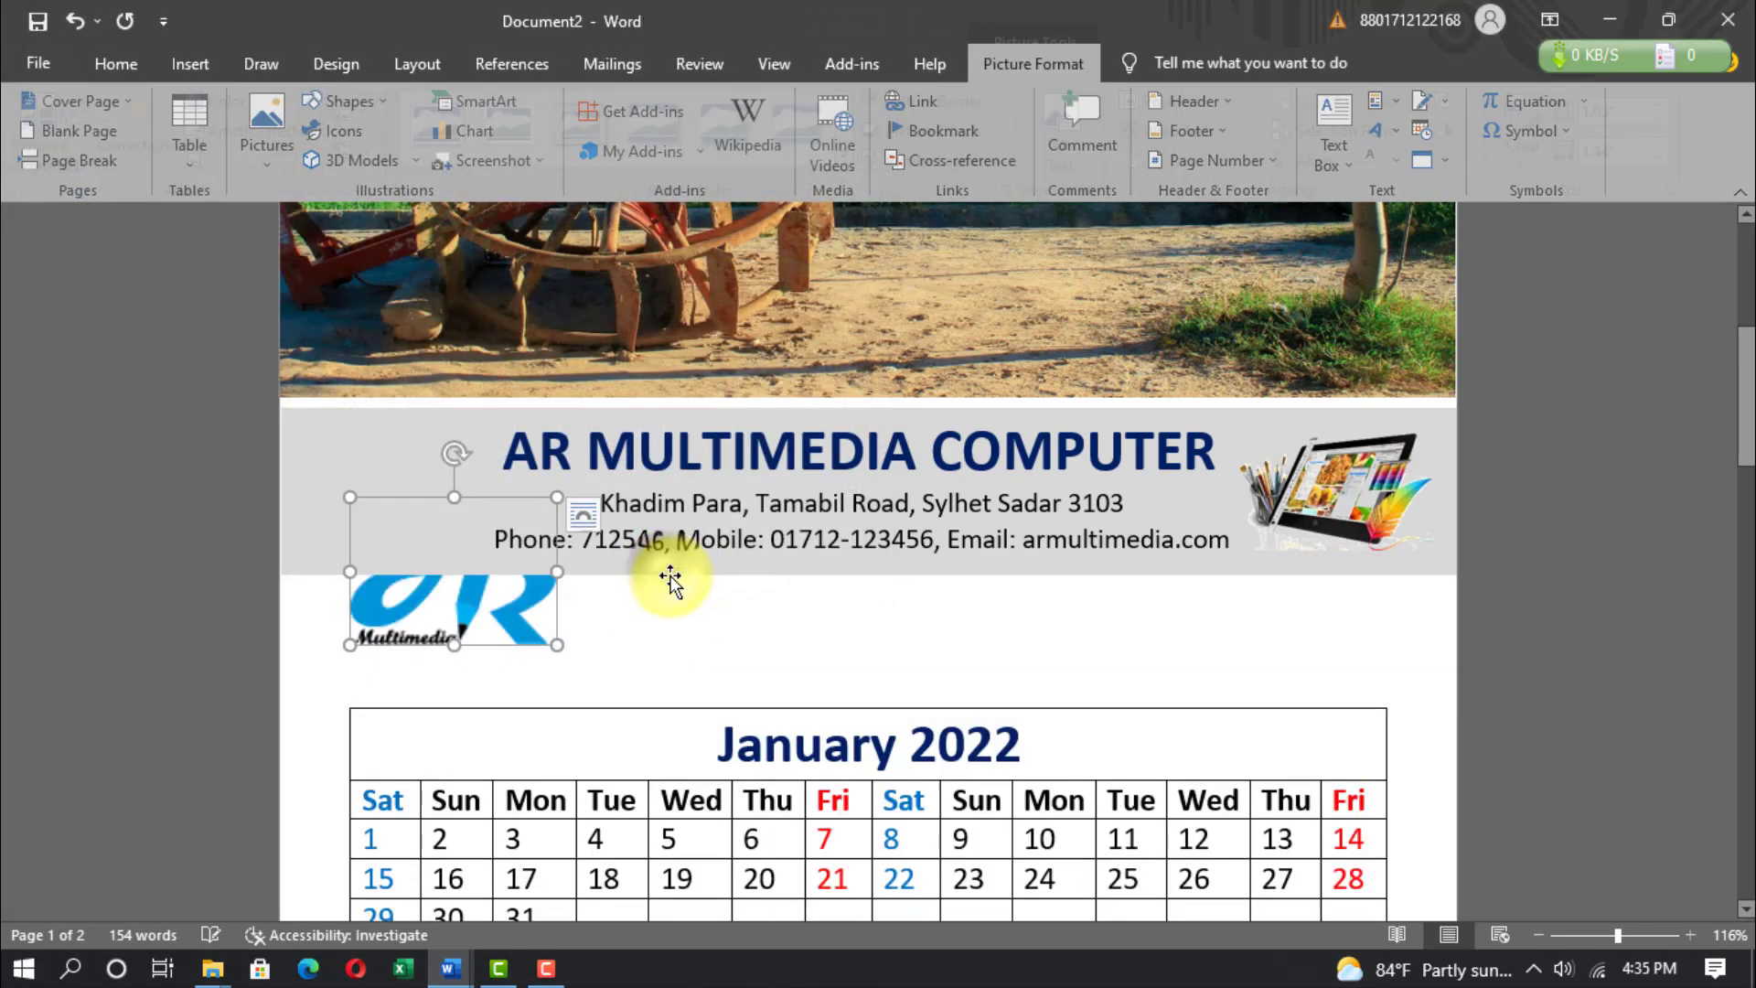
click(1186, 130)
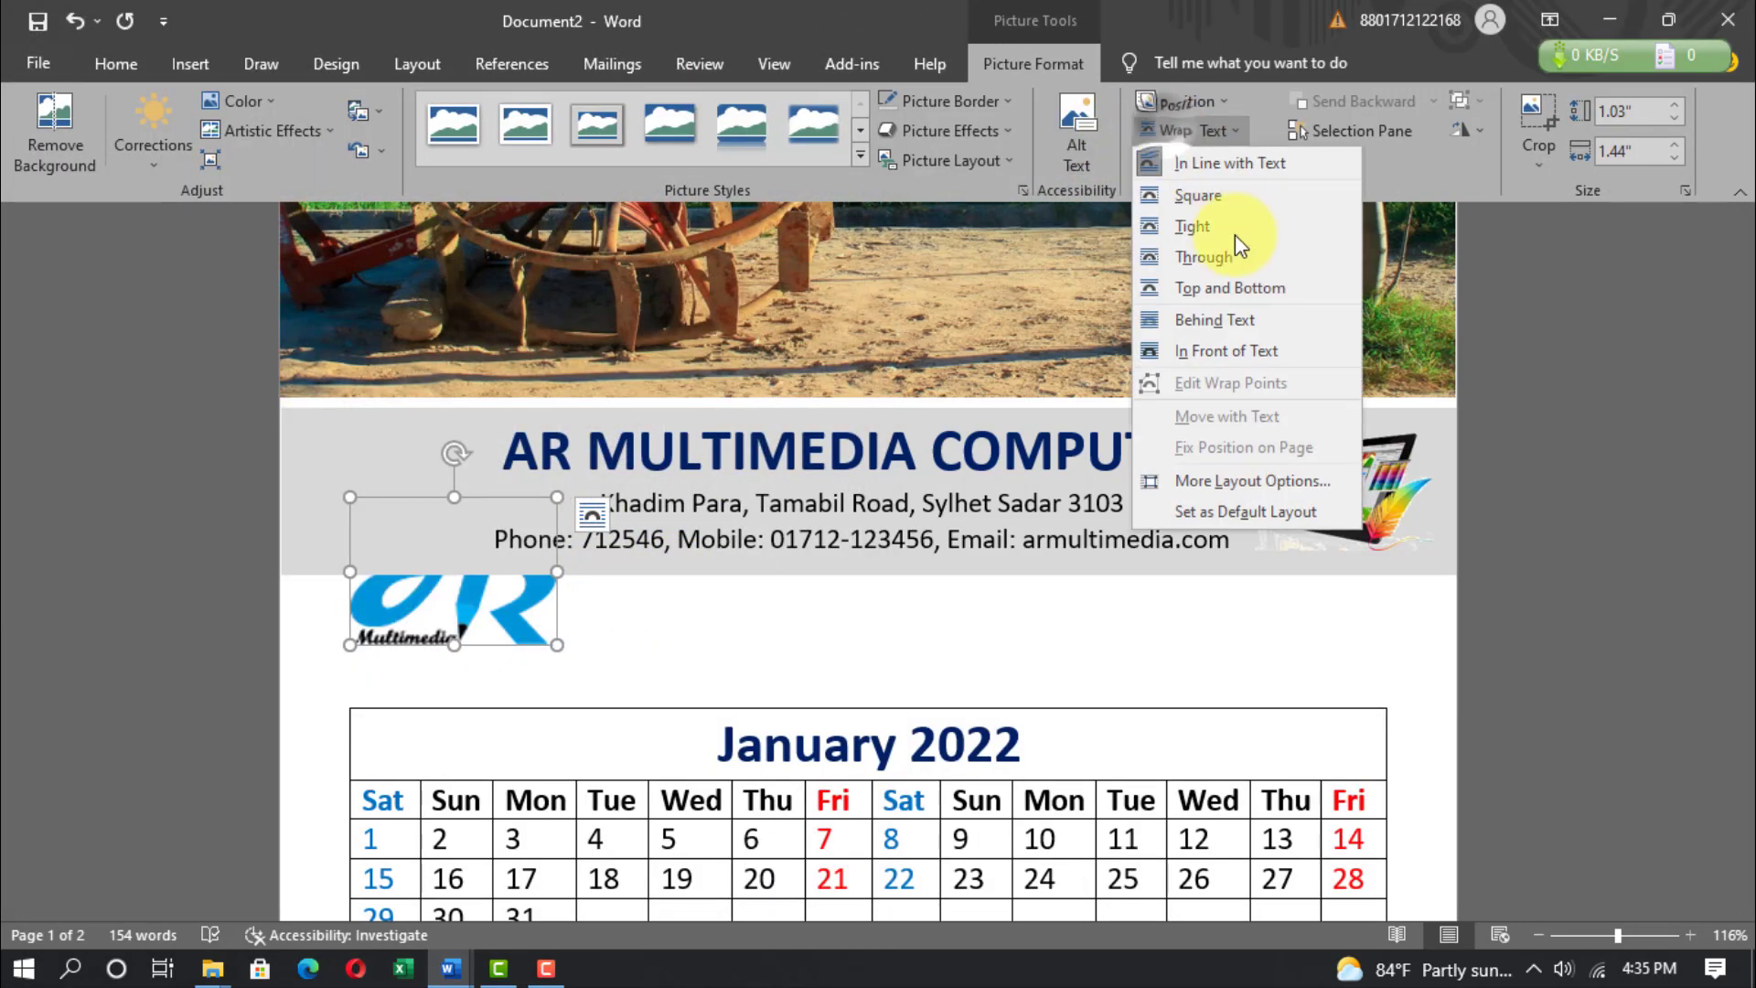
click(1216, 347)
drag(549, 639, 458, 533)
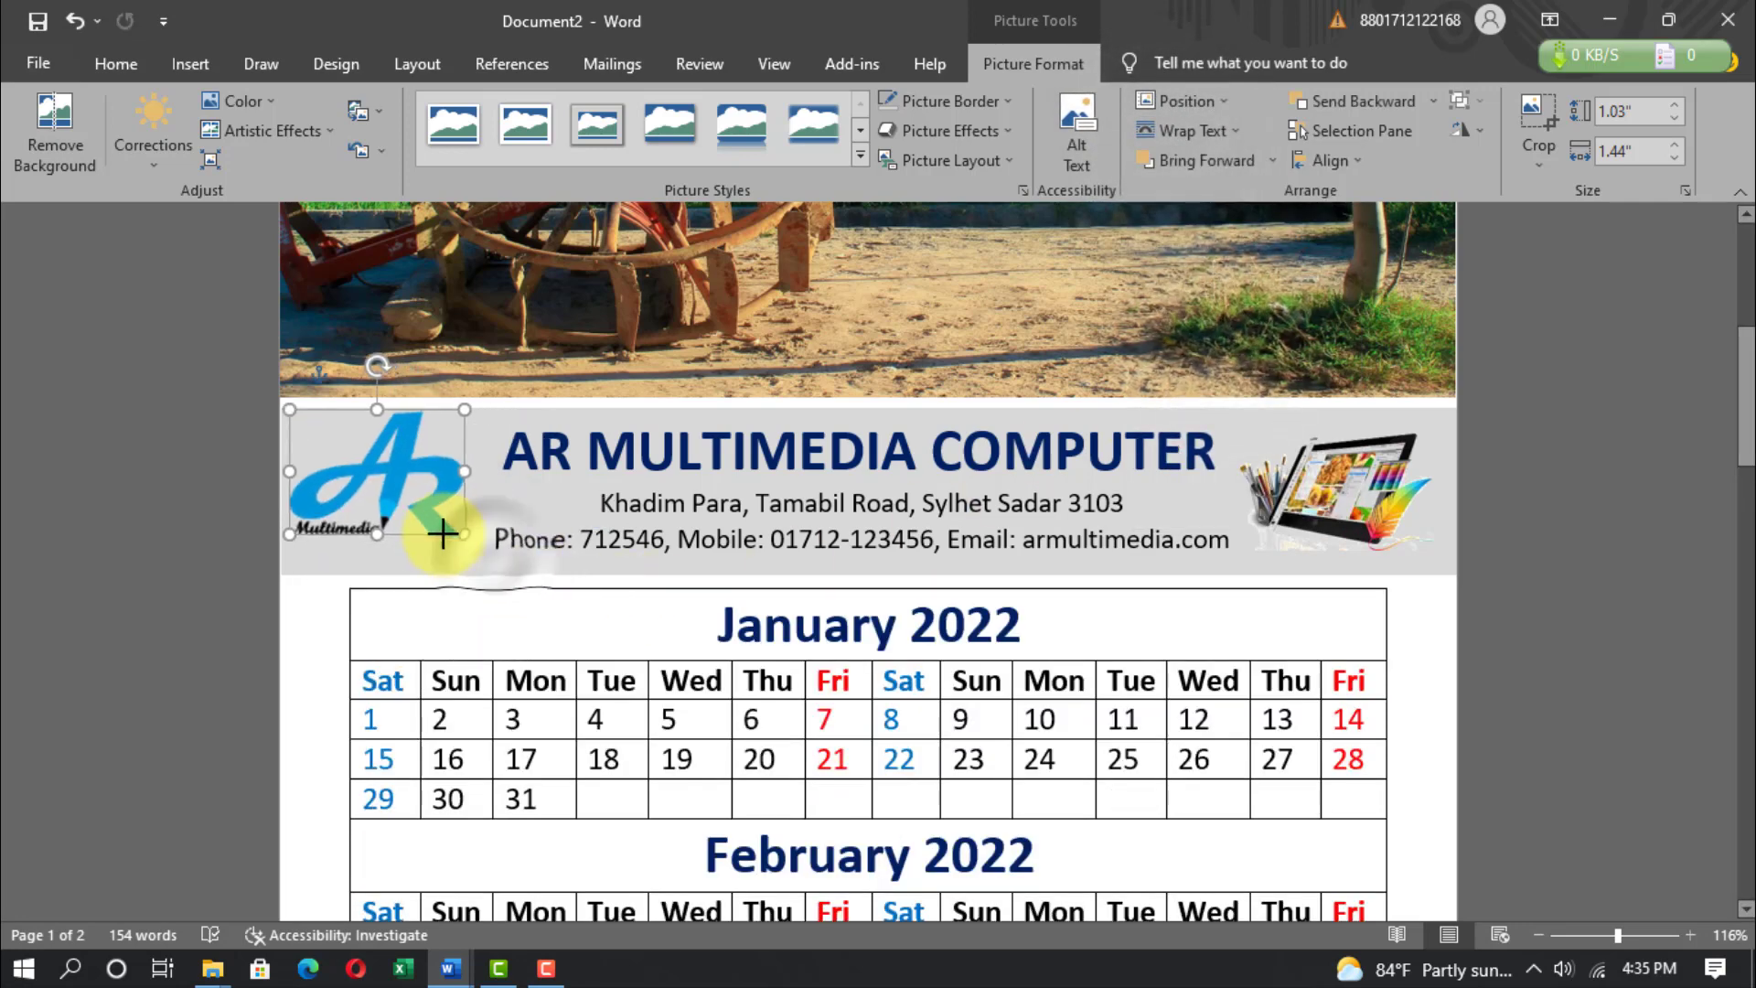
drag(399, 454, 404, 479)
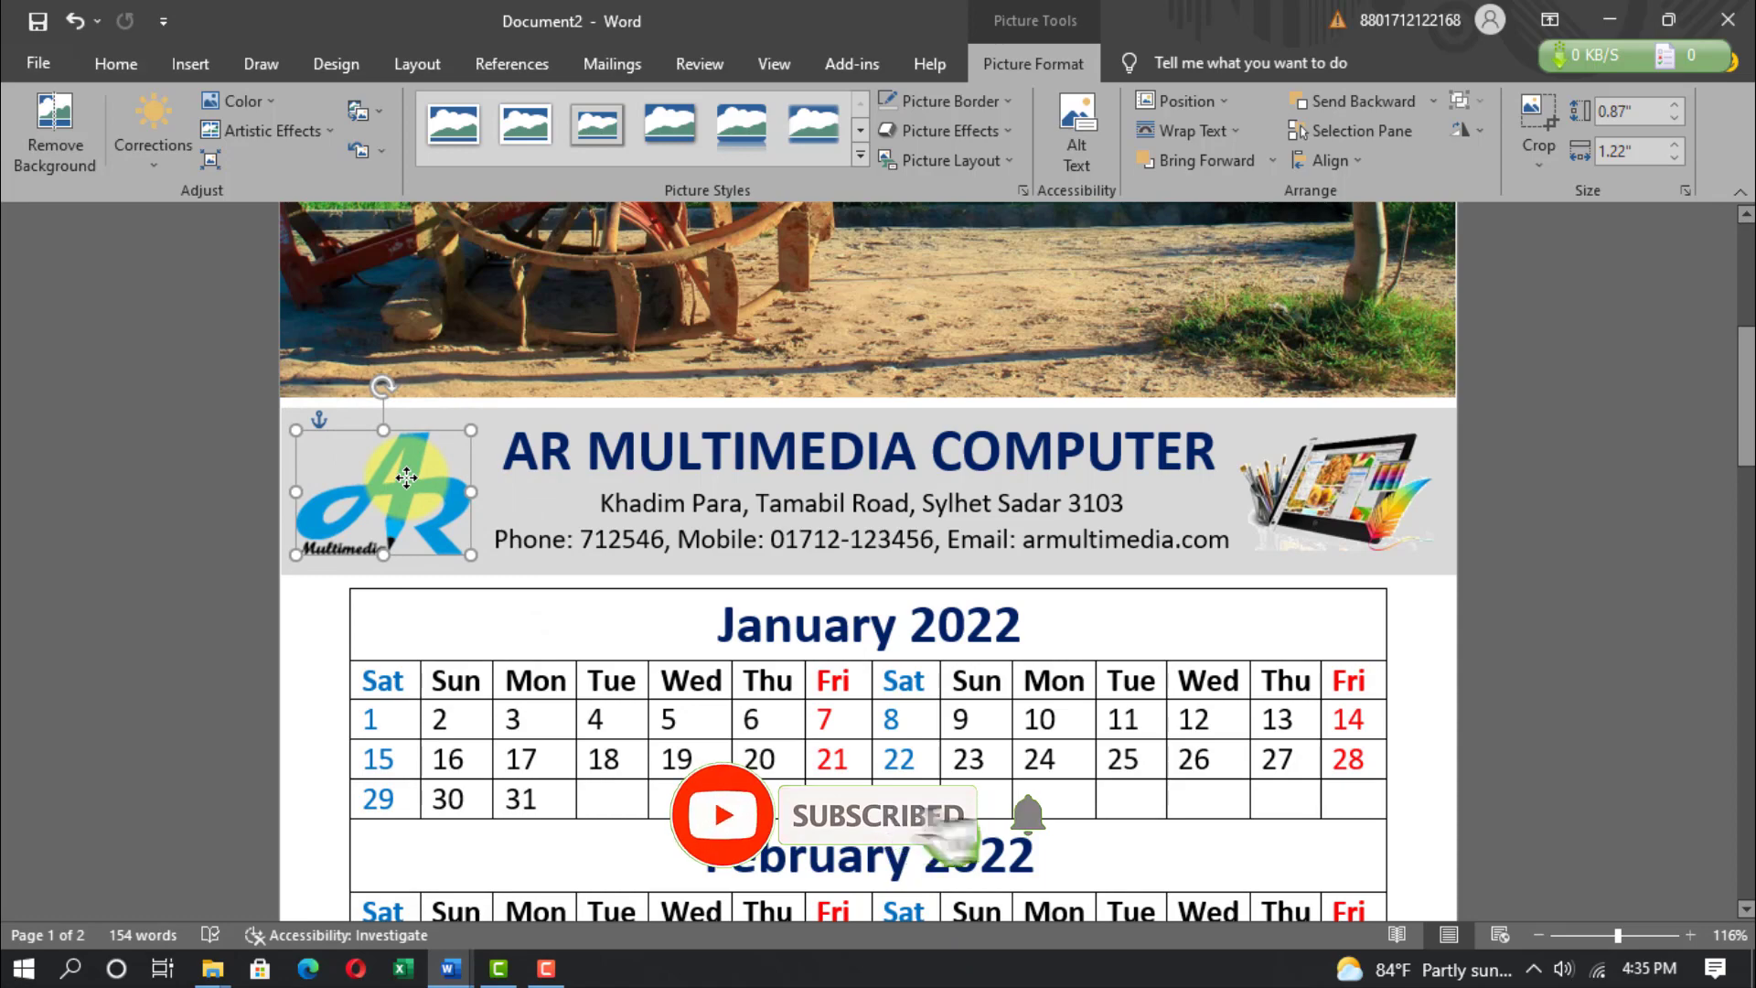
click(1546, 575)
drag(1596, 935, 1581, 937)
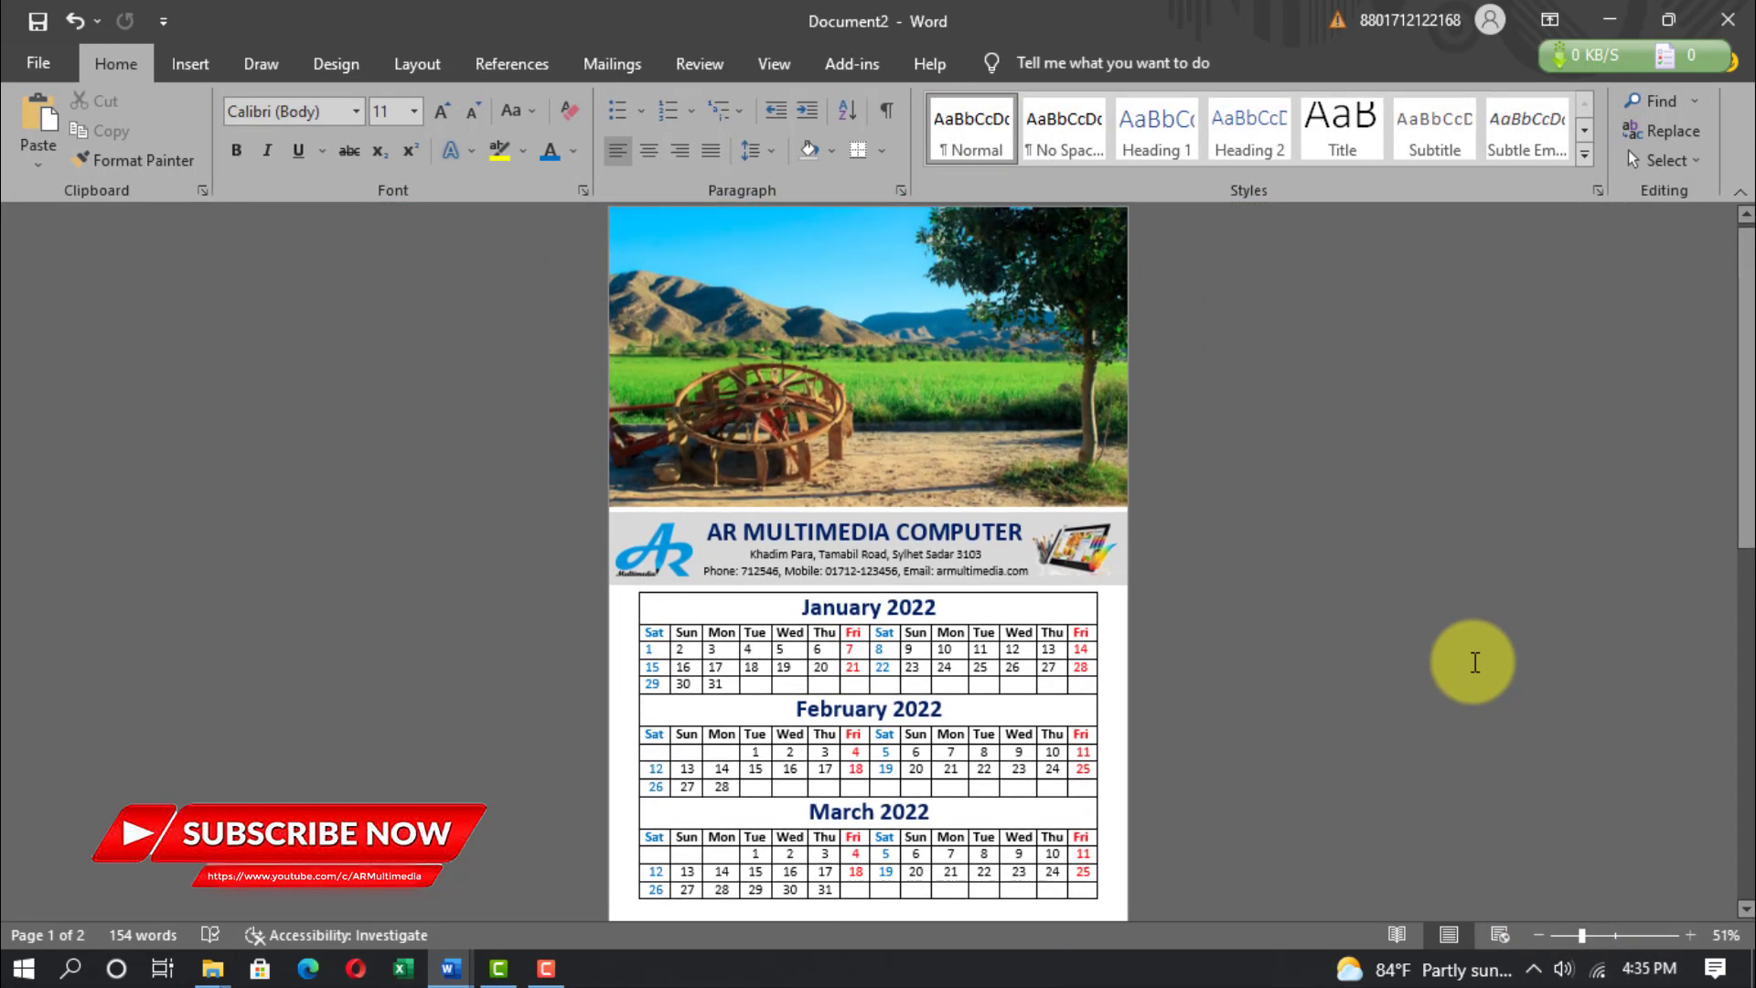
Save the document as 'Calendar design' in Desktop > Calender.
click(41, 61)
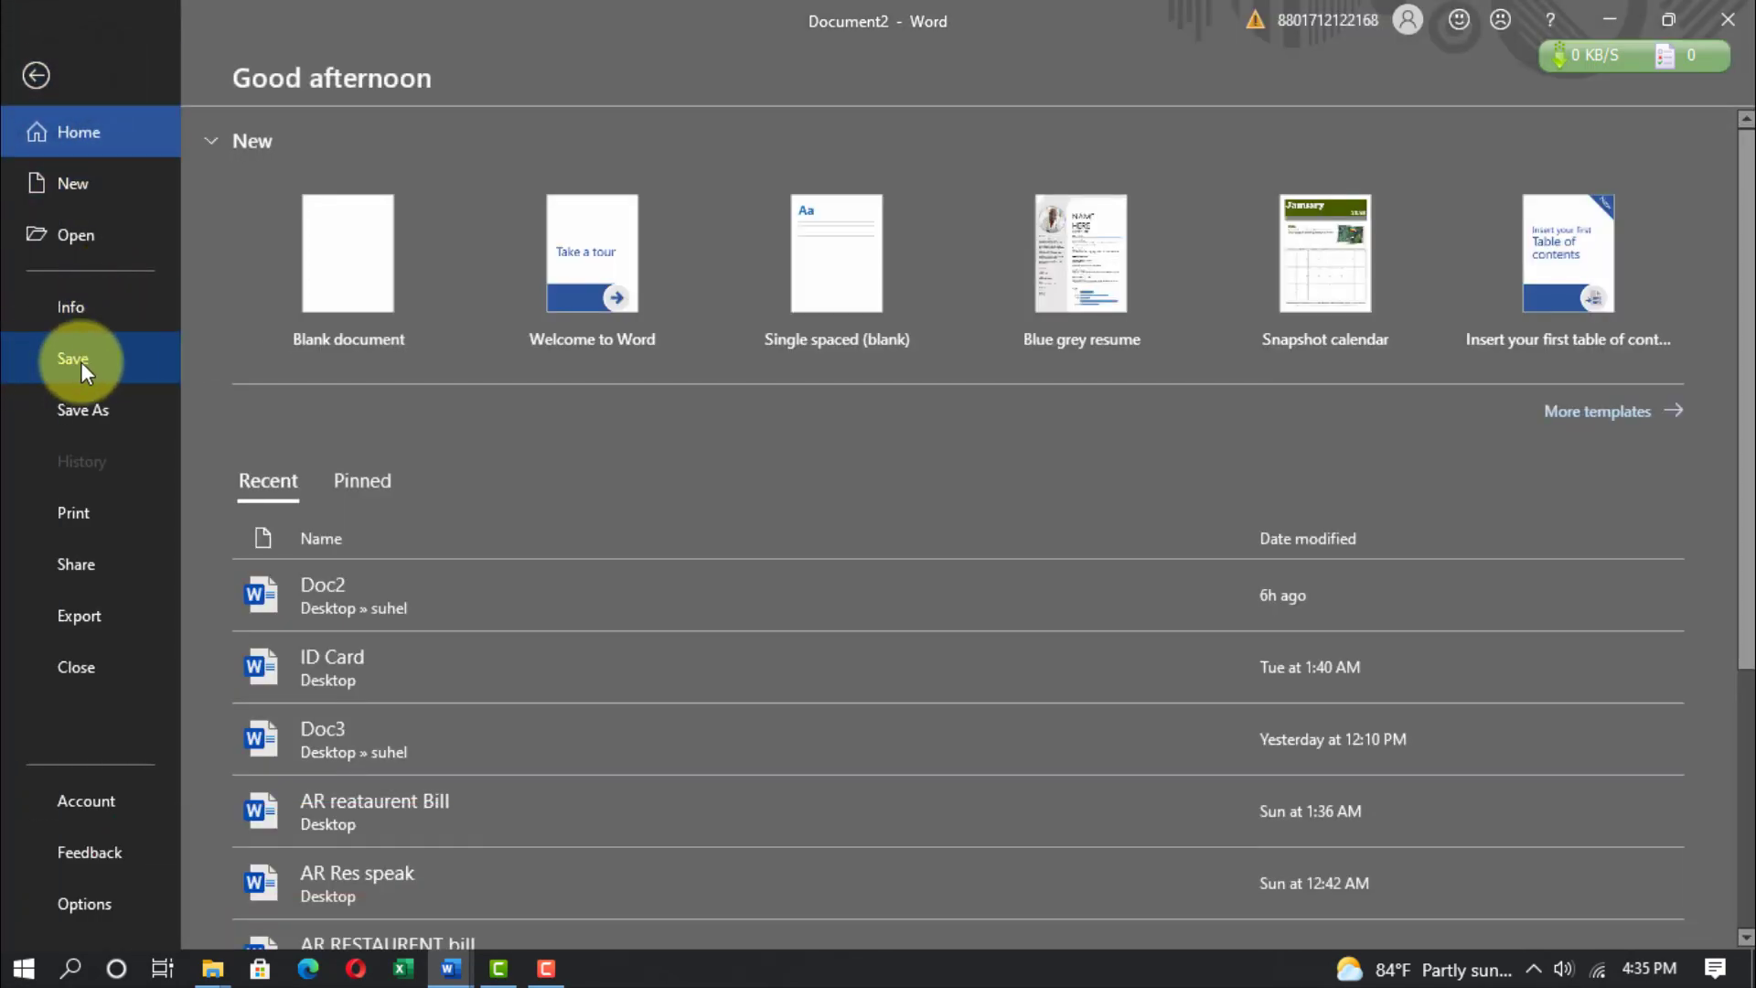
click(80, 361)
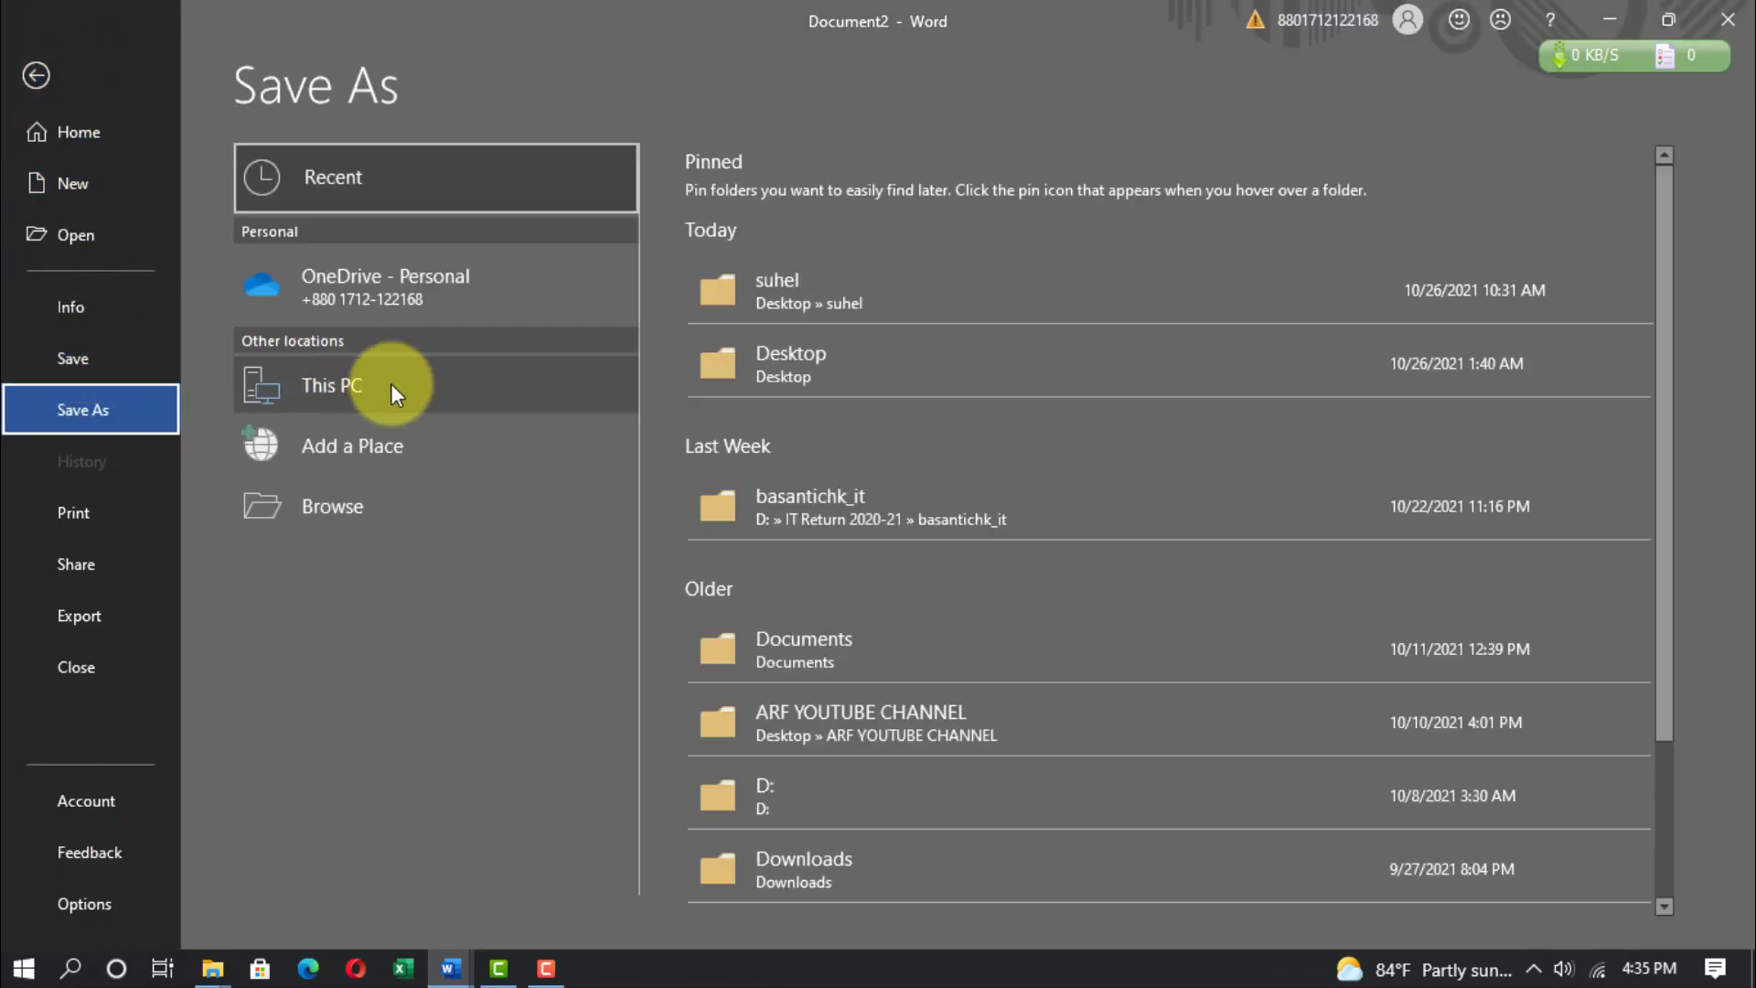
click(350, 509)
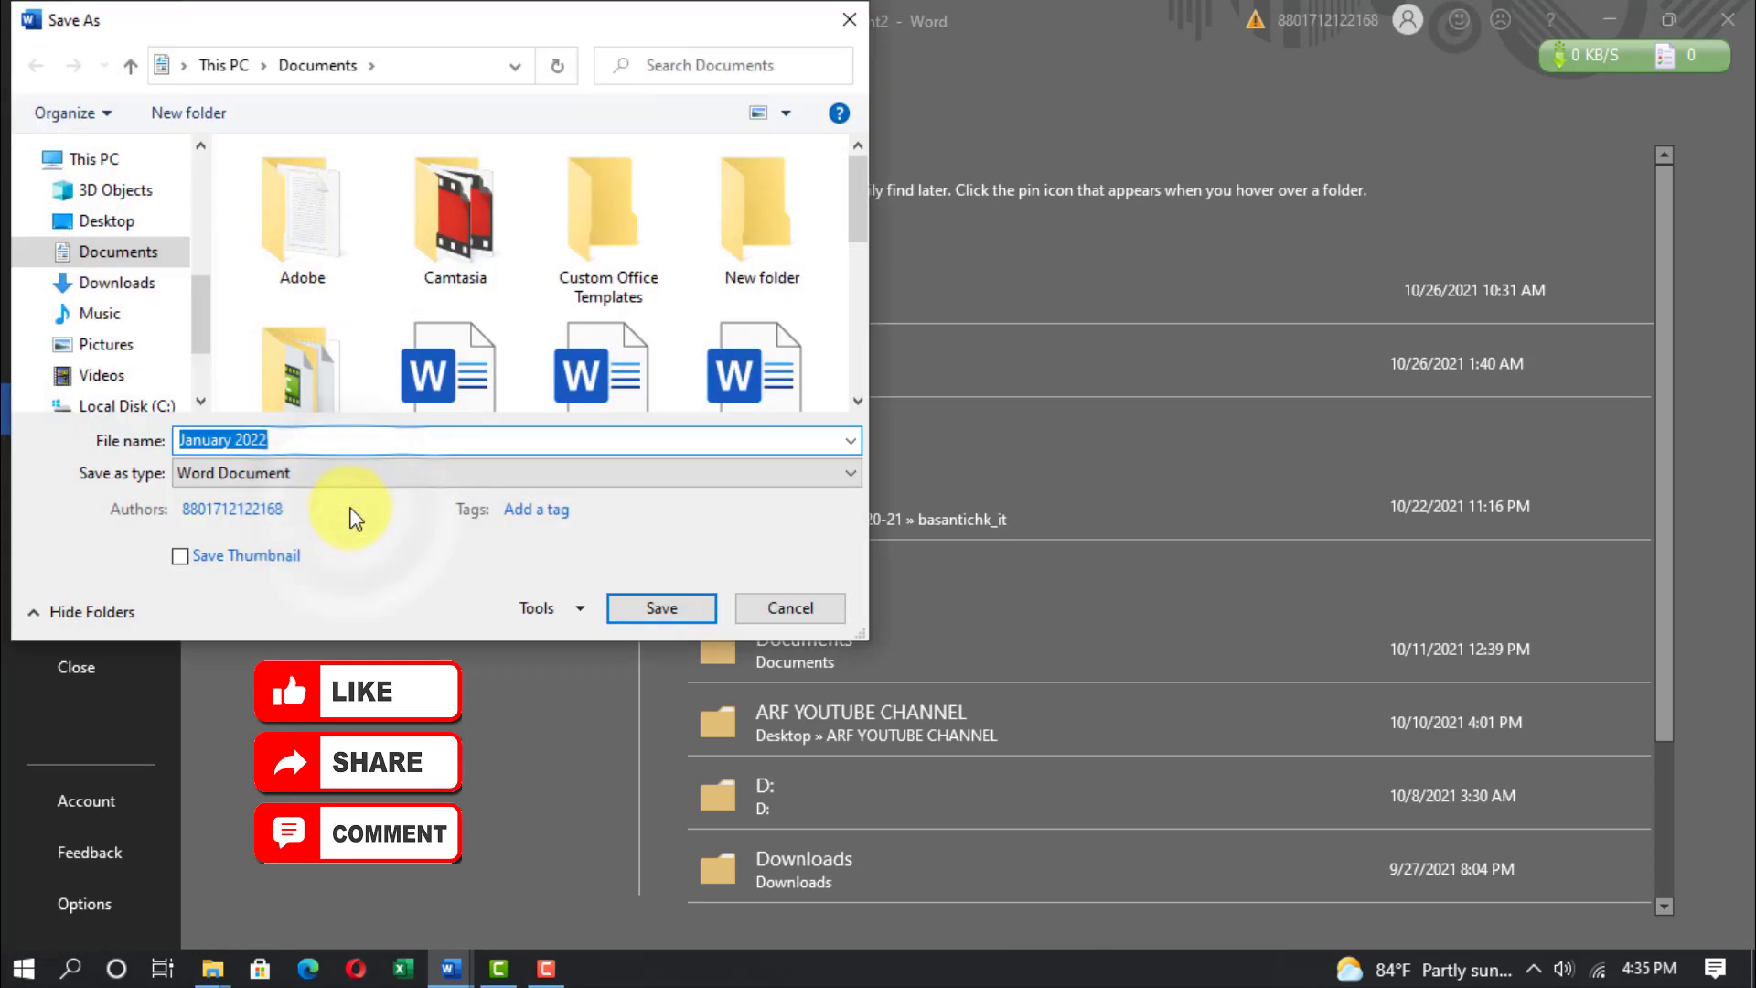
click(106, 220)
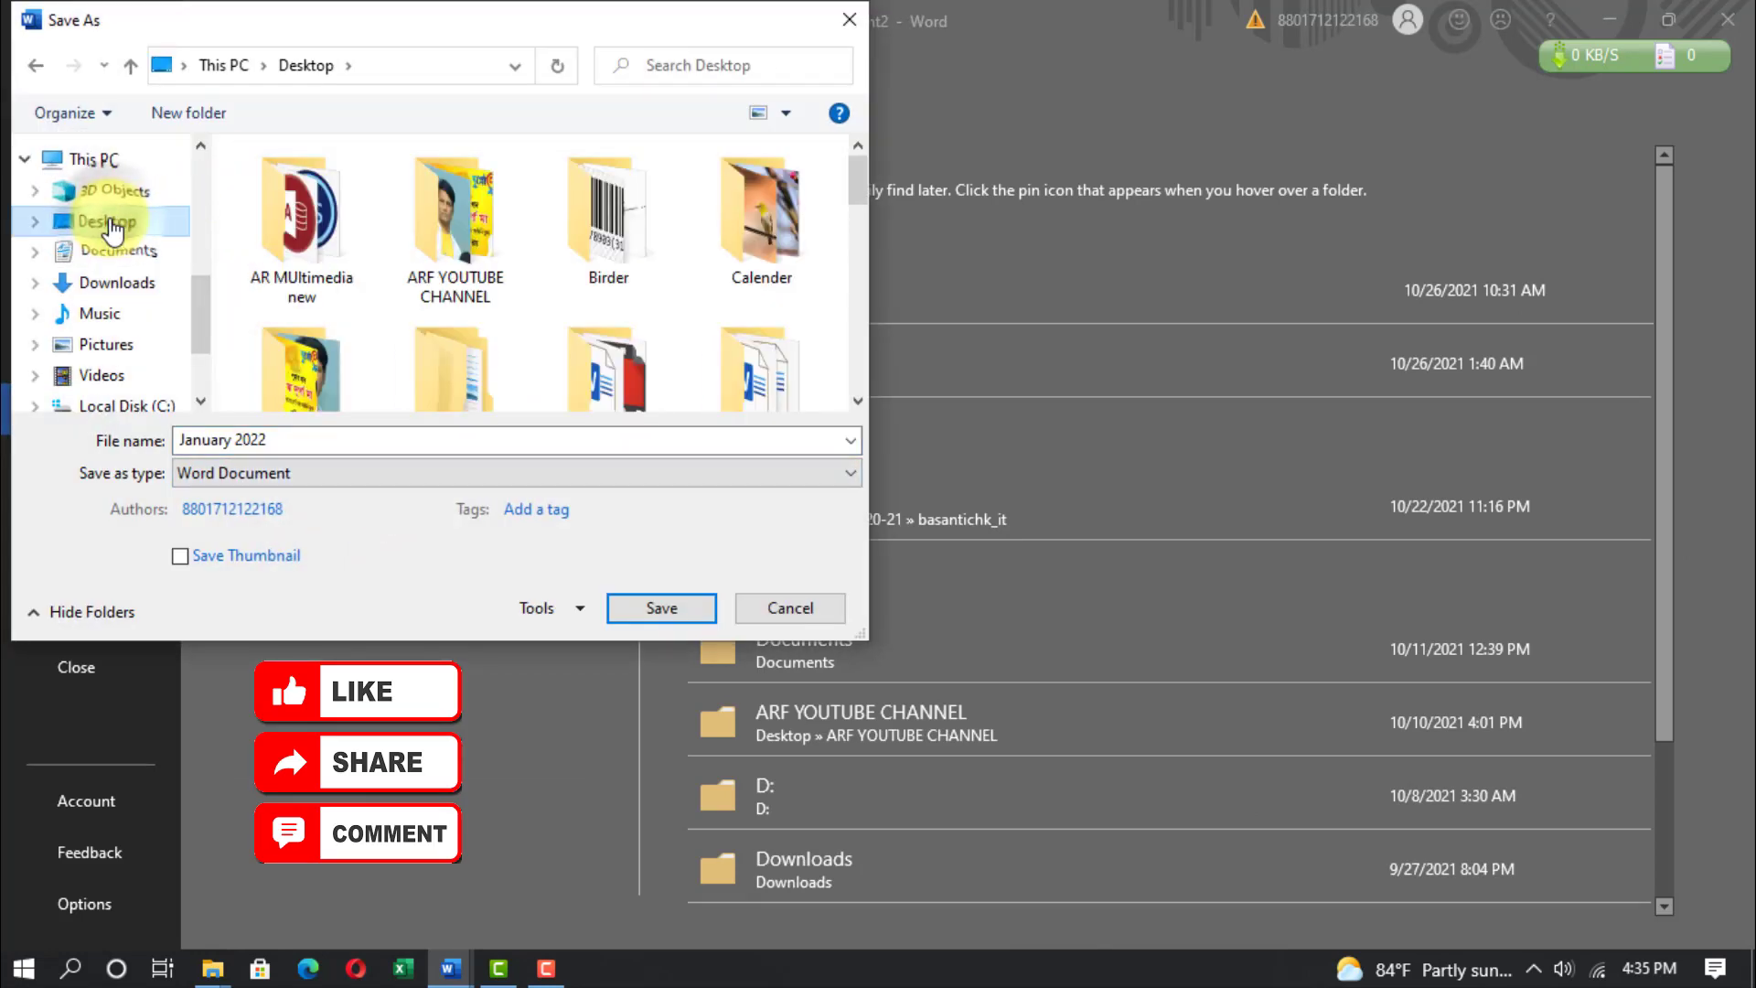
double_click(759, 215)
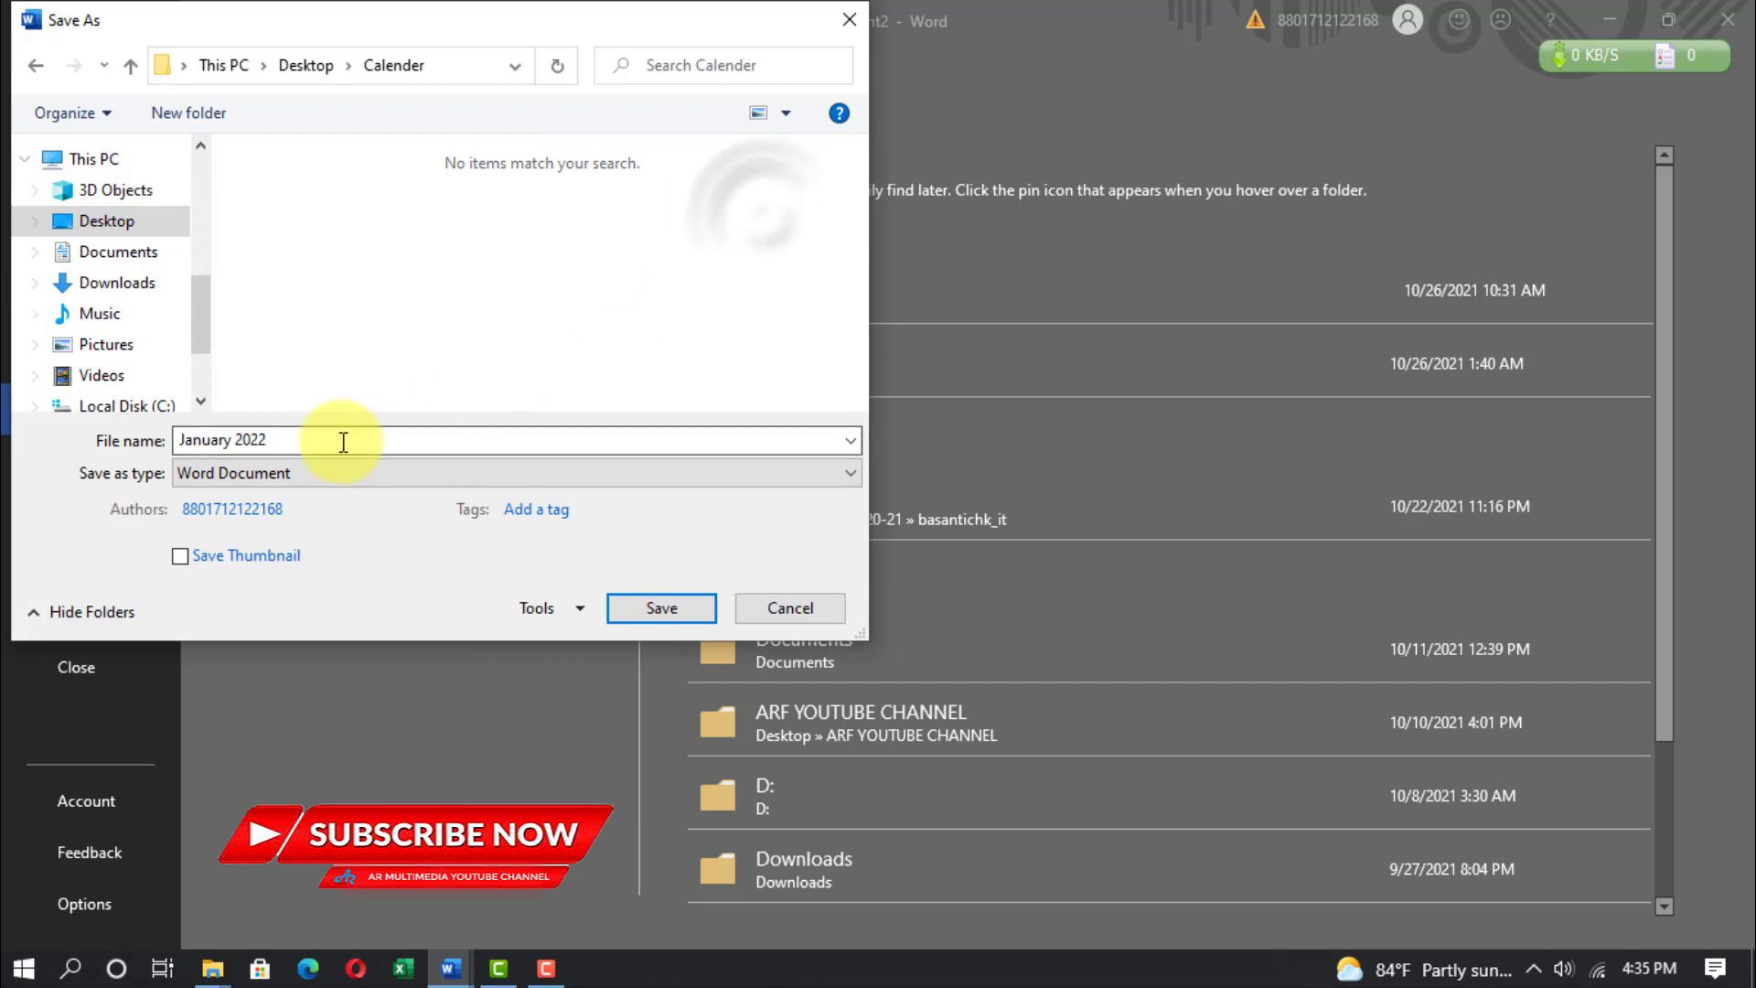
text(Calendar design)
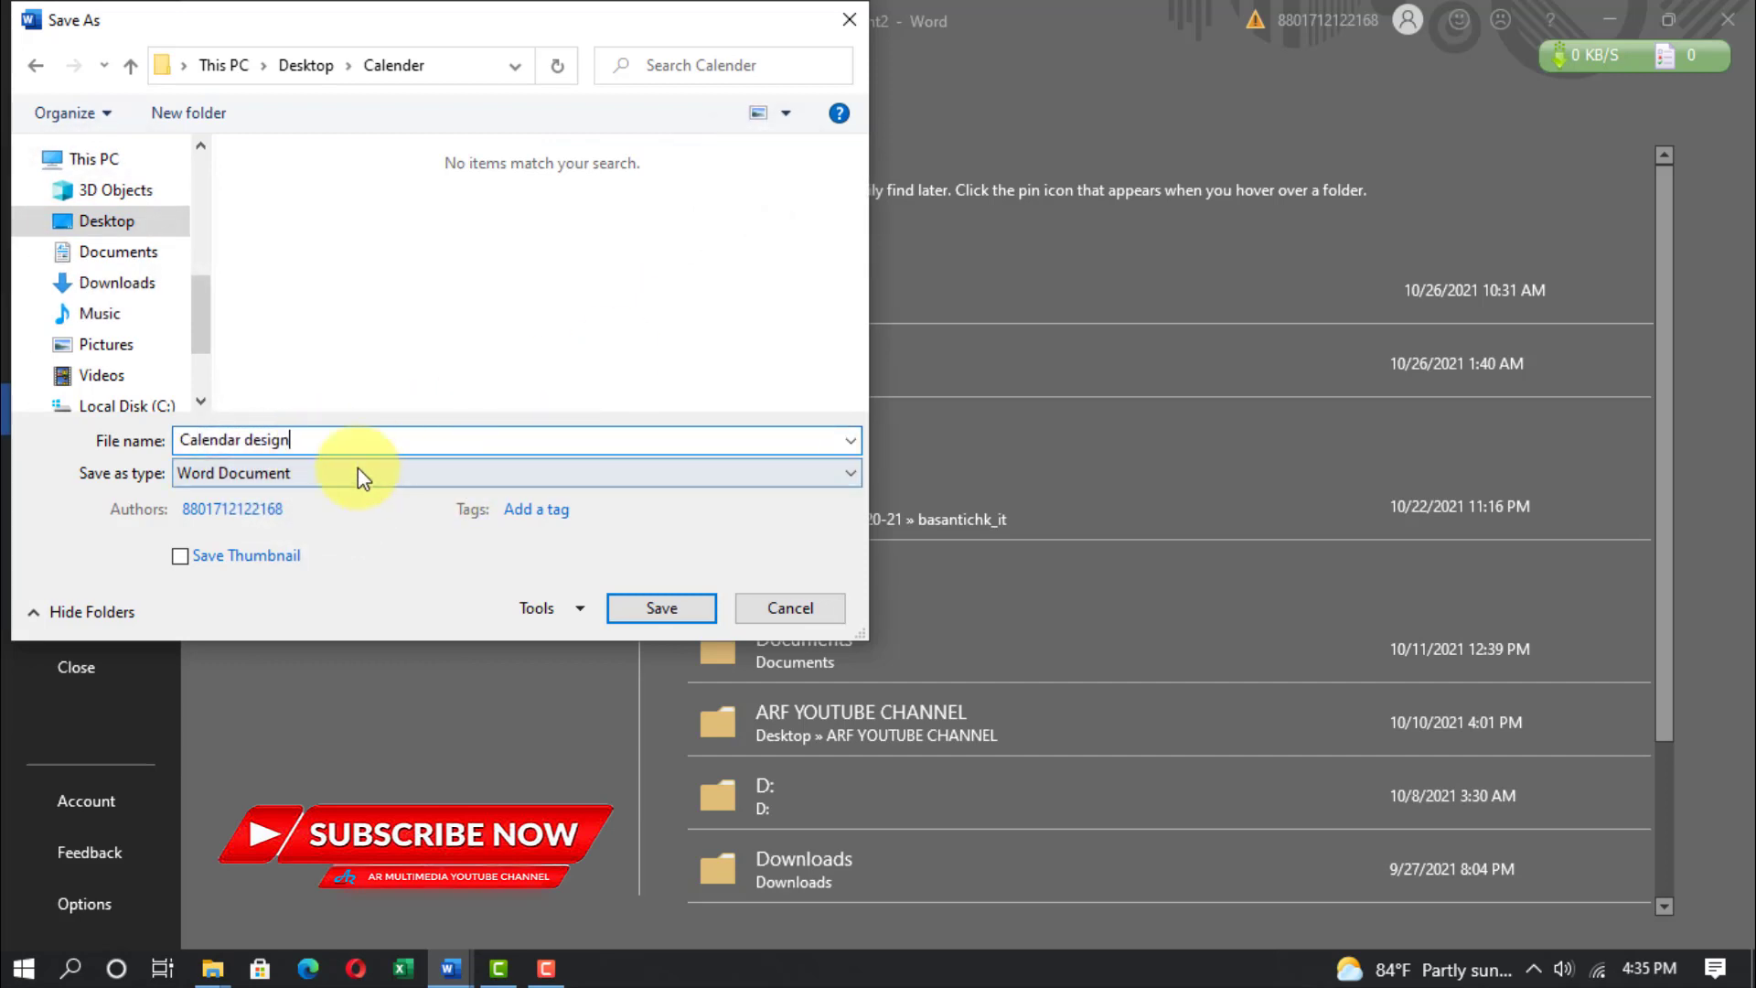
click(665, 608)
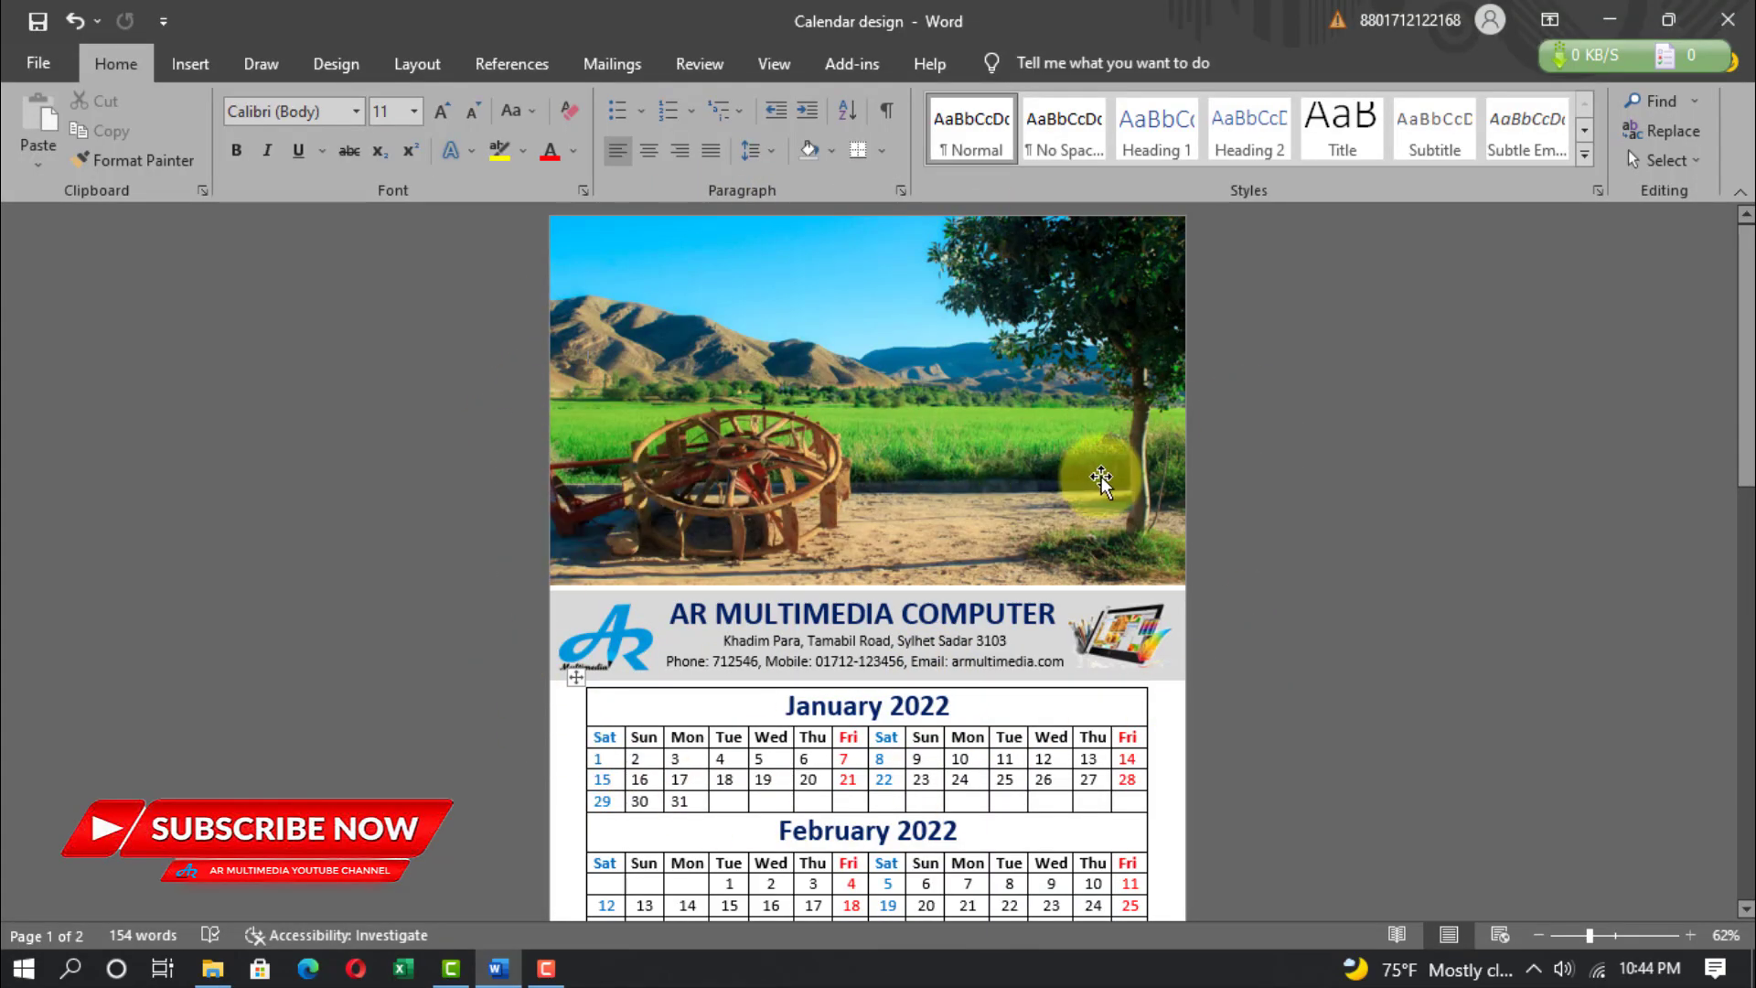
scroll(1105, 478, down, 5)
scroll(1102, 478, up, 5)
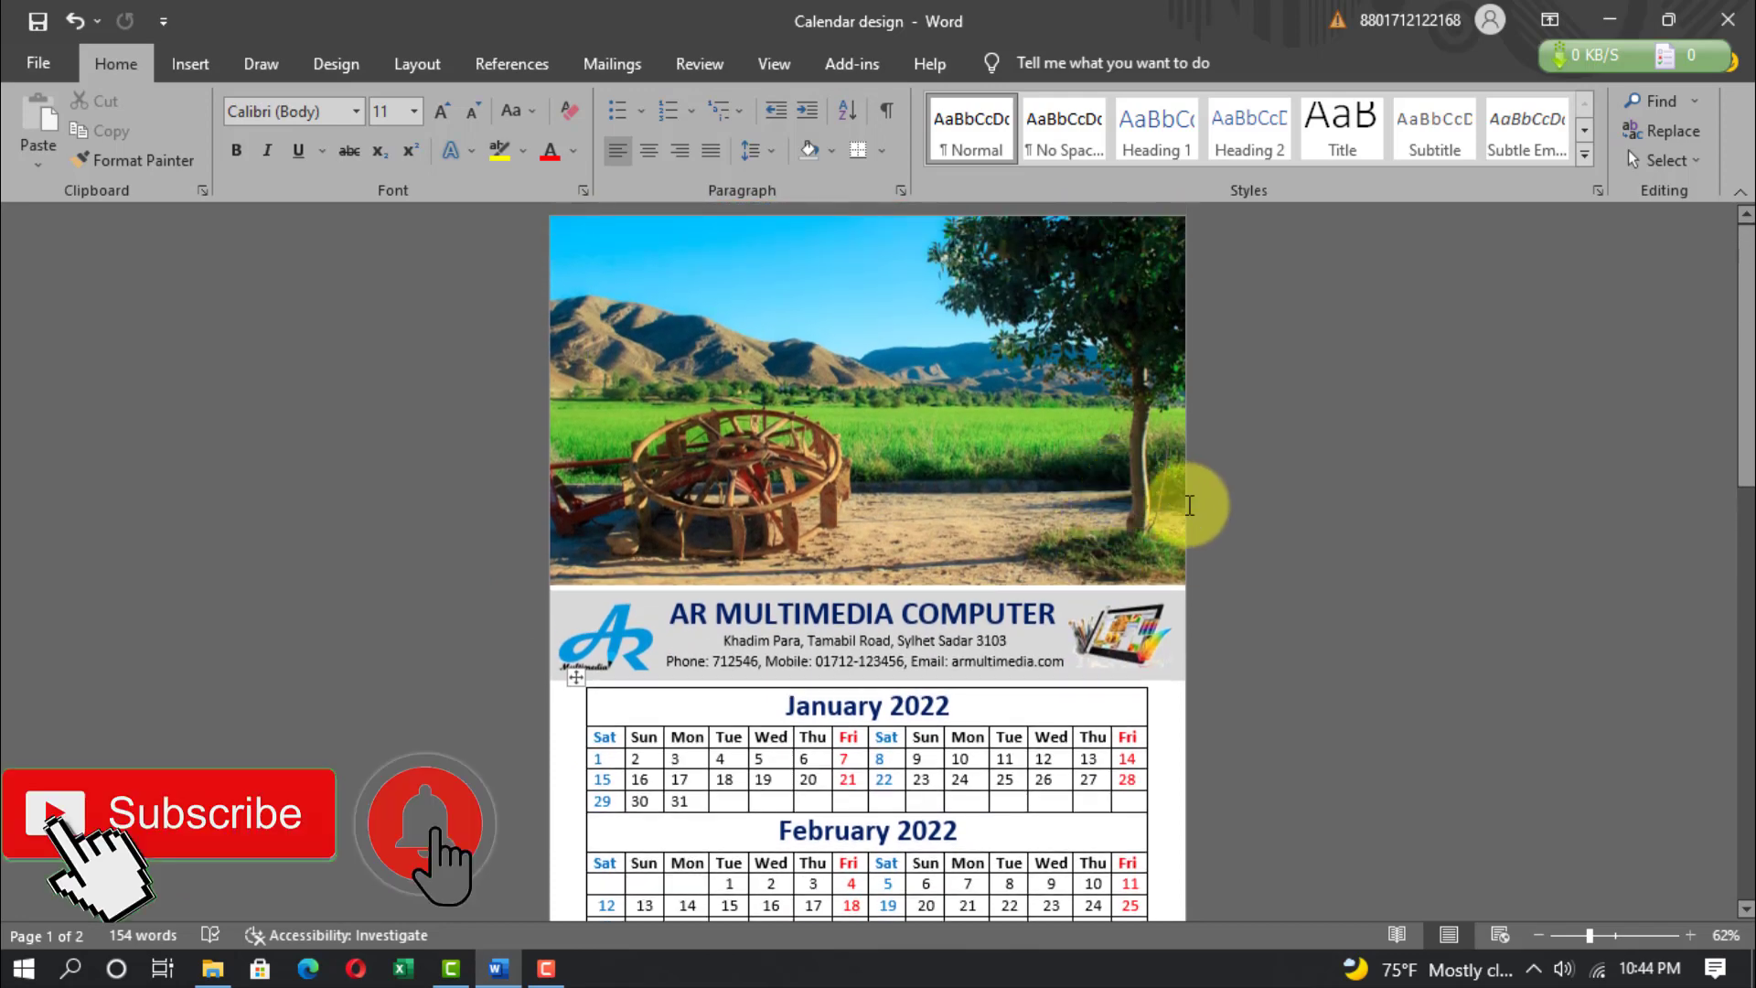
scroll(1011, 691, down, 5)
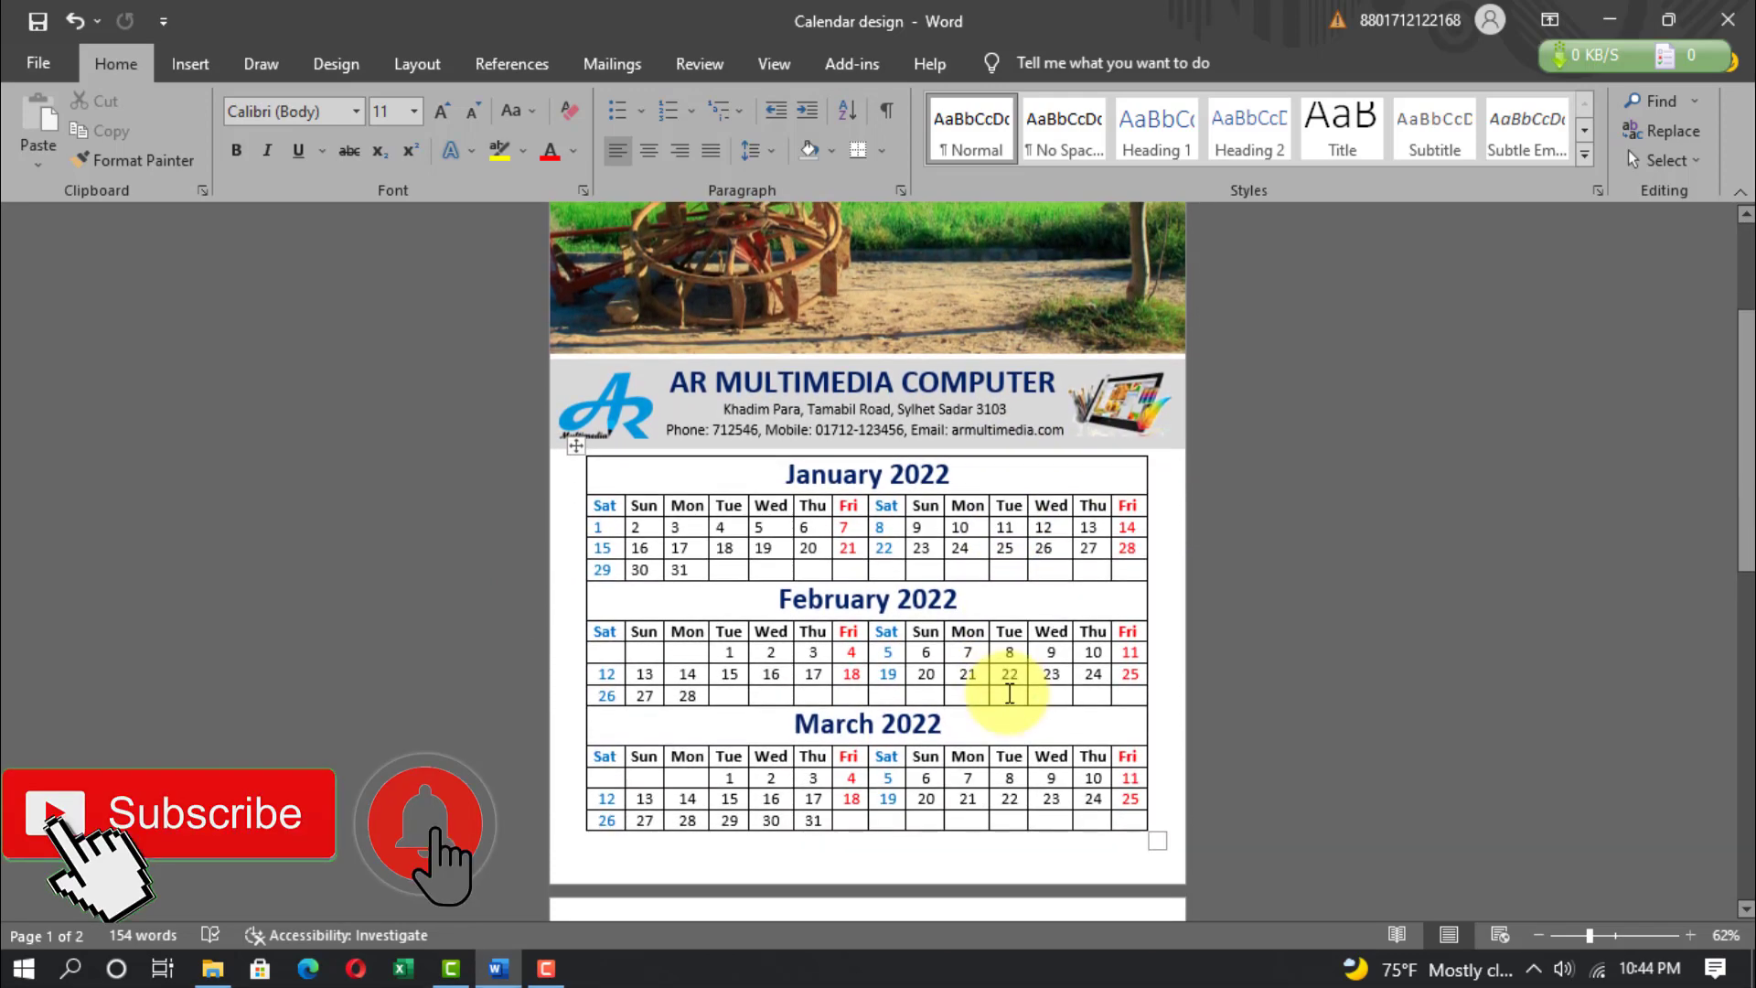
scroll(1010, 692, up, 5)
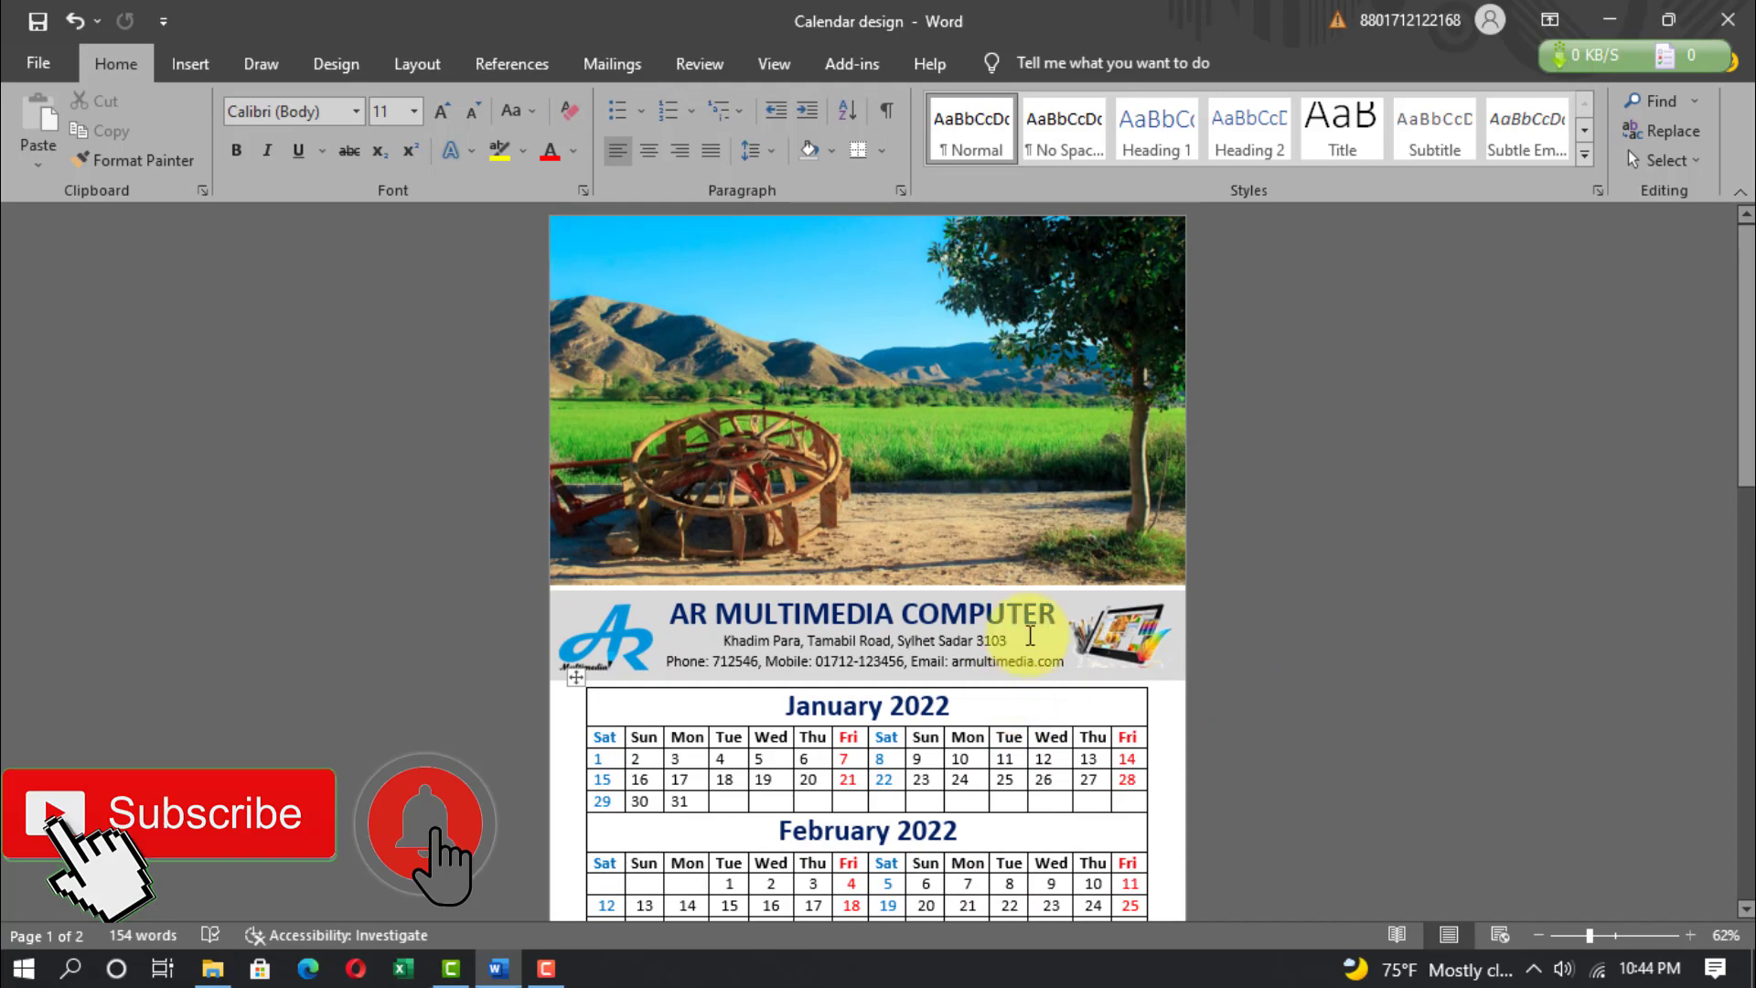
scroll(1030, 635, down, 2)
scroll(1030, 635, down, 4)
scroll(1028, 631, up, 6)
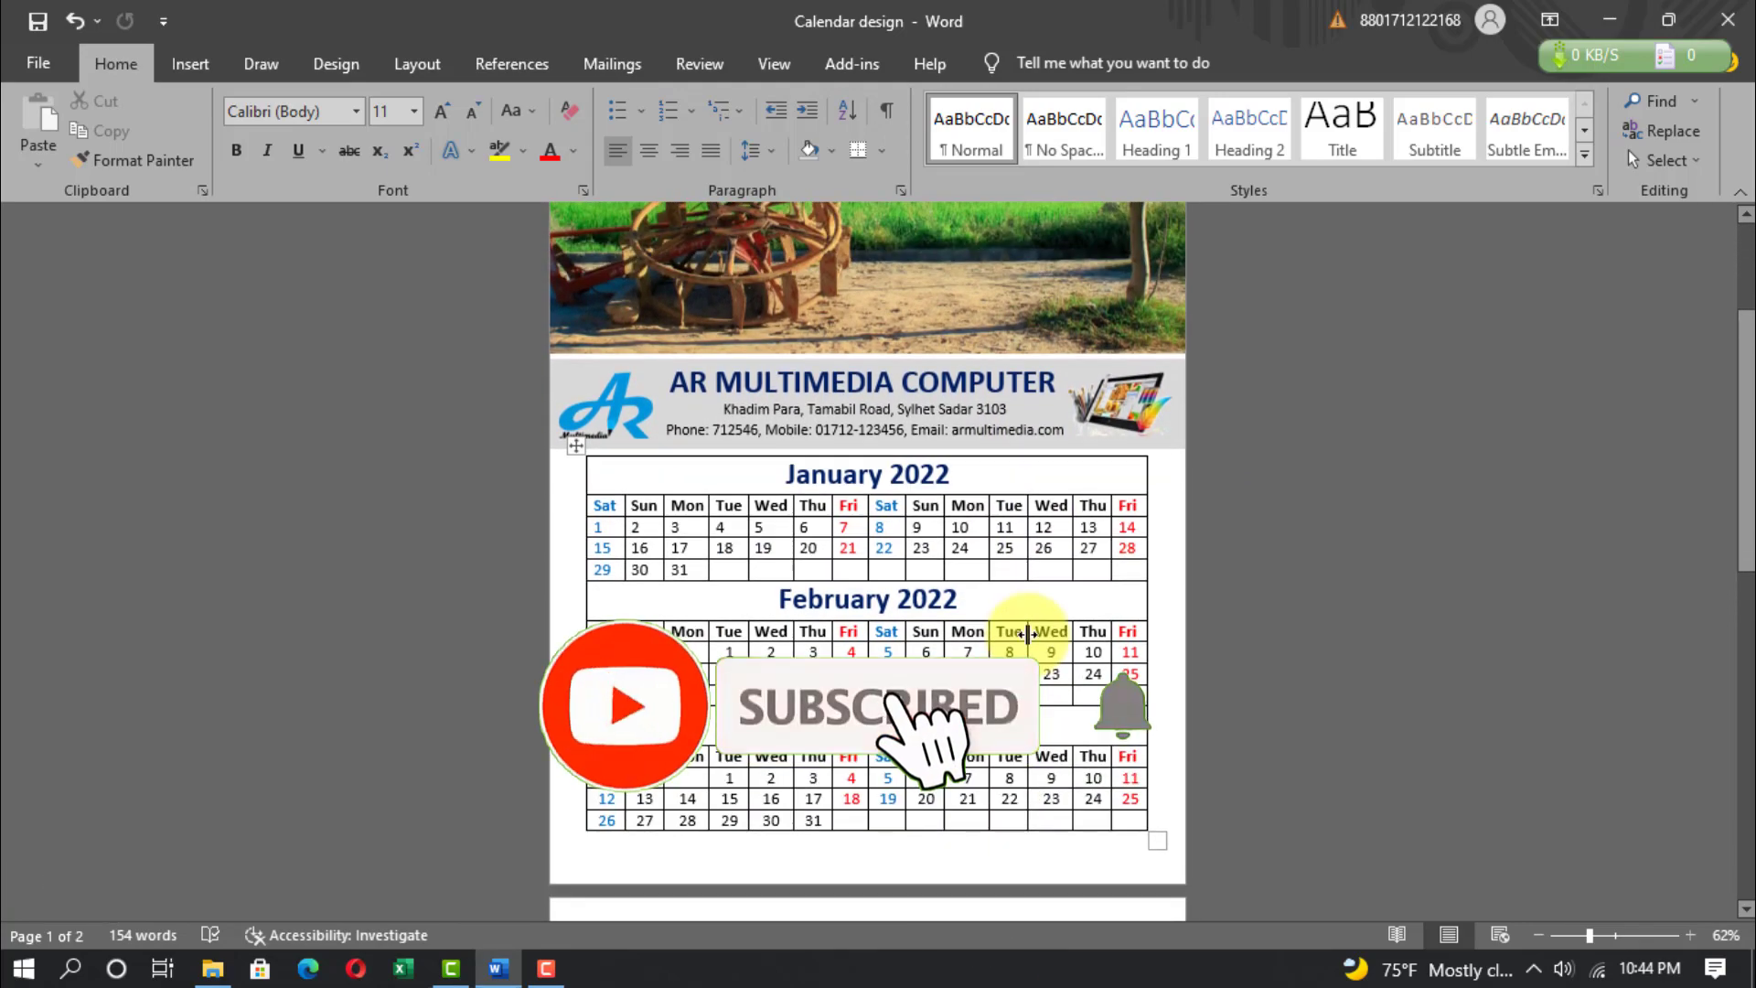
scroll(1029, 634, up, 1)
scroll(1028, 634, down, 6)
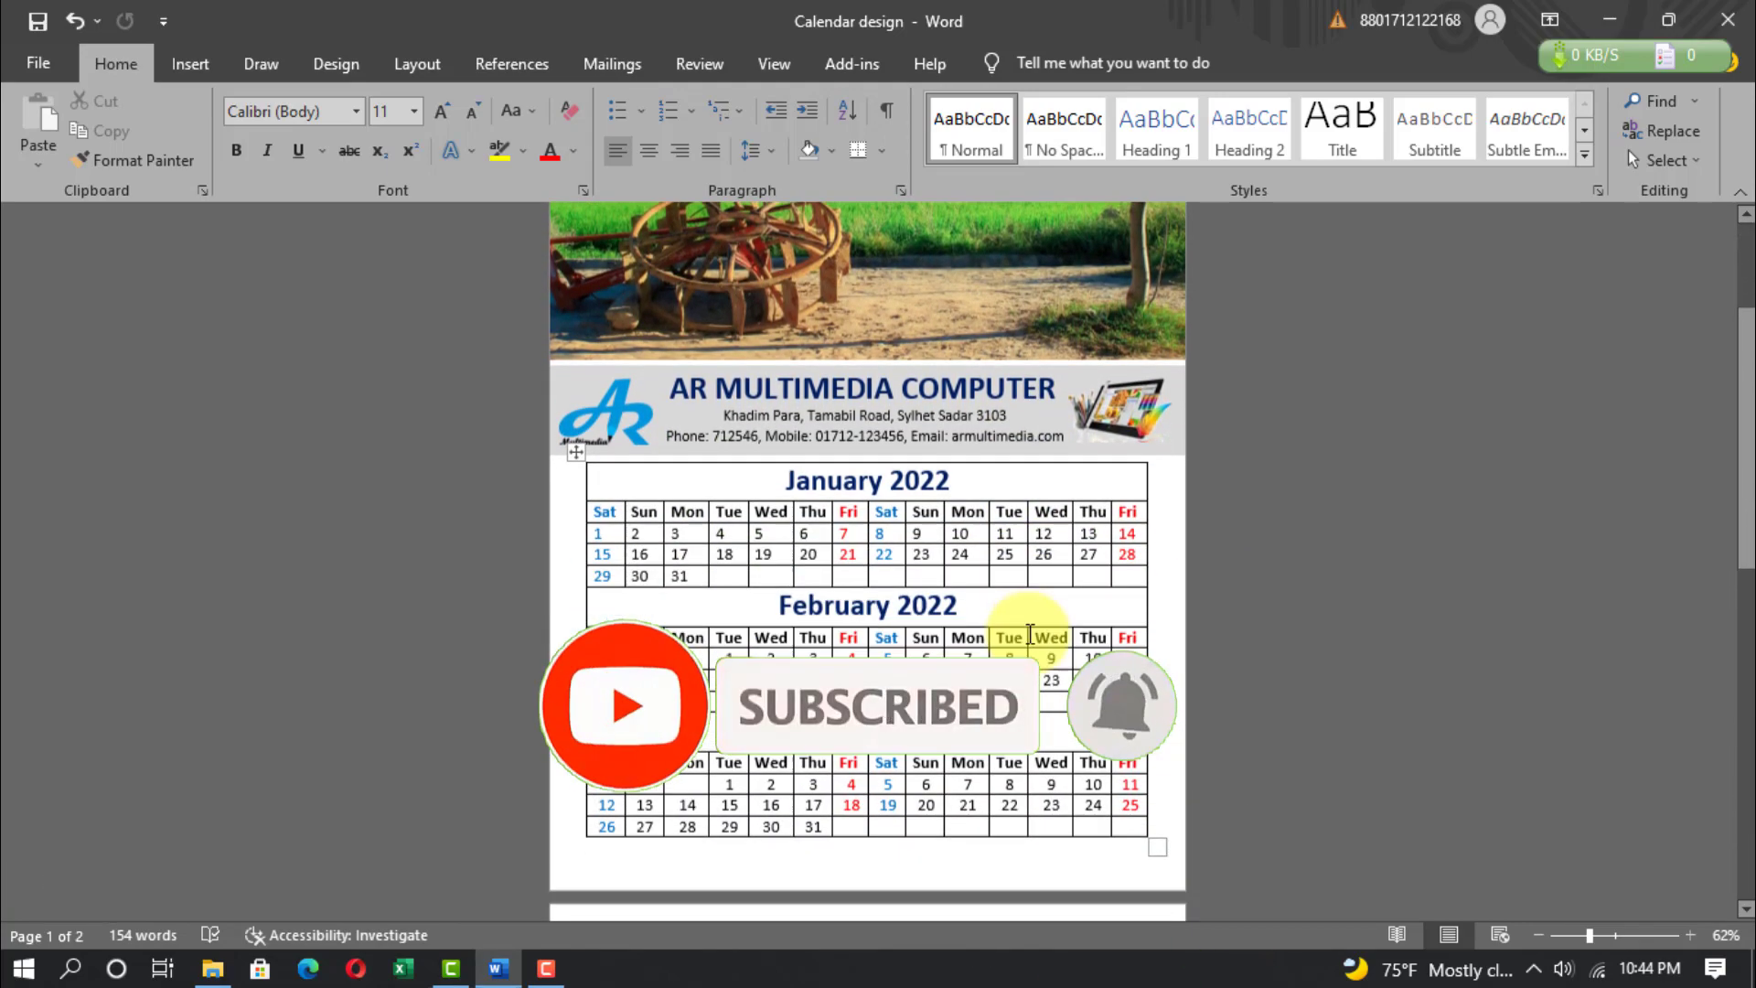
scroll(1028, 633, up, 6)
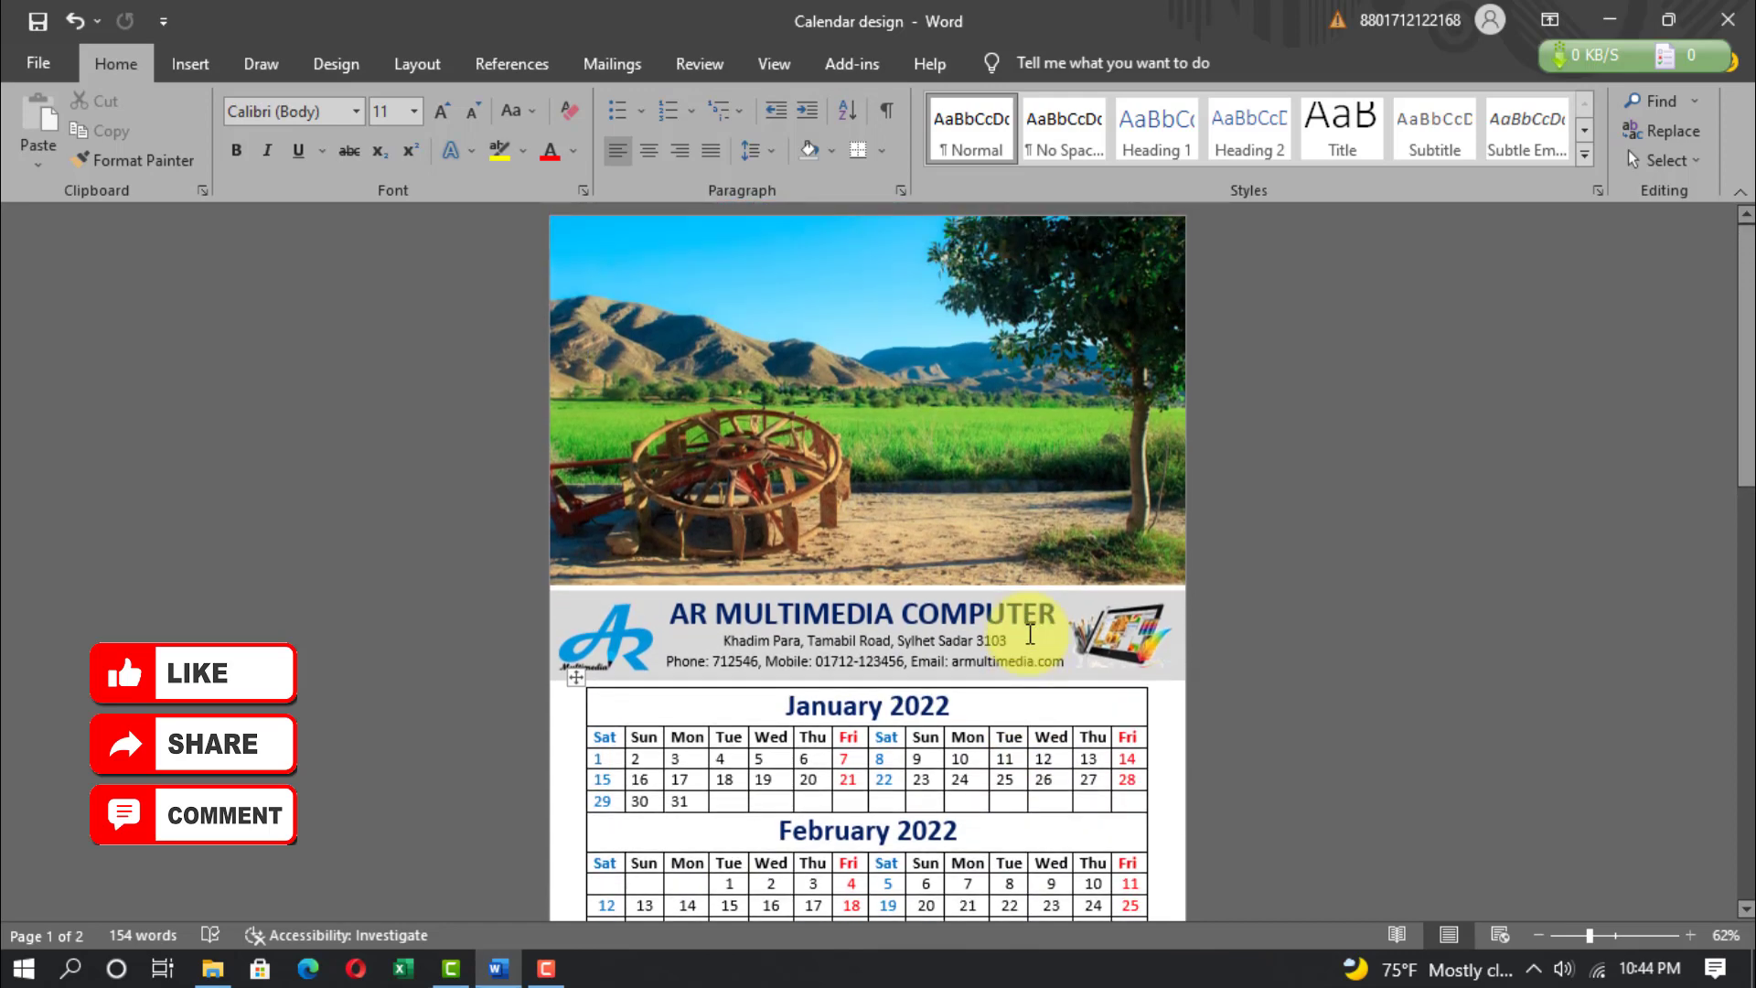